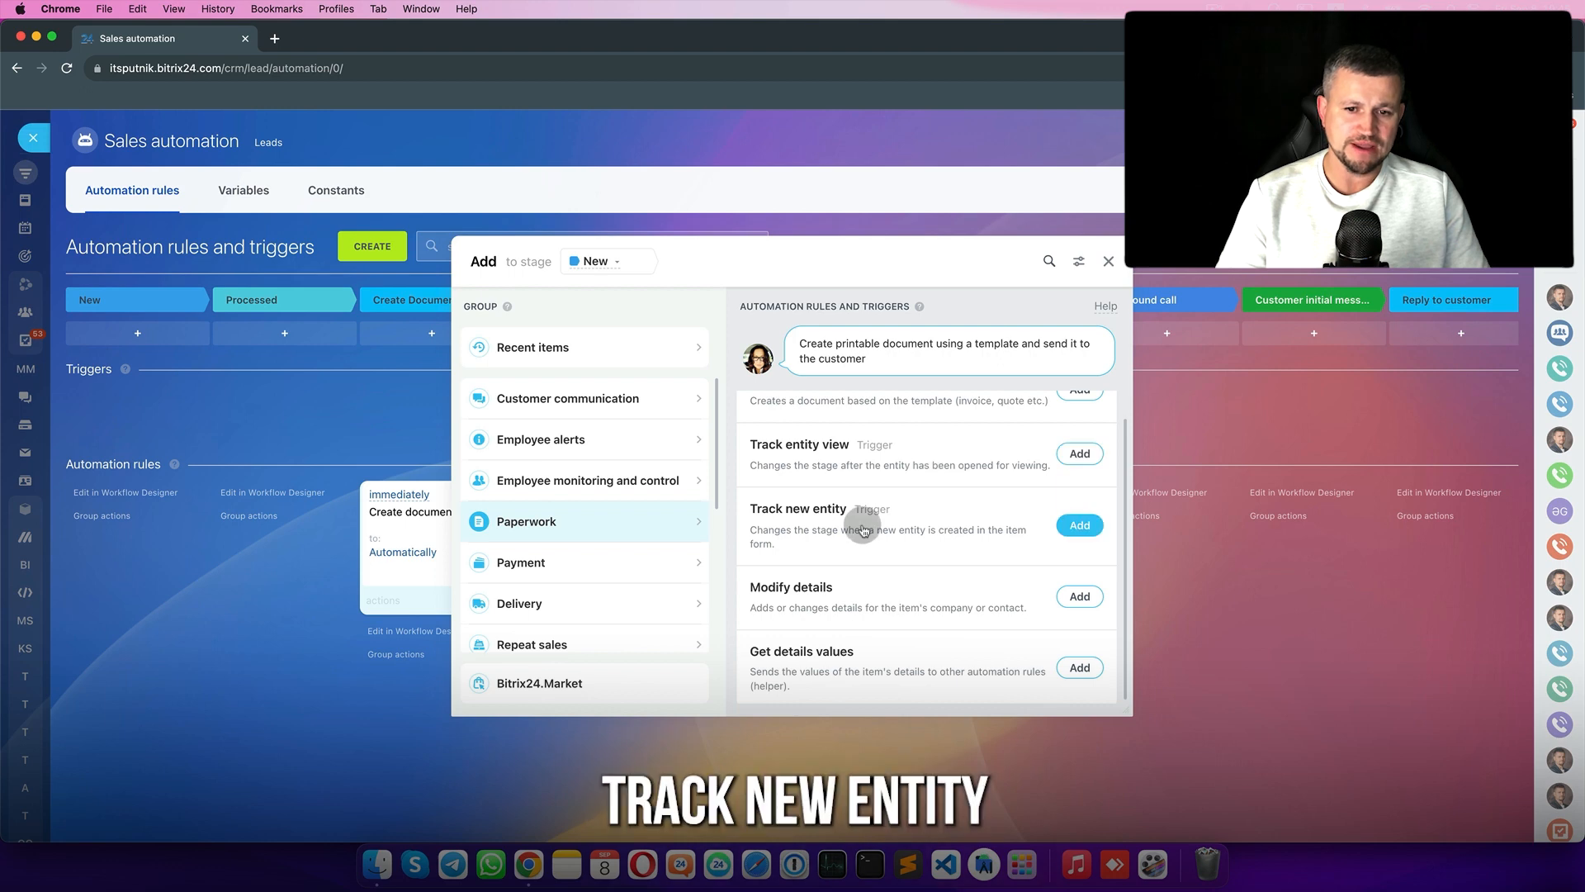
# - Scroll through the Paperwork rules and triggers offered for the New lead stage
pyautogui.scroll(-1, 957, 535)
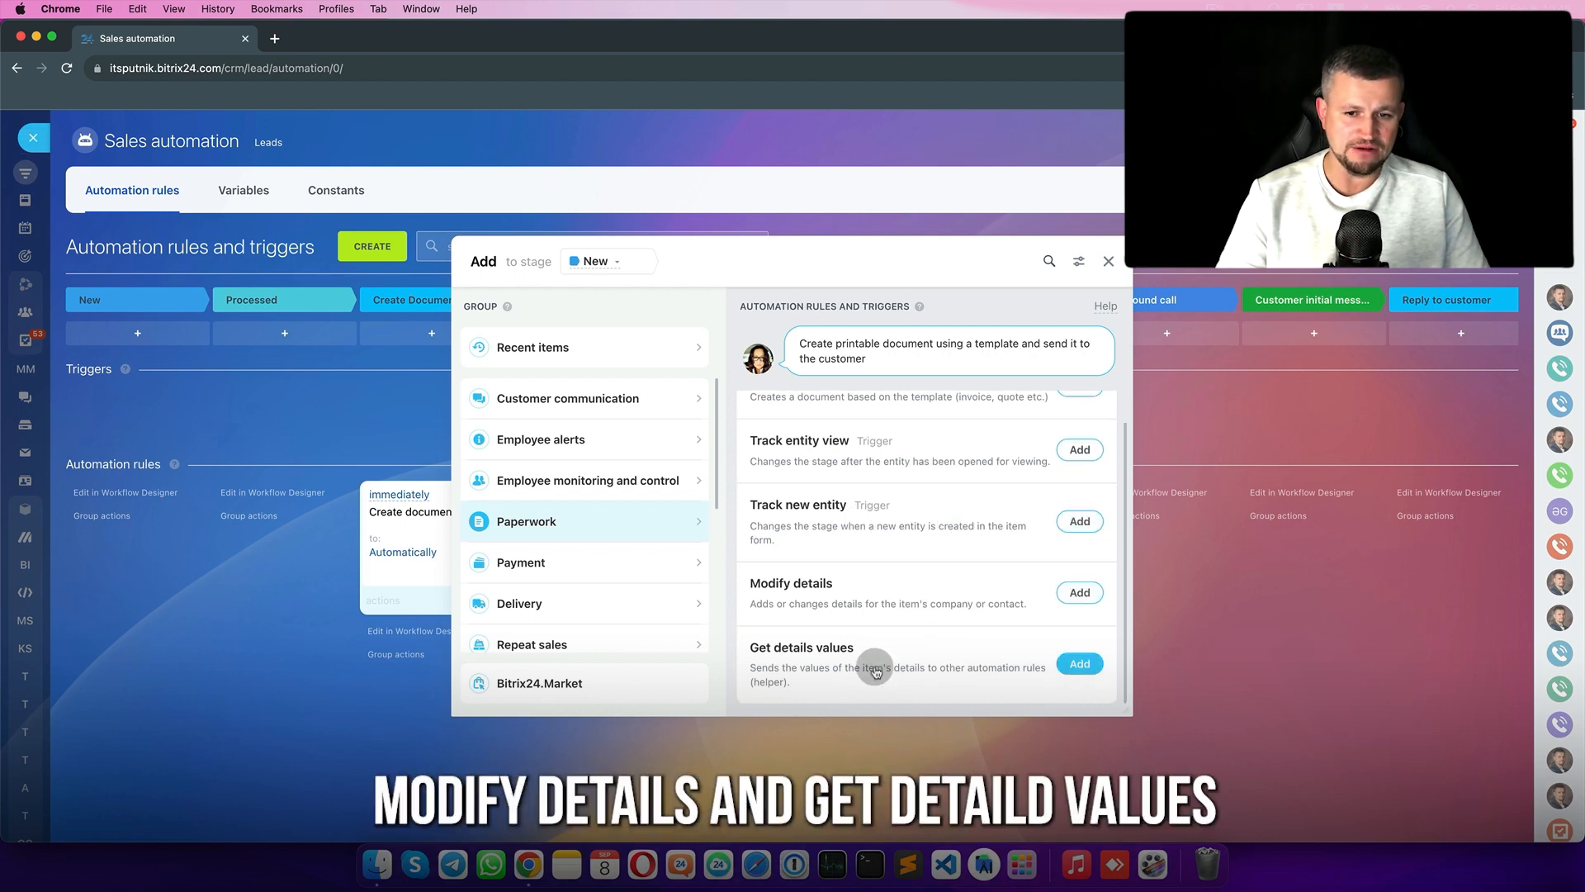
pyautogui.scroll(1, 876, 672)
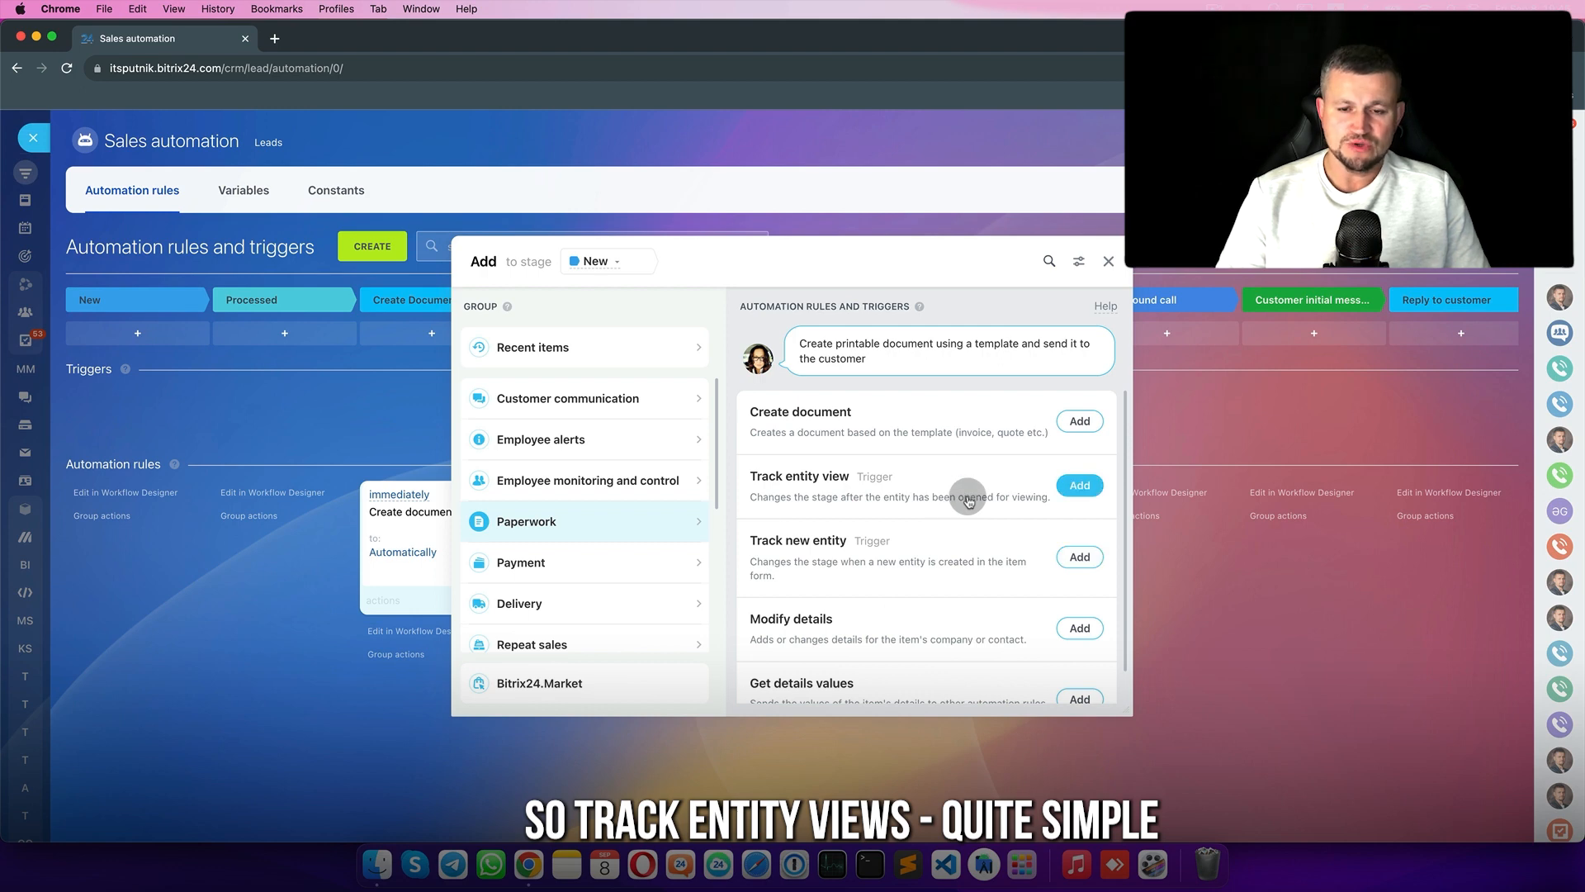
# - Add a Track entity view trigger, move it onto Customer opened a link, and save
pyautogui.click(1081, 487)
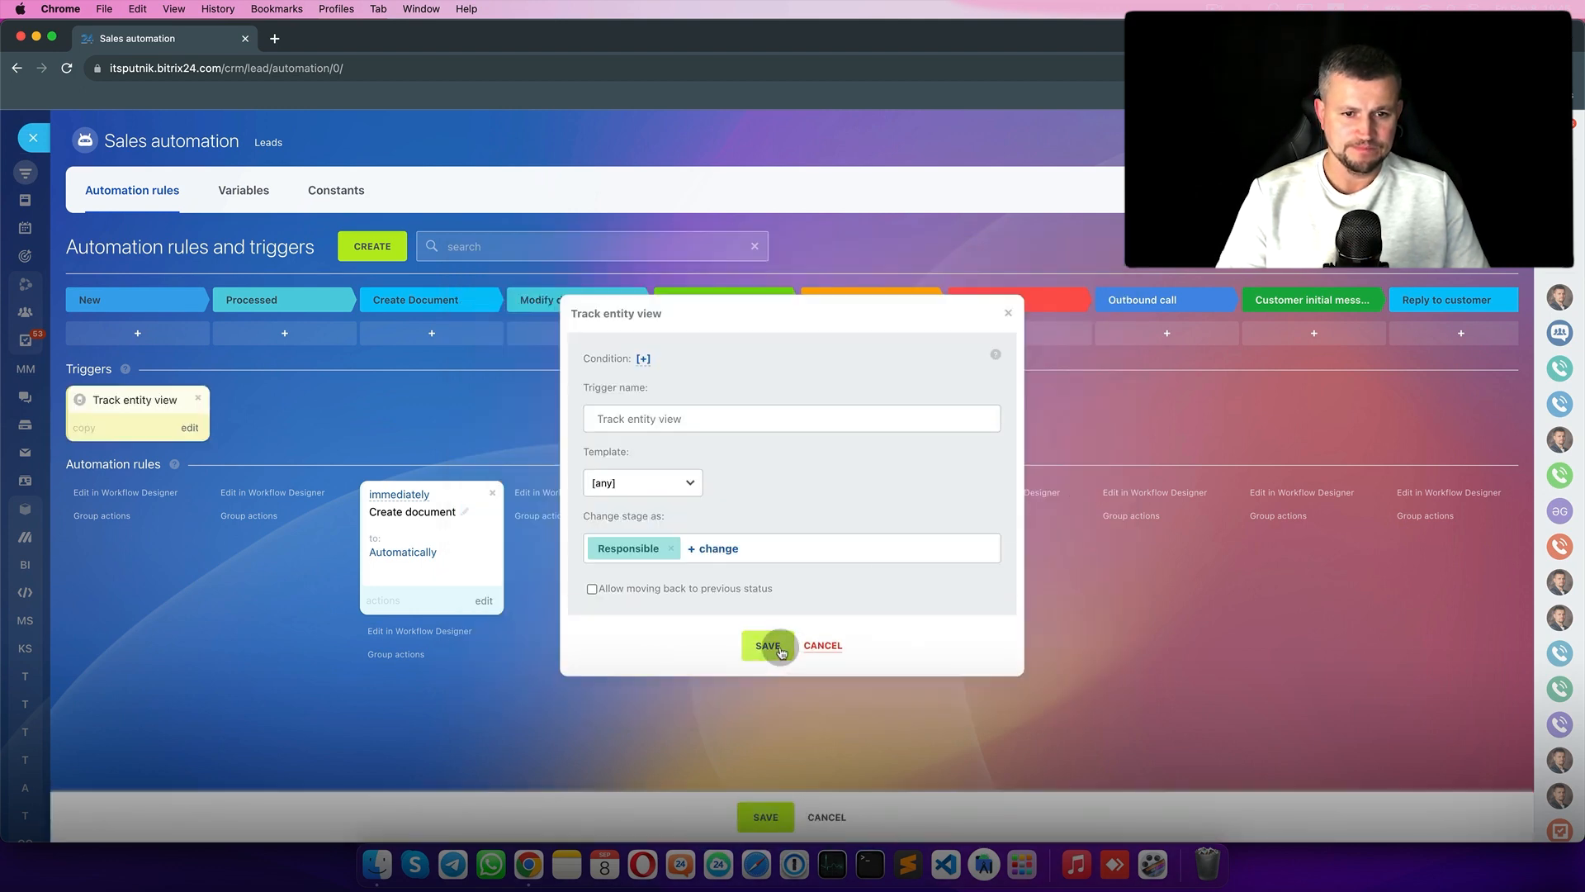
pyautogui.click(770, 646)
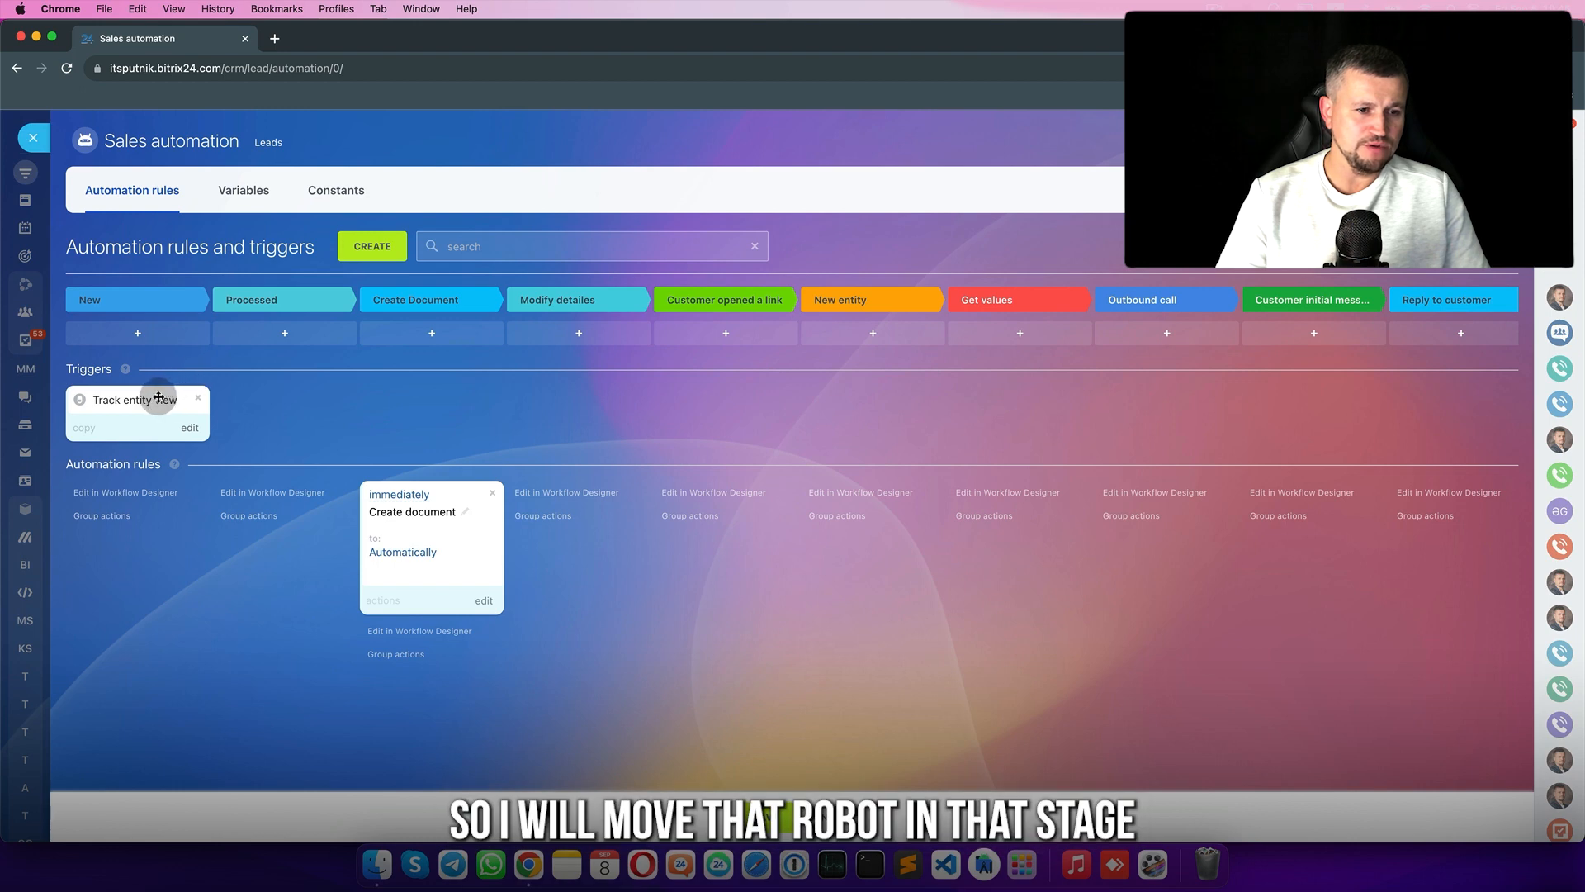
pyautogui.moveTo(159, 397); pyautogui.dragTo(720, 375)
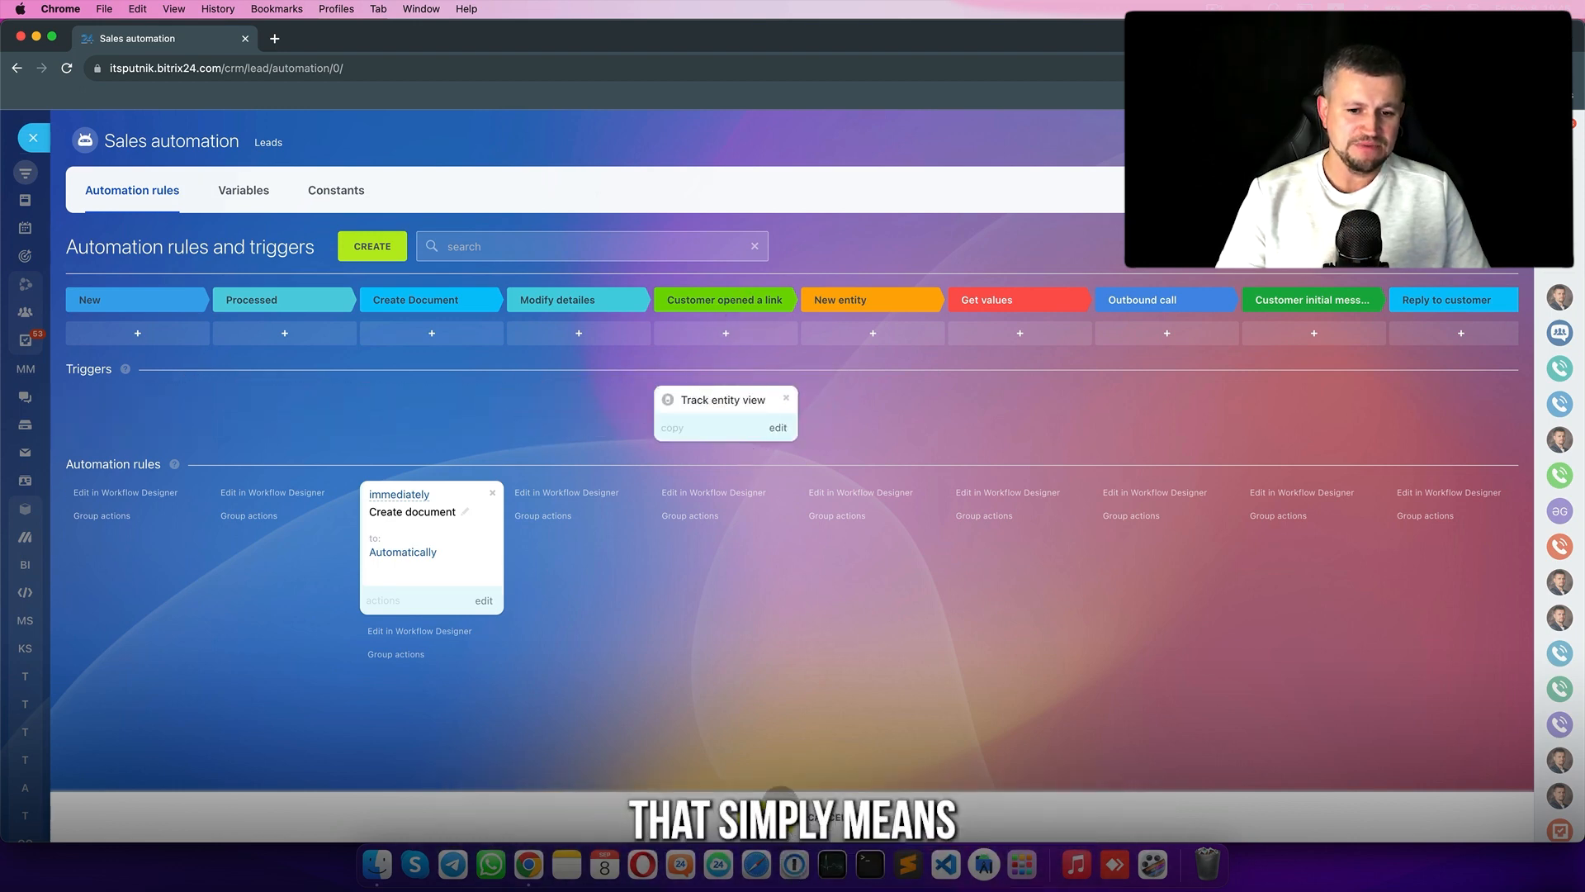
pyautogui.click(776, 808)
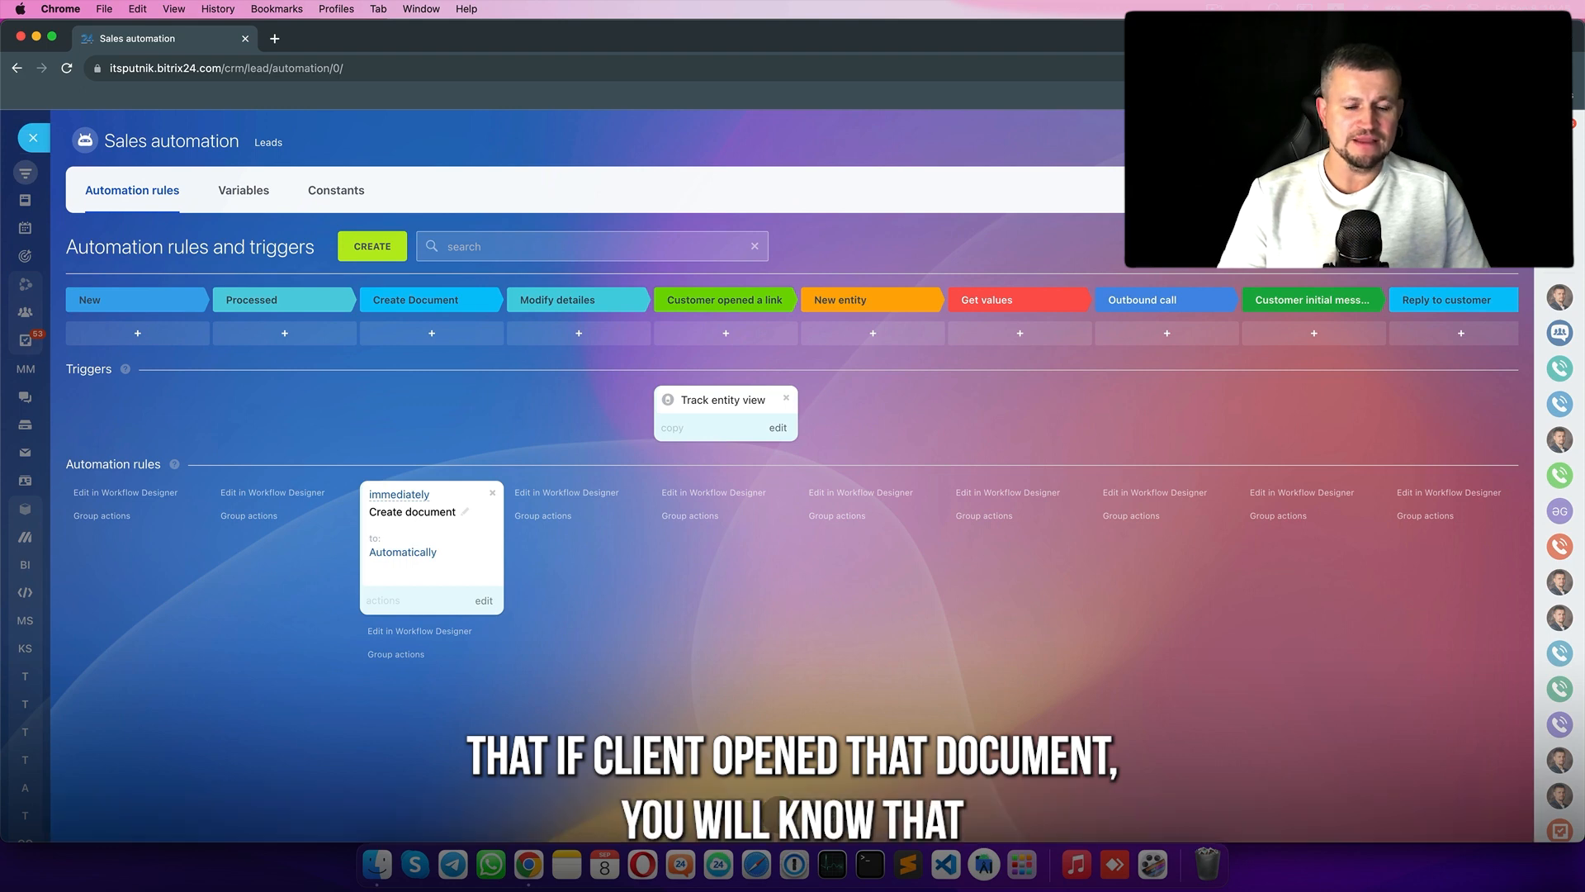
# - Drag the Test2 lead back to Processed, then into Create Document, and open its card
pyautogui.click(34, 136)
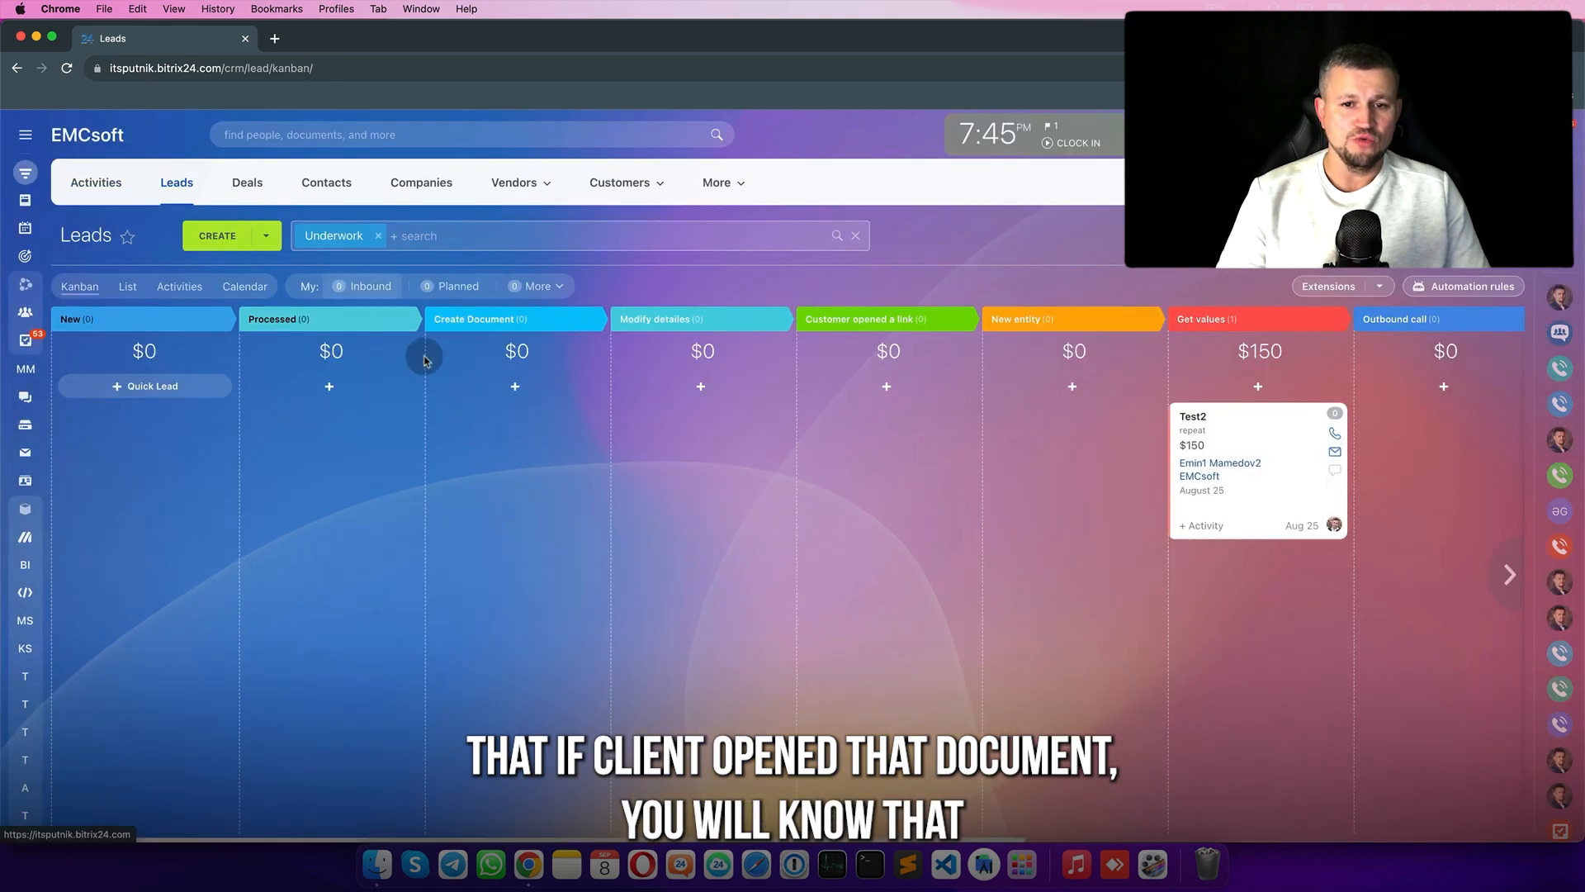
pyautogui.moveTo(1251, 431); pyautogui.dragTo(316, 434)
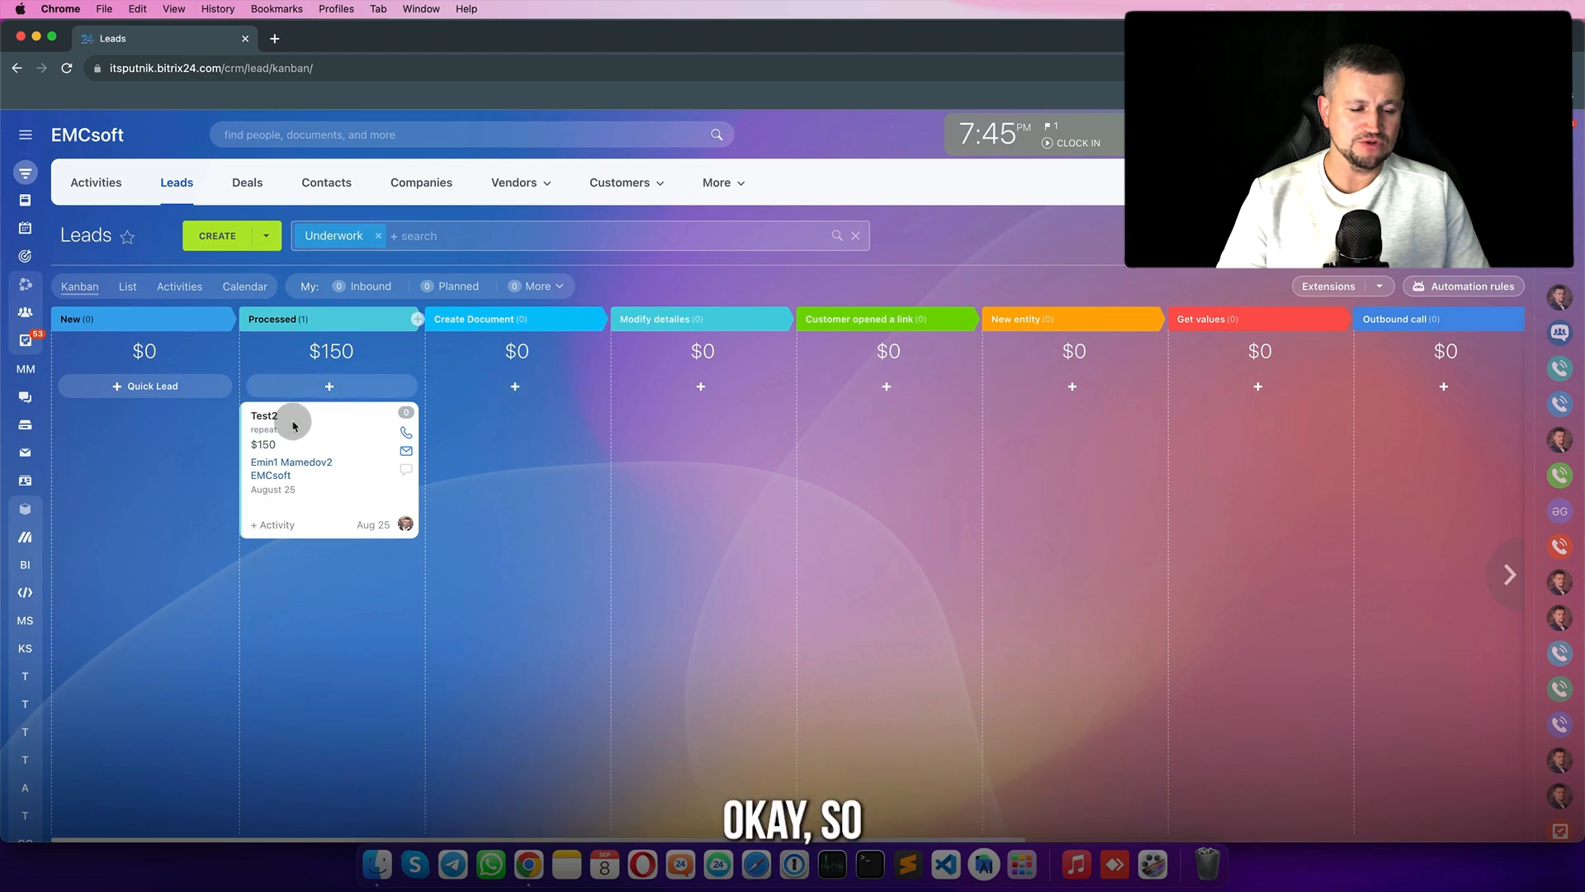
pyautogui.moveTo(344, 417); pyautogui.dragTo(477, 441)
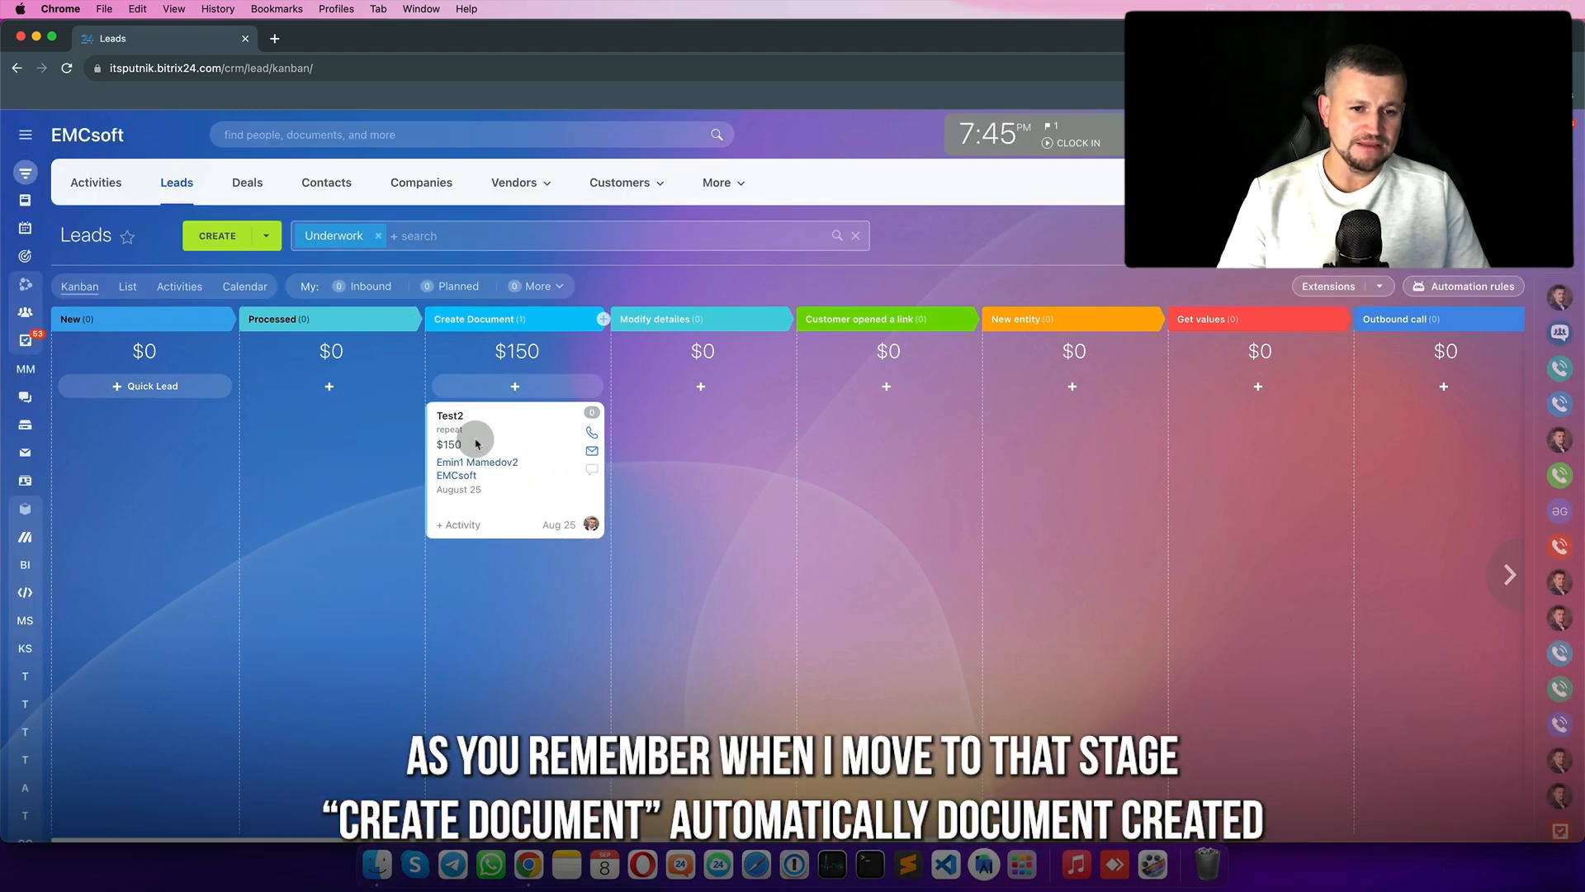
pyautogui.click(456, 421)
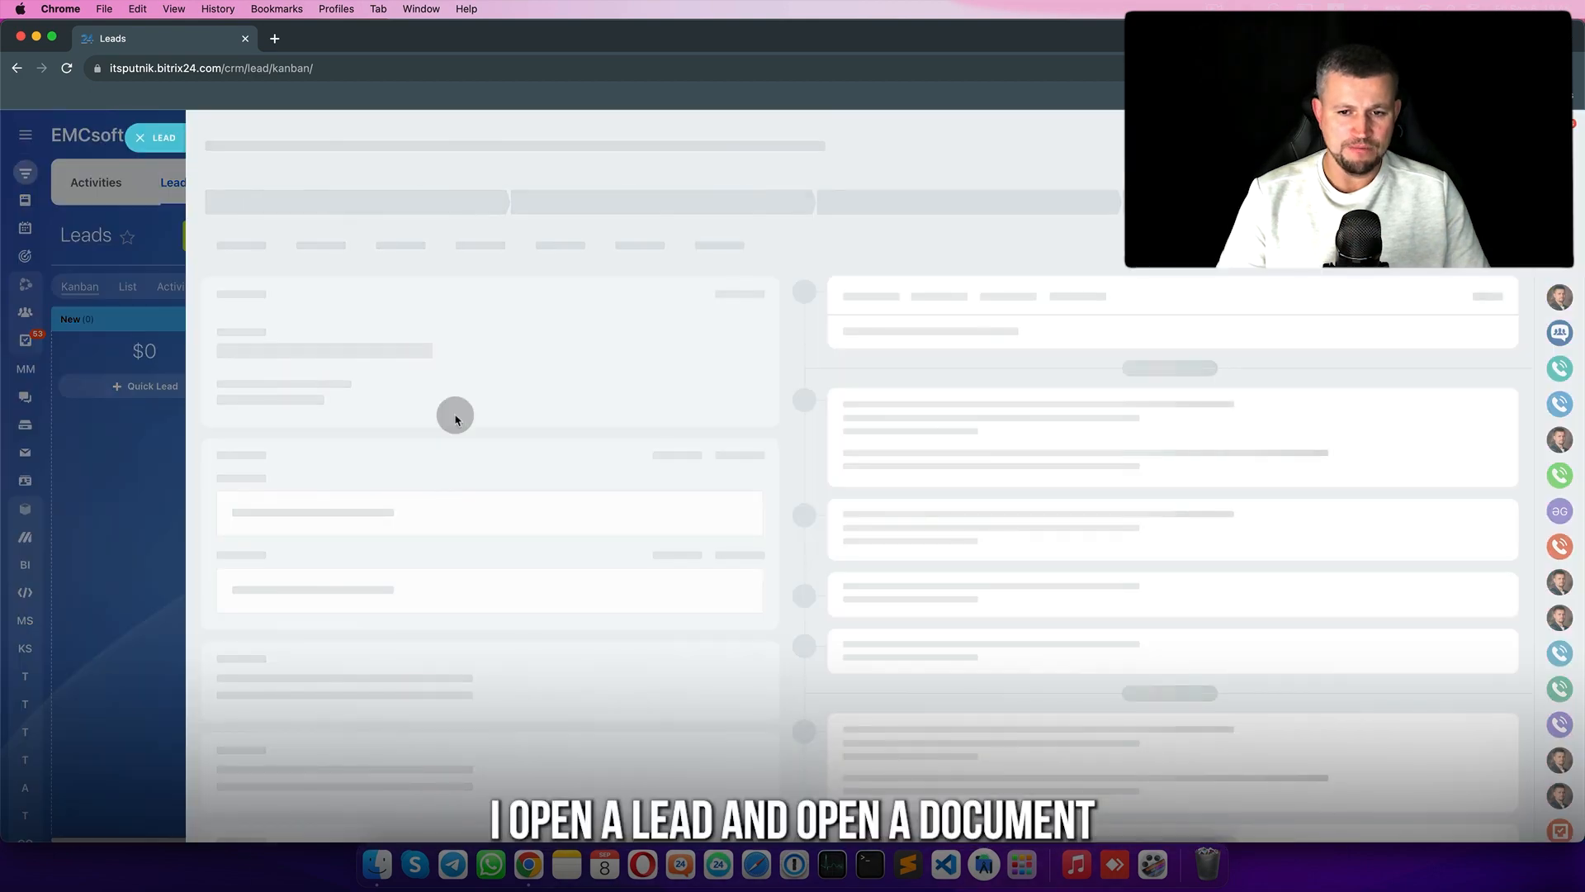
# - Open the generated 2604 Test2 document and try sending it by email
pyautogui.click(880, 656)
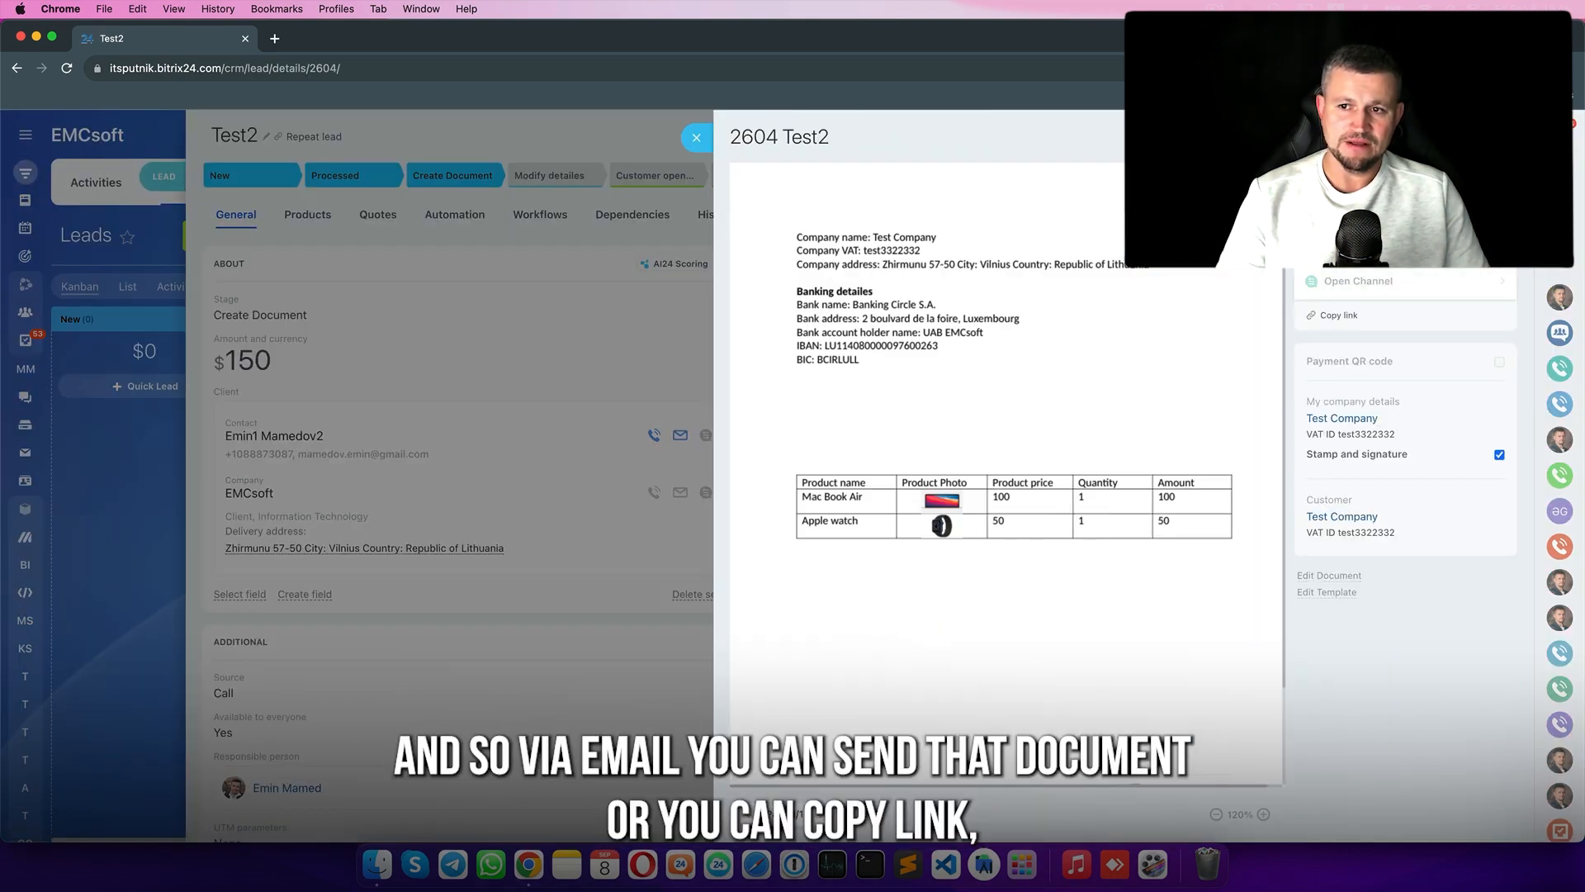
pyautogui.click(1354, 246)
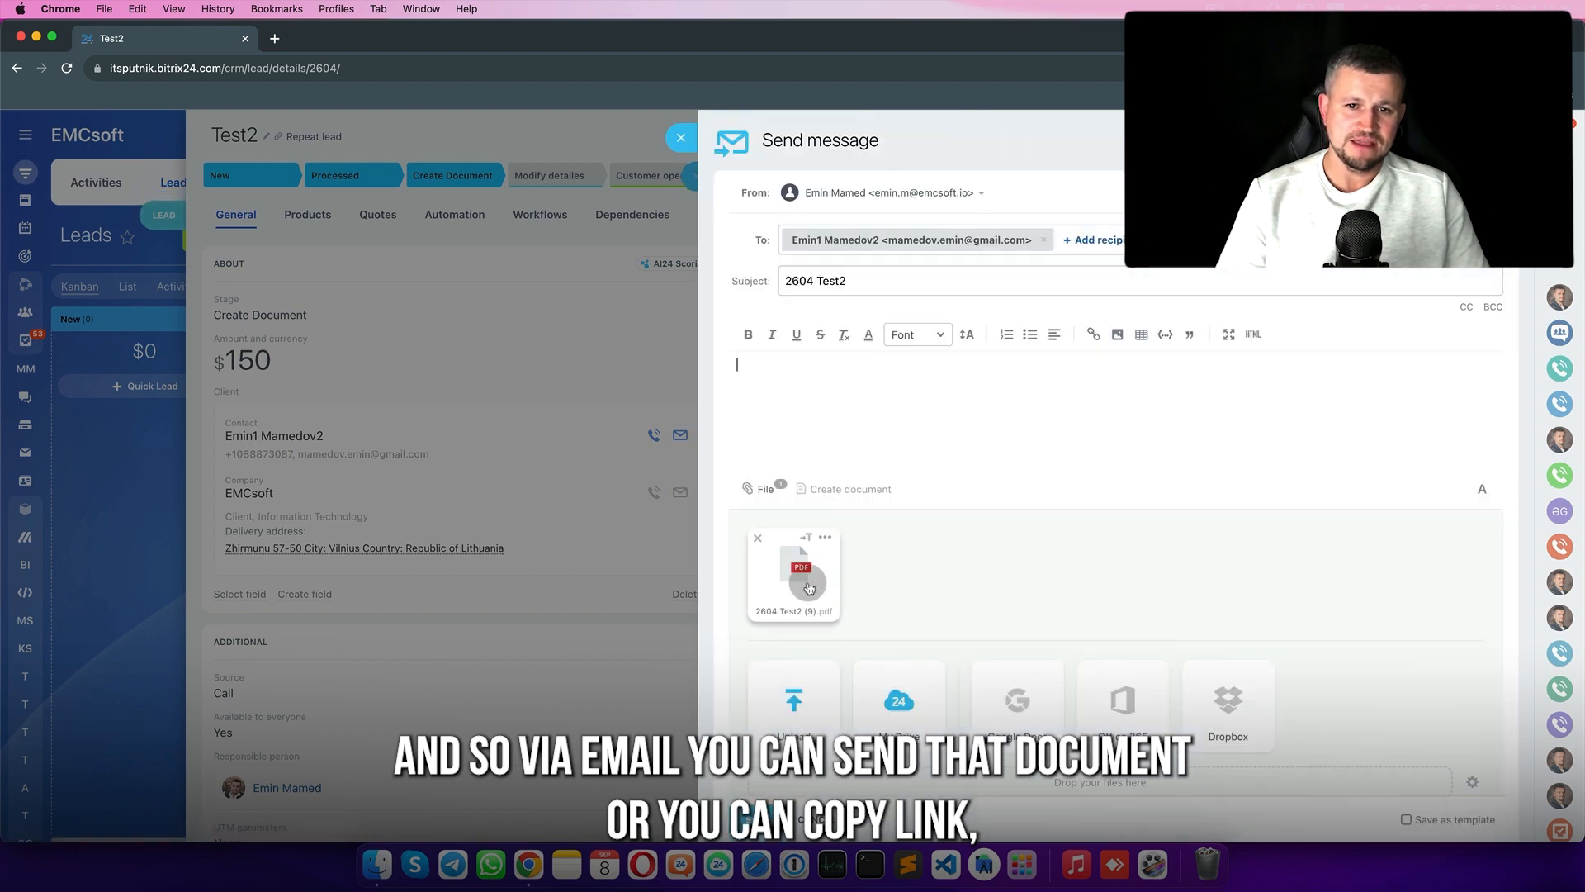
pyautogui.click(681, 138)
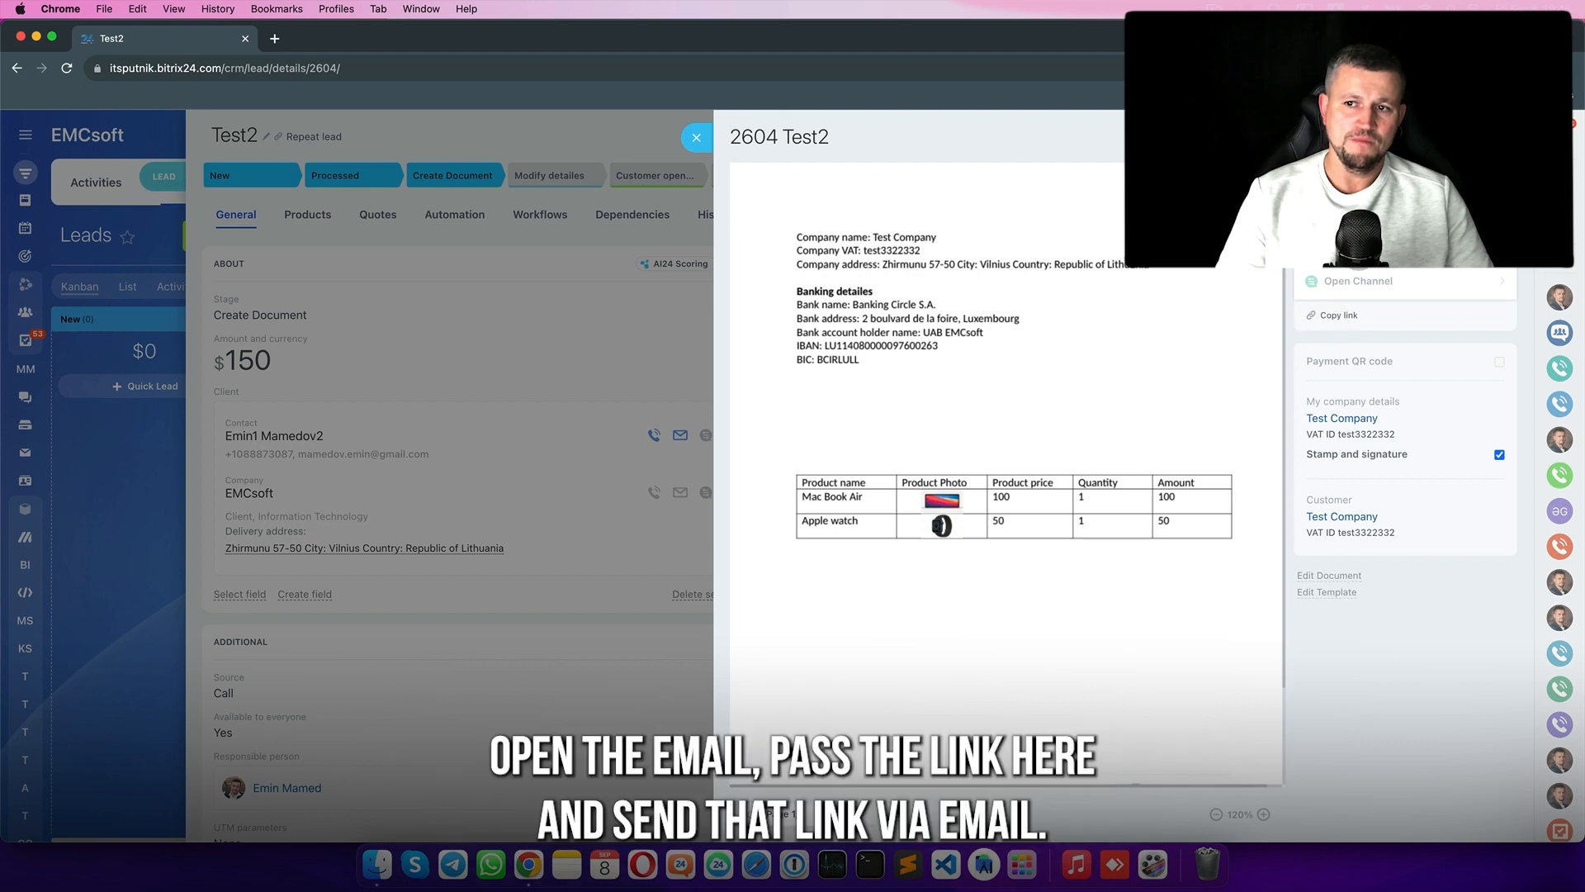
# - Copy the 2604 Test2 document's public link and try sharing it in an email
pyautogui.click(1355, 245)
pyautogui.click(798, 384)
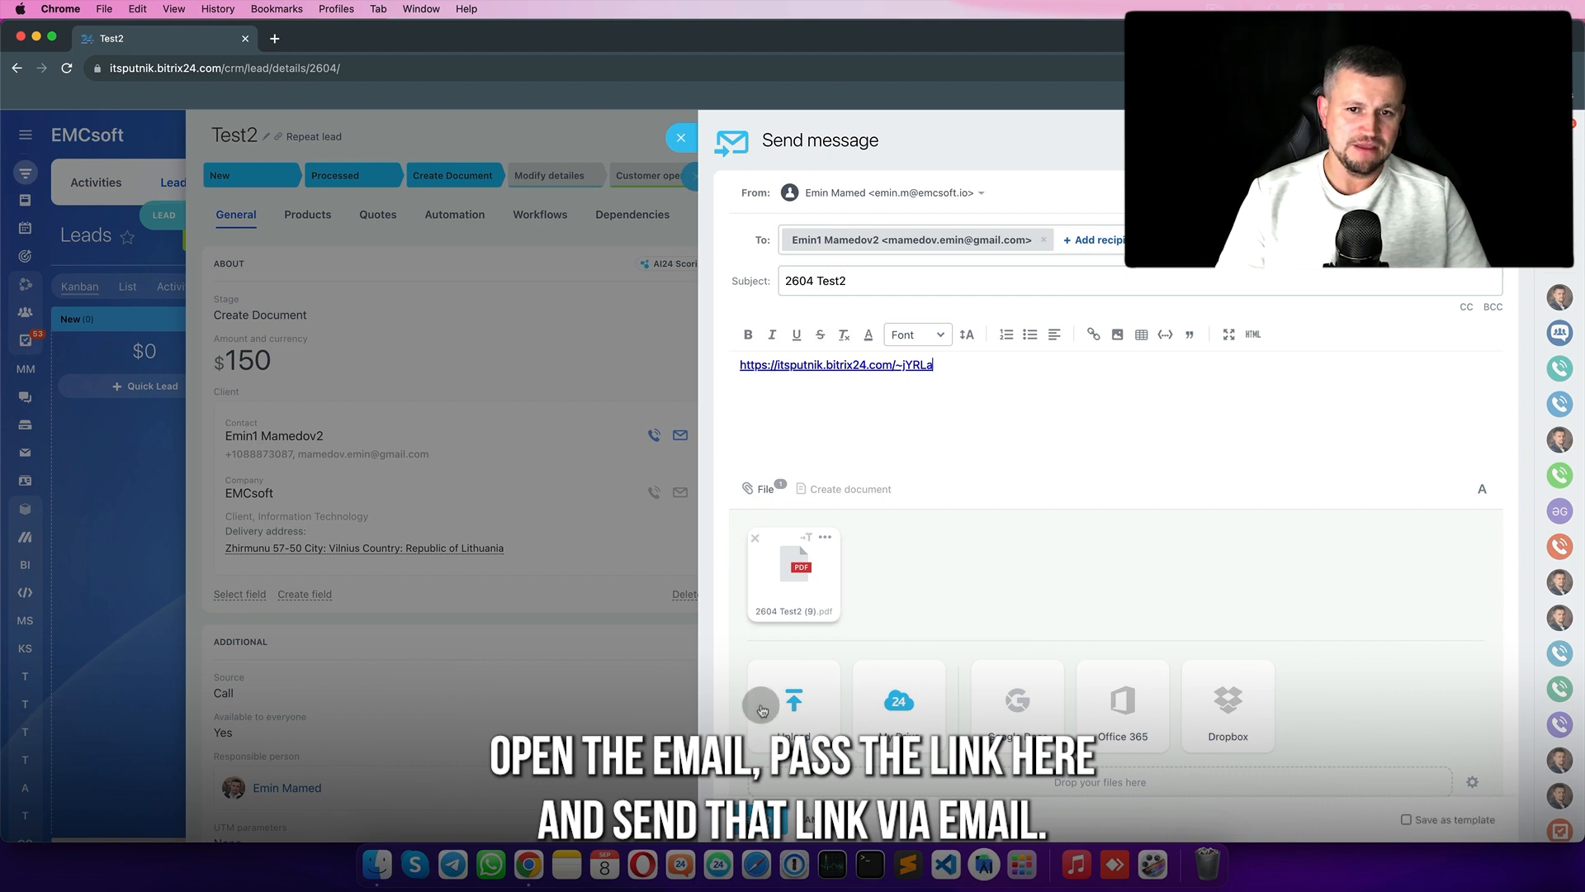
pyautogui.click(761, 820)
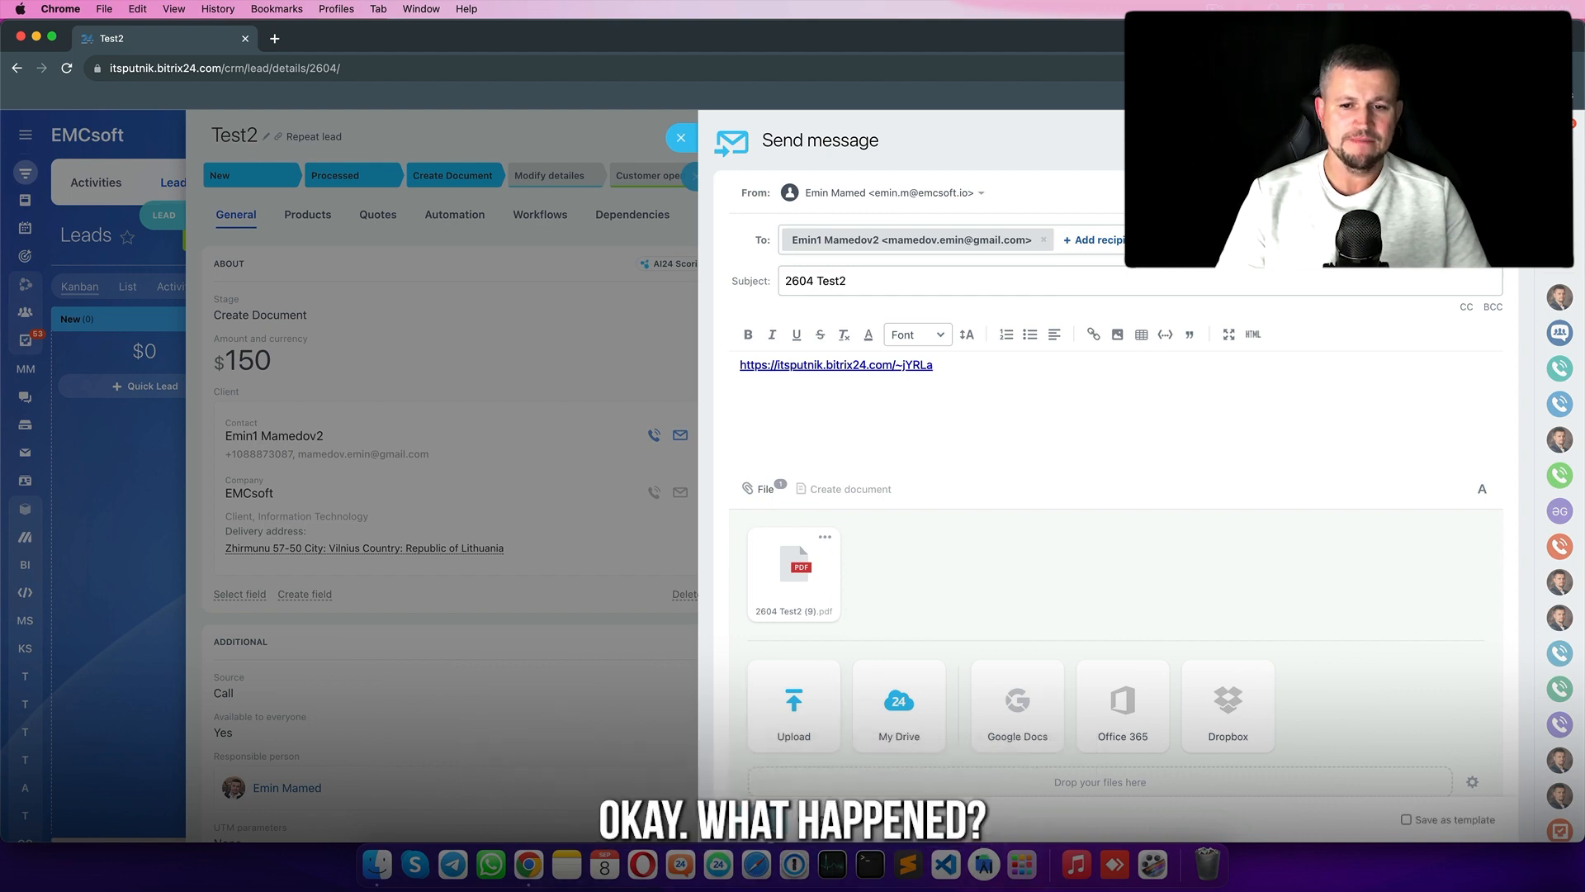
# - Load the copied document public link in a new browser tab
pyautogui.click(277, 40)
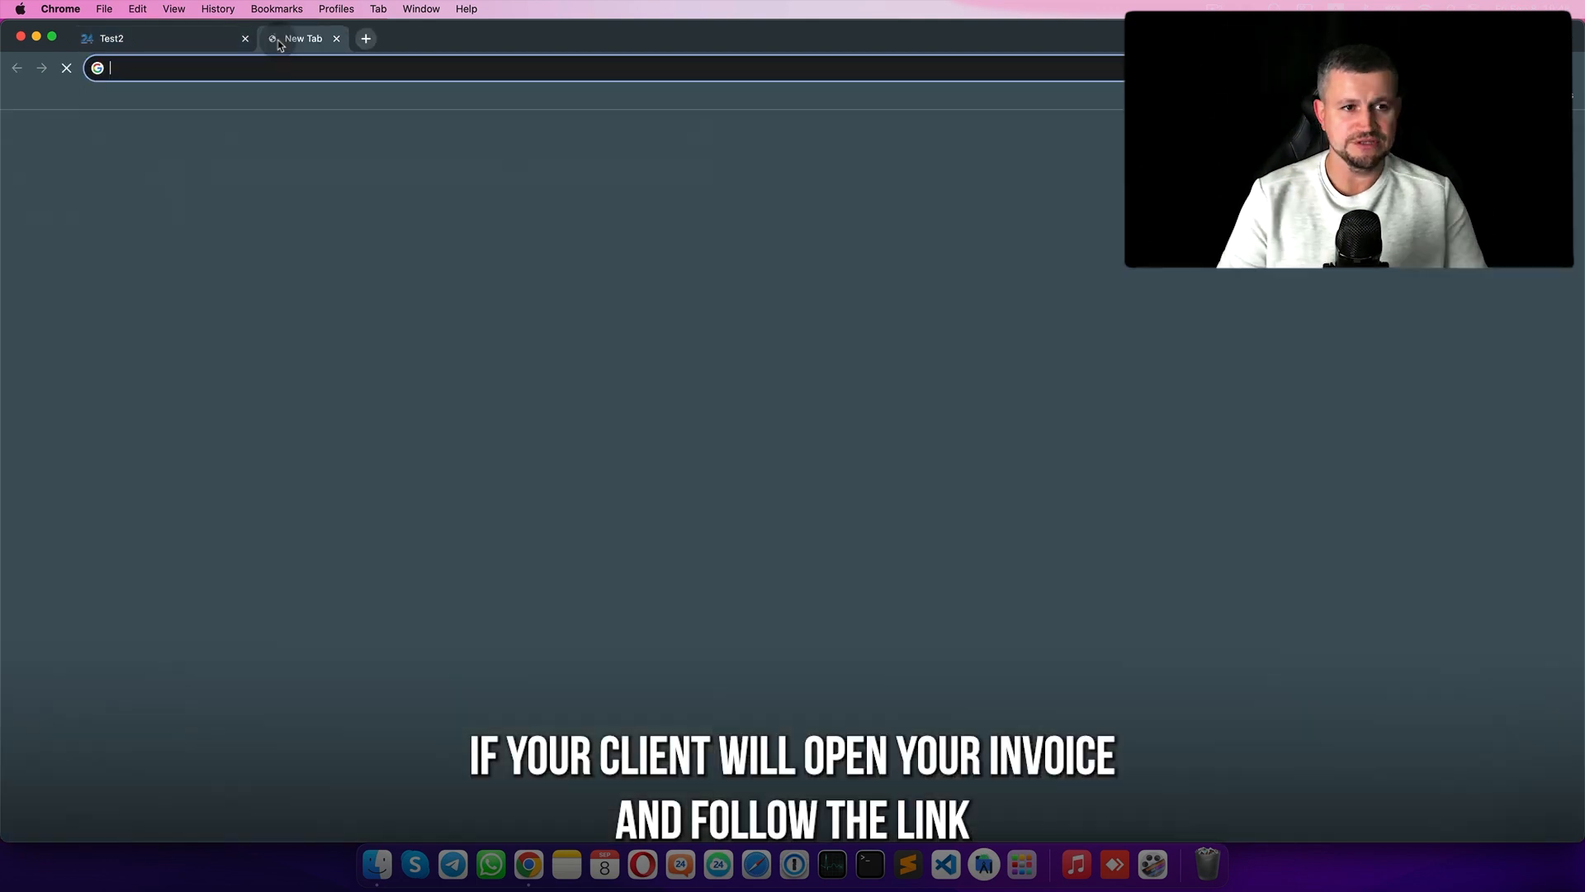
pyautogui.press('Return')
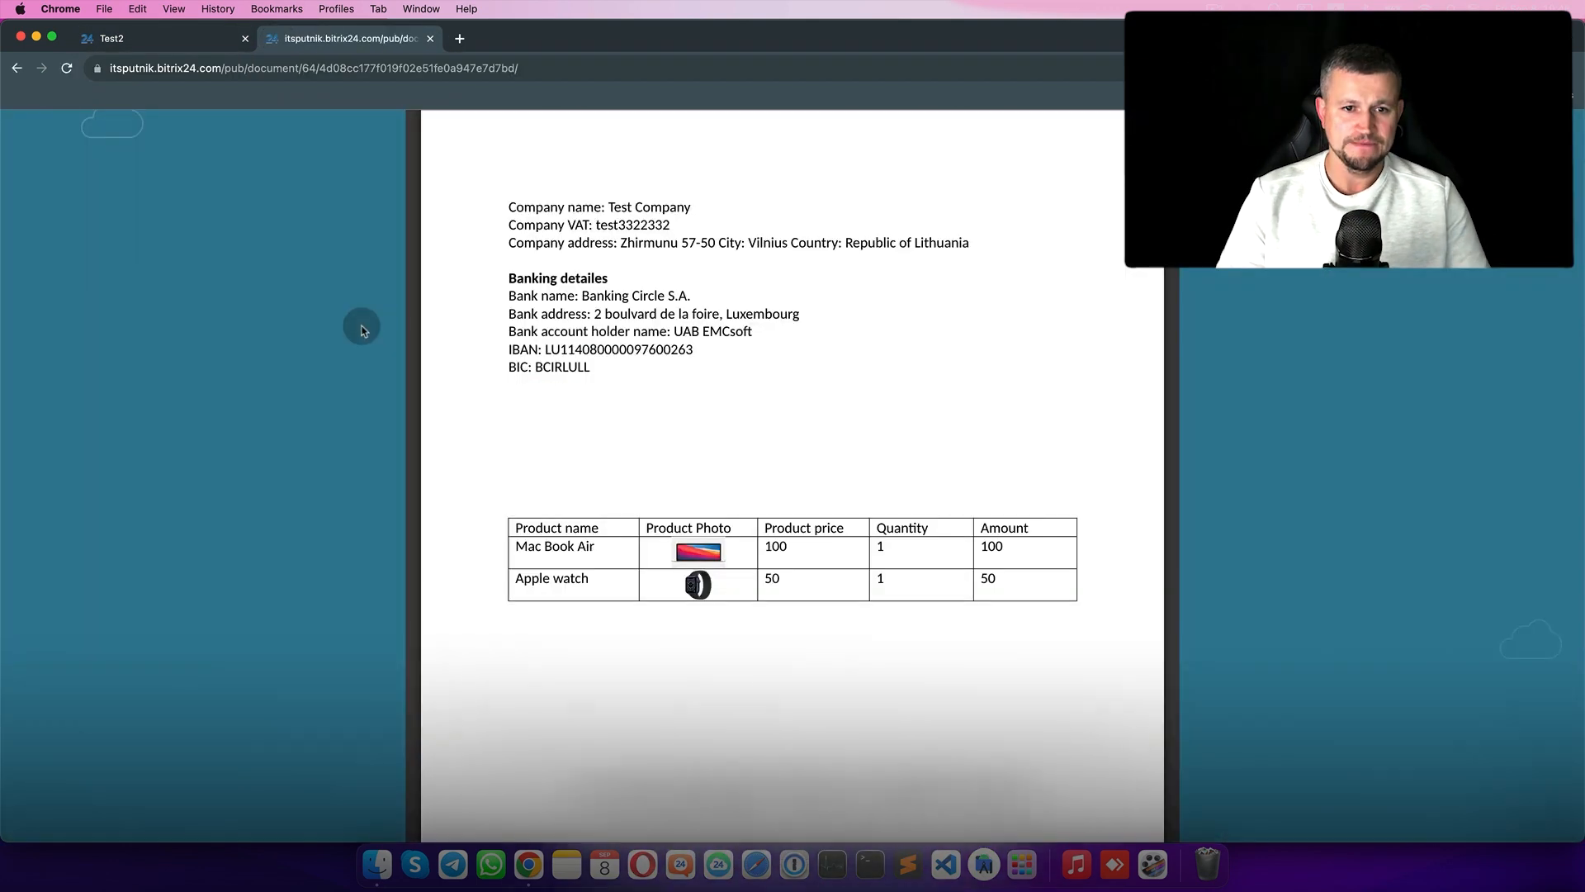
# - Back on the leads board, return Test2 to the Create Document stage
pyautogui.click(149, 34)
pyautogui.press('Escape')
pyautogui.press('Escape')
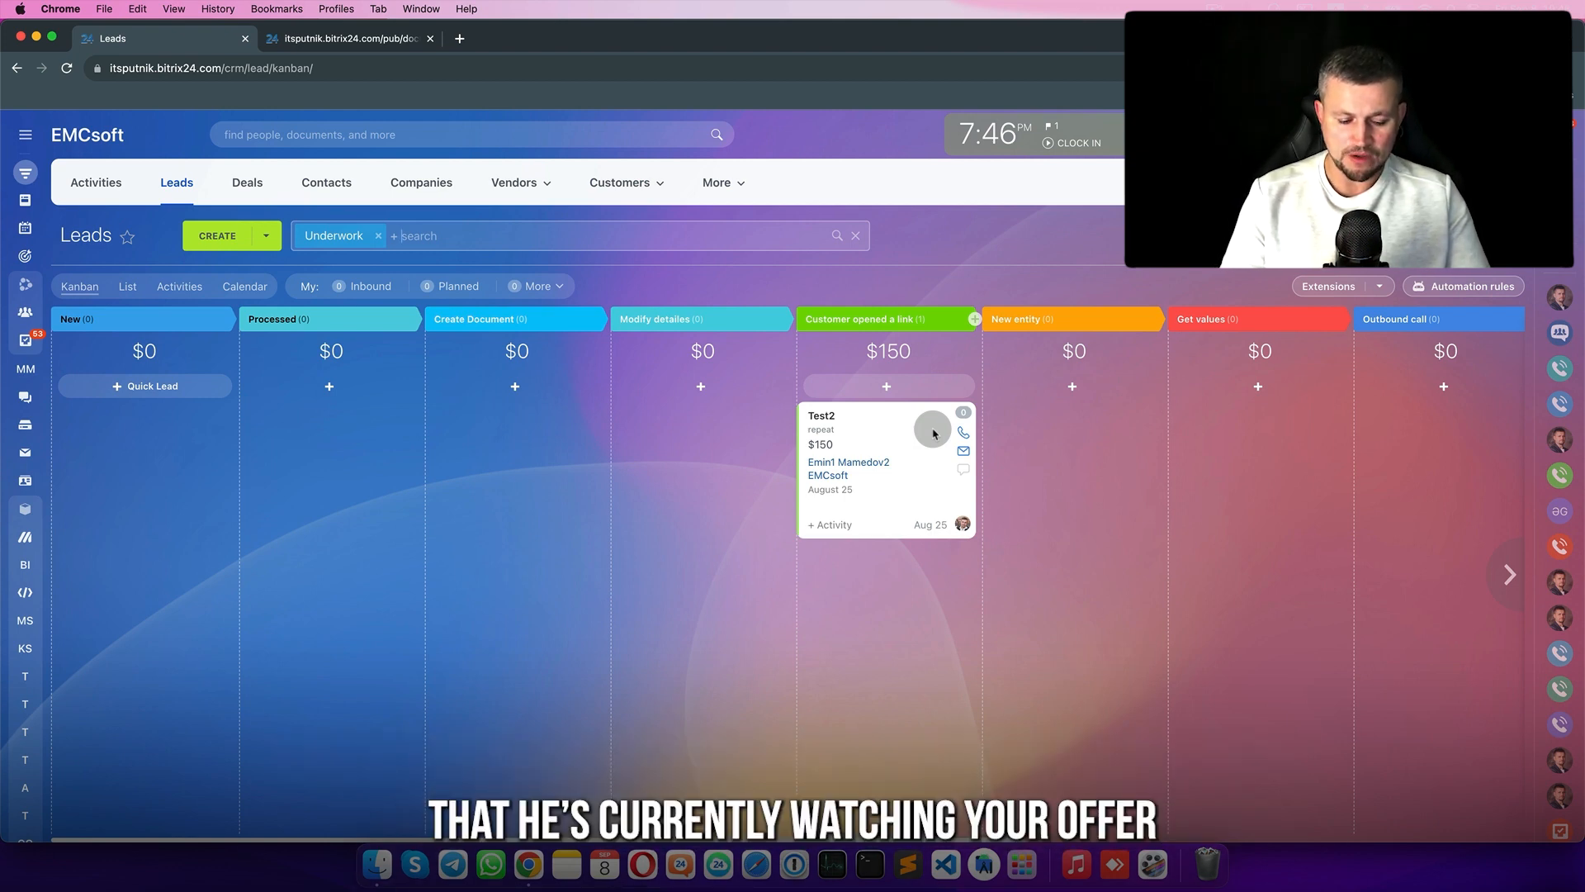
pyautogui.moveTo(934, 433); pyautogui.dragTo(472, 450)
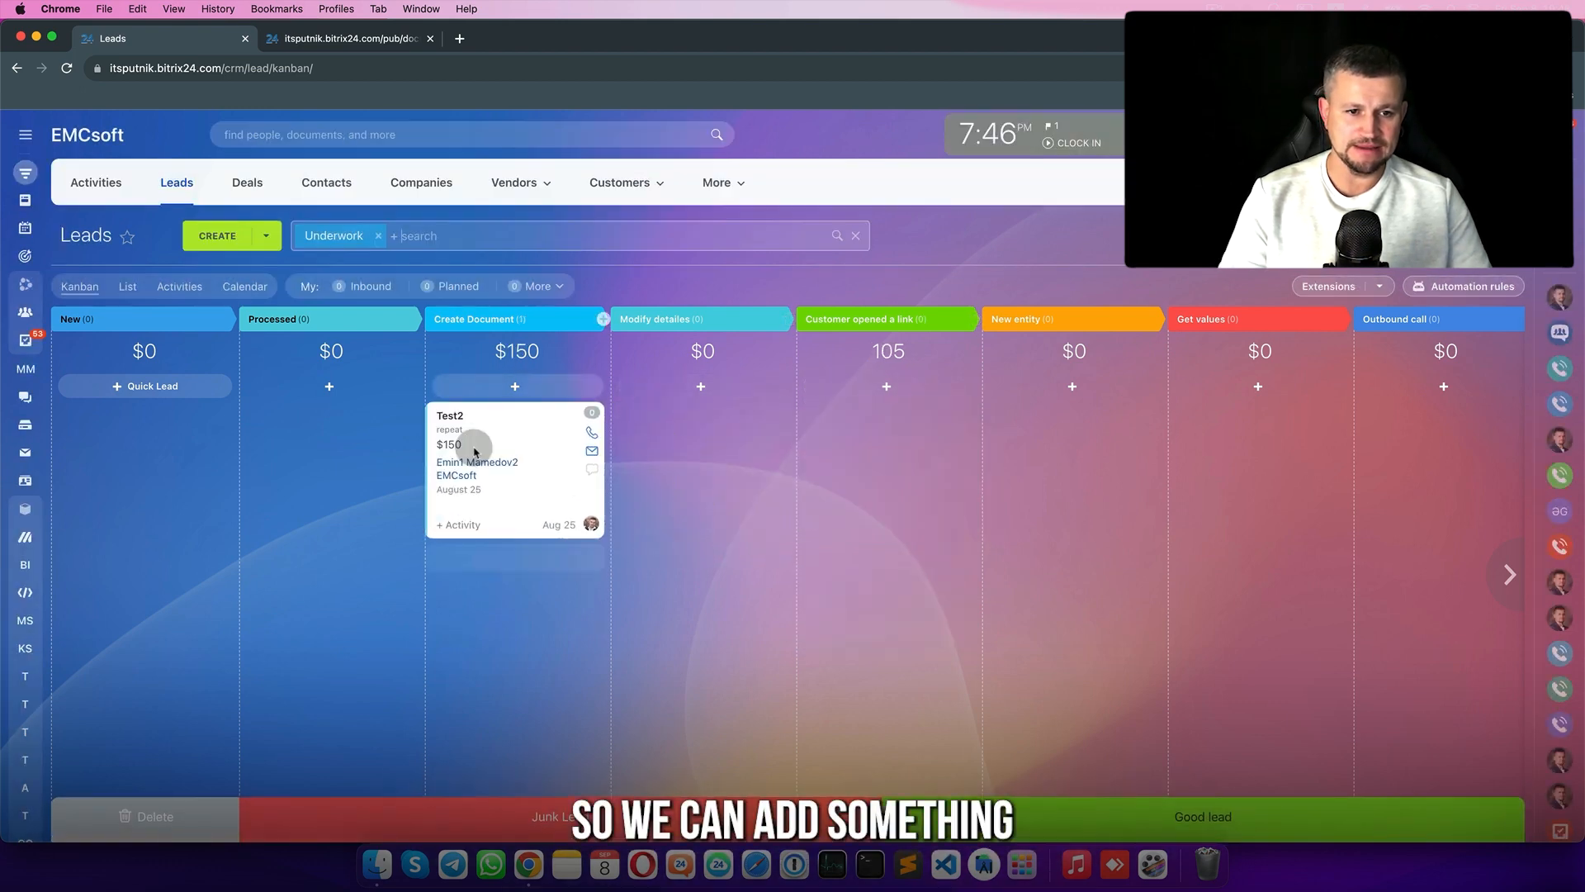
pyautogui.click(1464, 286)
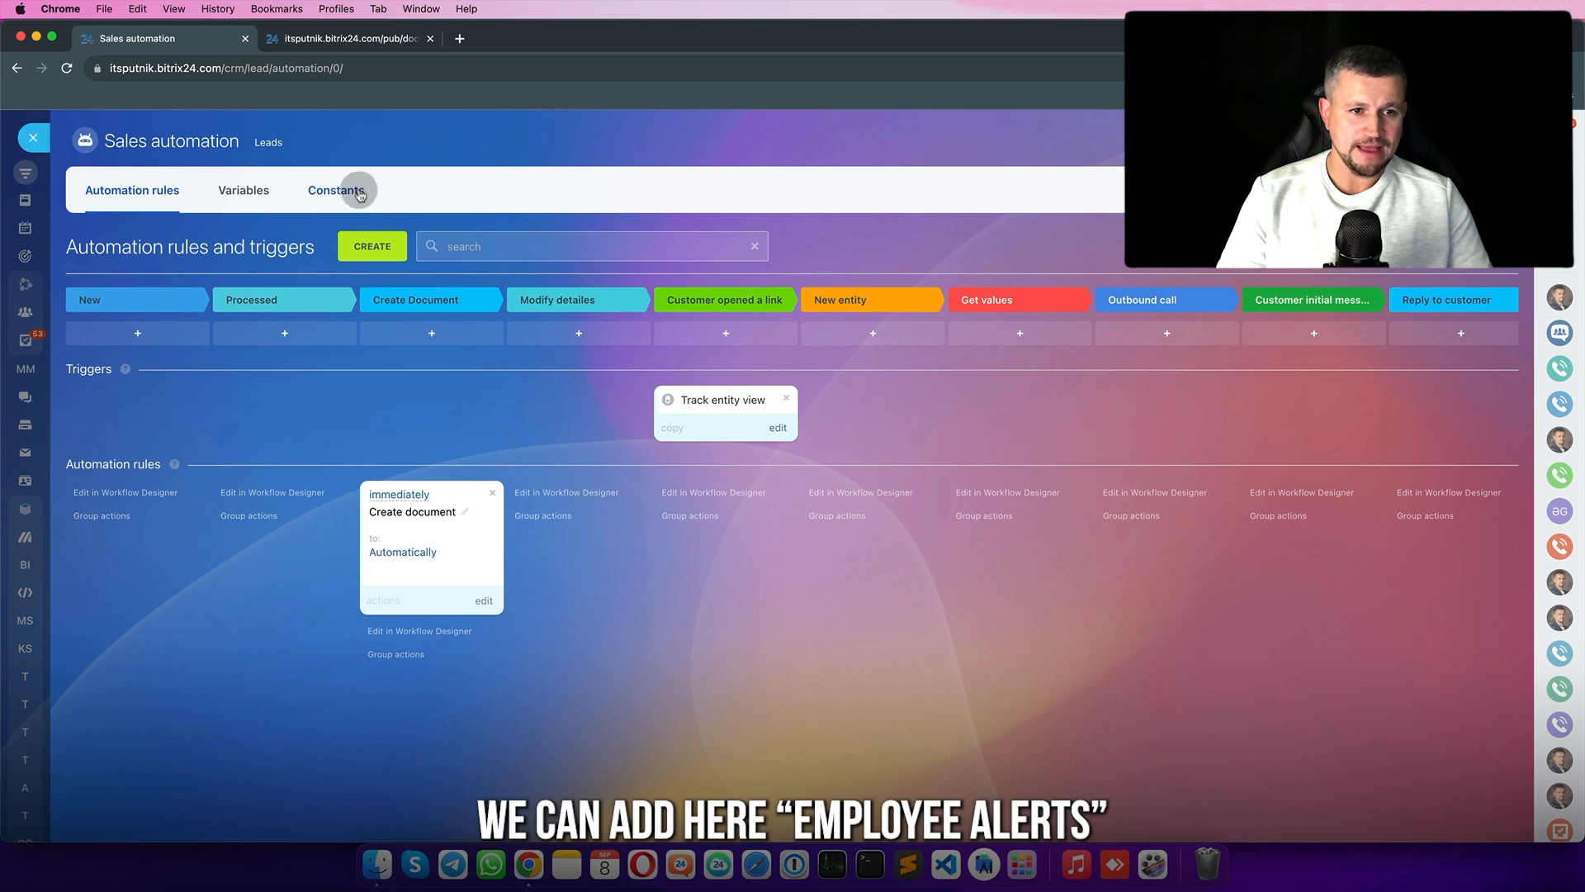
# - Add an employee notification rule and move it to the Customer opened a link stage
pyautogui.click(372, 247)
pyautogui.click(634, 443)
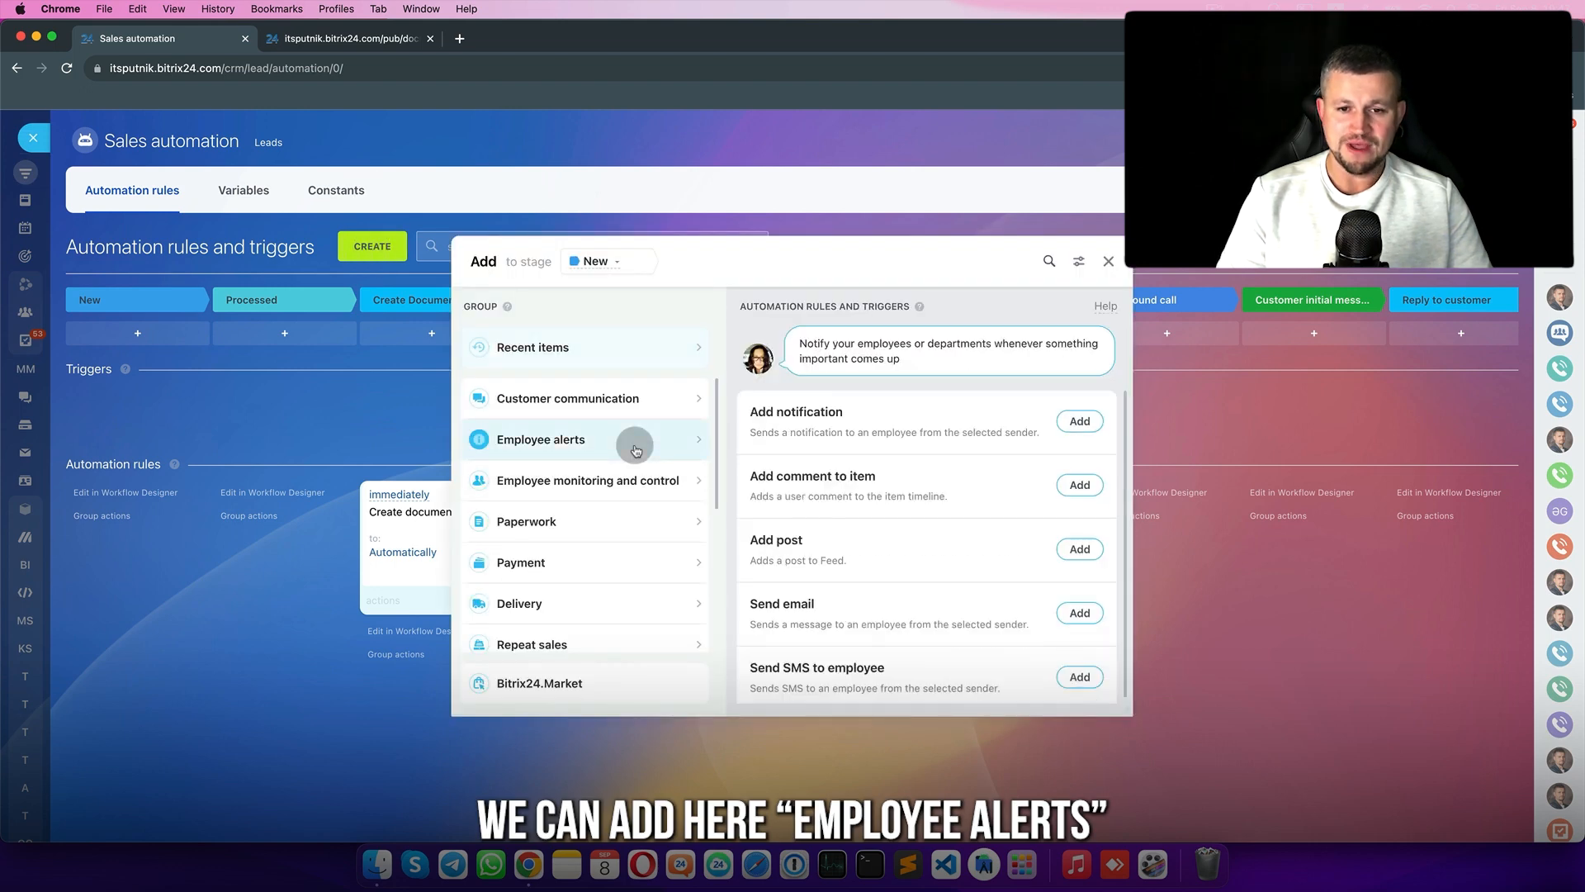
pyautogui.click(1084, 421)
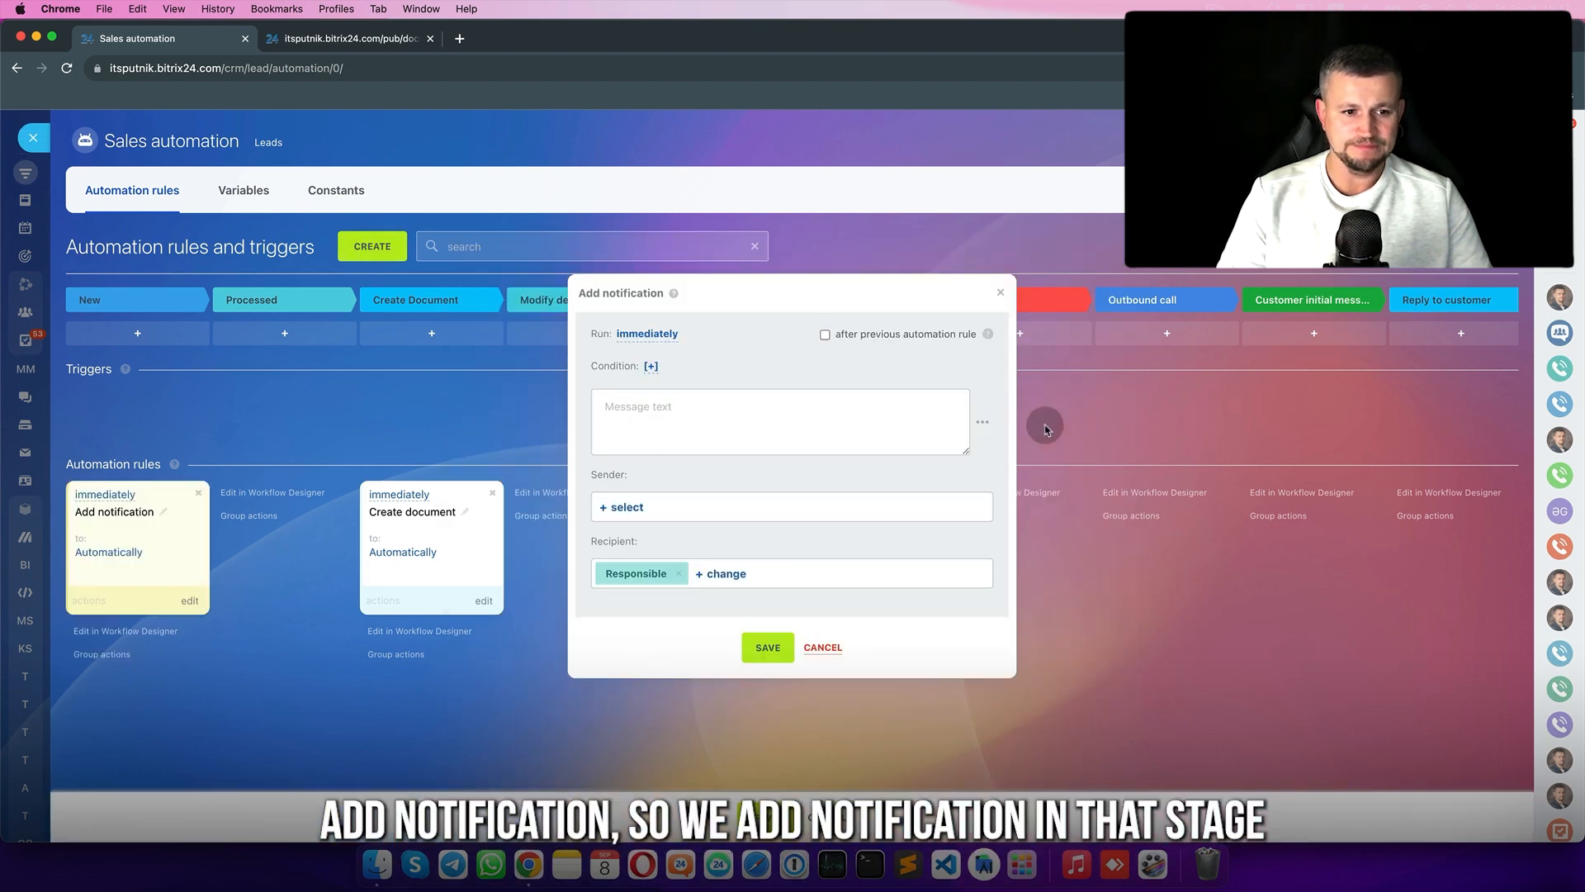
pyautogui.click(768, 646)
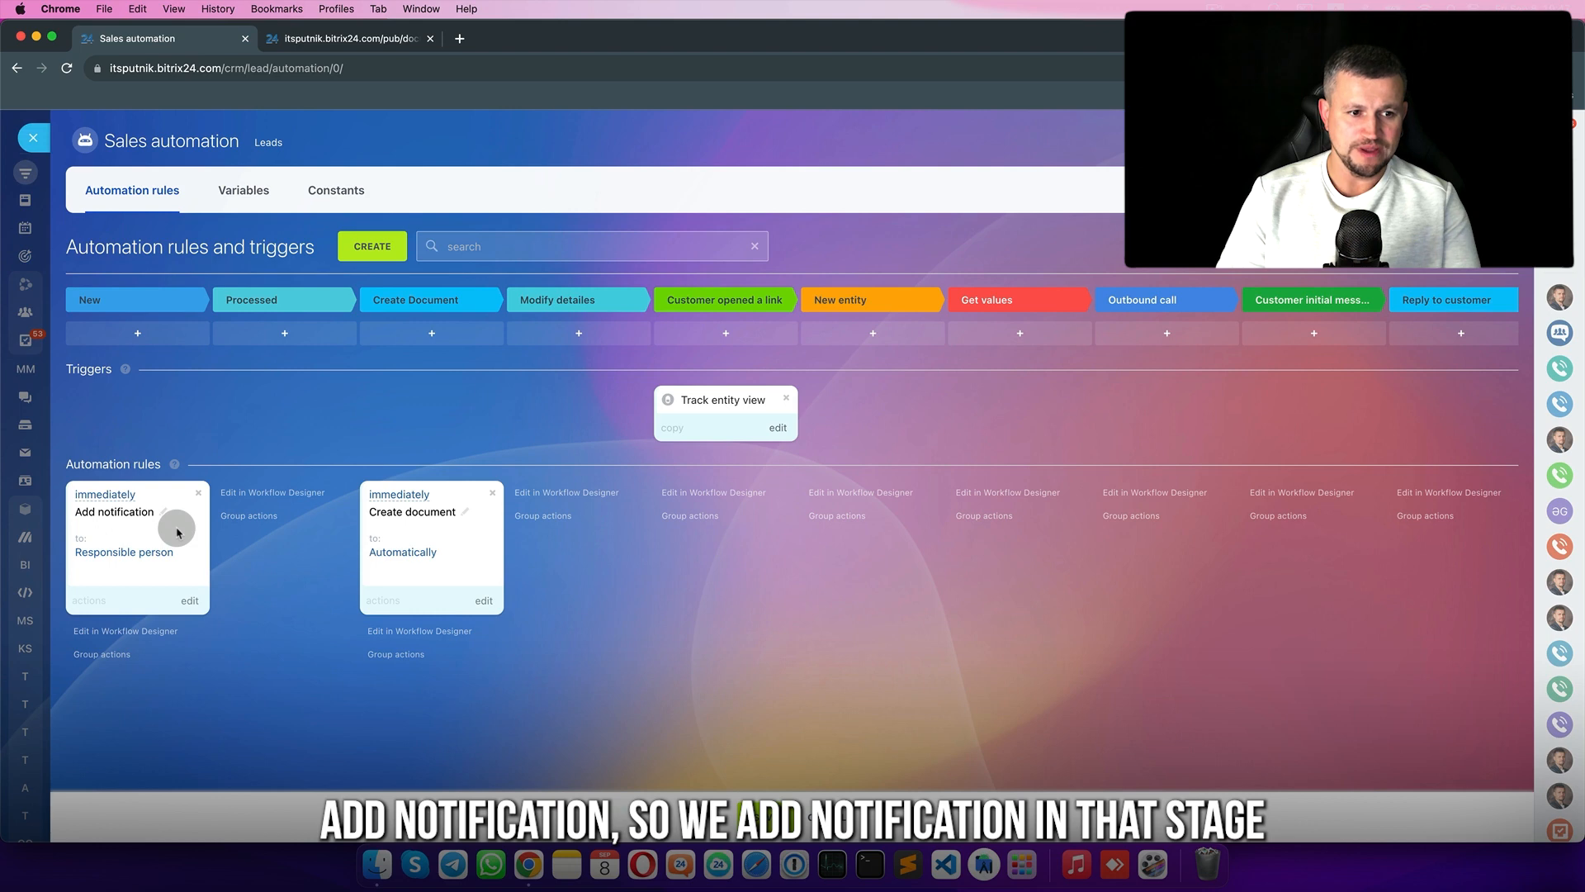
pyautogui.moveTo(177, 530); pyautogui.dragTo(768, 537)
# - Make the notification run after the previous rule, with message 'check your offer', sent by Supervisor
pyautogui.click(781, 602)
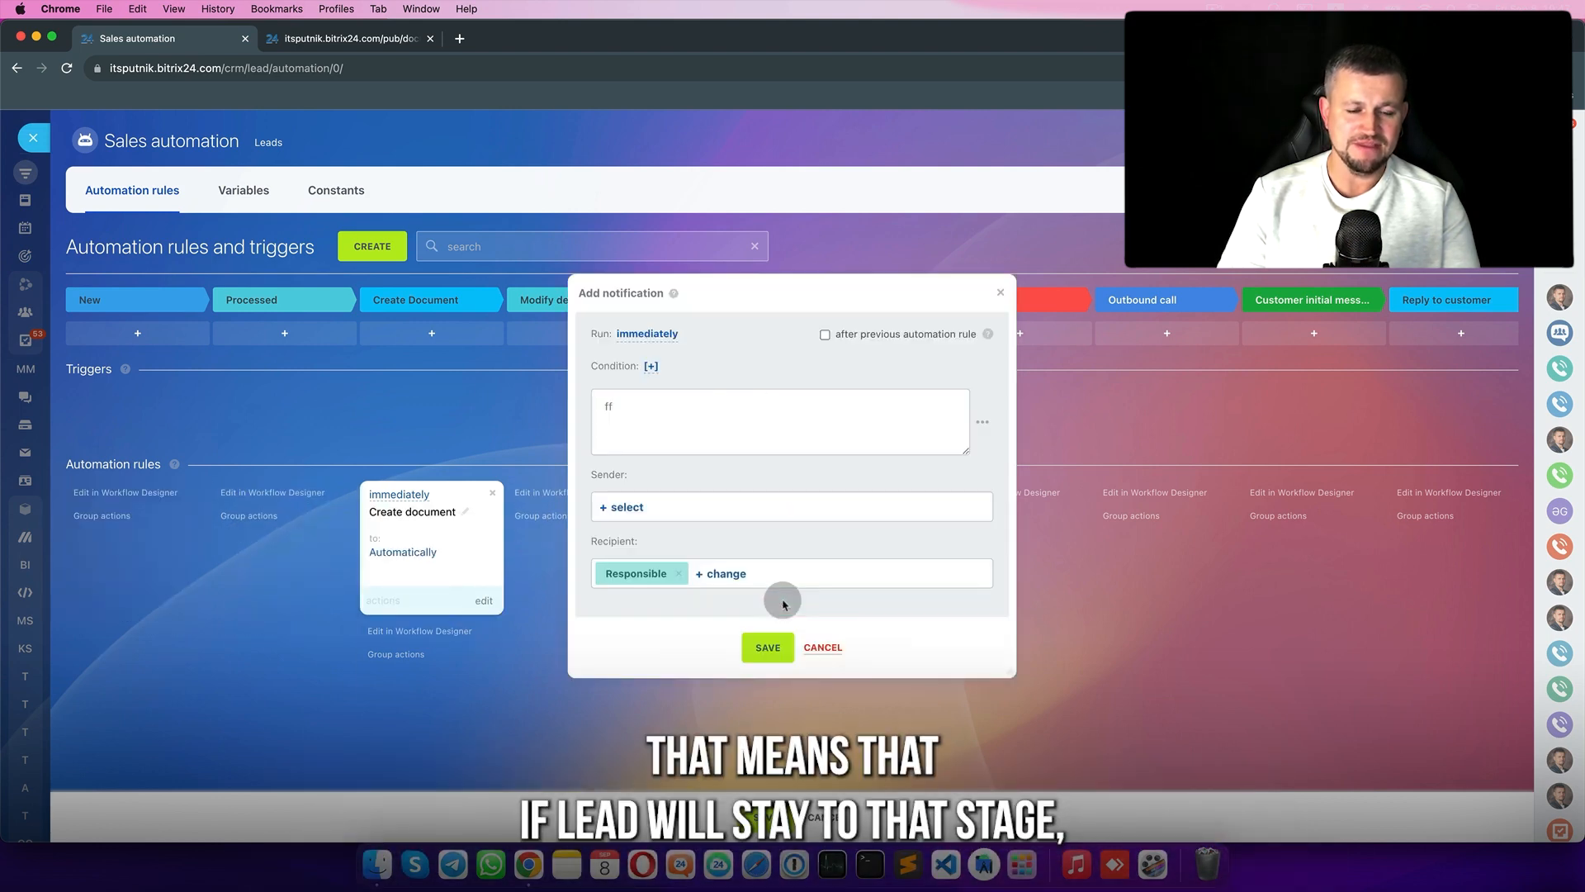
pyautogui.click(825, 334)
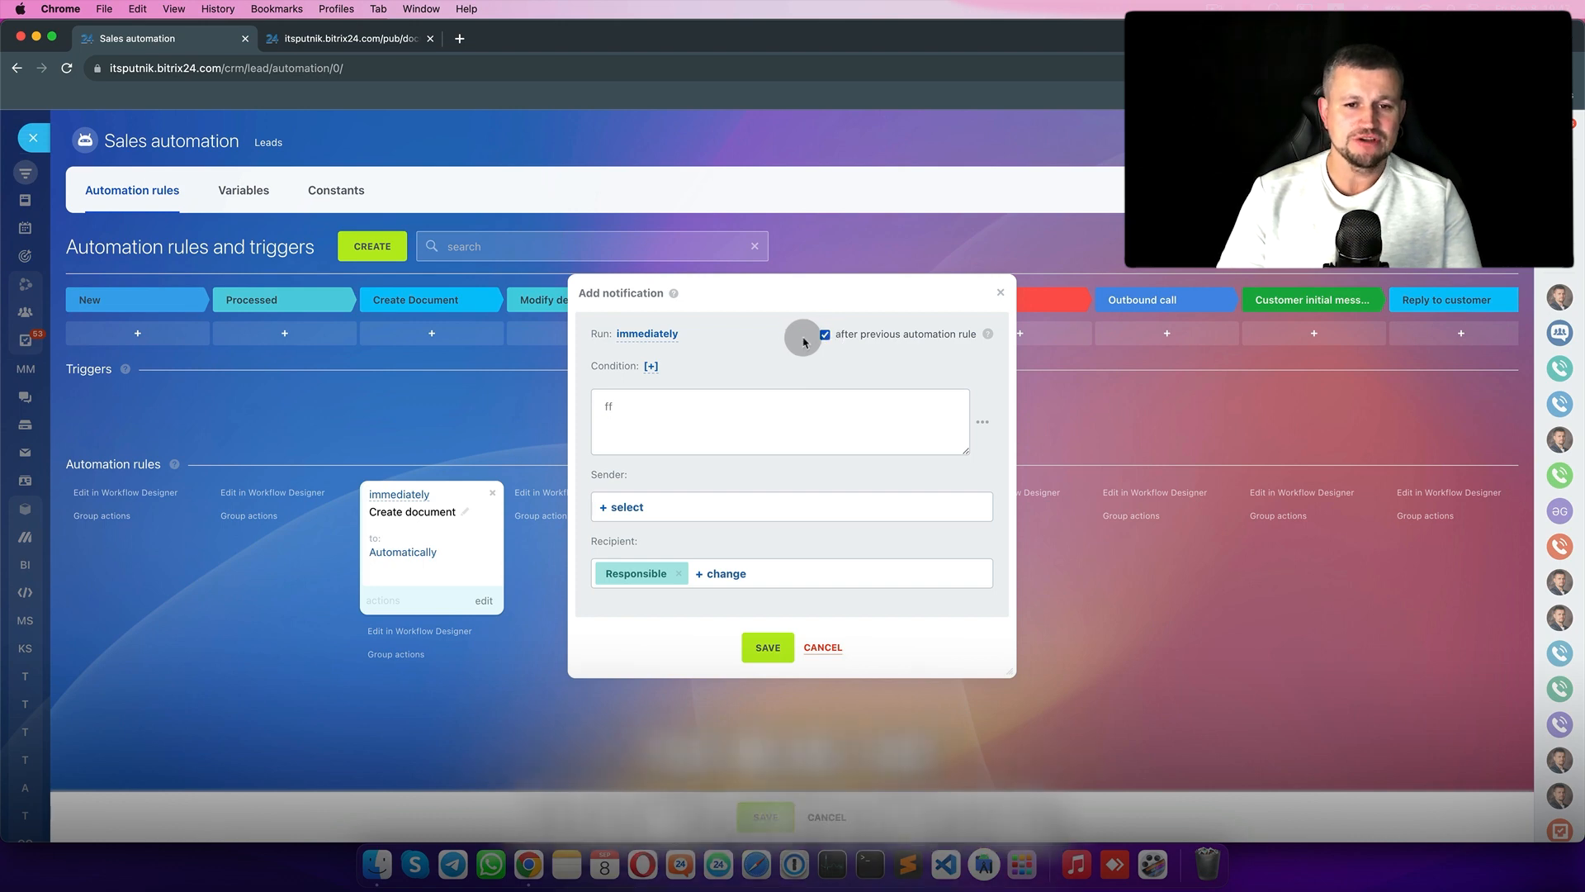
pyautogui.click(755, 421)
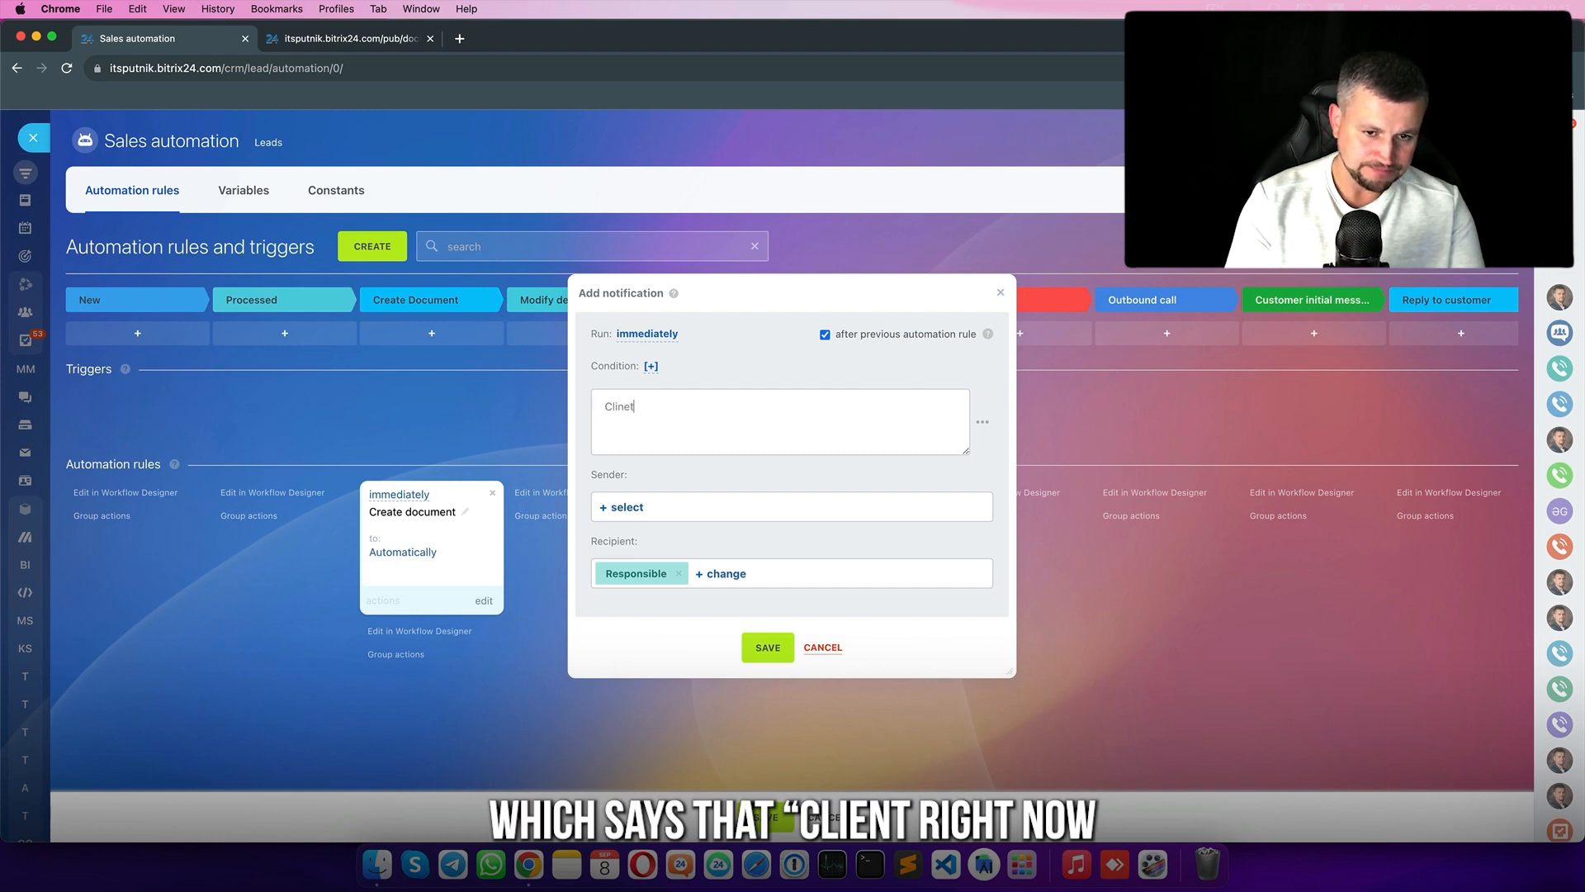
pyautogui.write('check your')
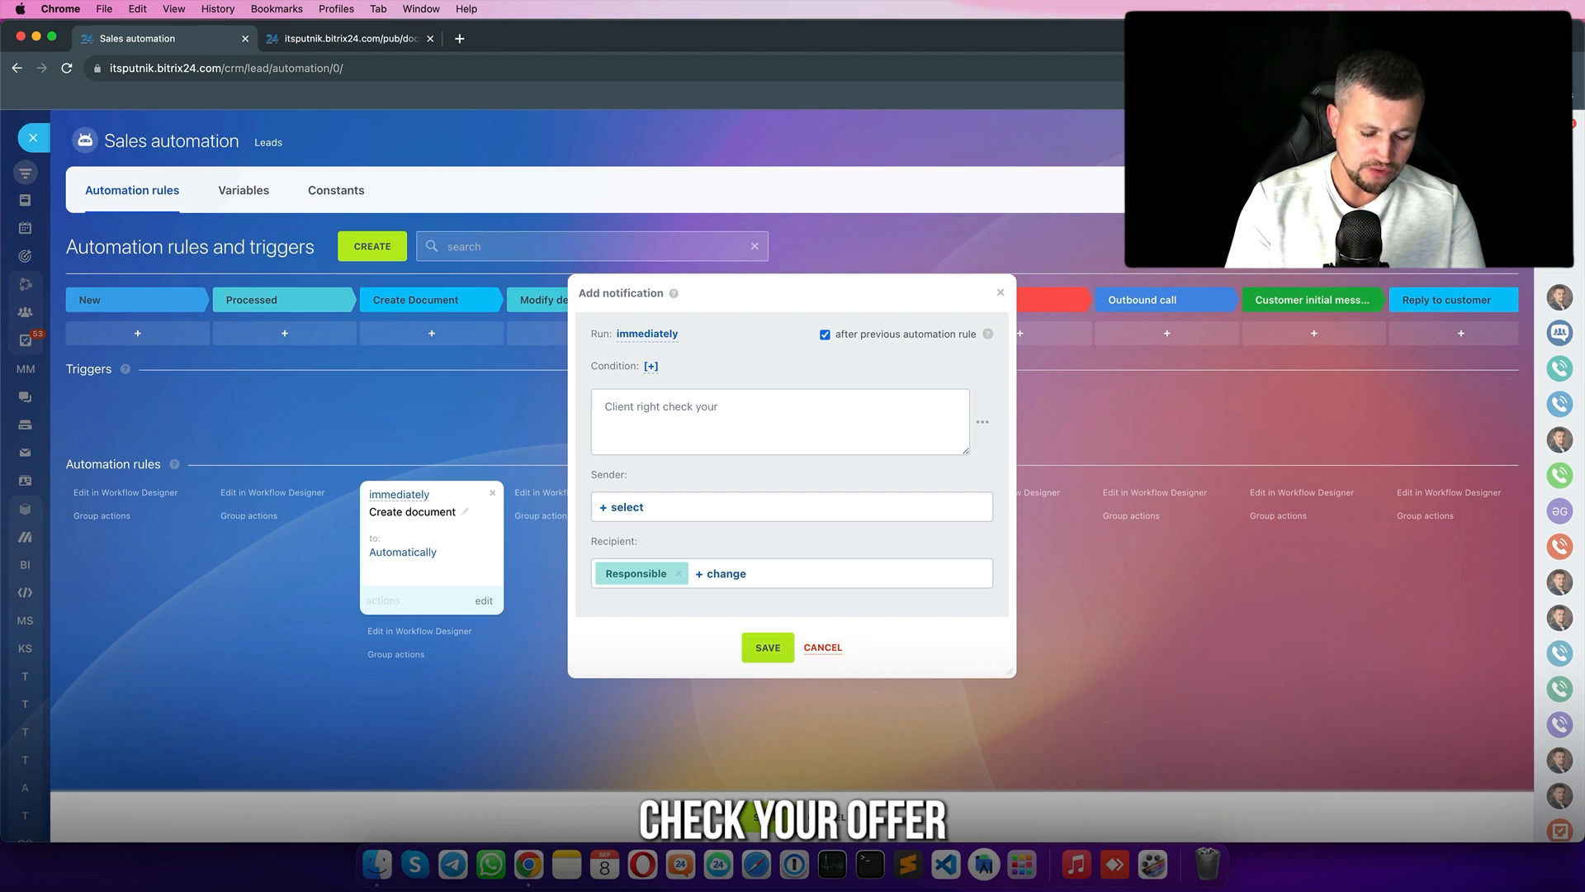
pyautogui.write(' offer o invoice. You may caal to client right now!!!')
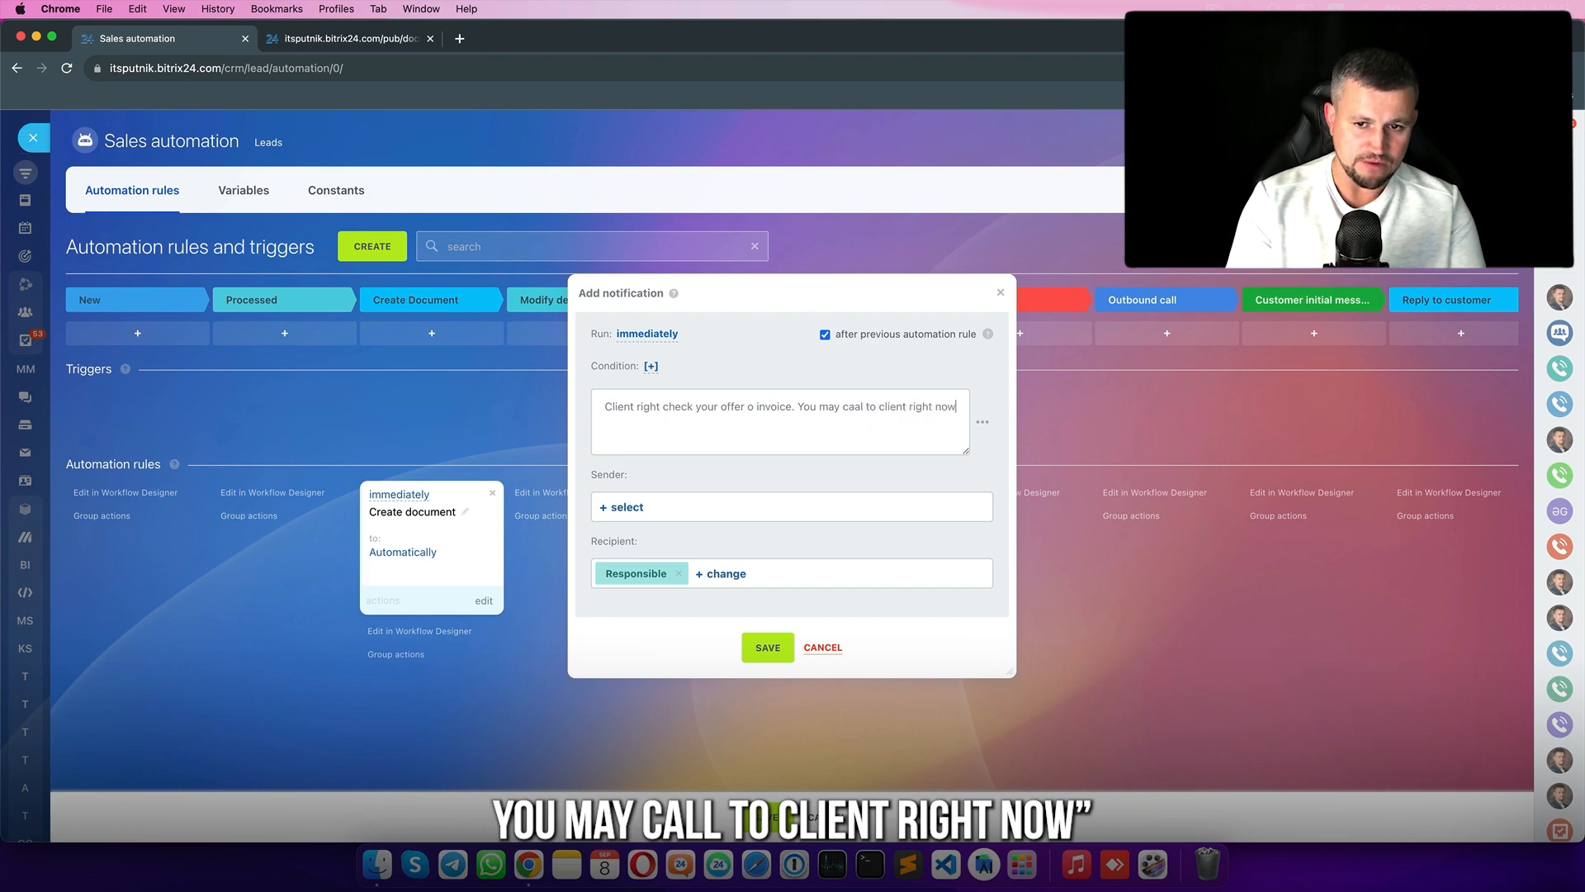
pyautogui.click(637, 506)
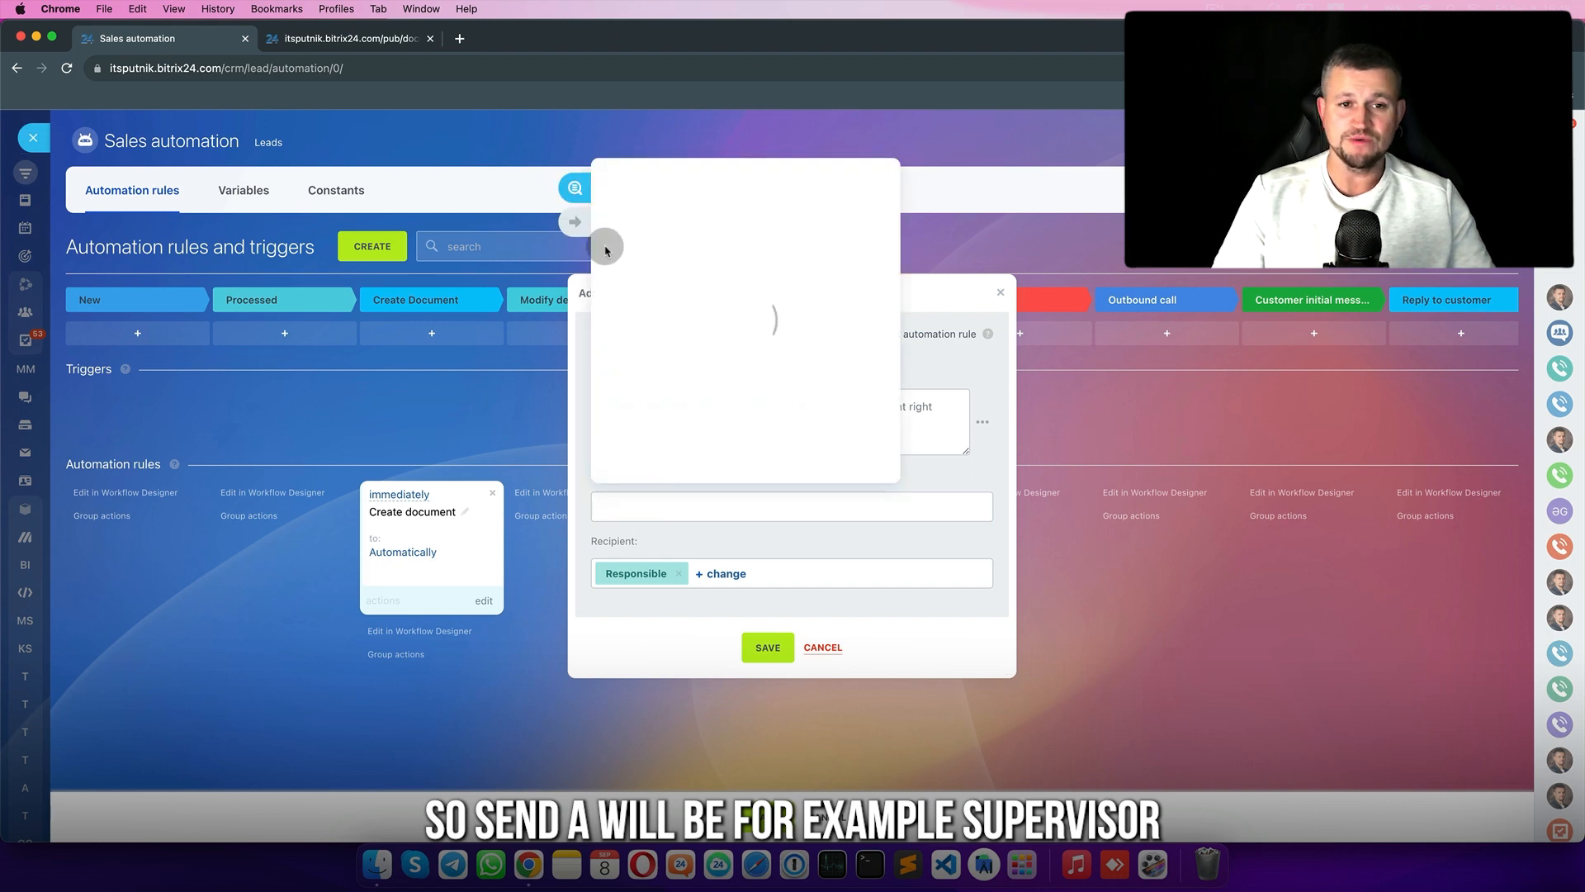
pyautogui.click(575, 222)
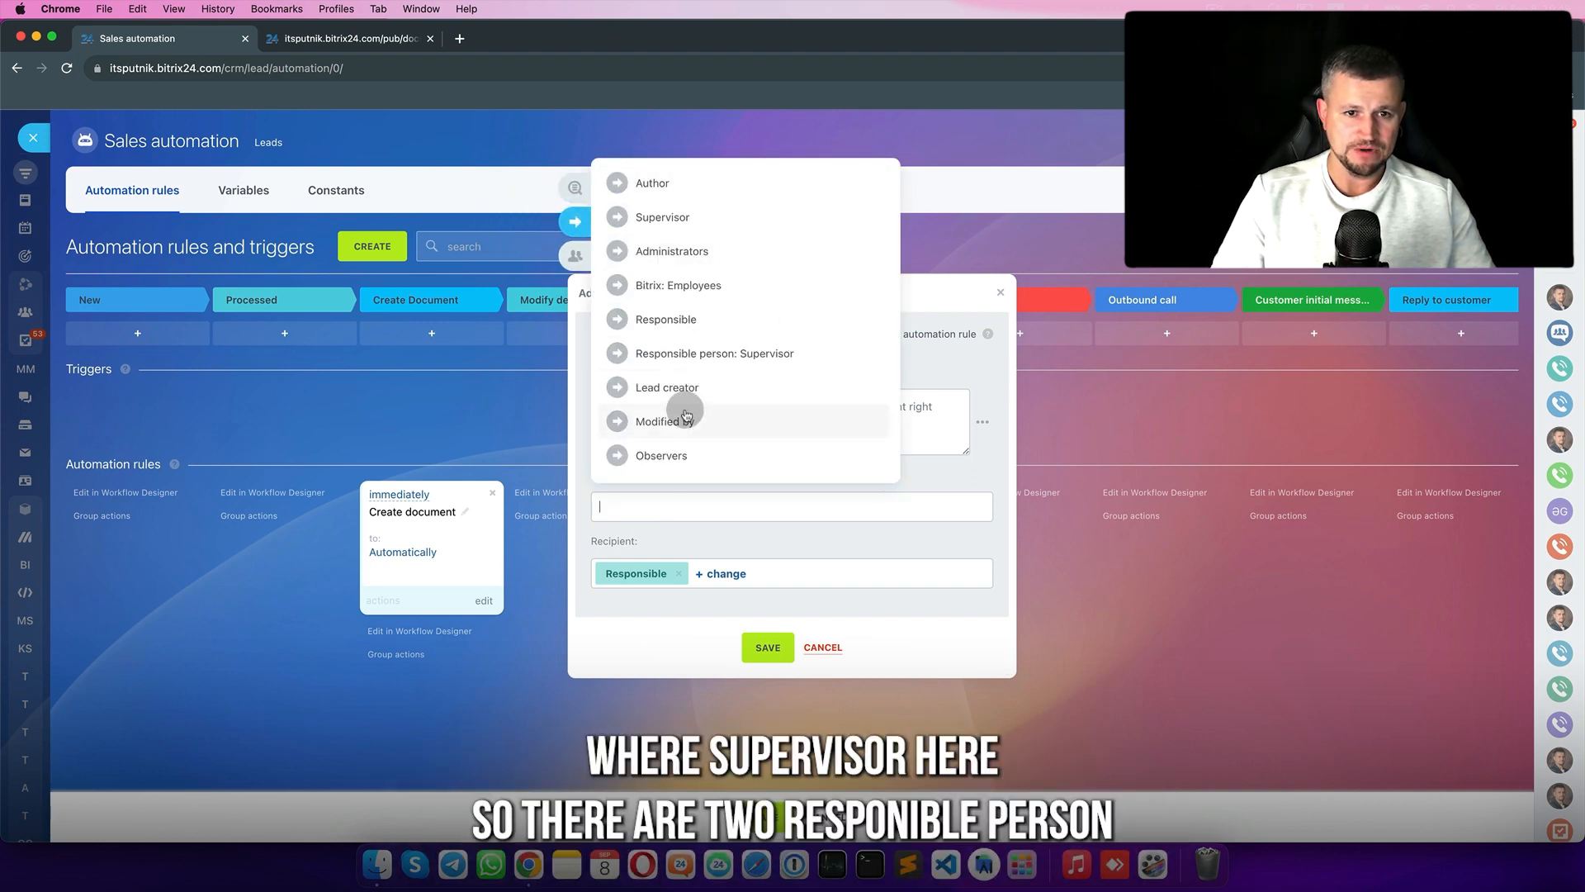
pyautogui.click(664, 218)
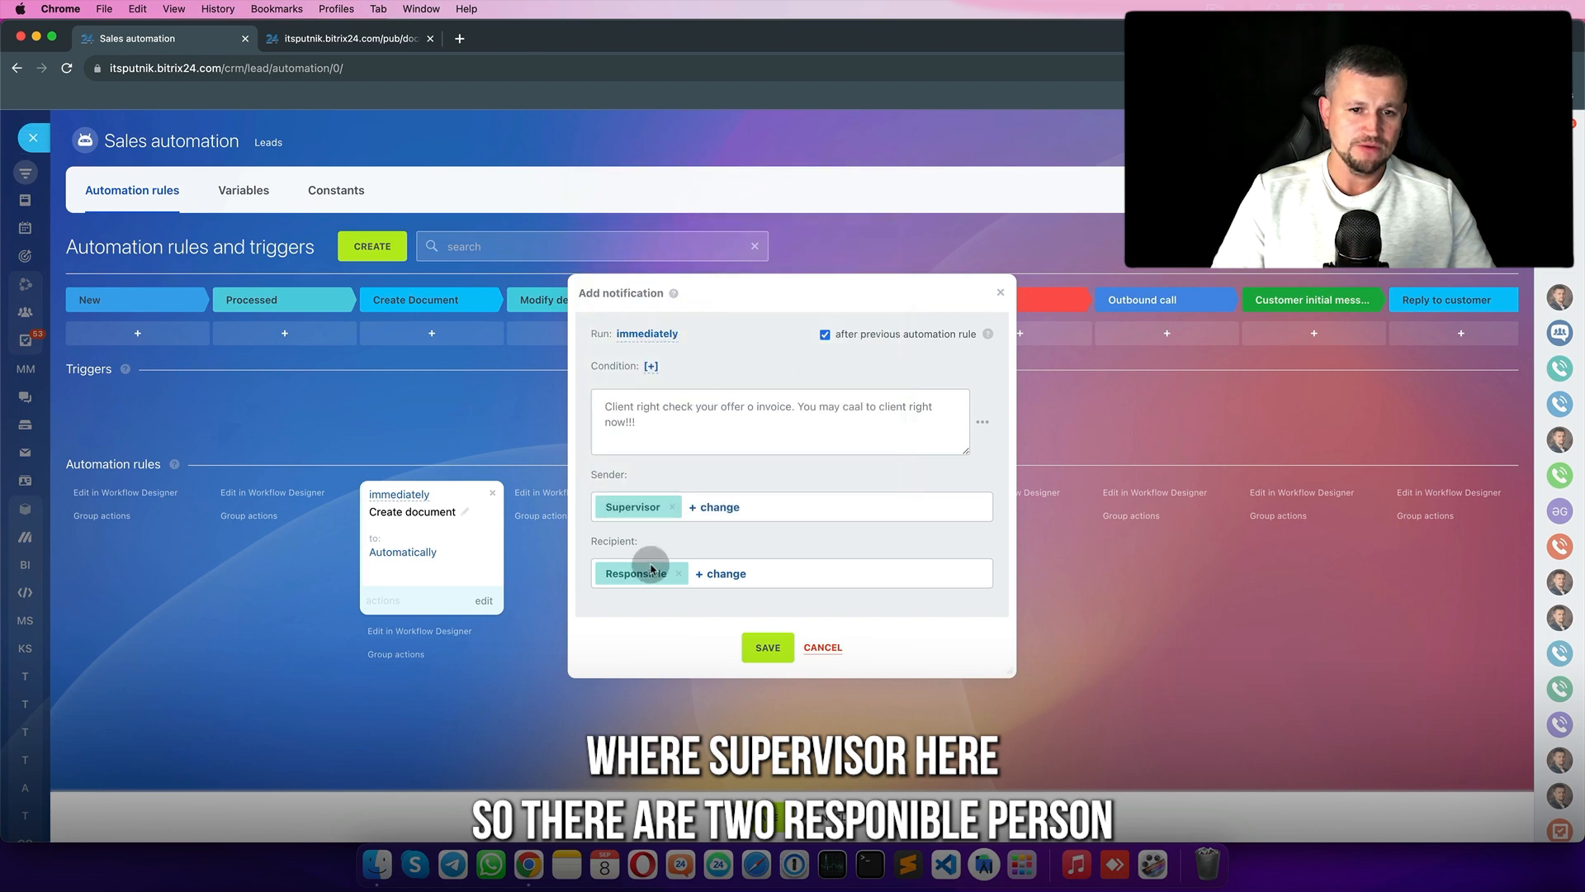
pyautogui.click(768, 648)
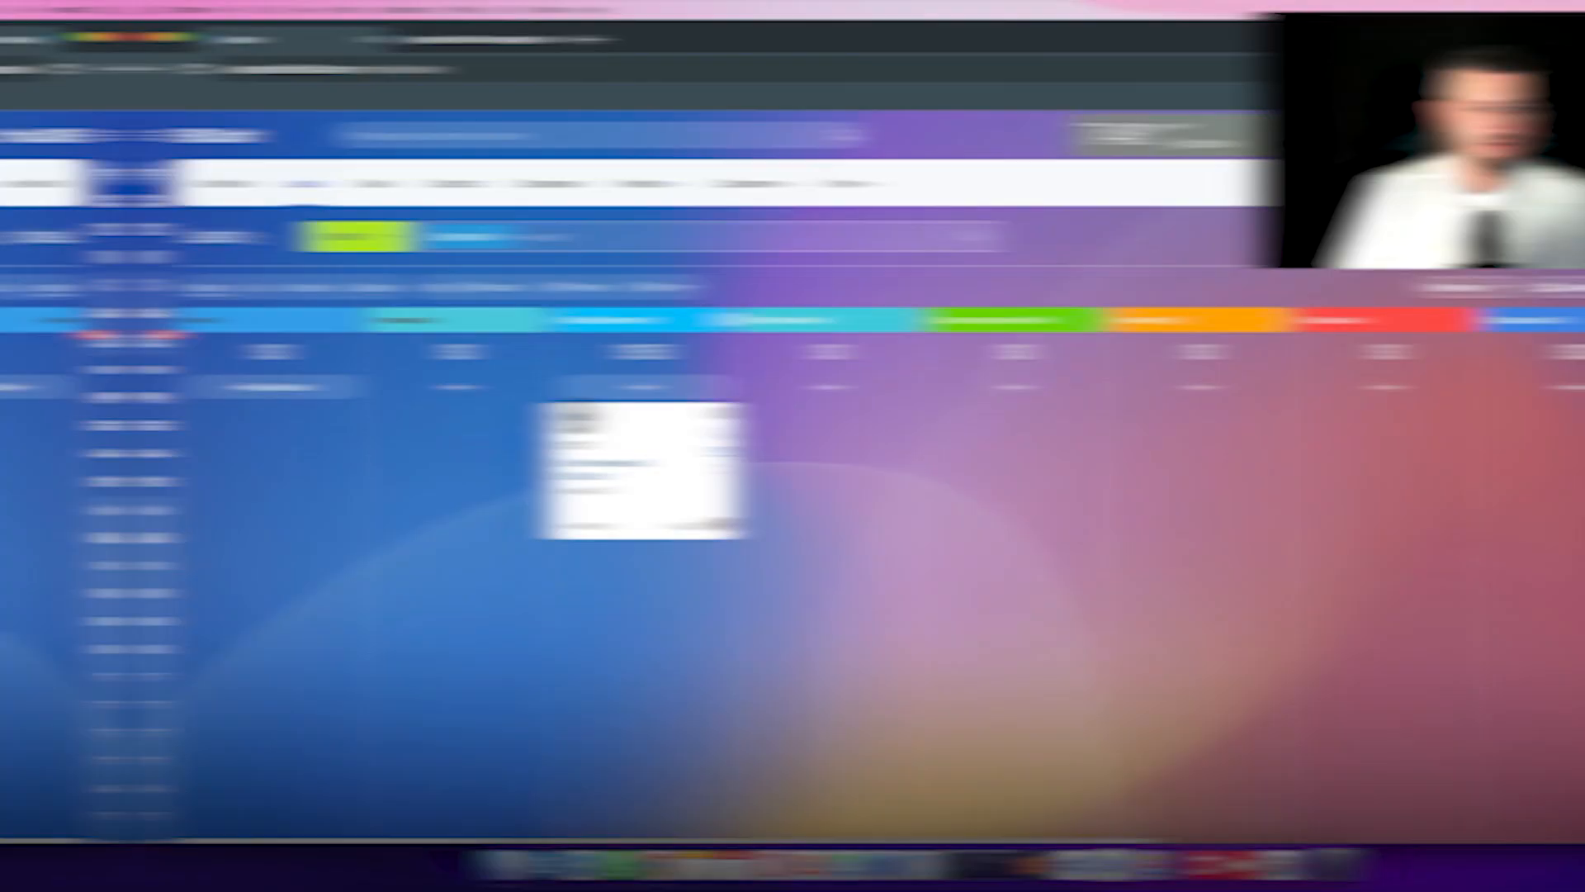
# - Open Test2's generated document and load its public link in a new tab
pyautogui.click(452, 418)
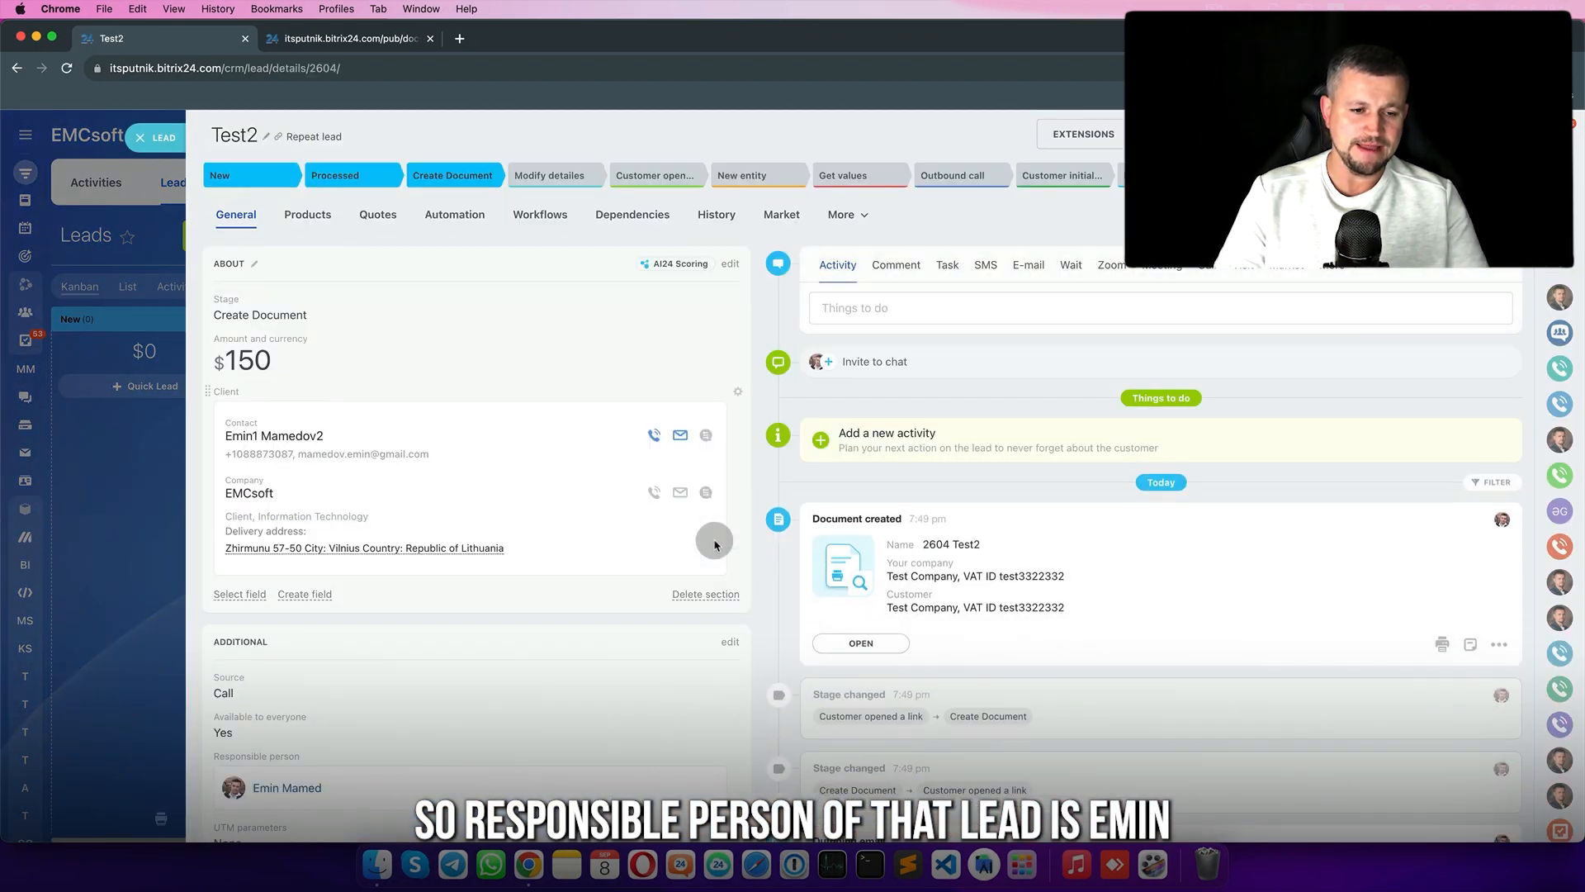
pyautogui.click(873, 645)
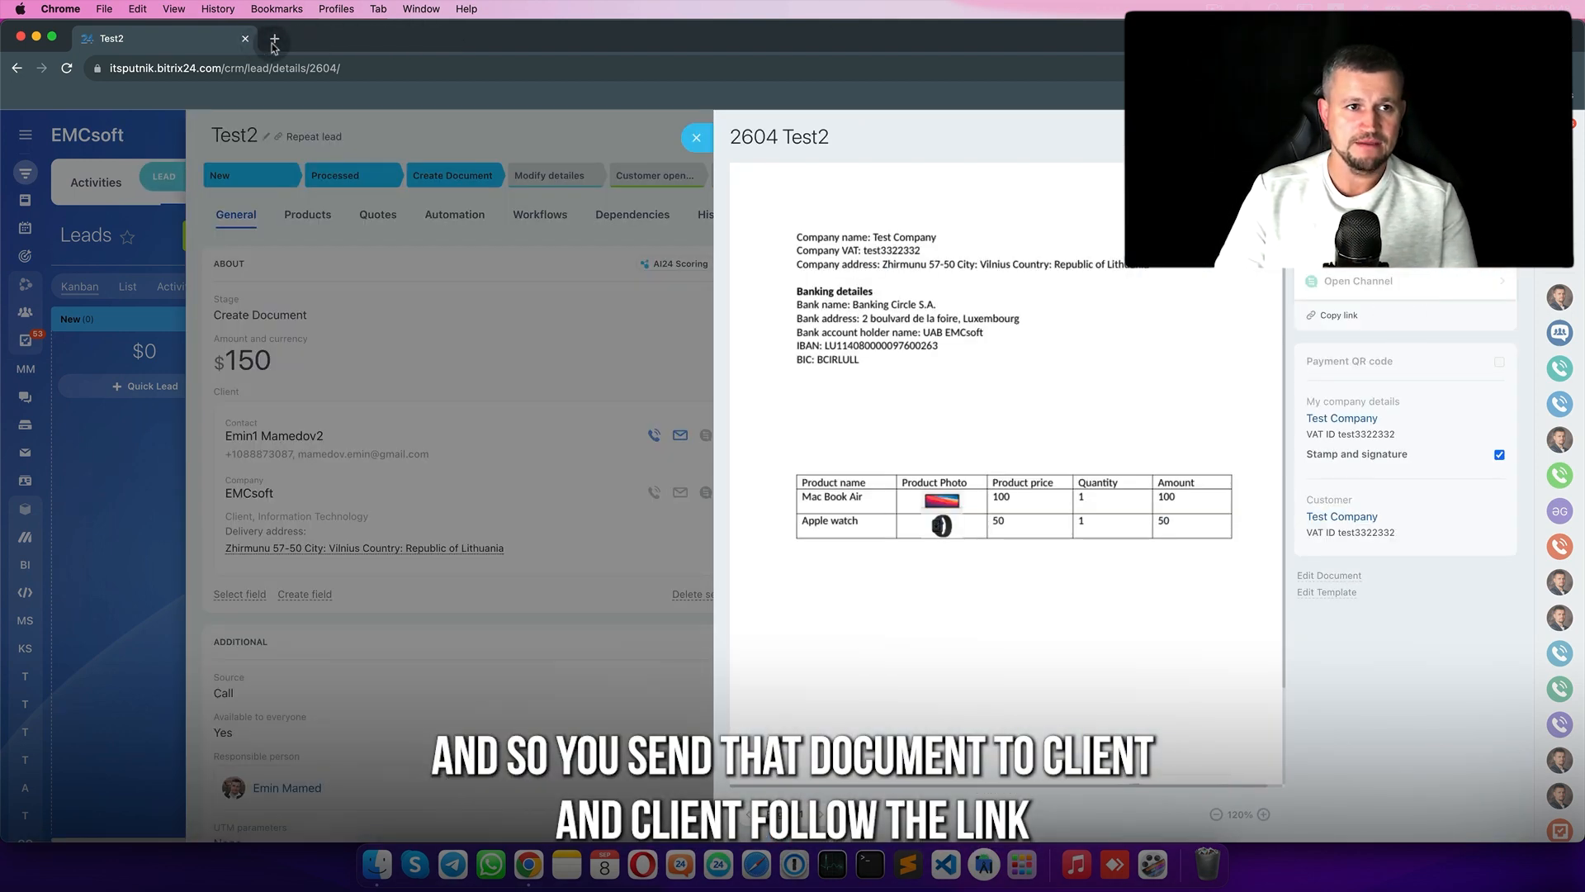
pyautogui.click(272, 41)
pyautogui.press('Return')
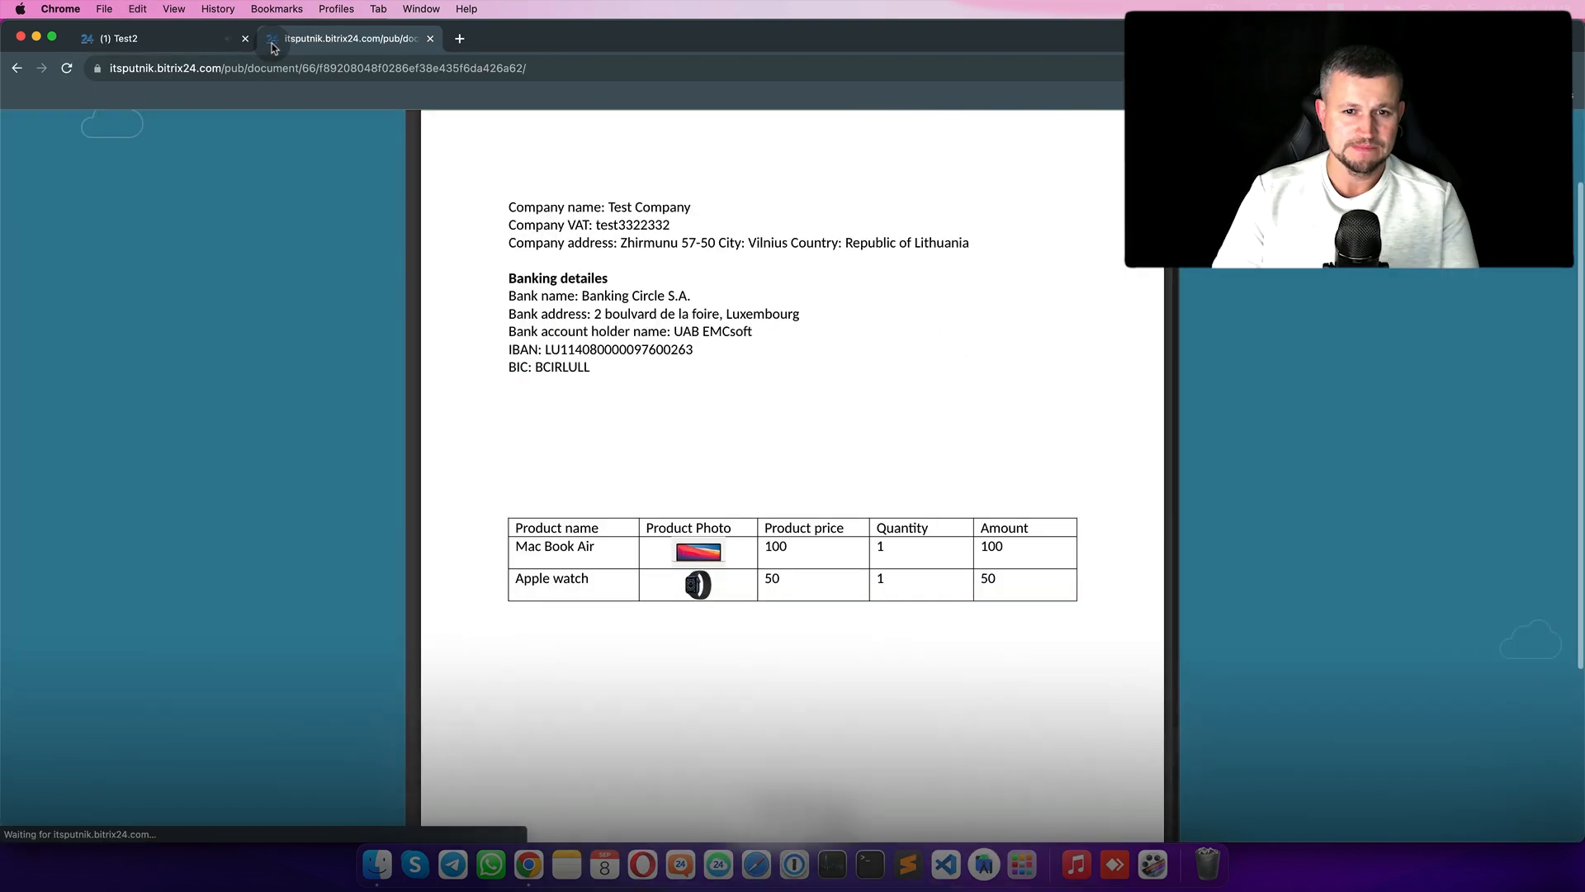
# - Close the document preview and the Test2 lead to return to the Kanban
pyautogui.click(211, 39)
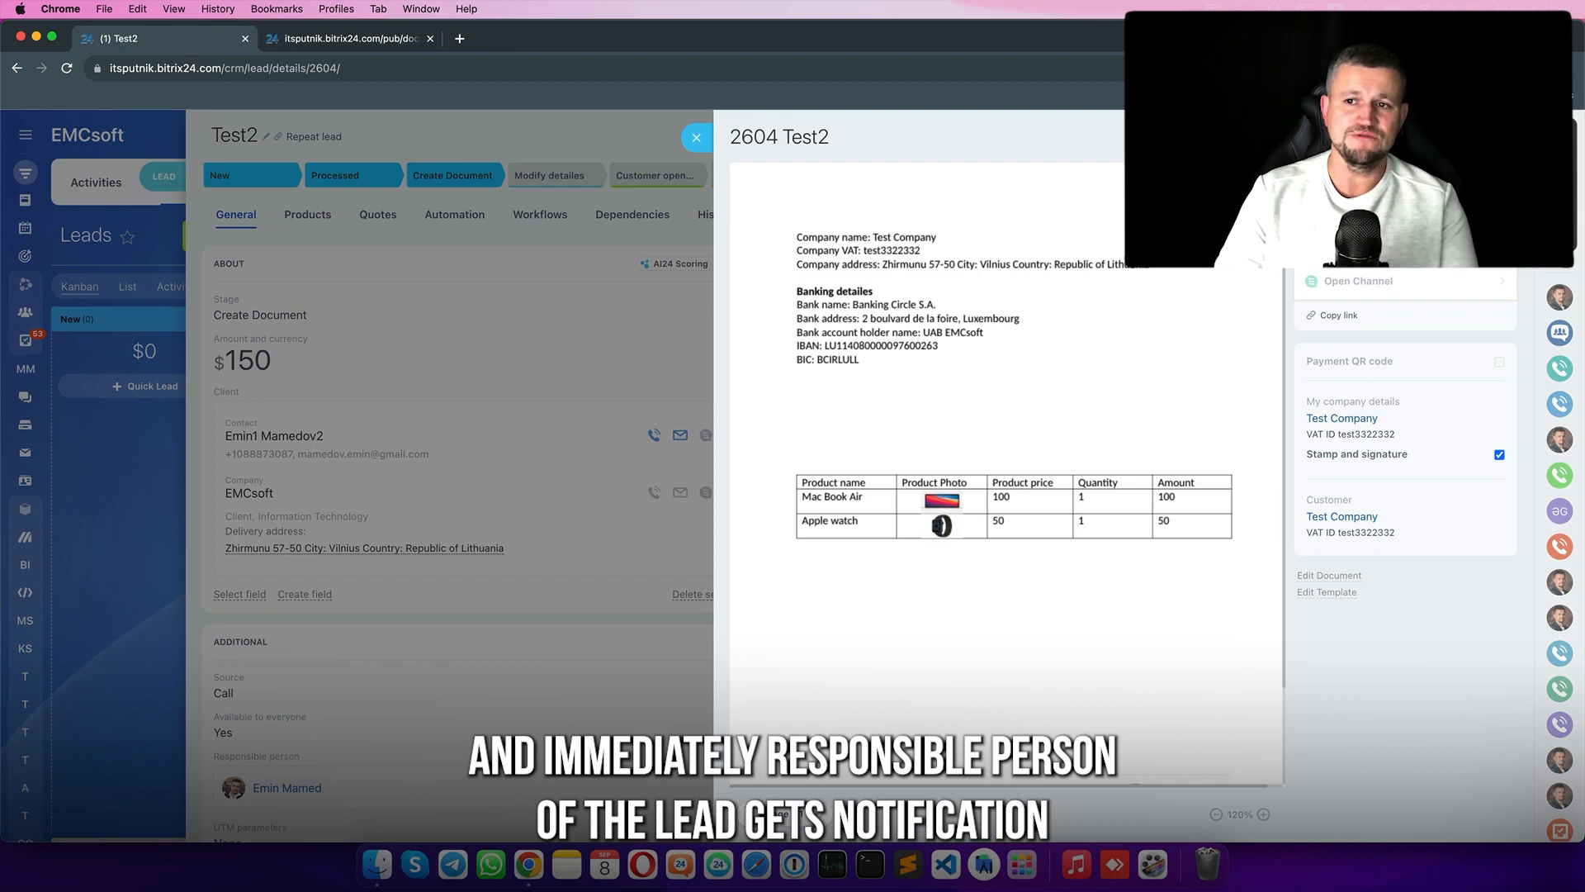
pyautogui.click(697, 138)
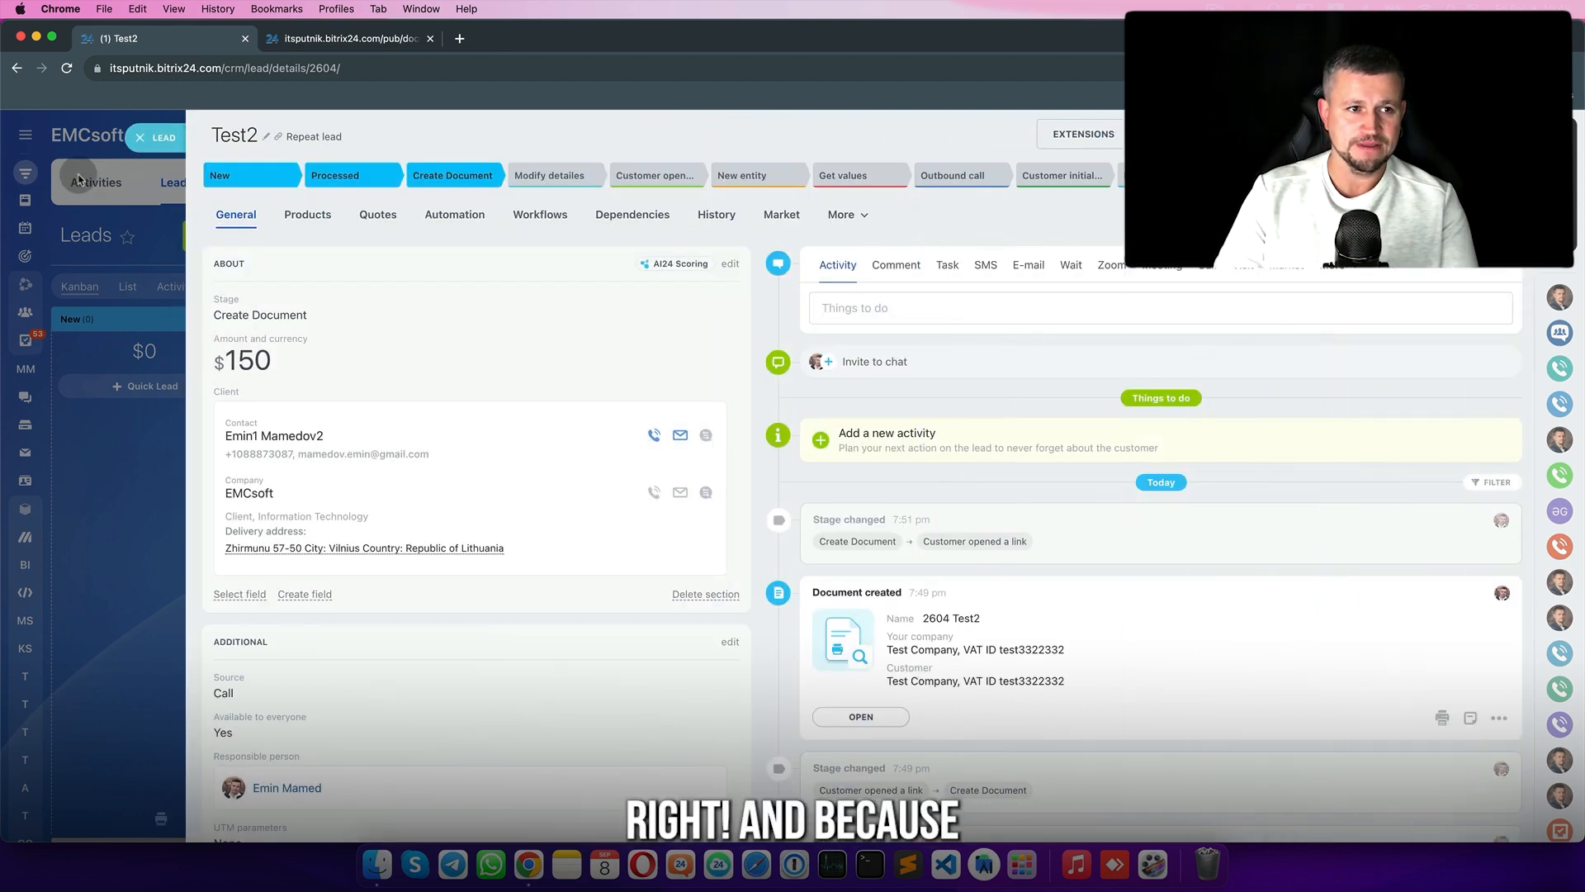
pyautogui.click(140, 134)
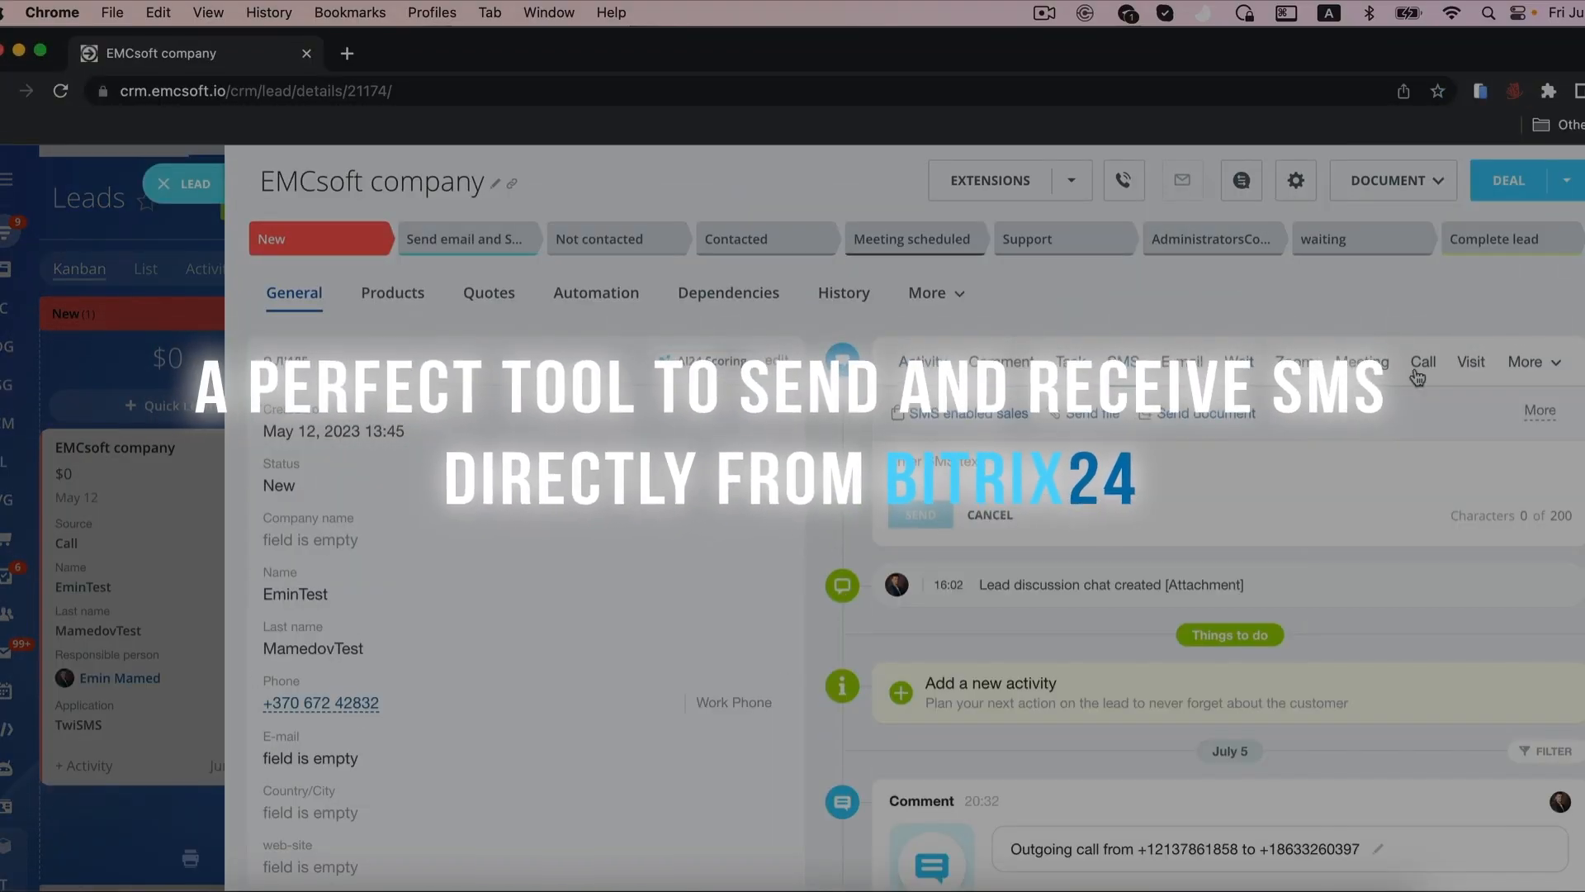
# - Send the EMCsoft lead an SMS greeting the contact: 'Waiting in our office'
pyautogui.click(1090, 533)
pyautogui.write('Hello Emin')
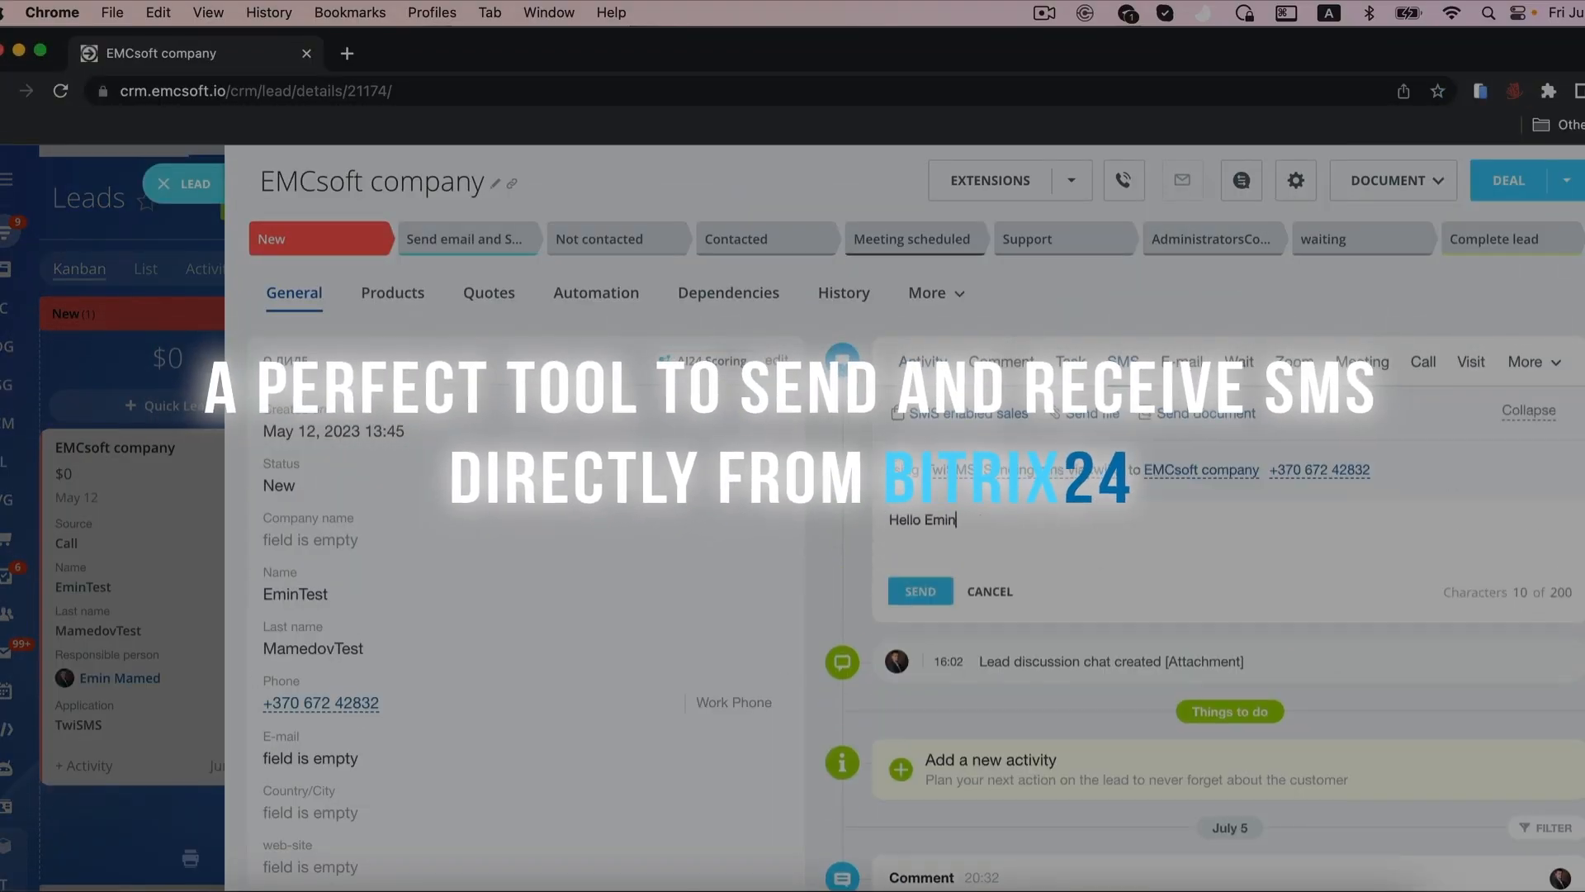
pyautogui.write('! Waiting in our office')
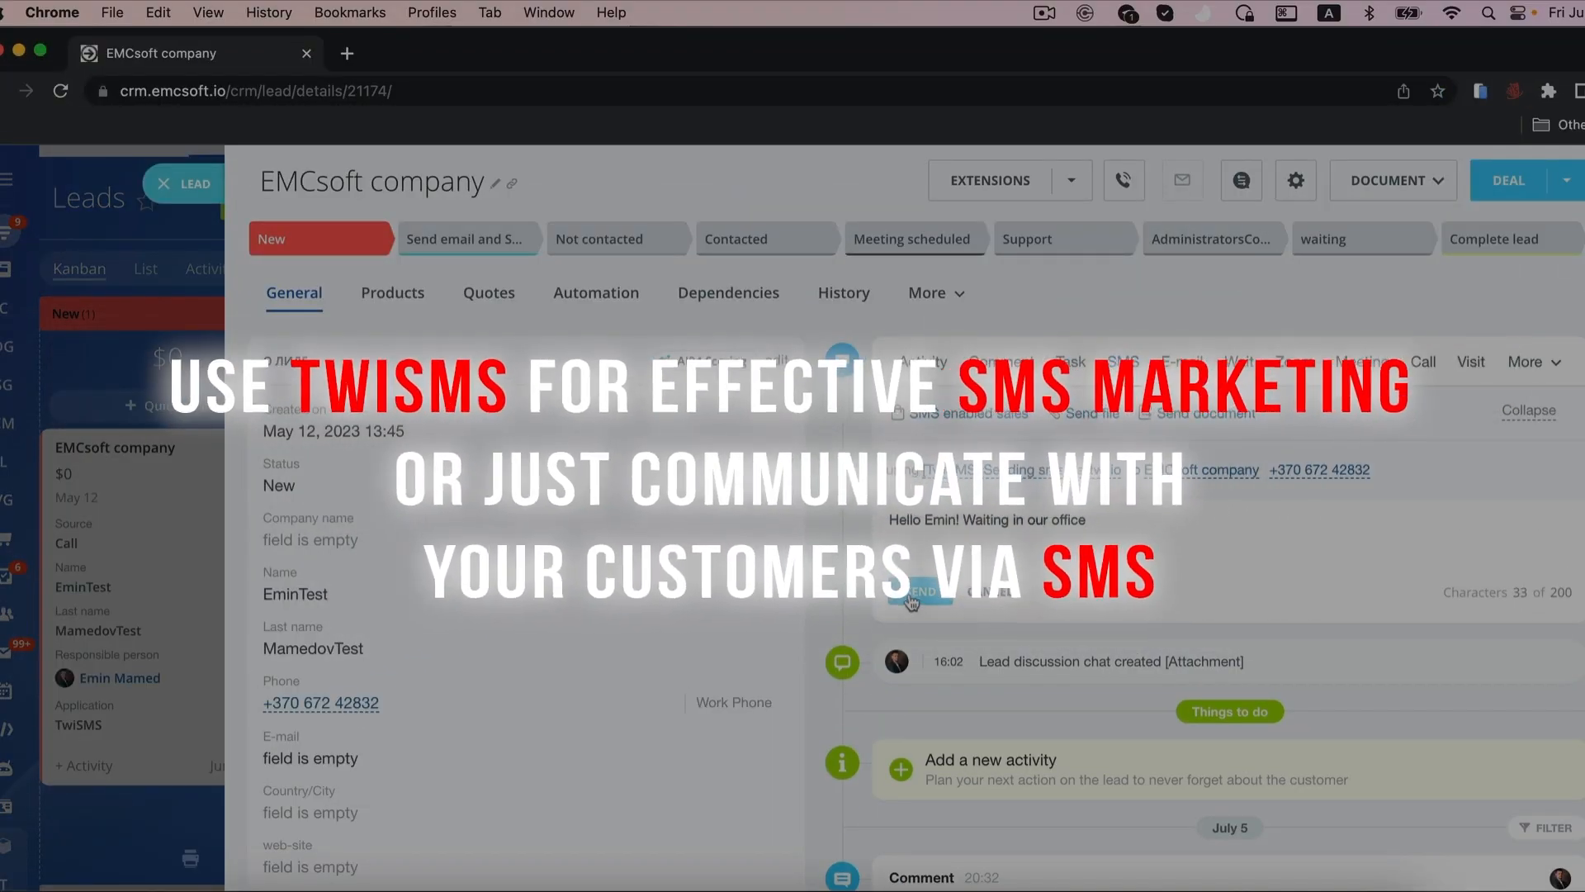
pyautogui.click(921, 591)
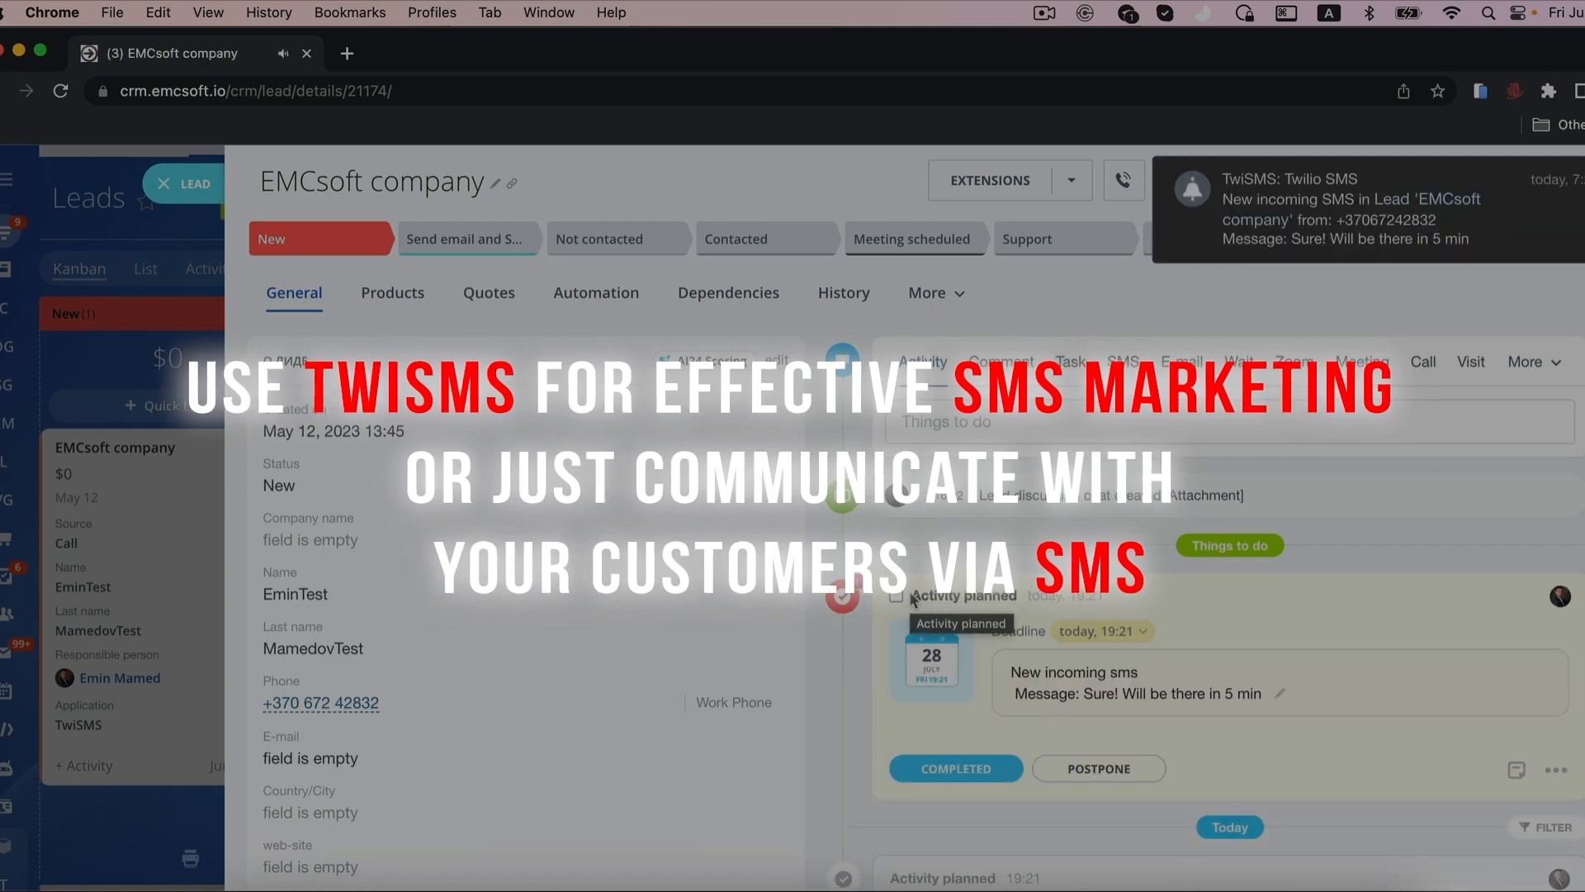
pyautogui.scroll(-1, 911, 600)
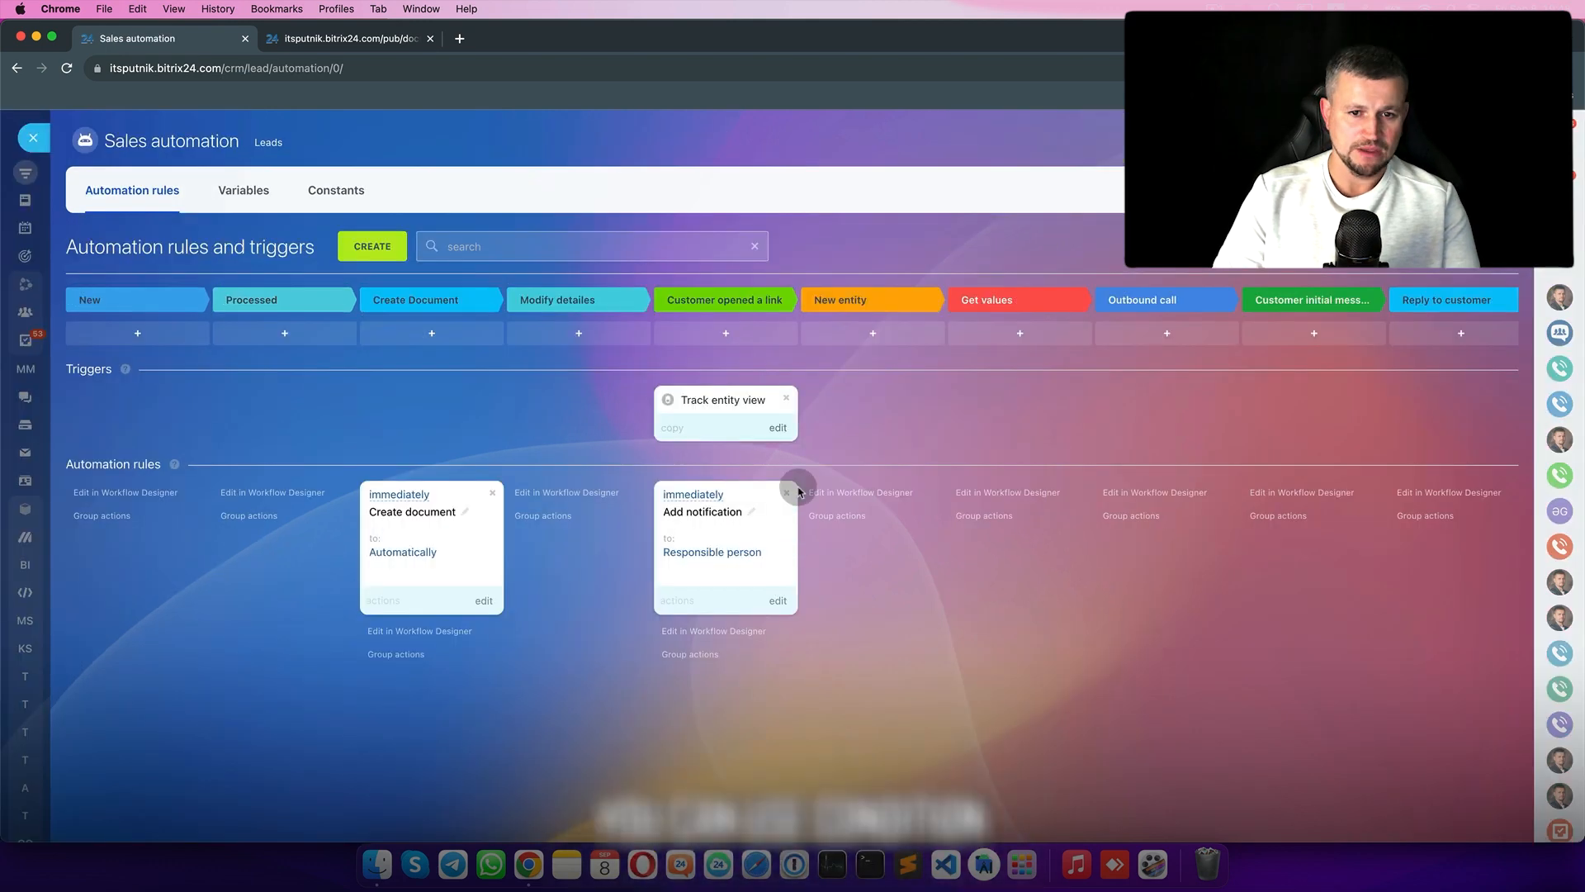
# - Limit the Track entity view trigger to the TemplateTraining document template and save it
pyautogui.click(782, 425)
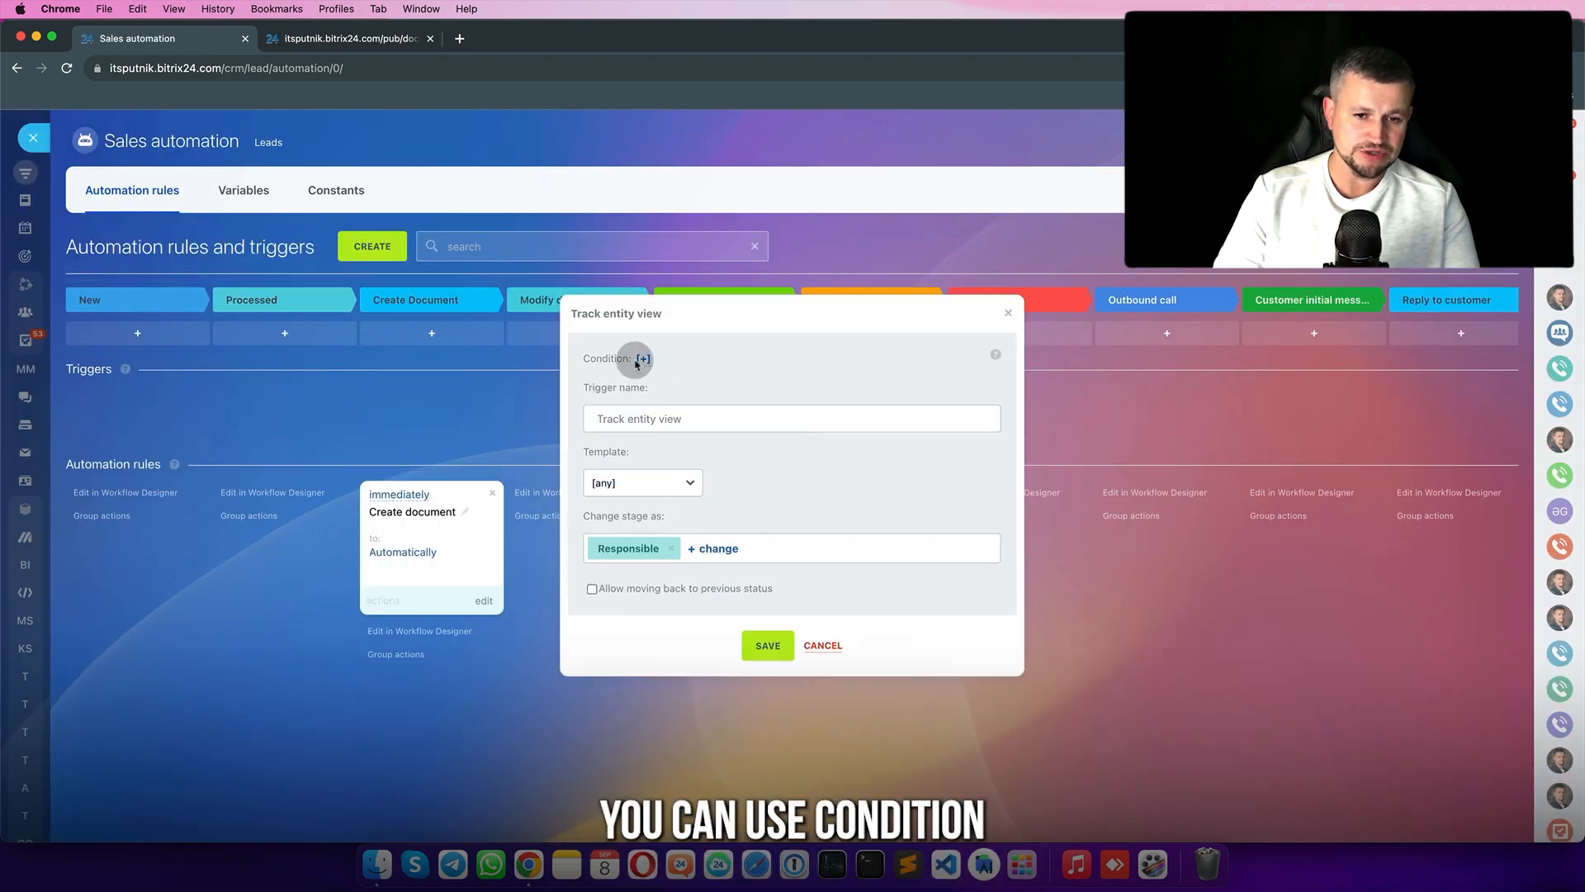
pyautogui.click(671, 487)
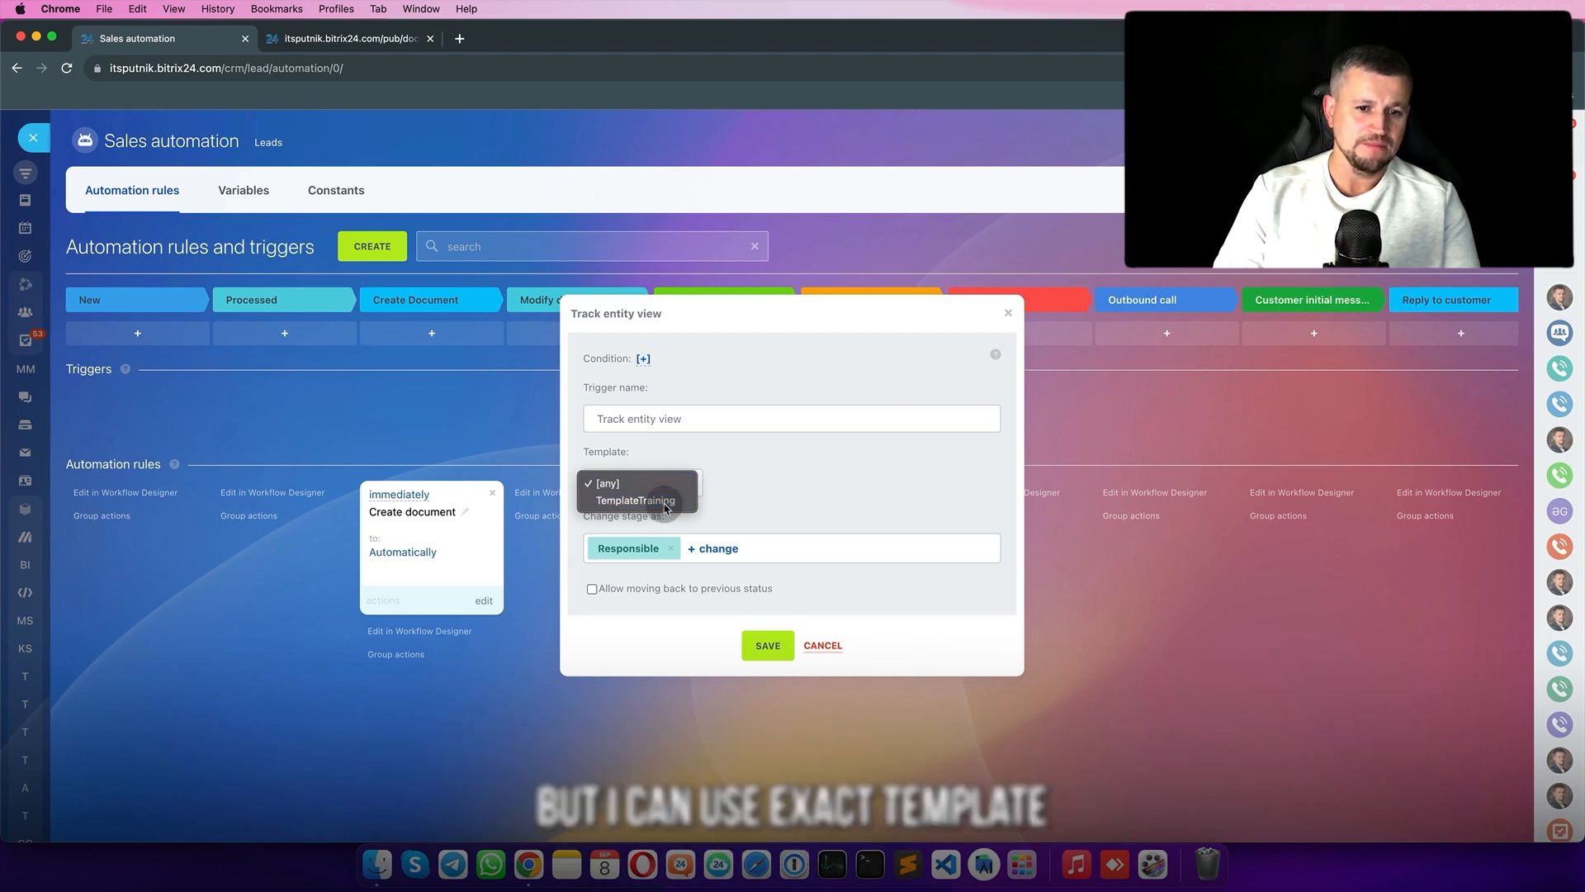
pyautogui.click(656, 500)
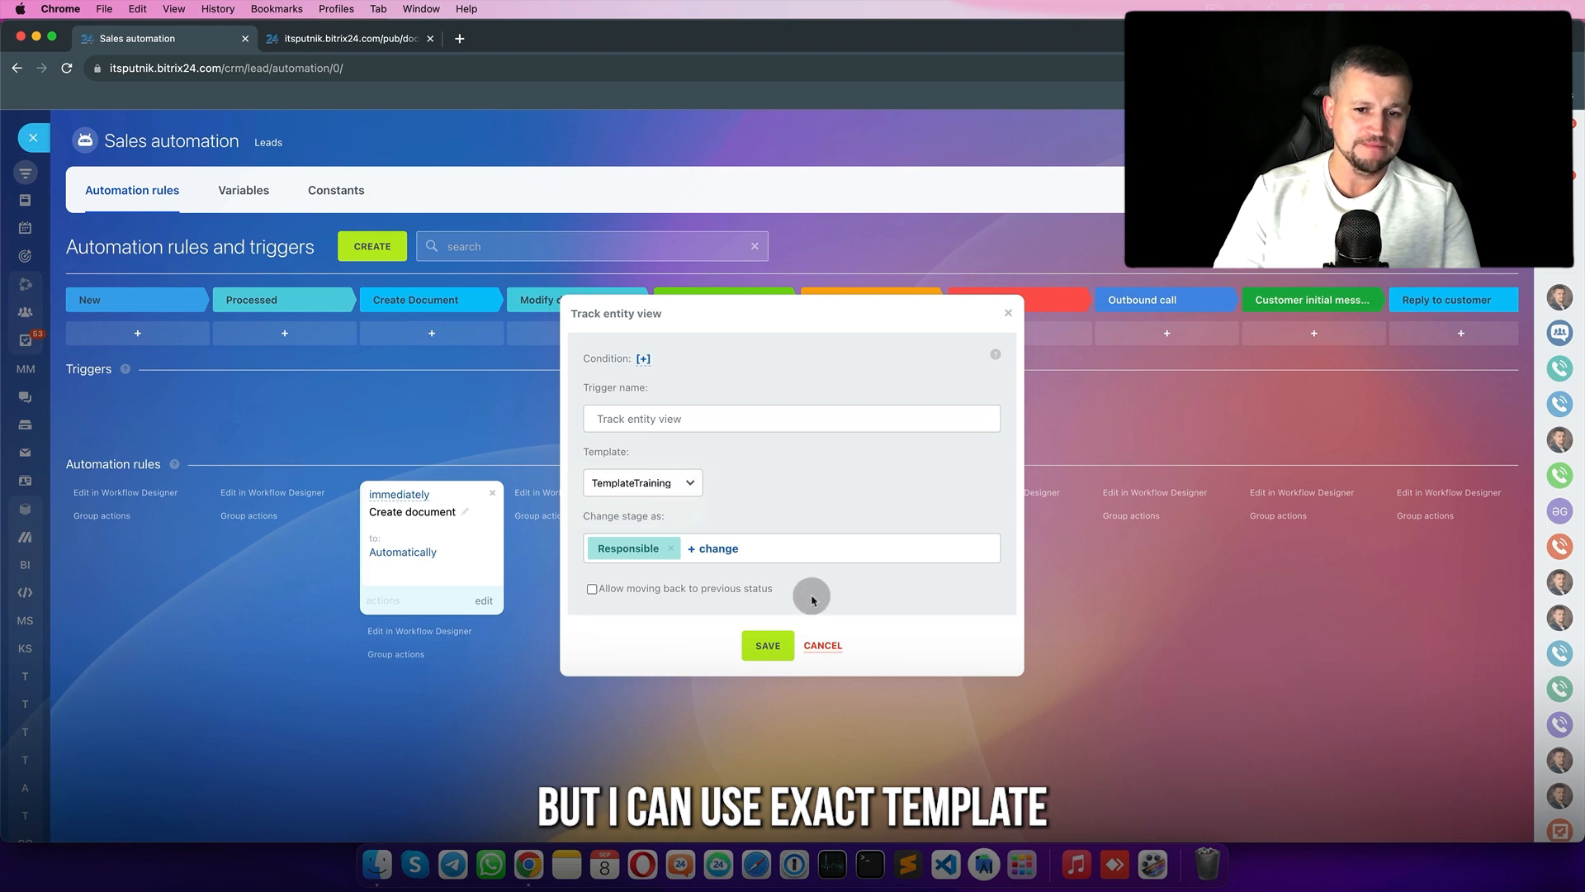
pyautogui.click(817, 648)
pyautogui.click(372, 246)
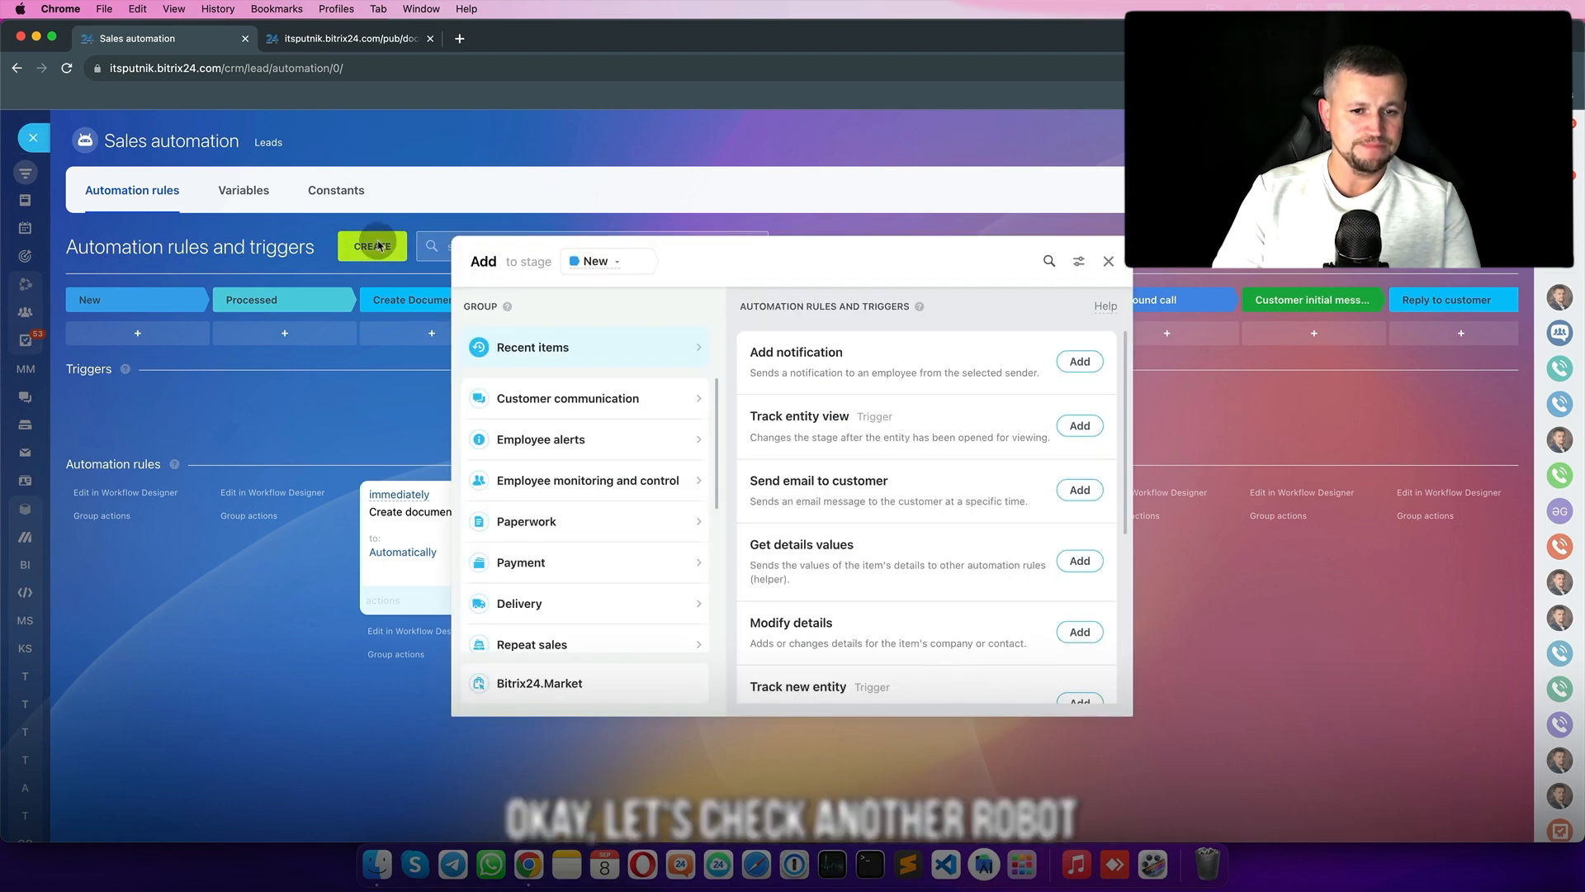
# - Add a Paperwork Track new entity trigger and drag it to the New entity stage
pyautogui.click(589, 513)
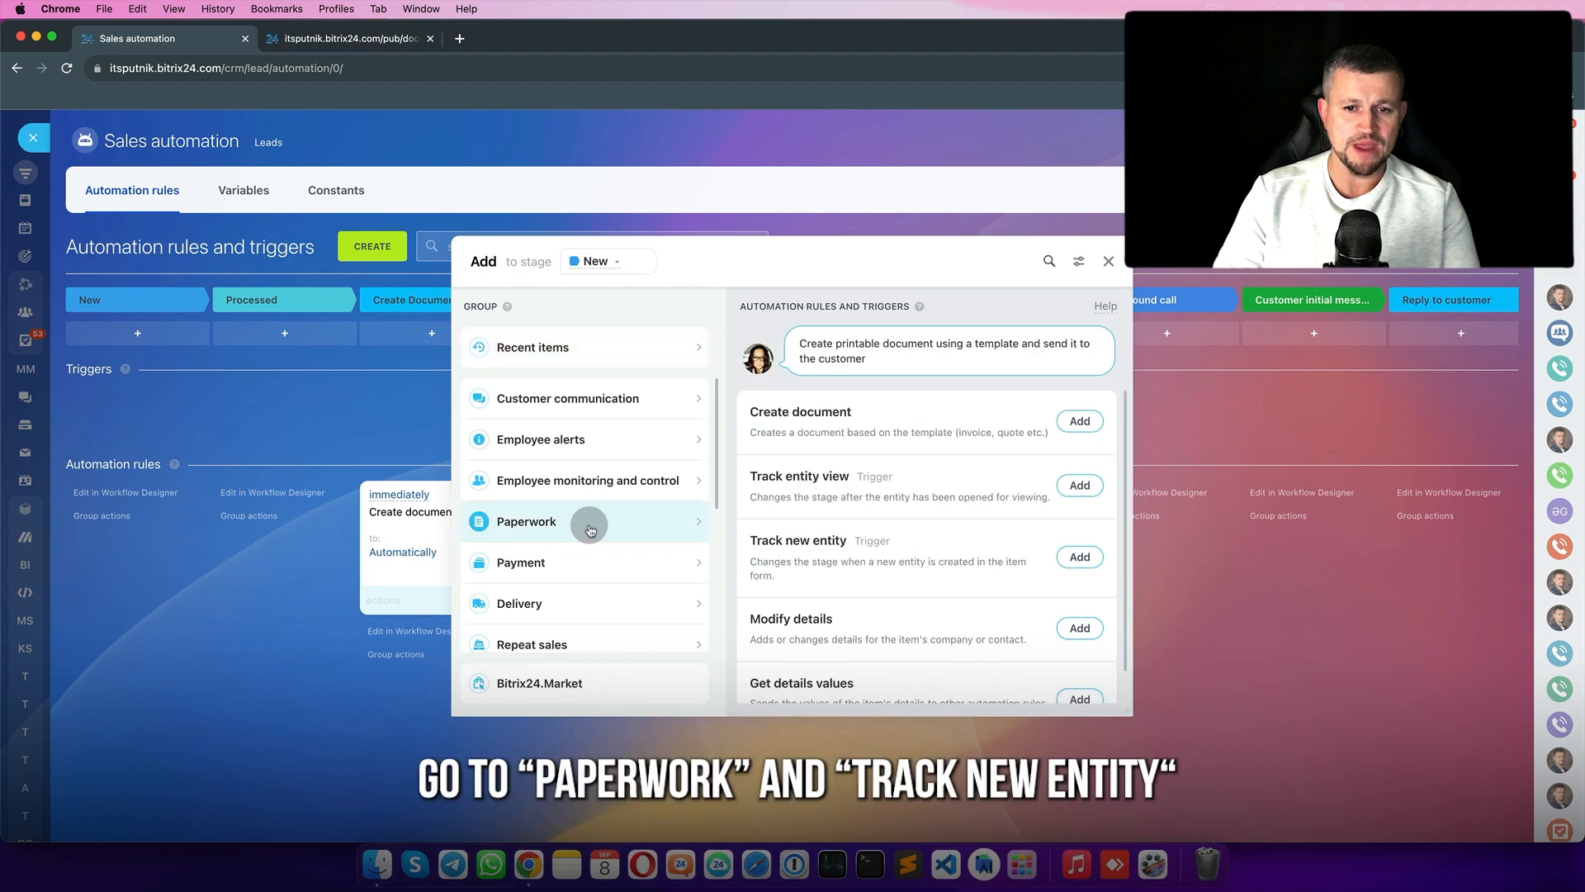
pyautogui.scroll(-1, 991, 575)
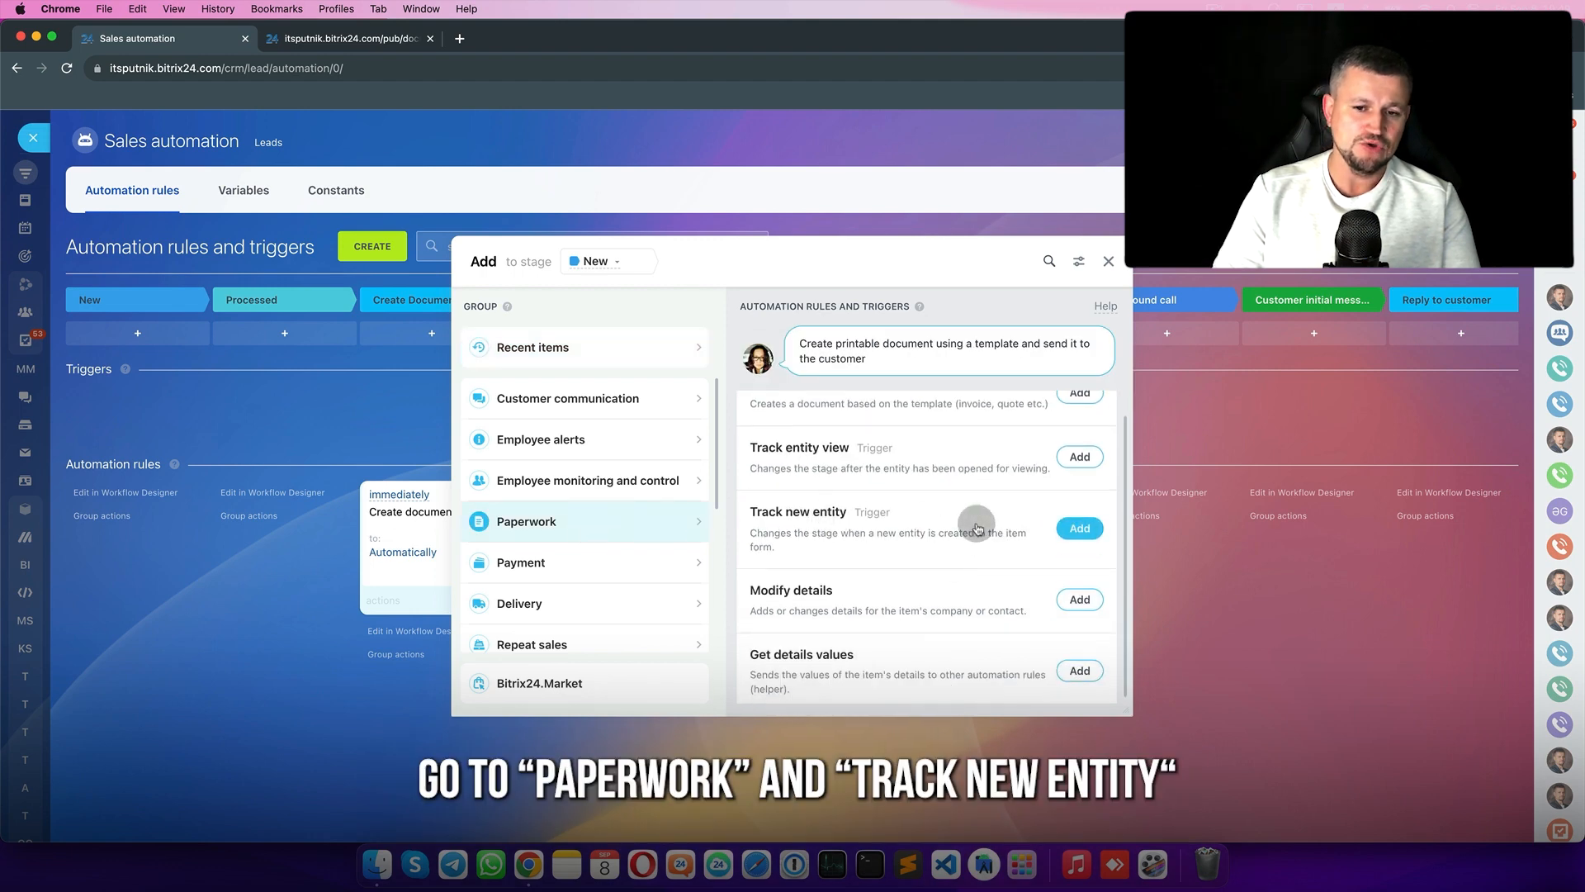
pyautogui.click(1089, 531)
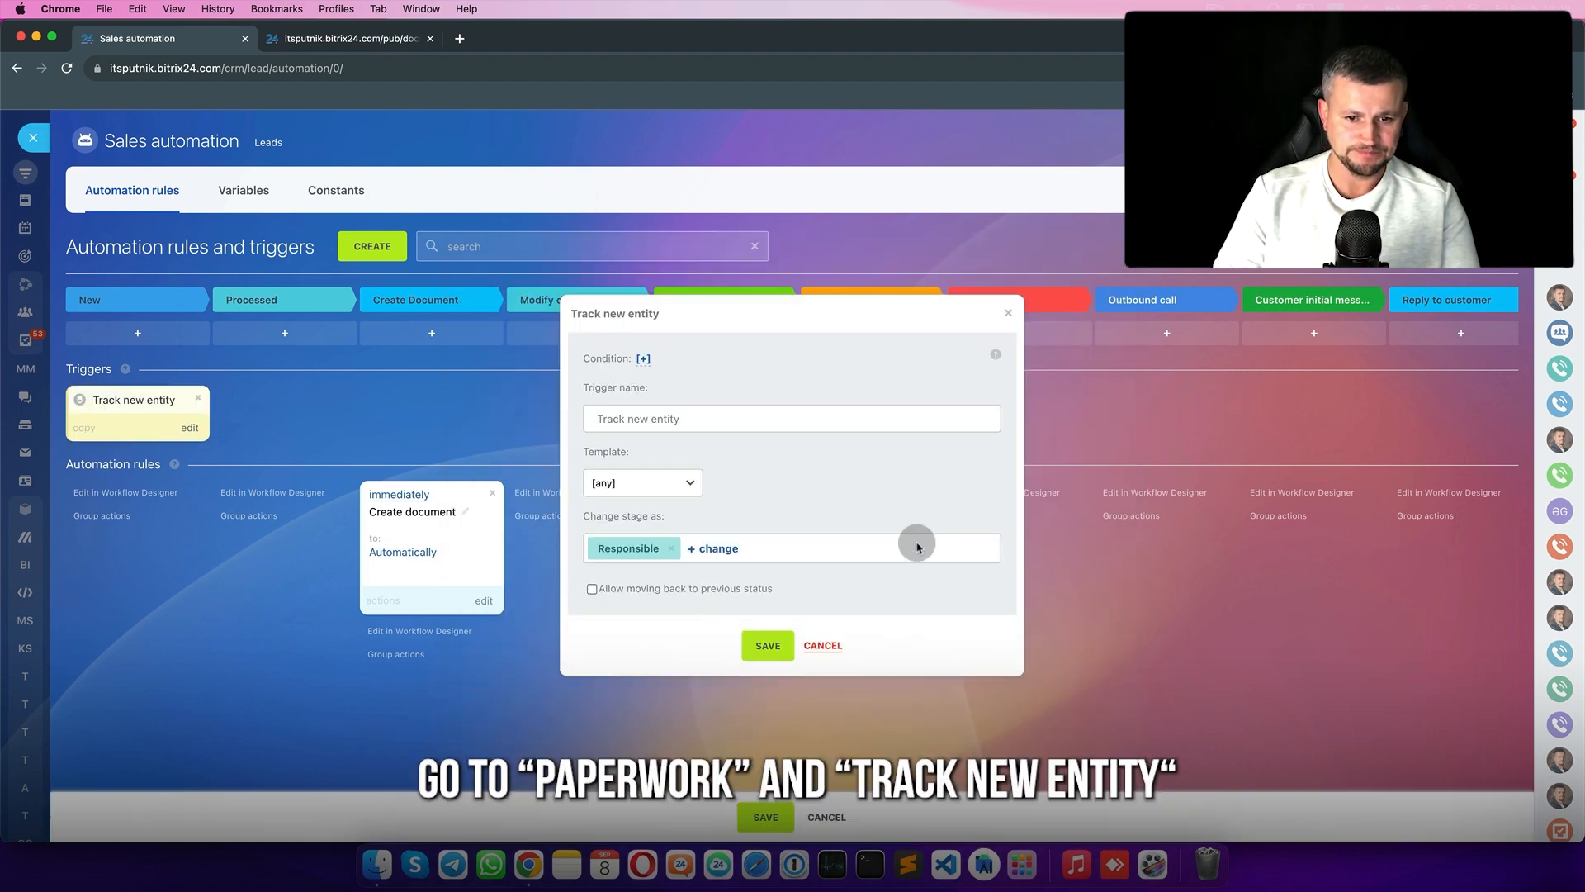
pyautogui.click(768, 641)
pyautogui.moveTo(157, 408); pyautogui.dragTo(909, 412)
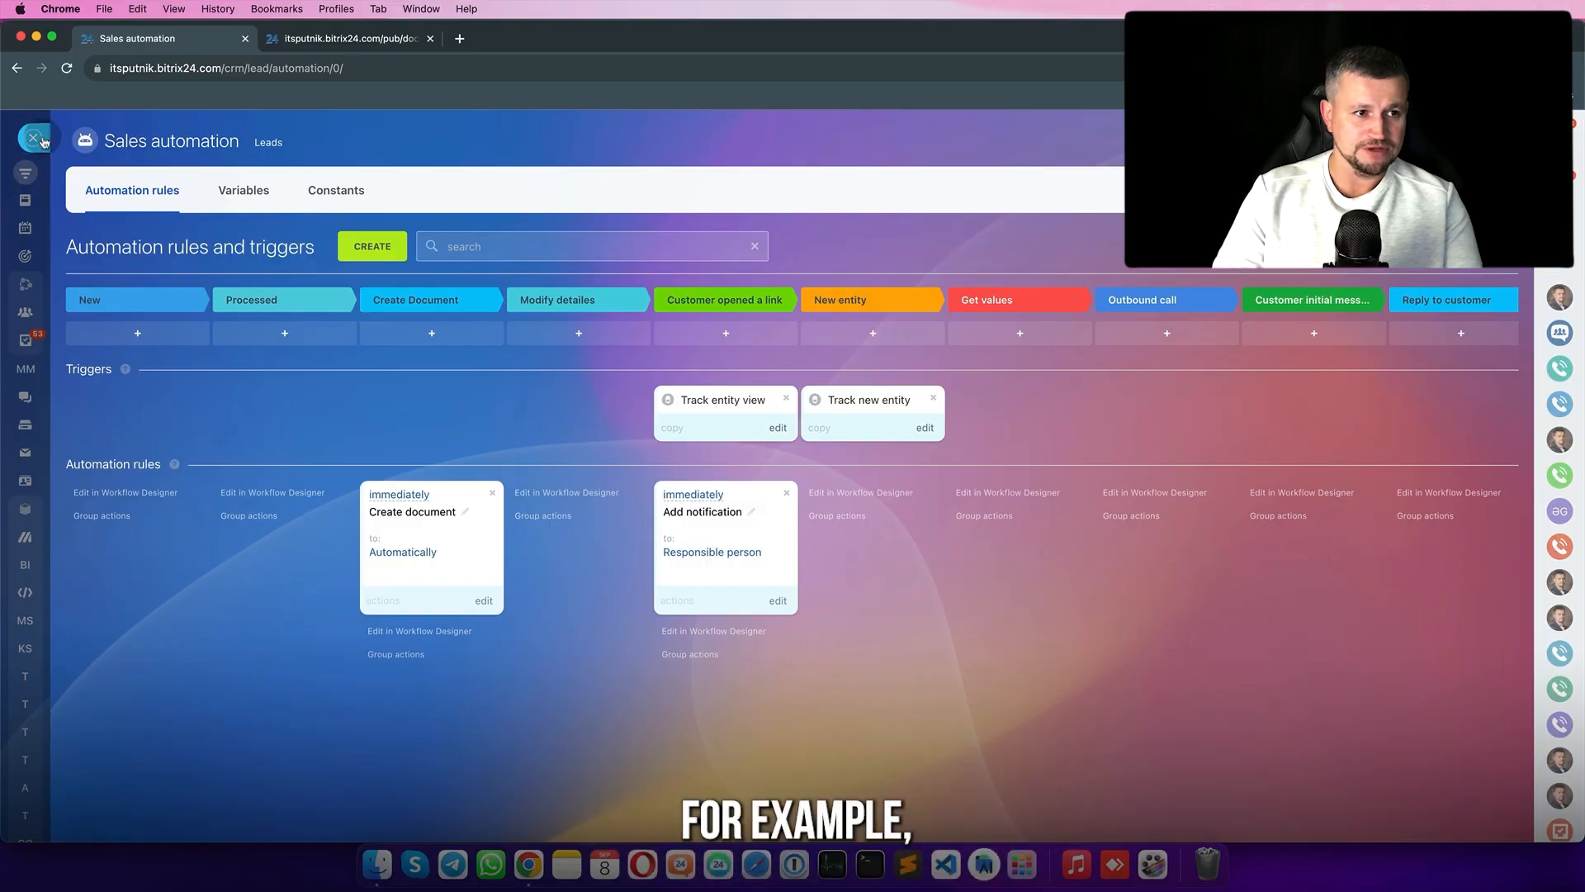
# - Move Test2 back to Processed and lower its Mac Book Air price to 95
pyautogui.click(42, 141)
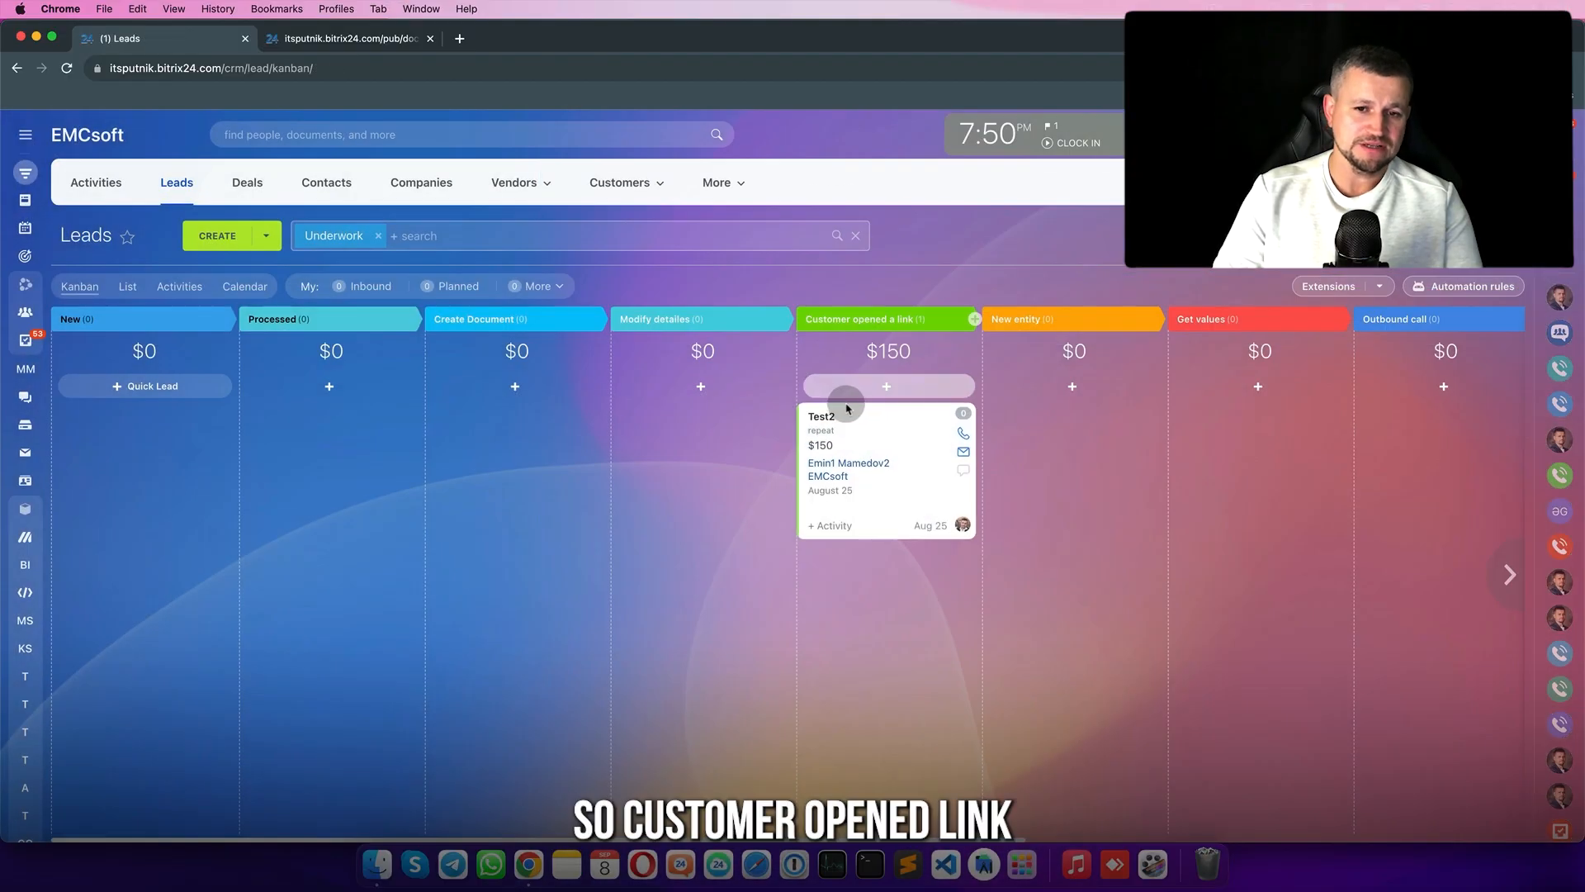
pyautogui.moveTo(859, 421); pyautogui.dragTo(281, 411)
pyautogui.click(268, 413)
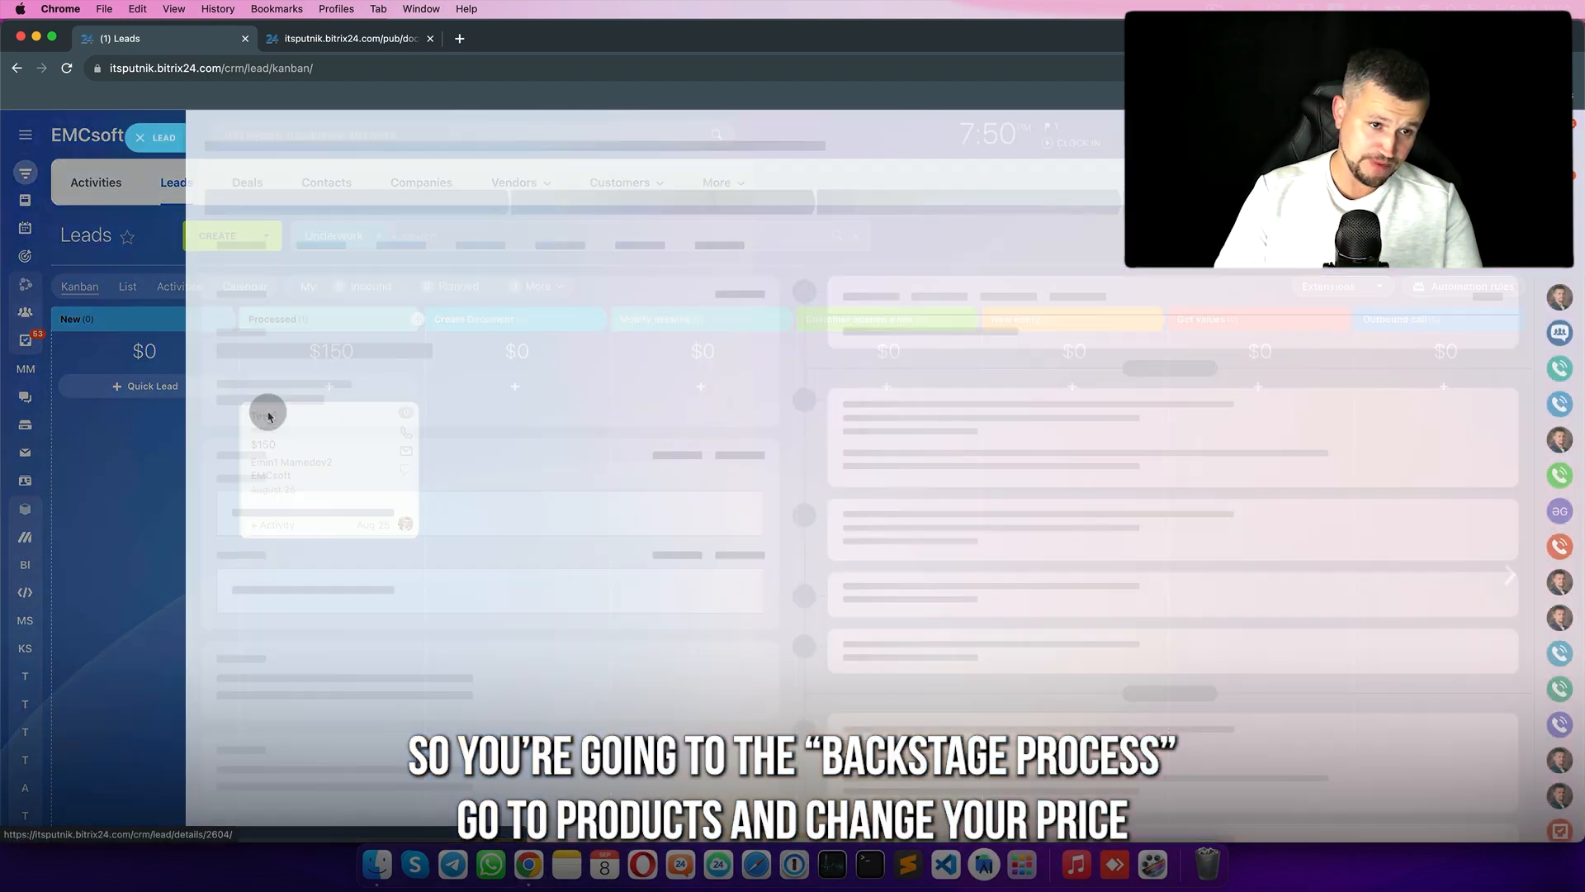
pyautogui.click(308, 216)
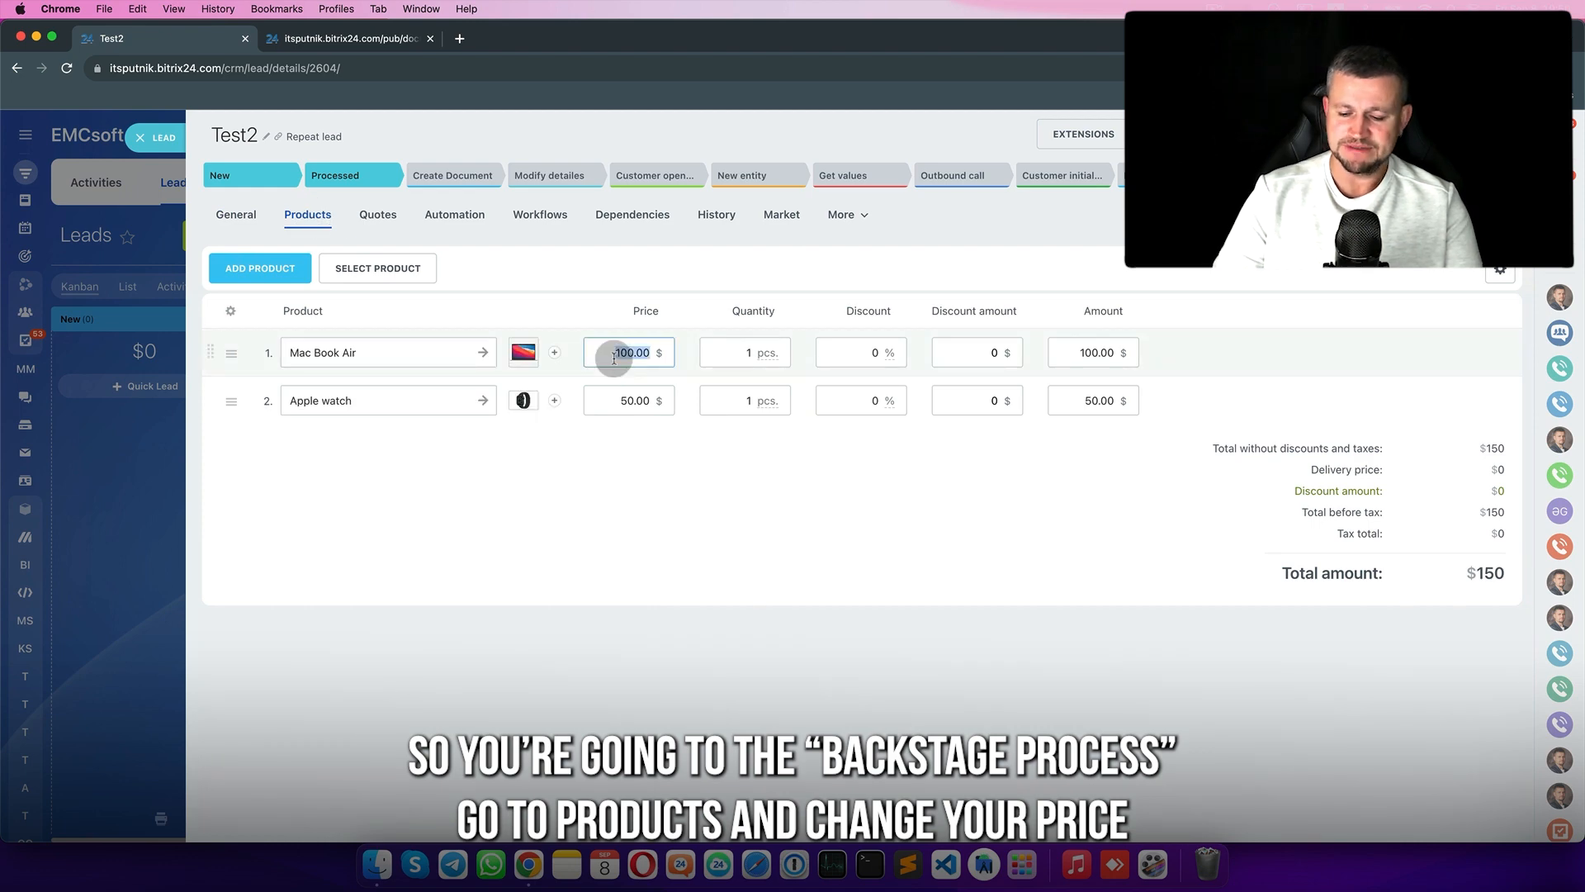
pyautogui.write('956')
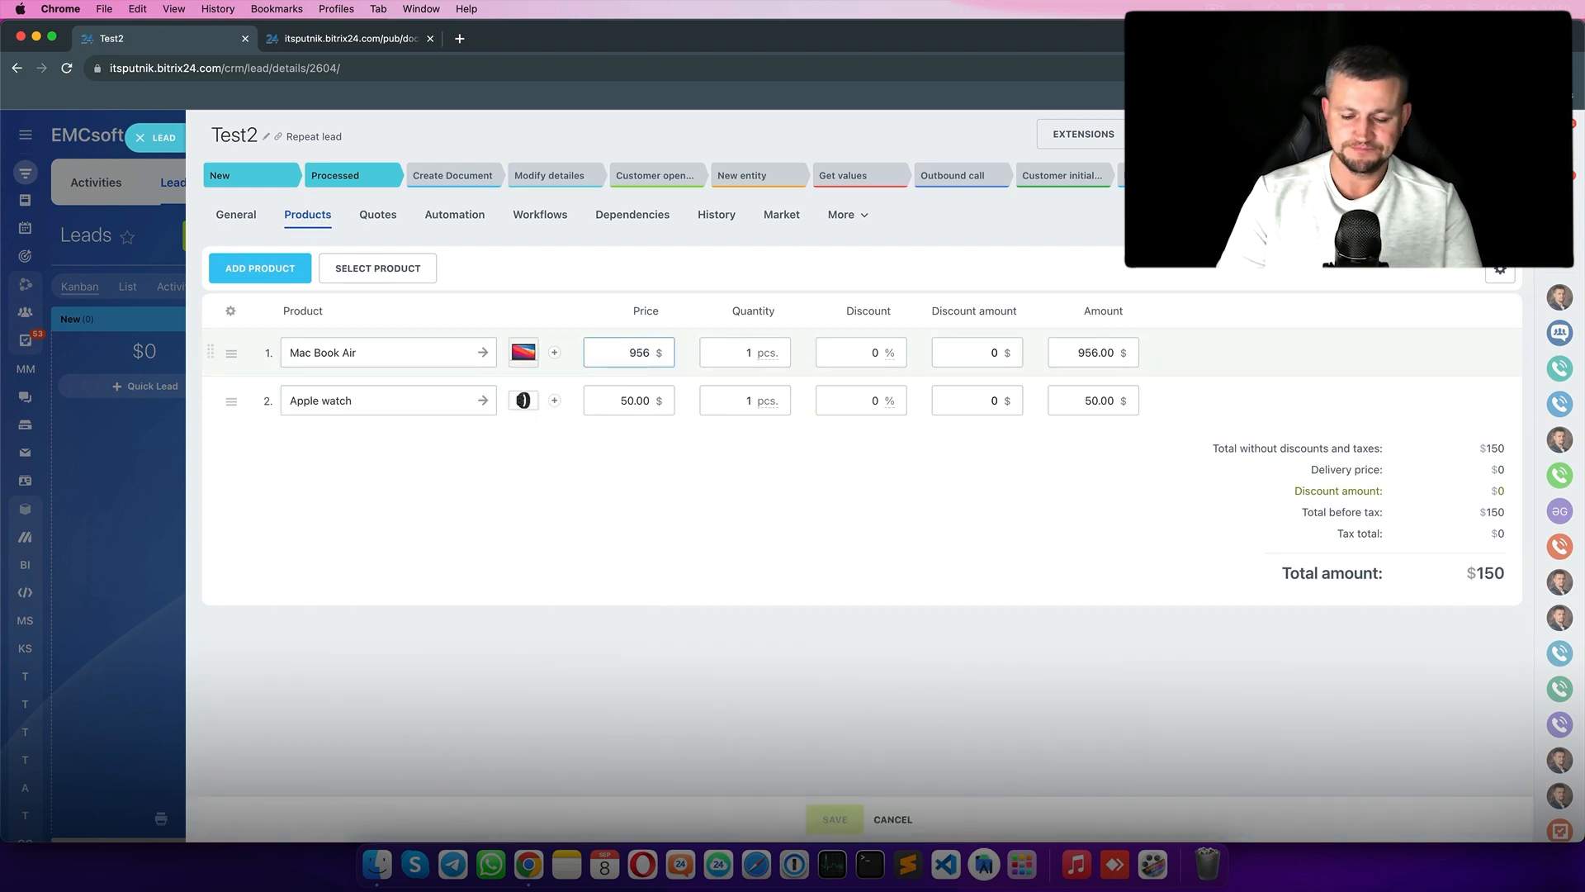
pyautogui.press('BackSpace')
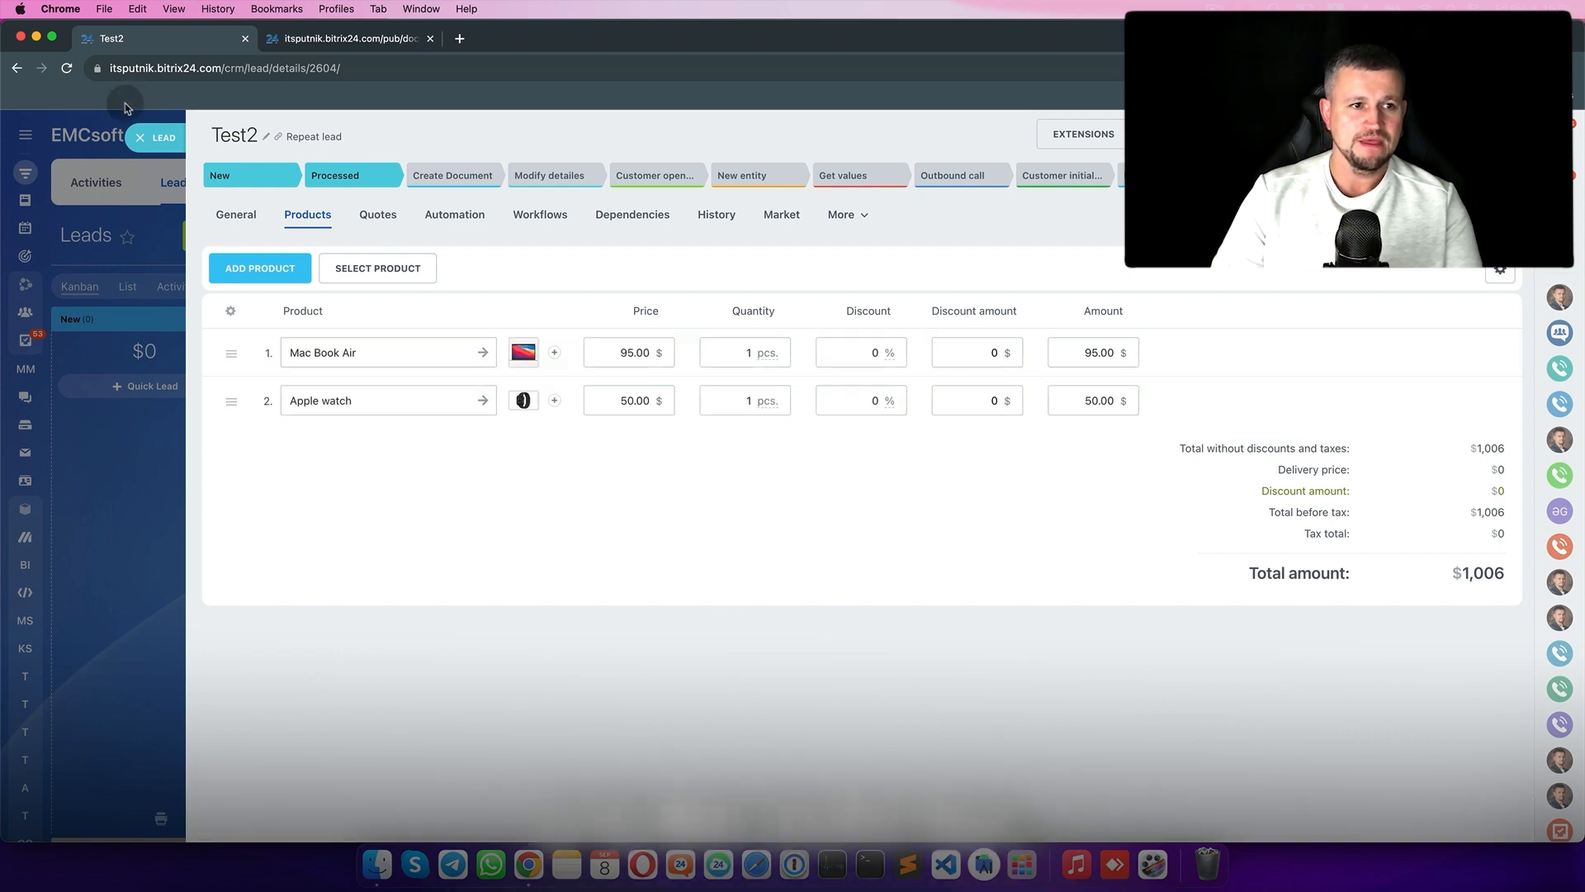
# - Drag Test2 into Create Document and reload the leads board
pyautogui.click(142, 138)
pyautogui.moveTo(354, 519); pyautogui.dragTo(467, 492)
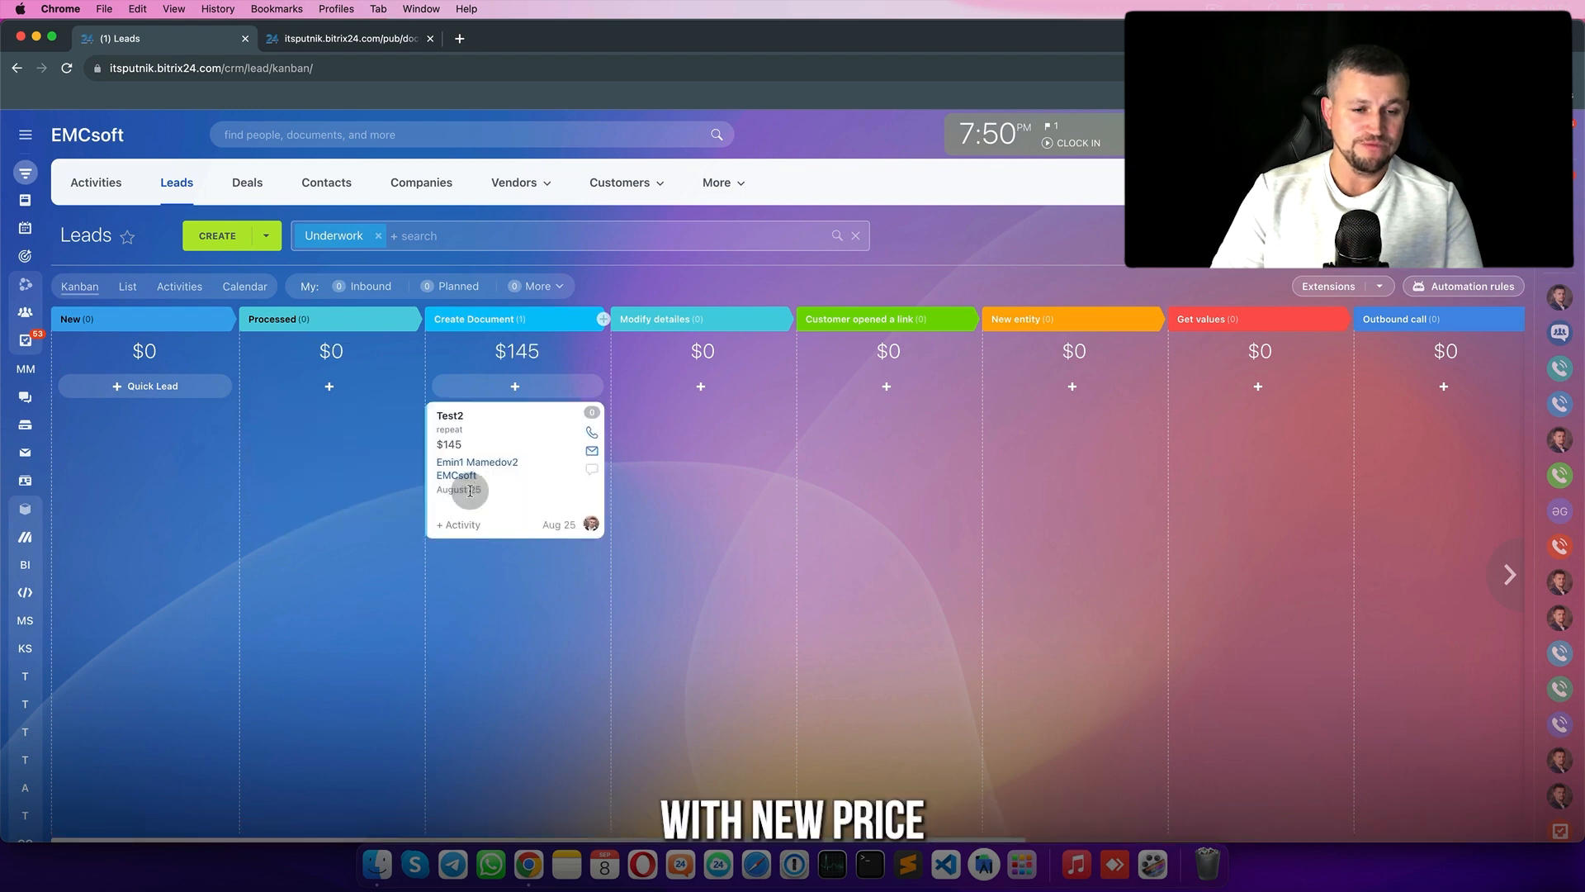
pyautogui.click(68, 70)
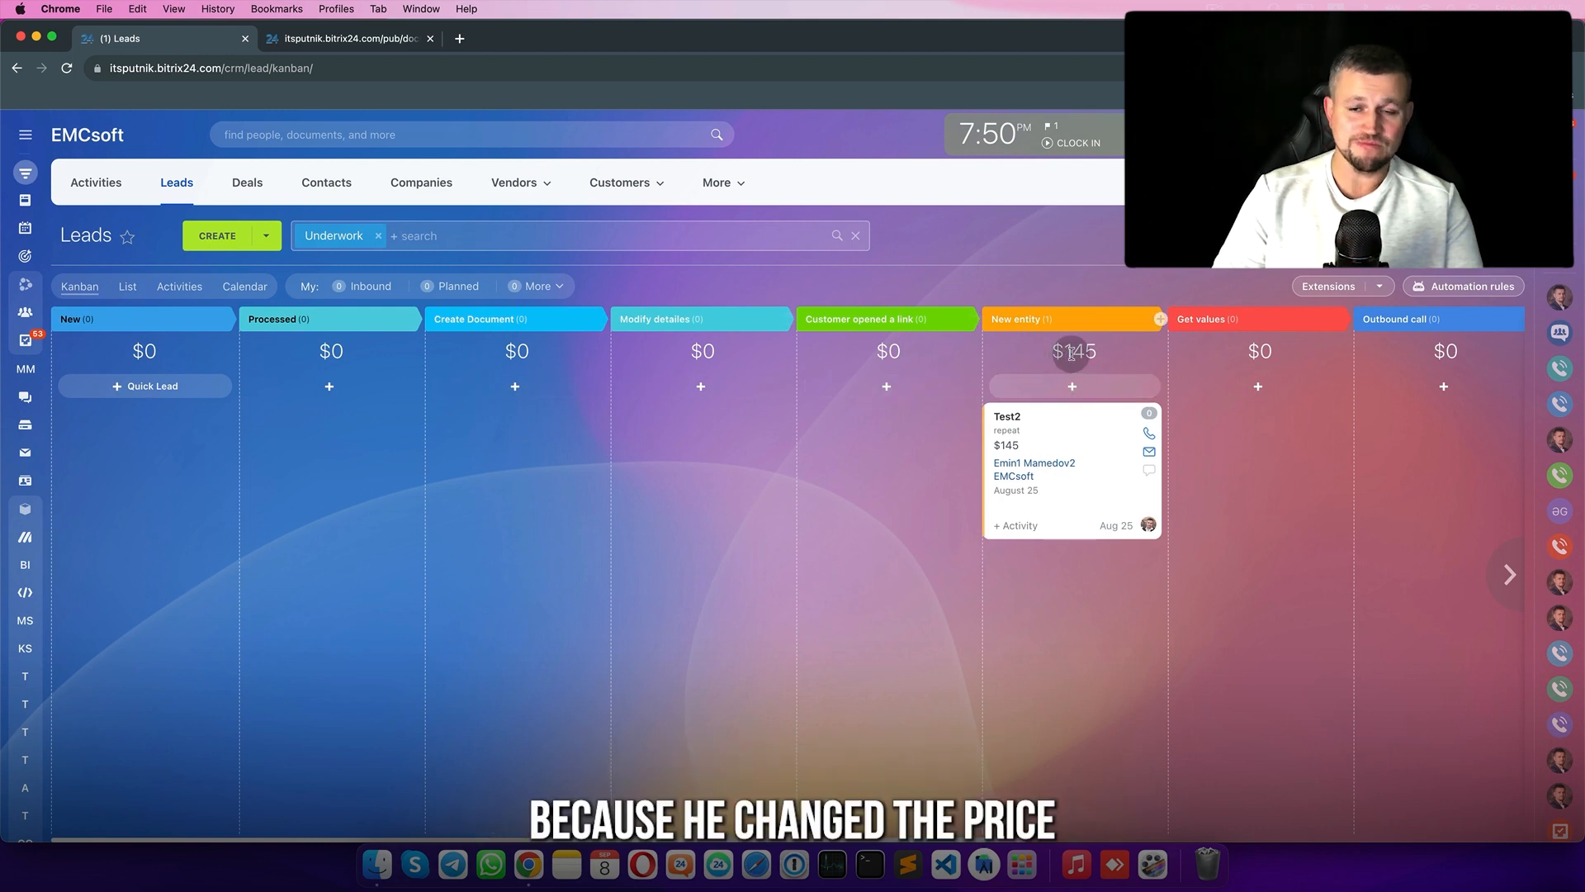
# - Add an Add notification employee alert rule and move it to the New entity stage
pyautogui.click(1453, 286)
pyautogui.click(595, 439)
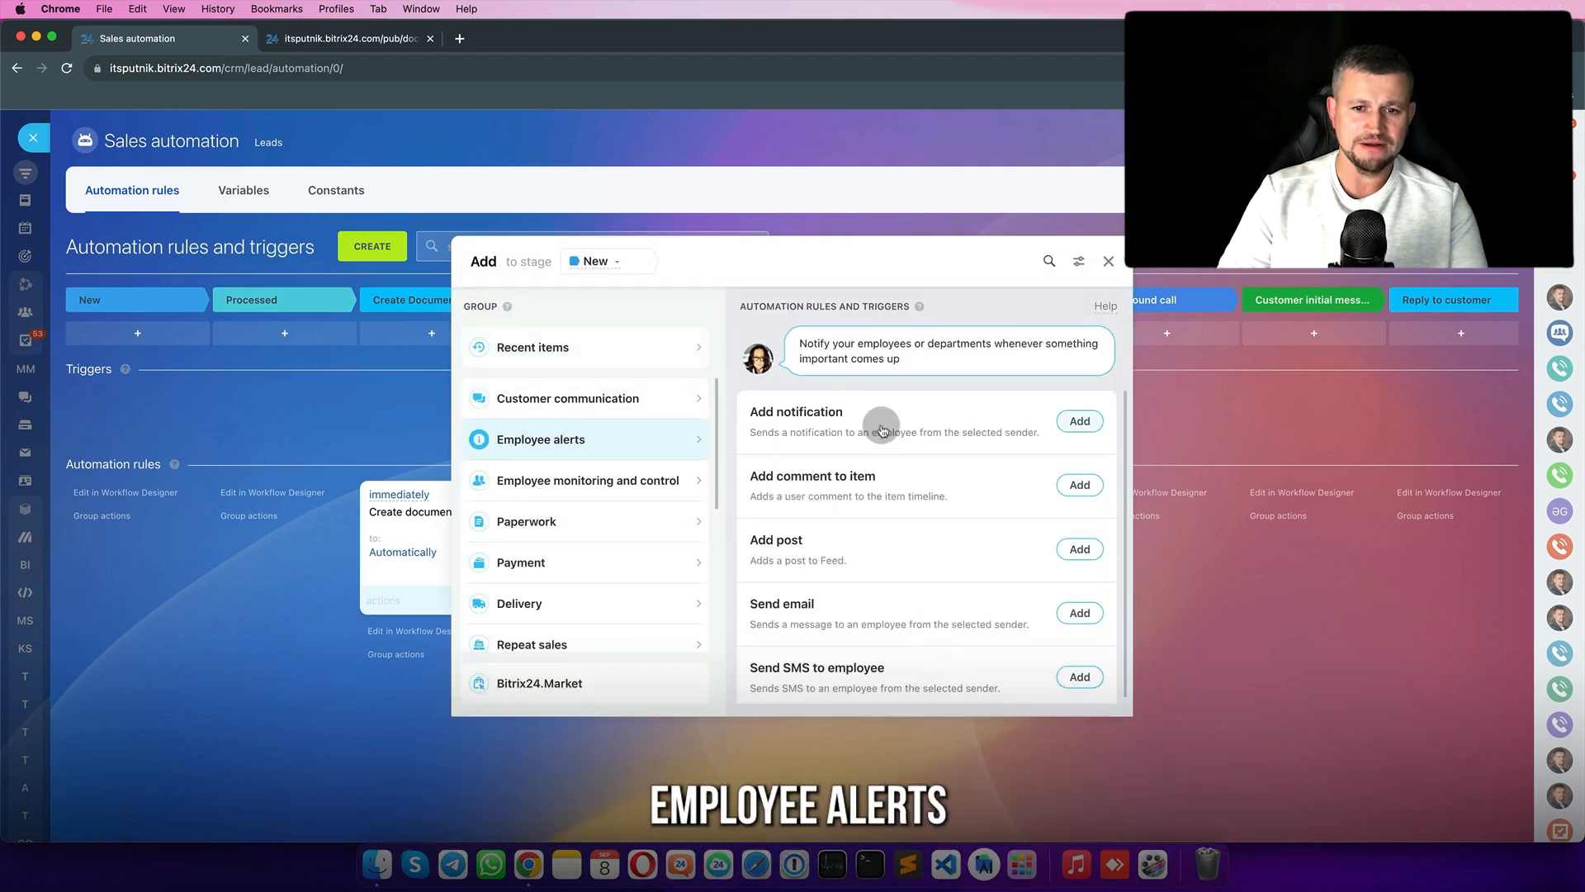
pyautogui.click(1078, 421)
pyautogui.click(760, 421)
pyautogui.write('ss')
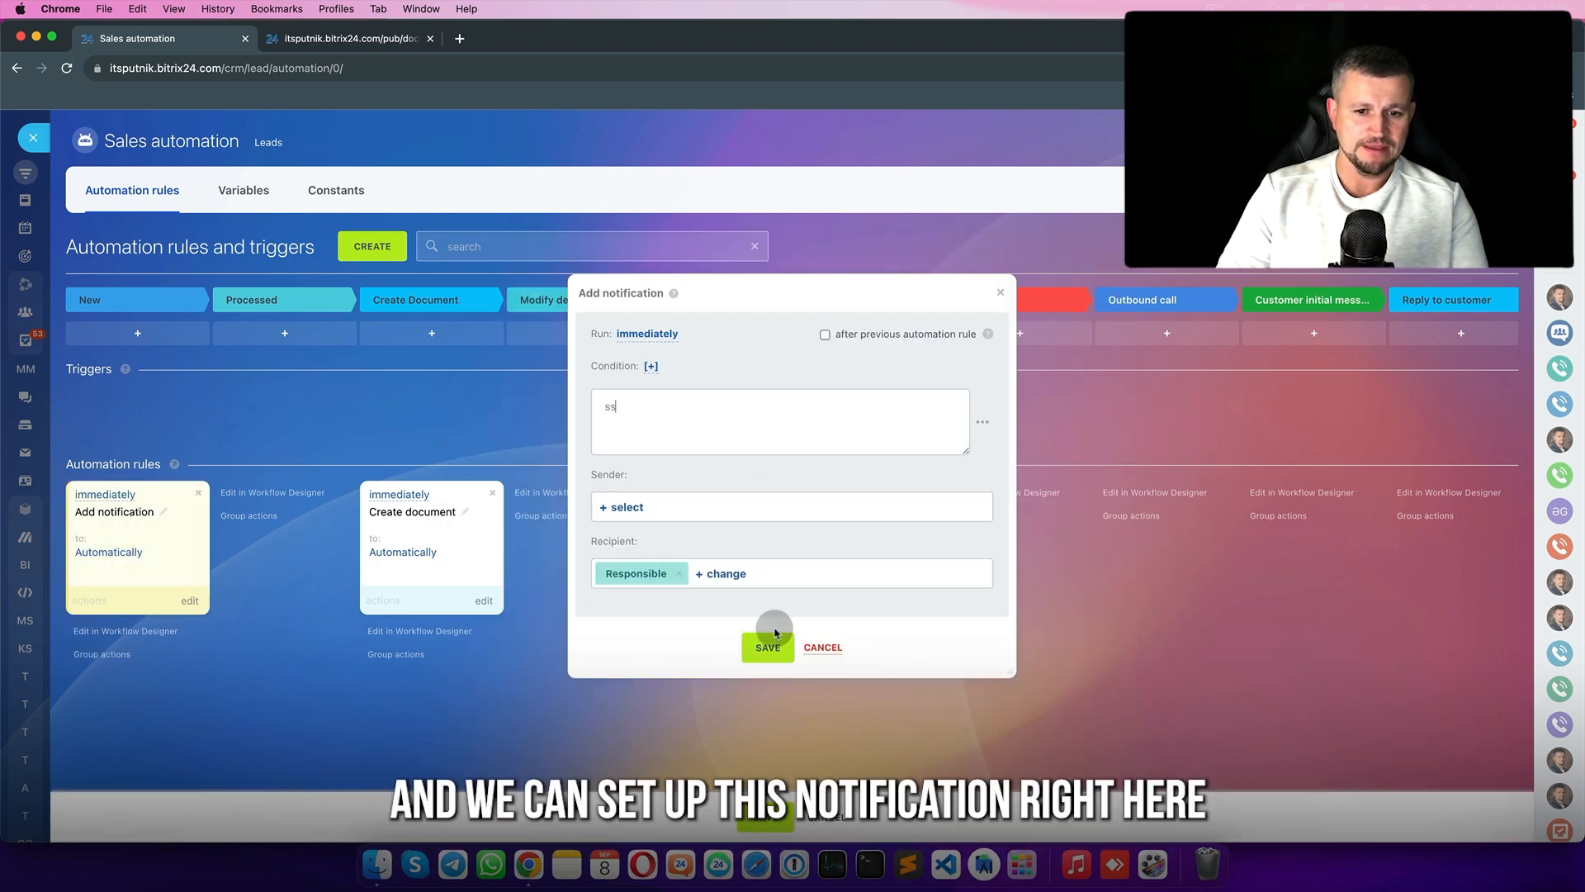
pyautogui.click(777, 658)
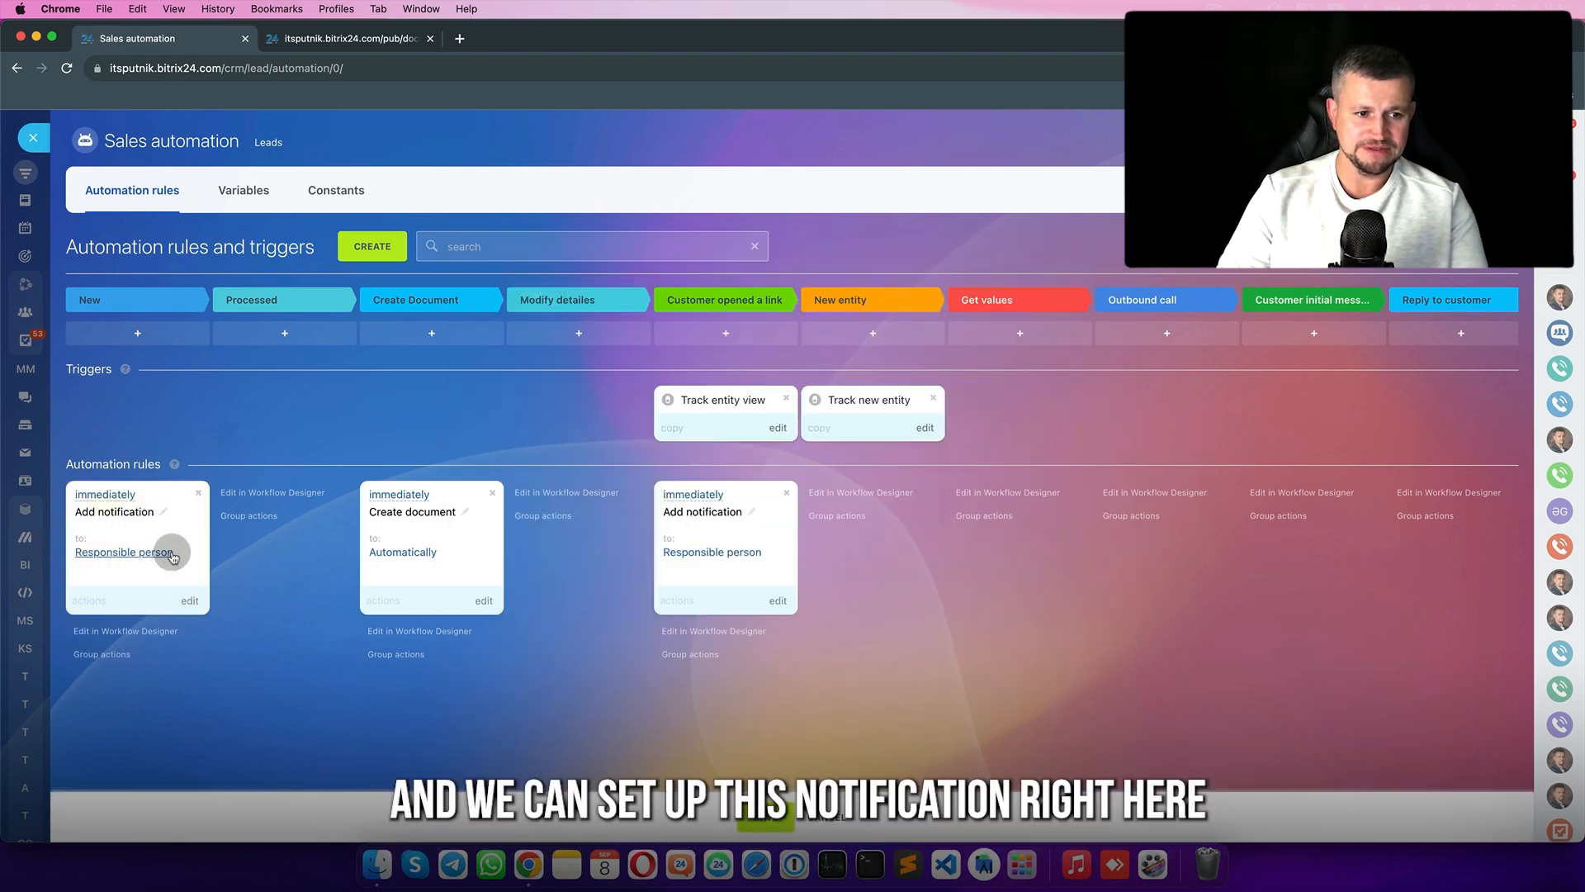
pyautogui.moveTo(178, 535); pyautogui.dragTo(892, 521)
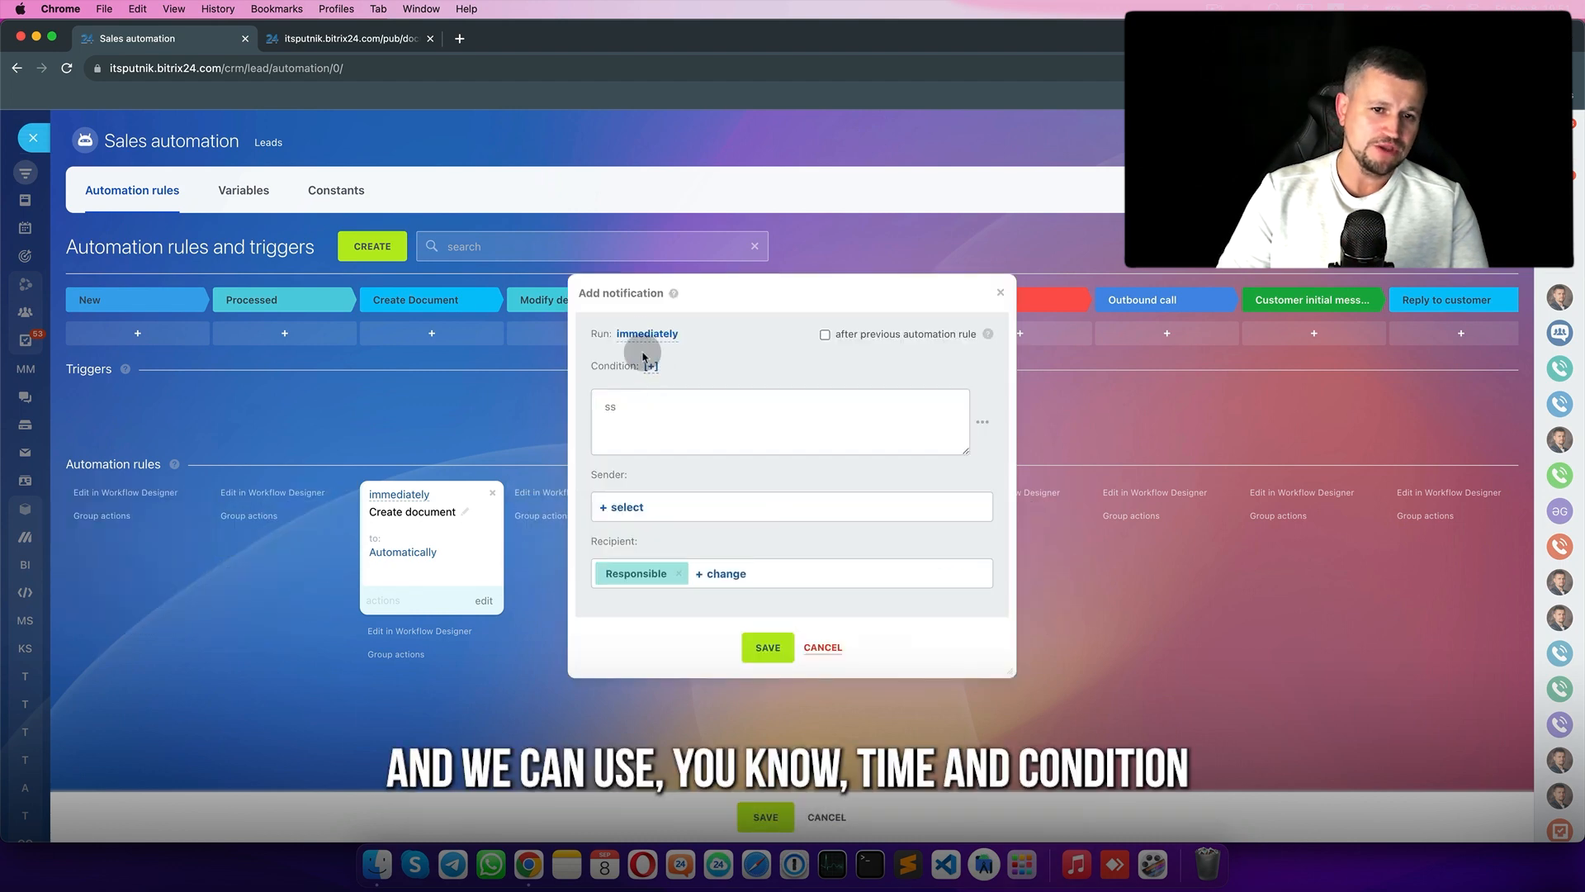
# - Clear the placeholder message and set sender to Responsible and recipient to Supervisor
pyautogui.doubleClick(655, 413)
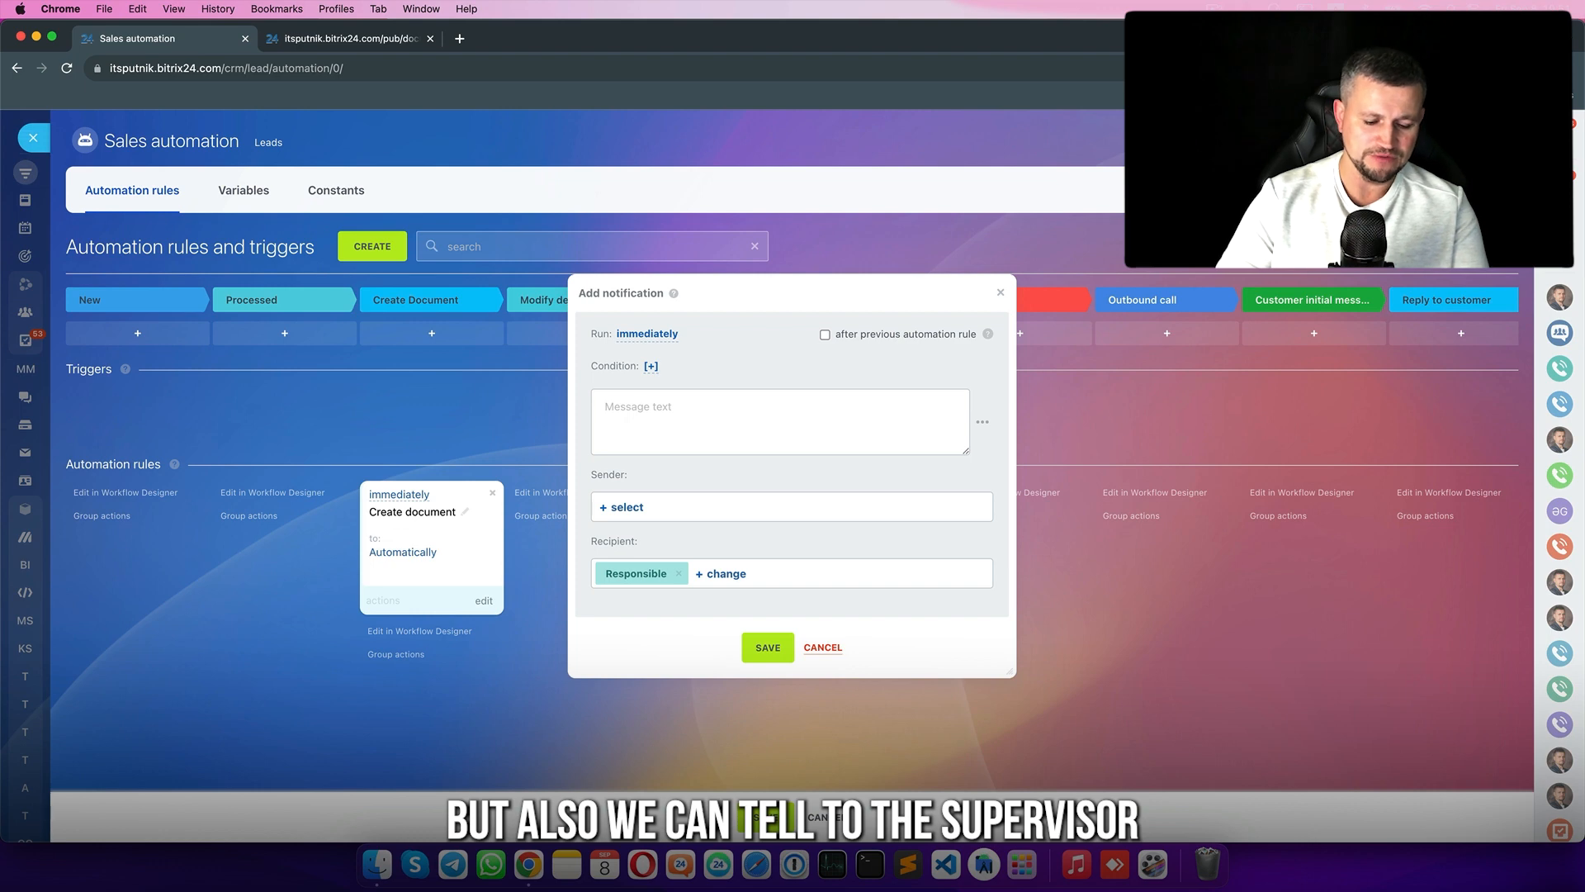
pyautogui.click(628, 506)
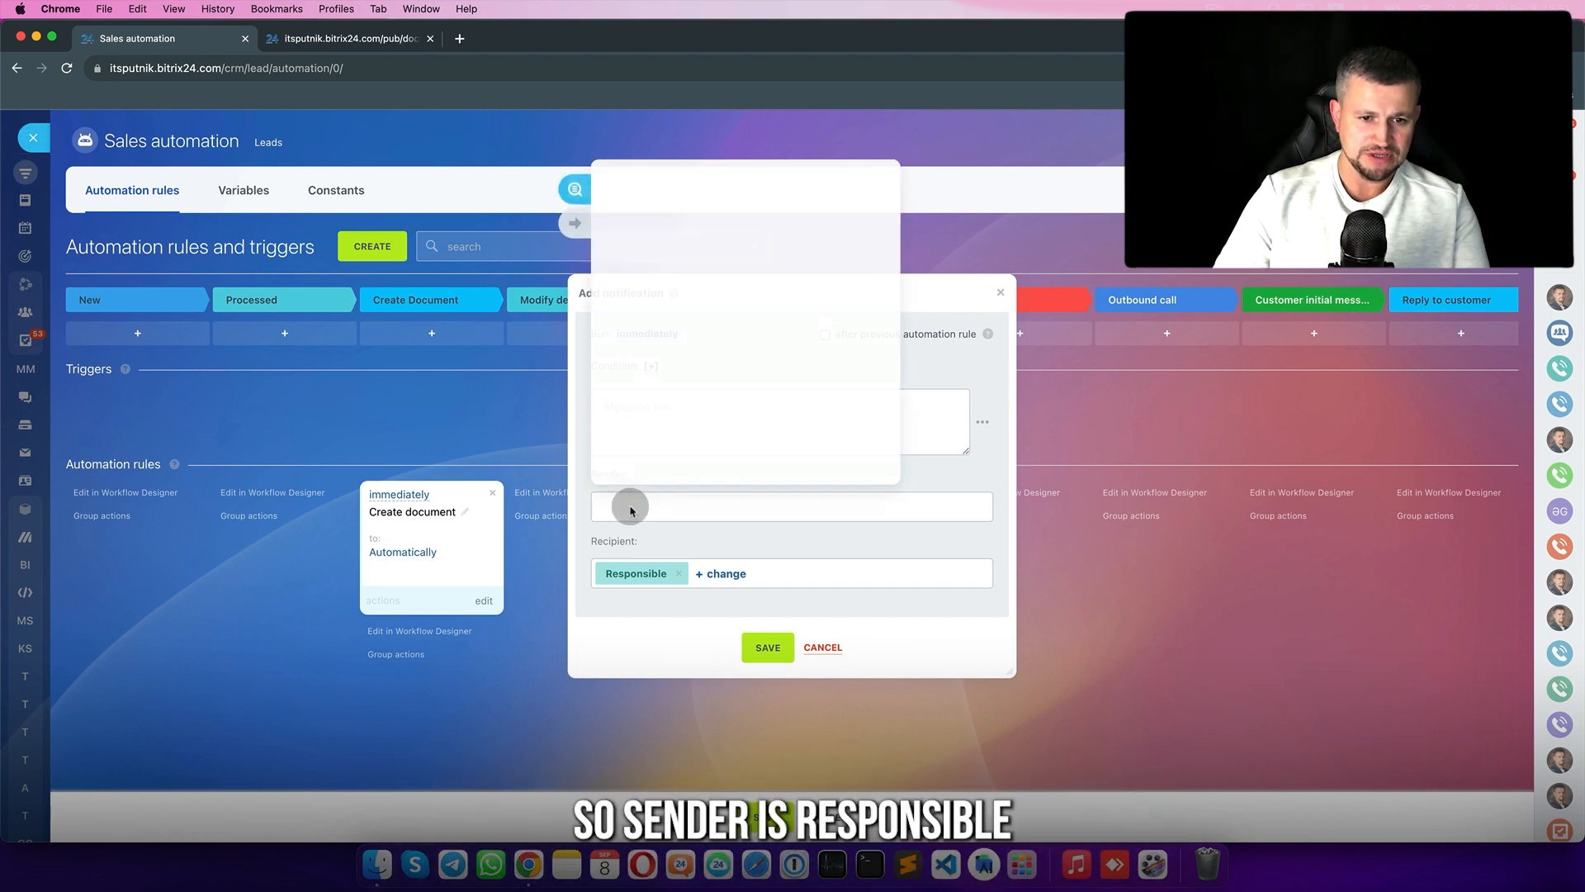
pyautogui.click(573, 222)
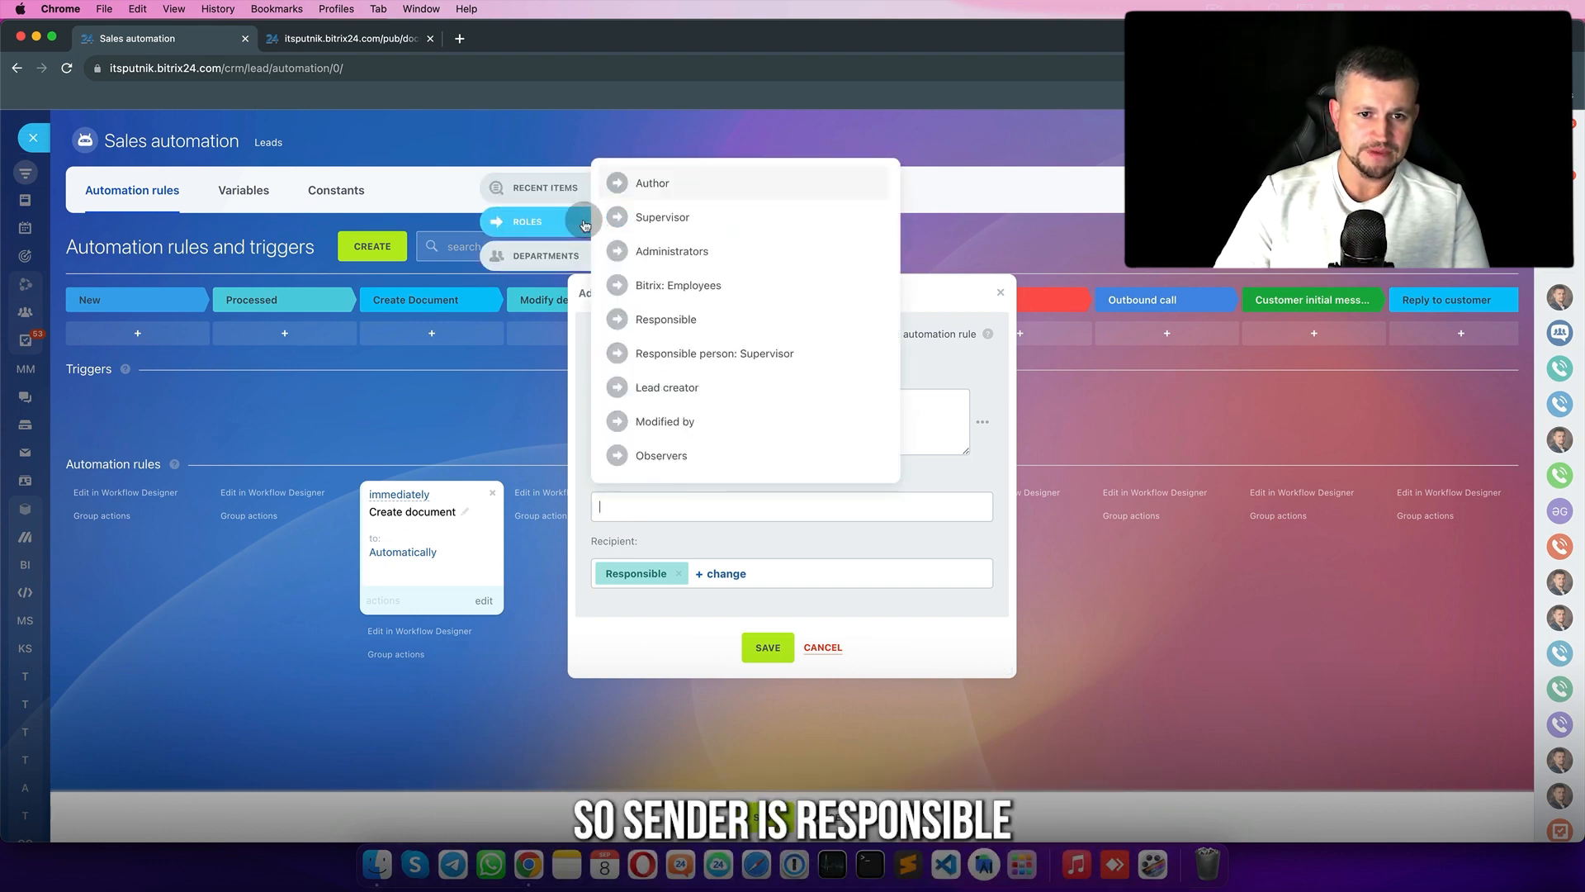
pyautogui.click(687, 322)
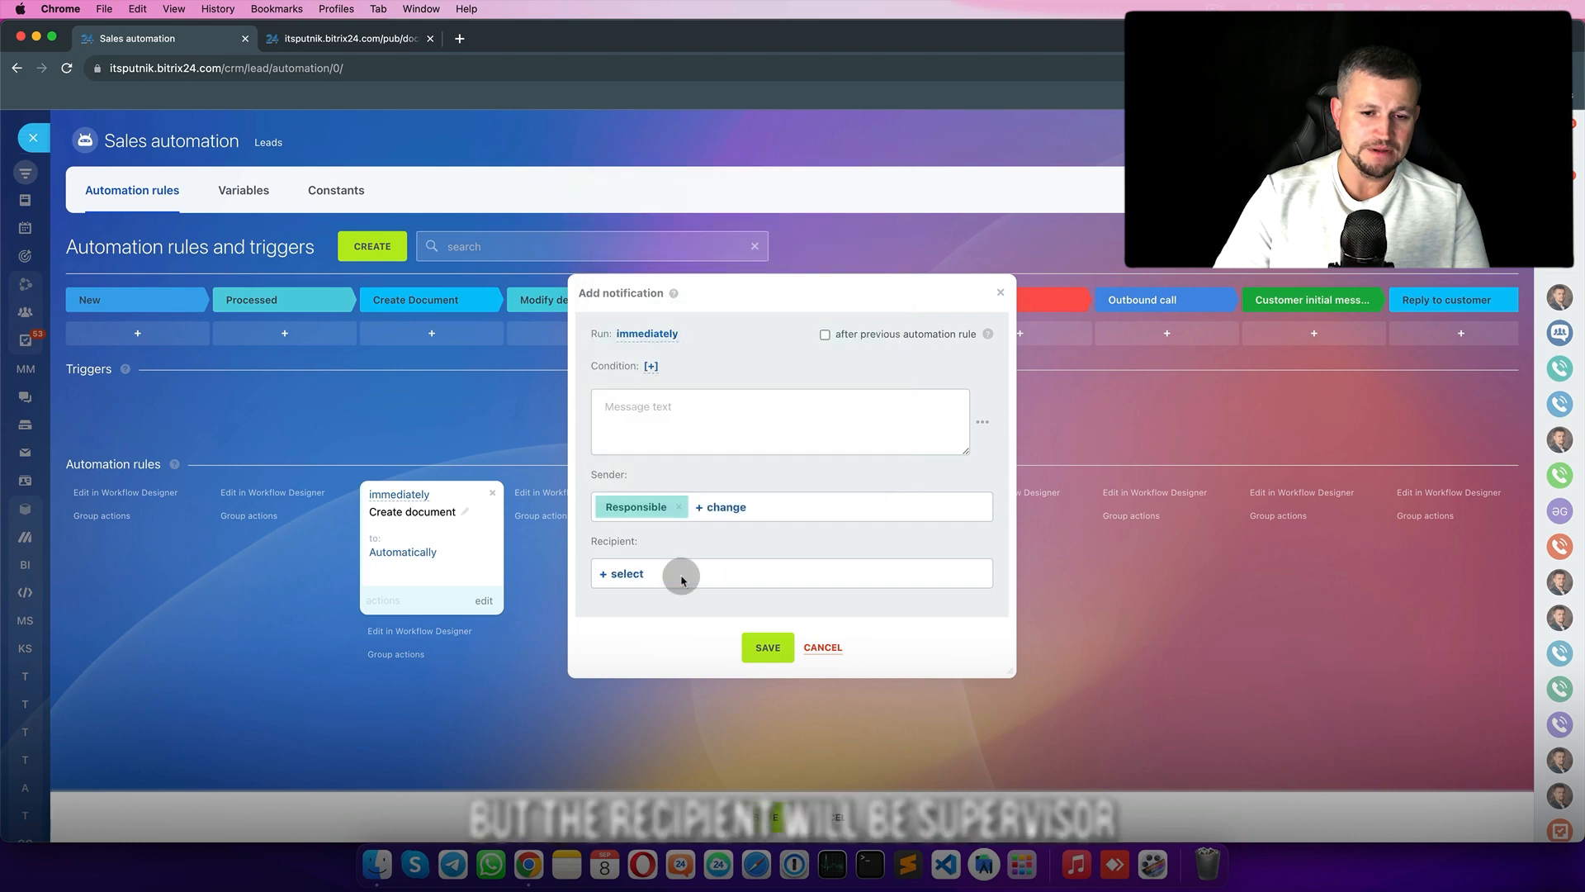
pyautogui.click(626, 573)
pyautogui.click(575, 288)
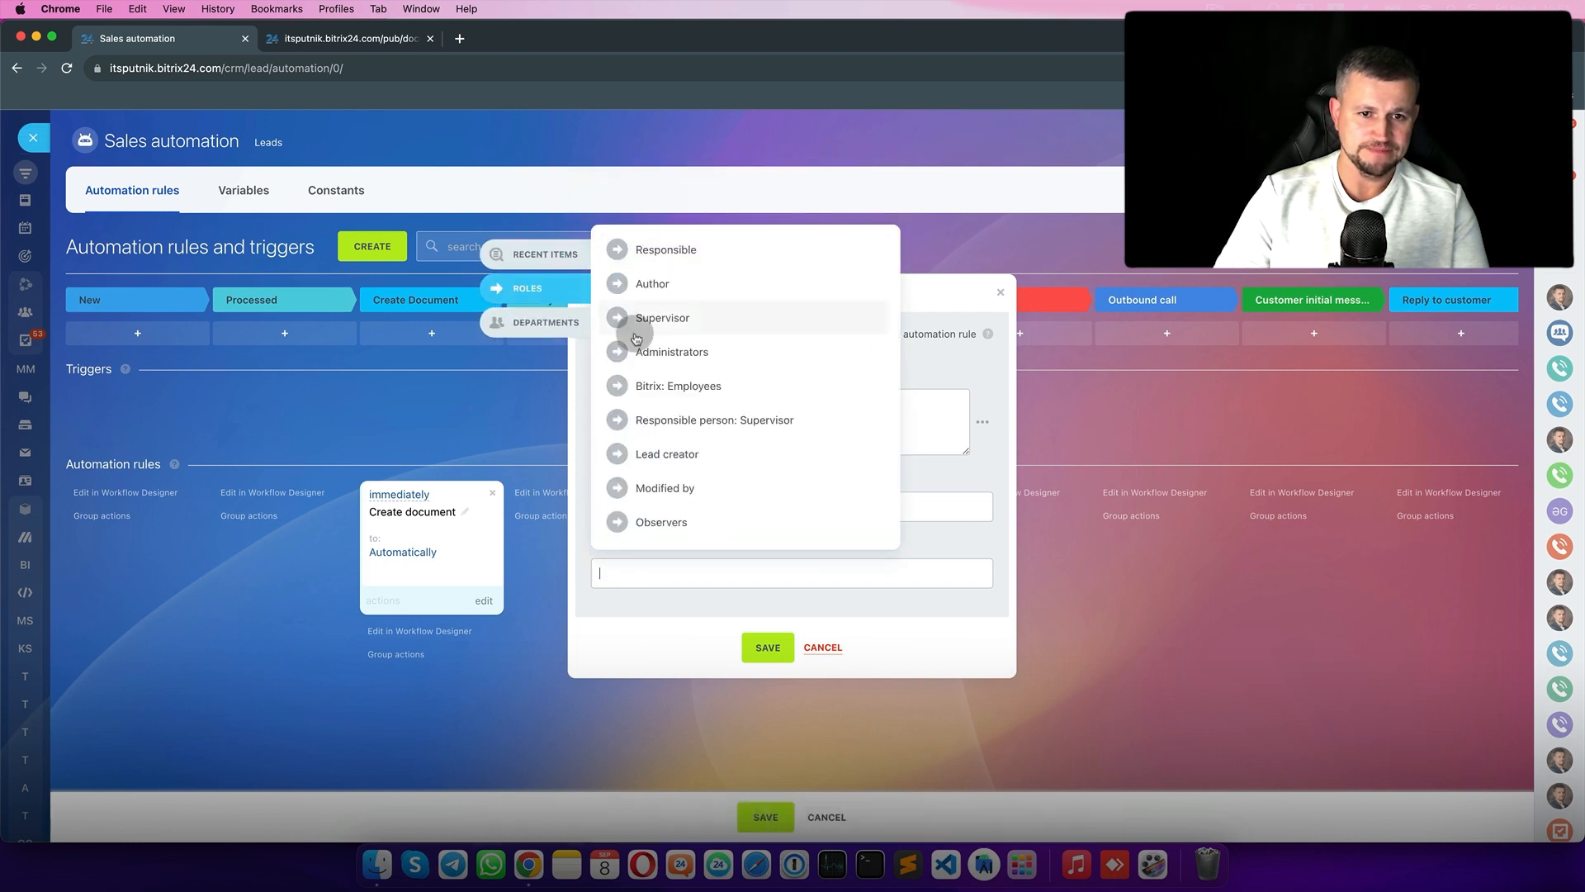
pyautogui.click(662, 318)
pyautogui.click(989, 554)
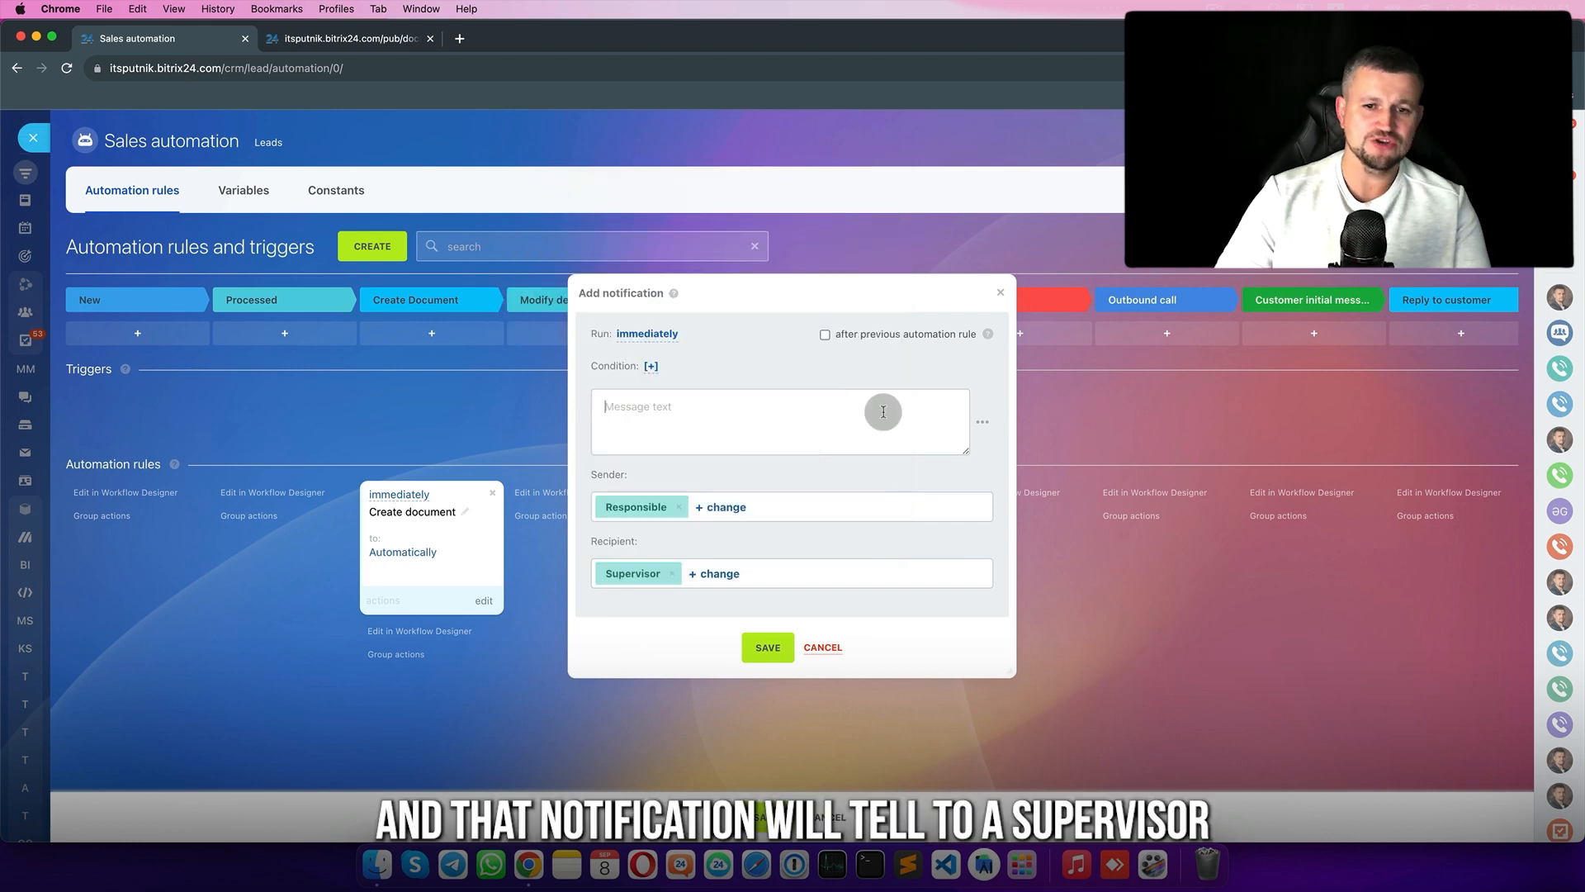
# - Write the message with the Supervisor and responsible Name fields plus text about the changed Lead
pyautogui.click(985, 424)
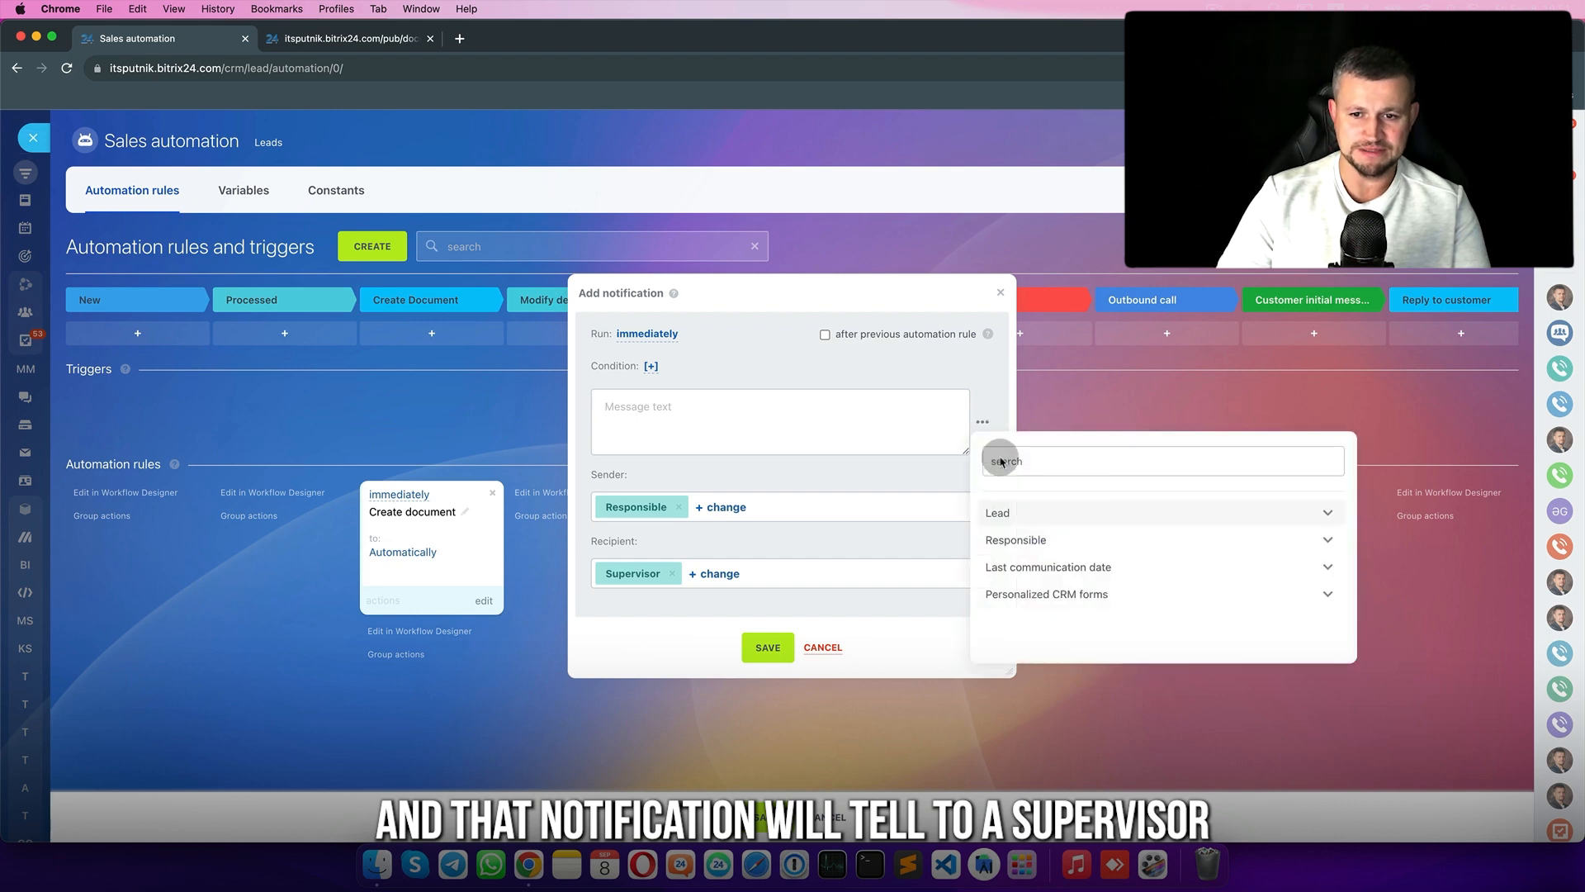
pyautogui.click(1026, 540)
pyautogui.click(1055, 541)
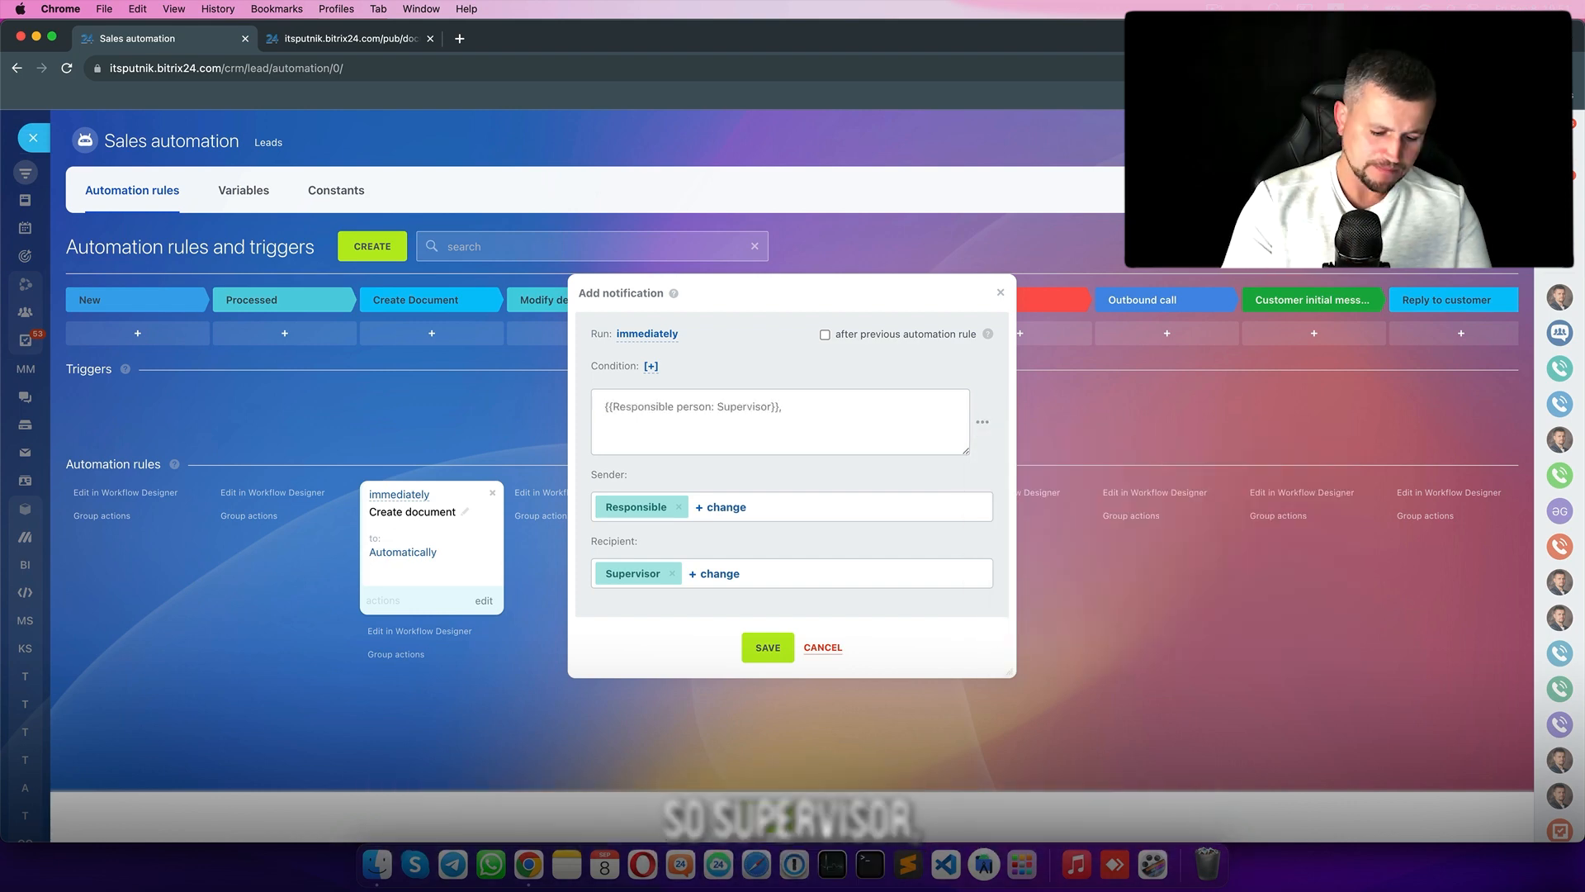
pyautogui.write(', manager')
pyautogui.click(990, 426)
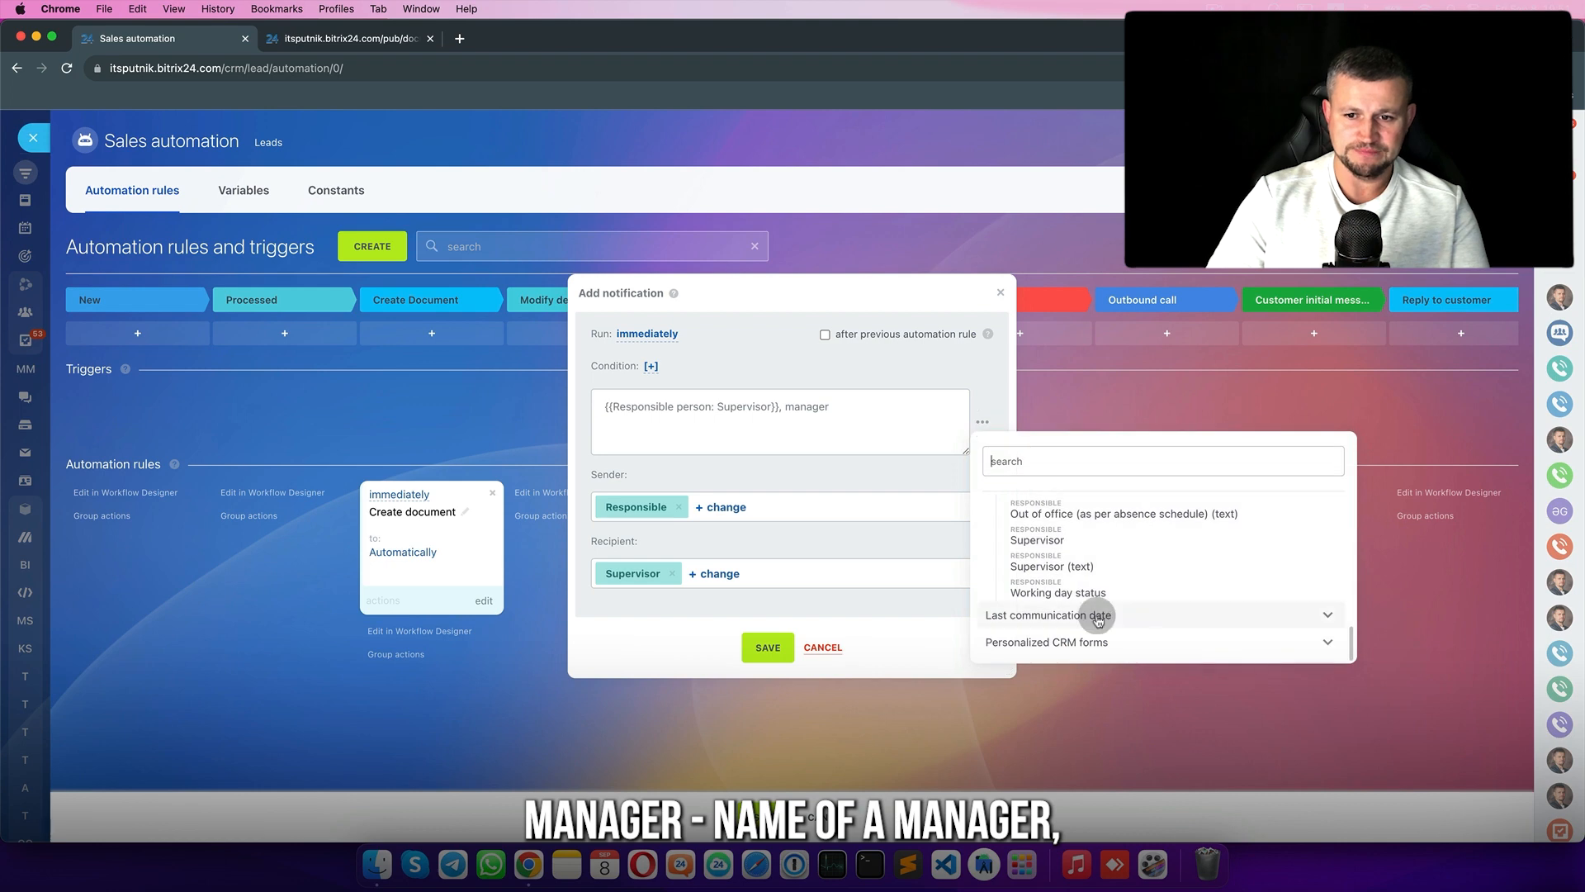
pyautogui.scroll(3, 1098, 594)
pyautogui.click(1055, 580)
pyautogui.write('changed of the Lead')
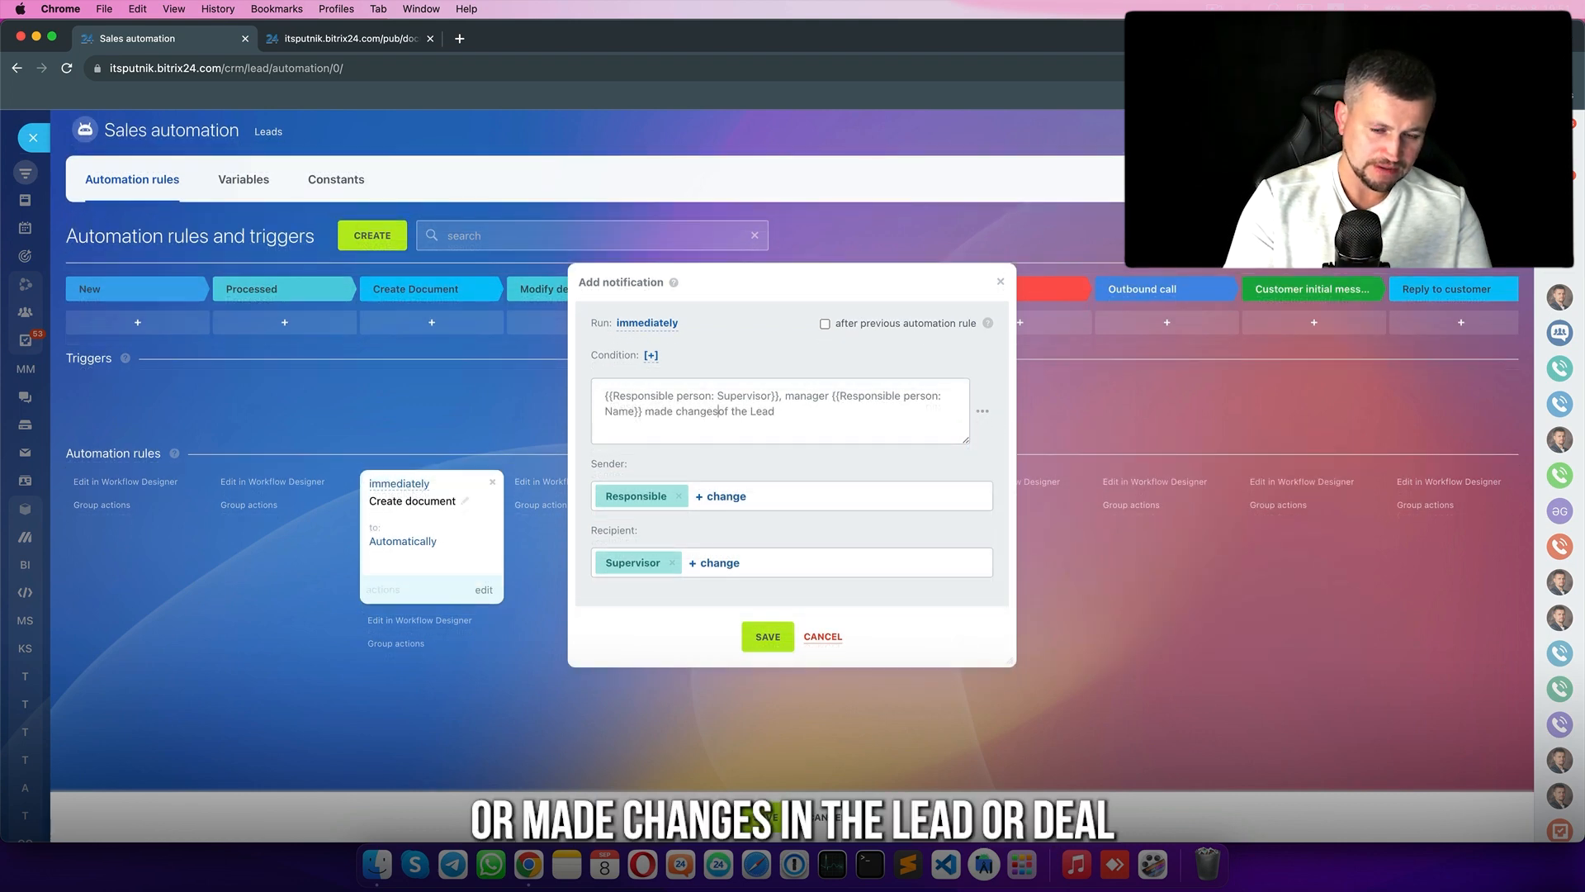
pyautogui.press('Delete')
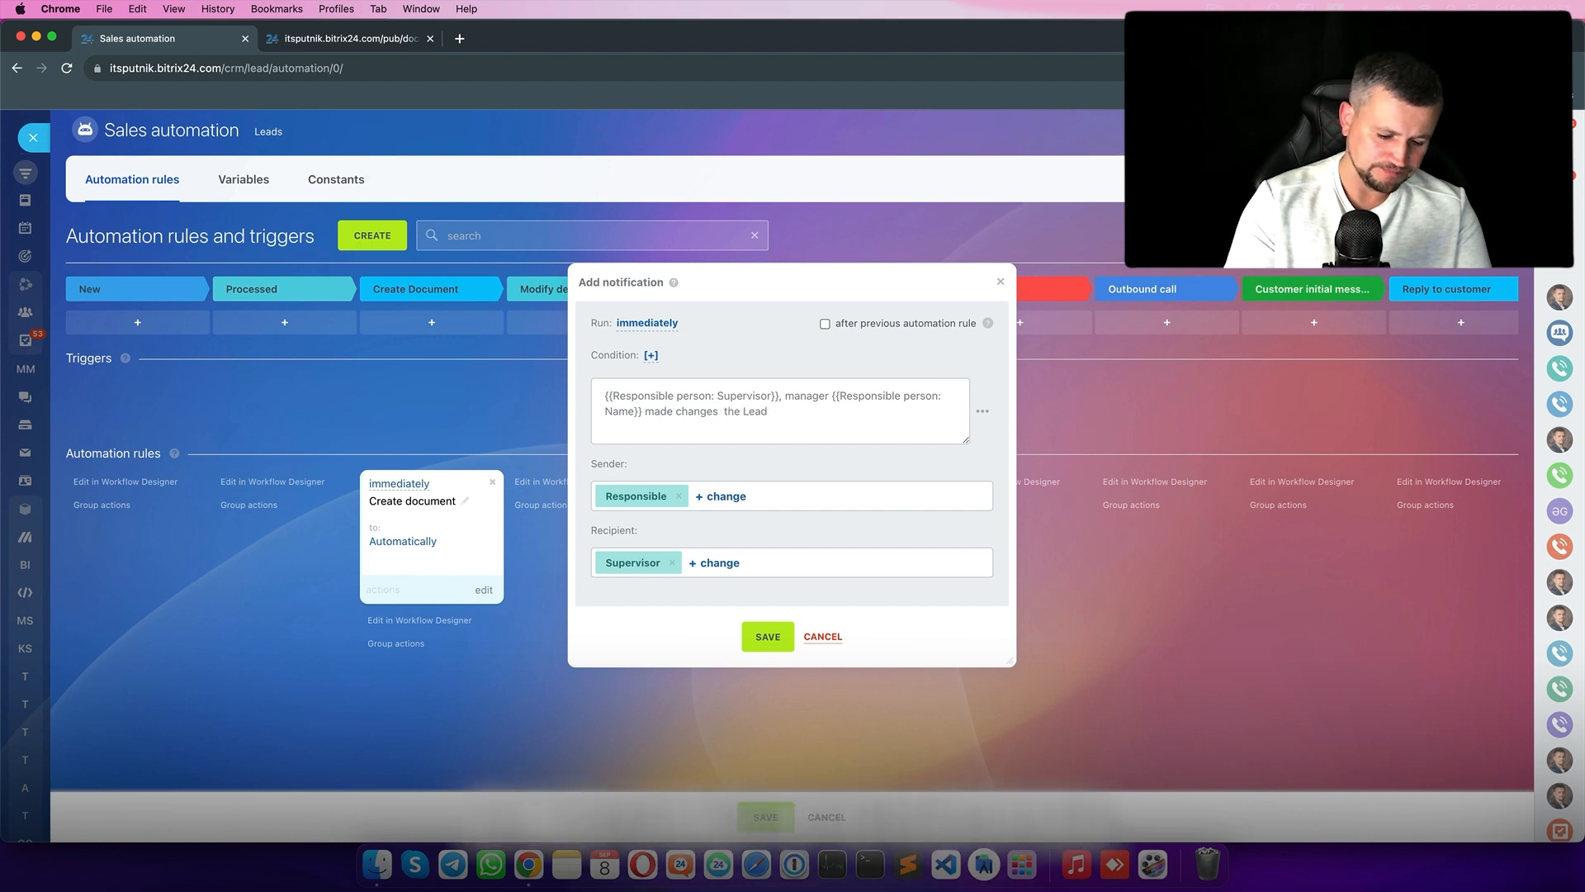
pyautogui.write('in')
pyautogui.click(777, 411)
pyautogui.write('. Please check')
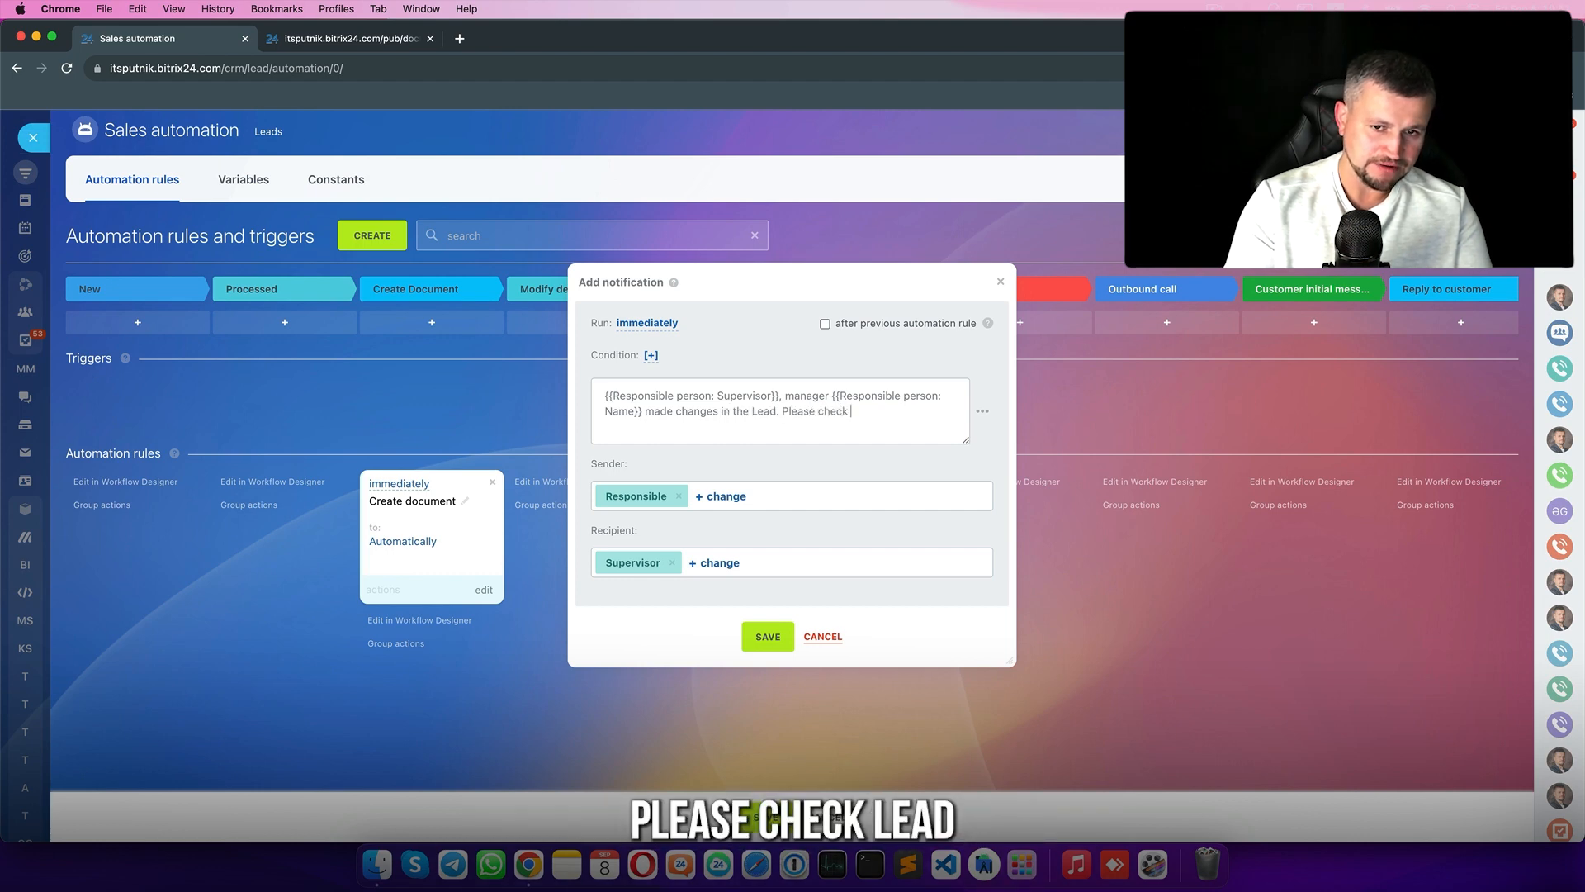
pyautogui.write(' Lead')
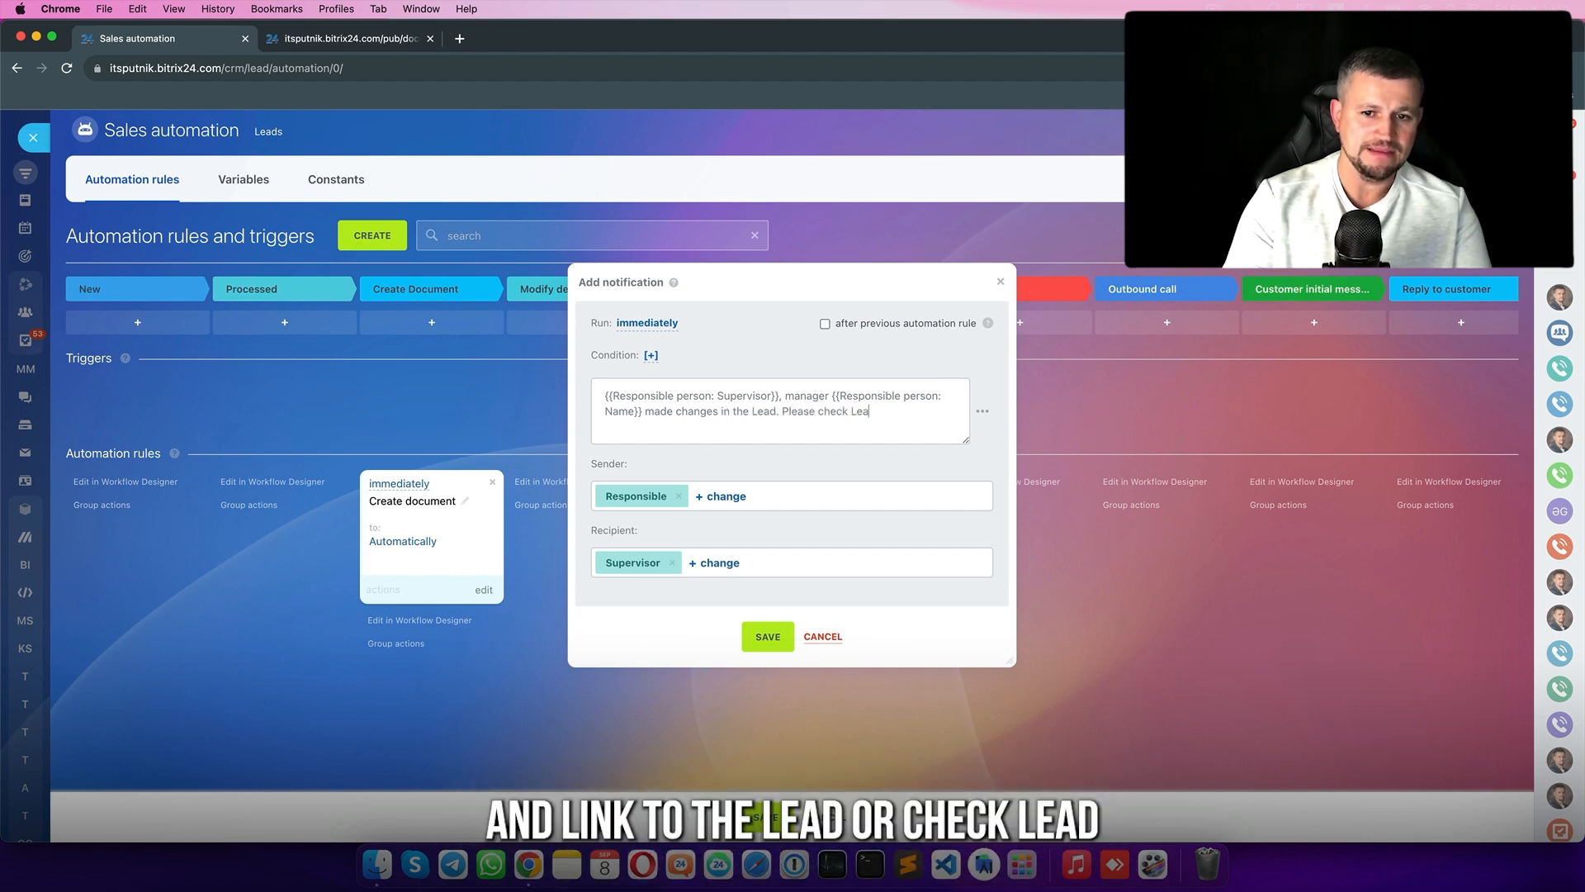
# - Append the Lead name field, then save the notification and the automation rules
pyautogui.click(983, 410)
pyautogui.scroll(10, 1047, 575)
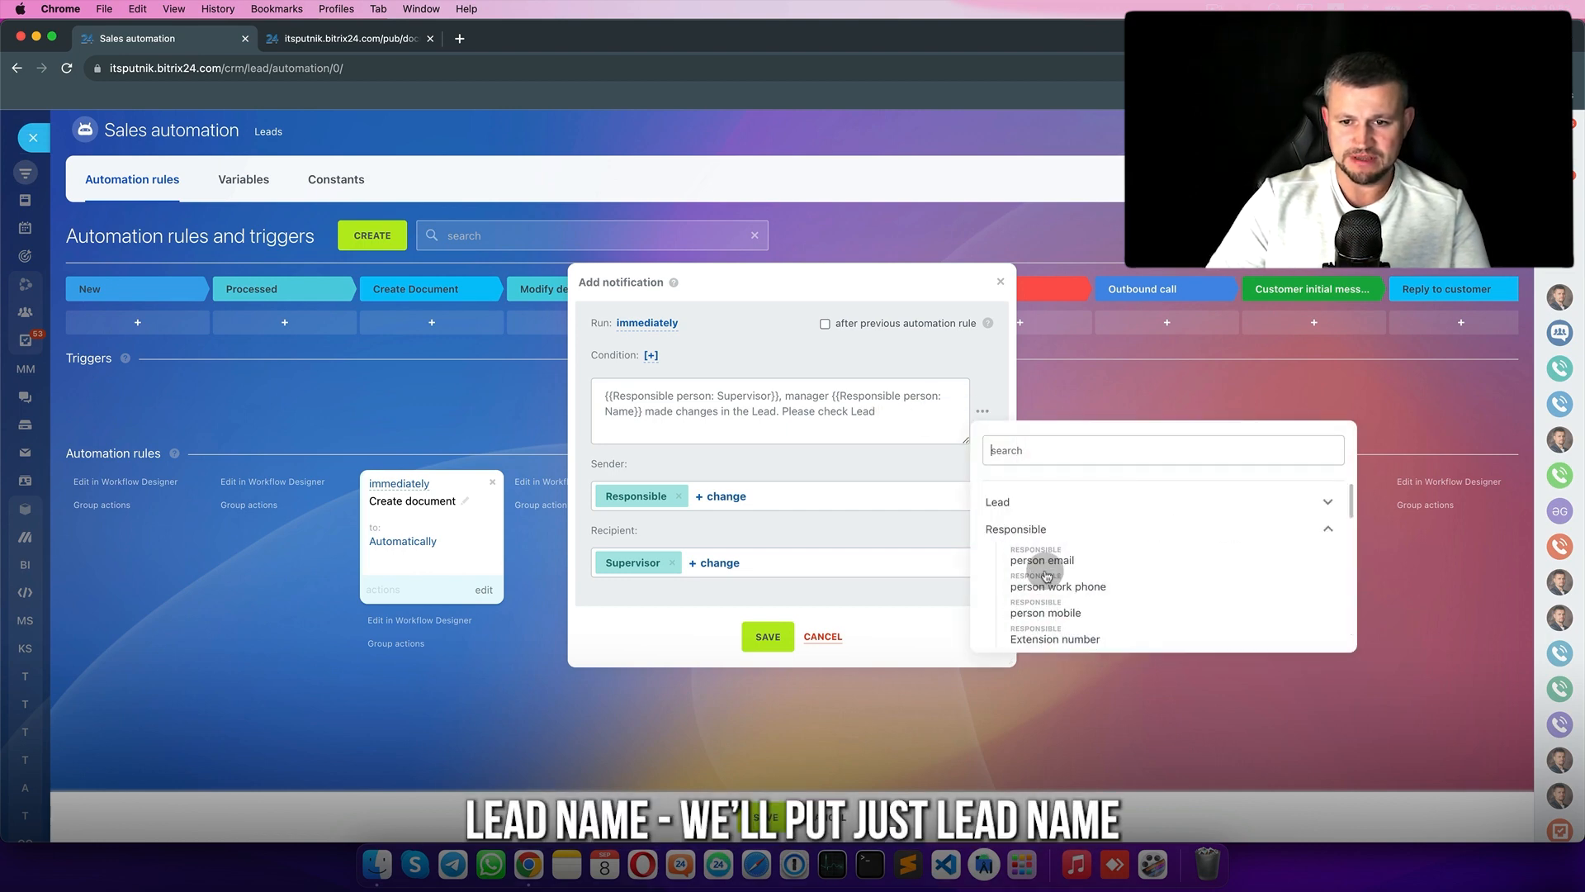
pyautogui.click(1082, 528)
pyautogui.click(1081, 502)
pyautogui.click(1078, 633)
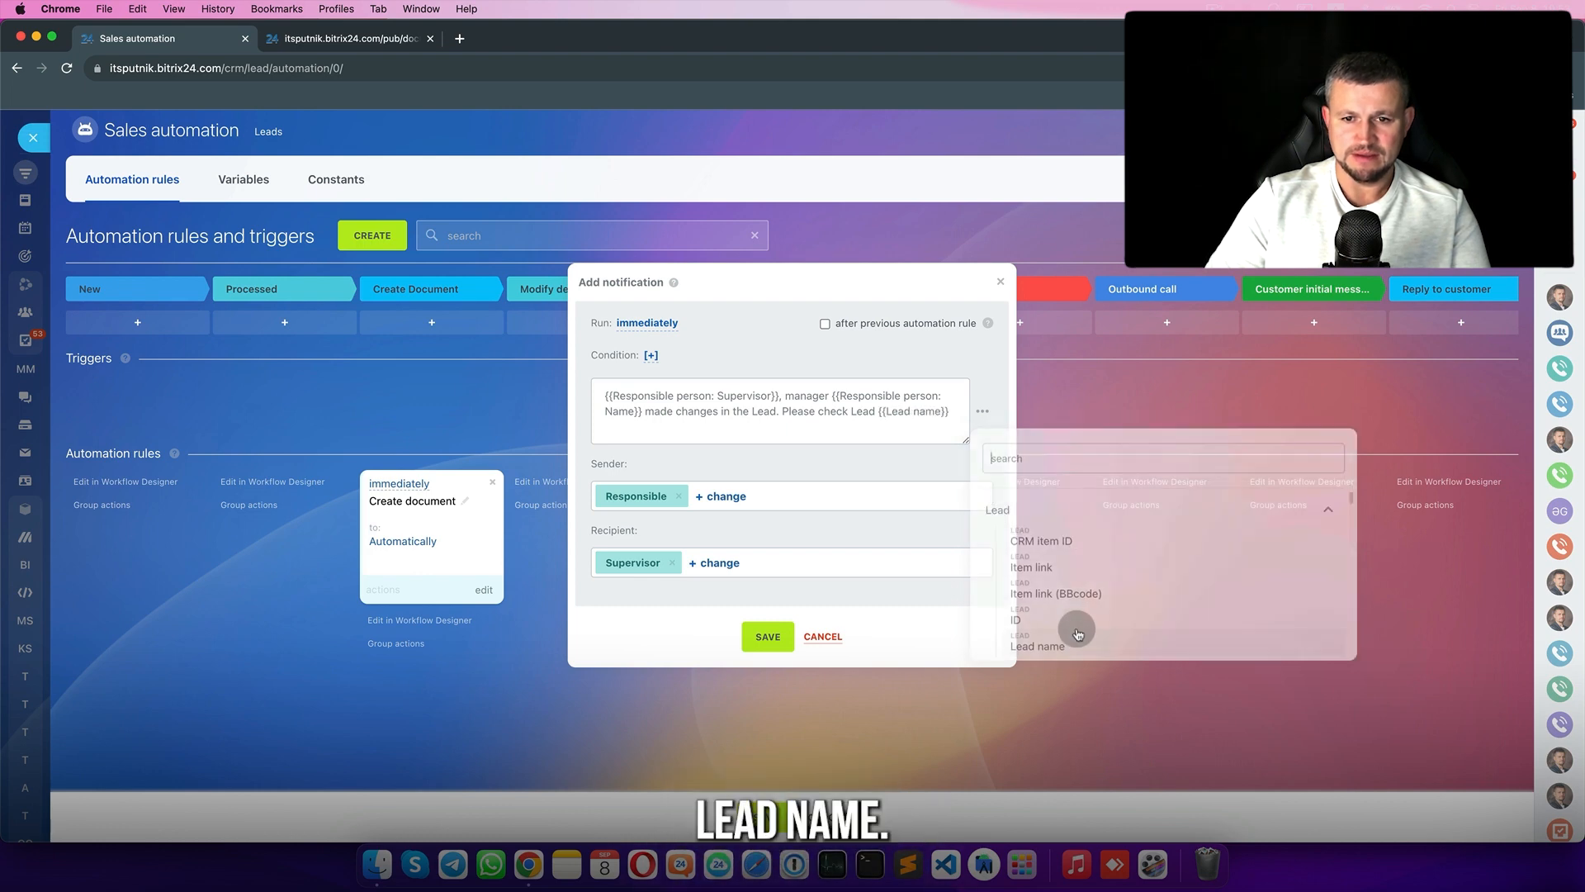
pyautogui.click(754, 636)
pyautogui.click(772, 816)
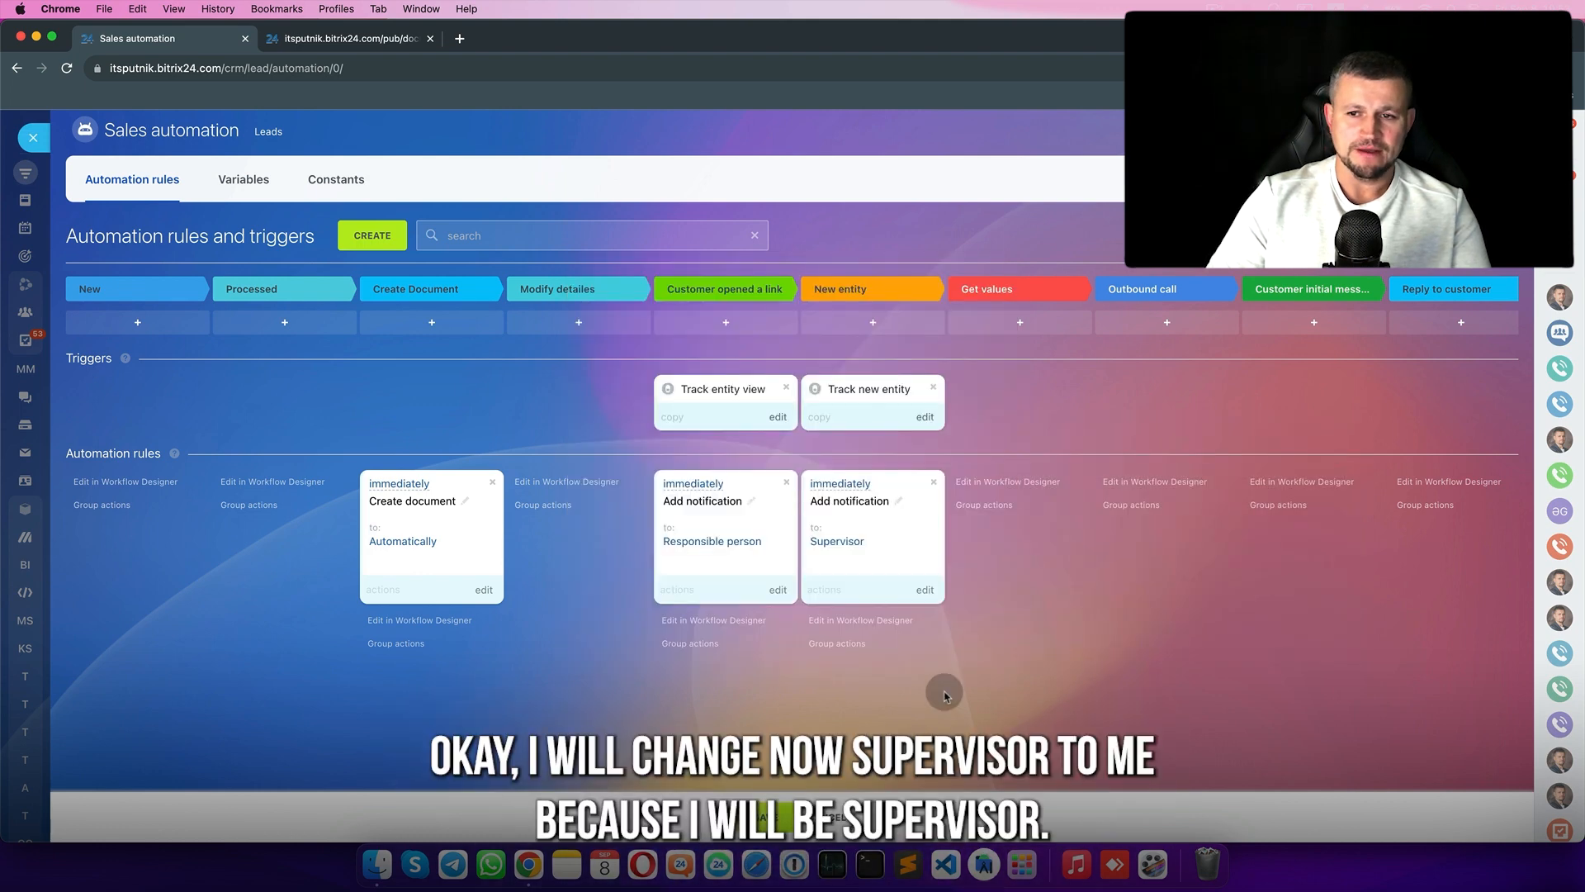
# - Add a specific user as an extra recipient, save, and return to the leads board
pyautogui.click(926, 589)
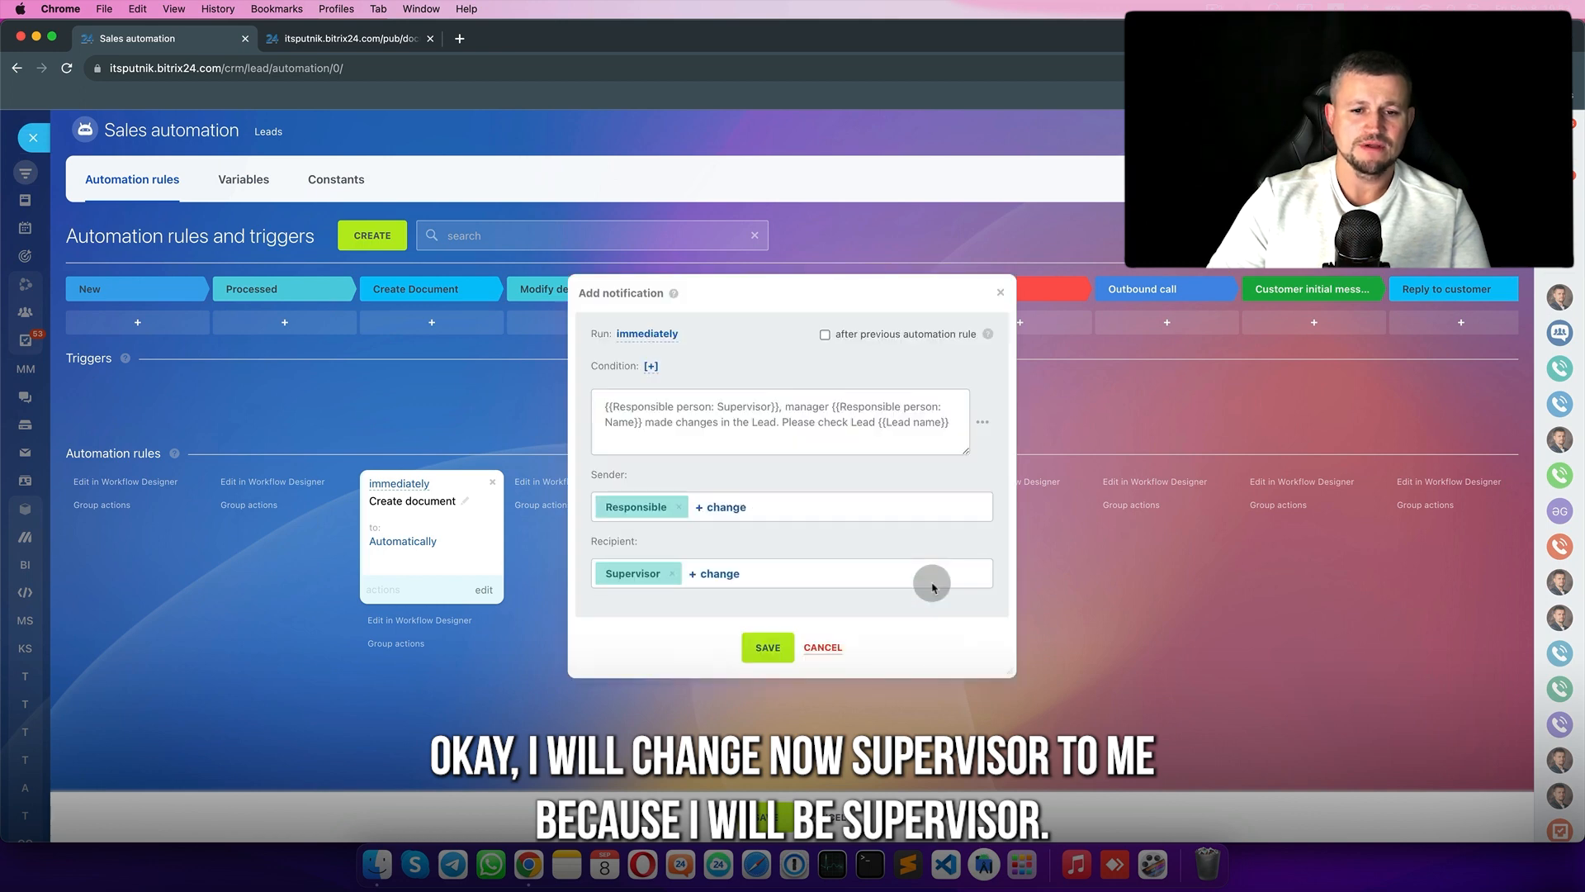
pyautogui.click(715, 574)
pyautogui.click(668, 250)
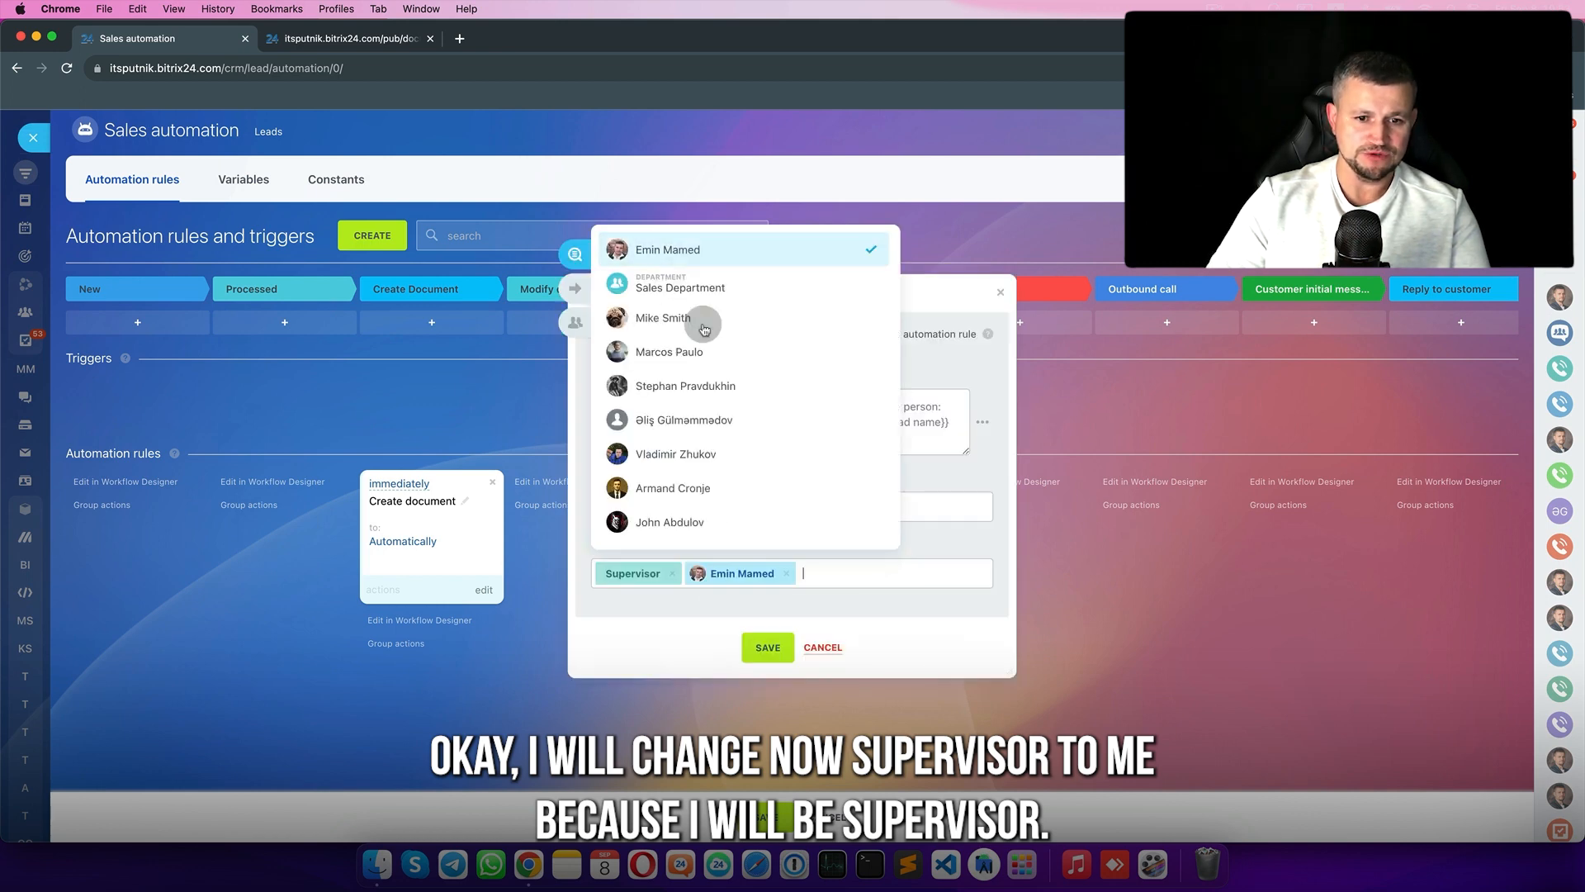
pyautogui.click(792, 534)
pyautogui.click(768, 647)
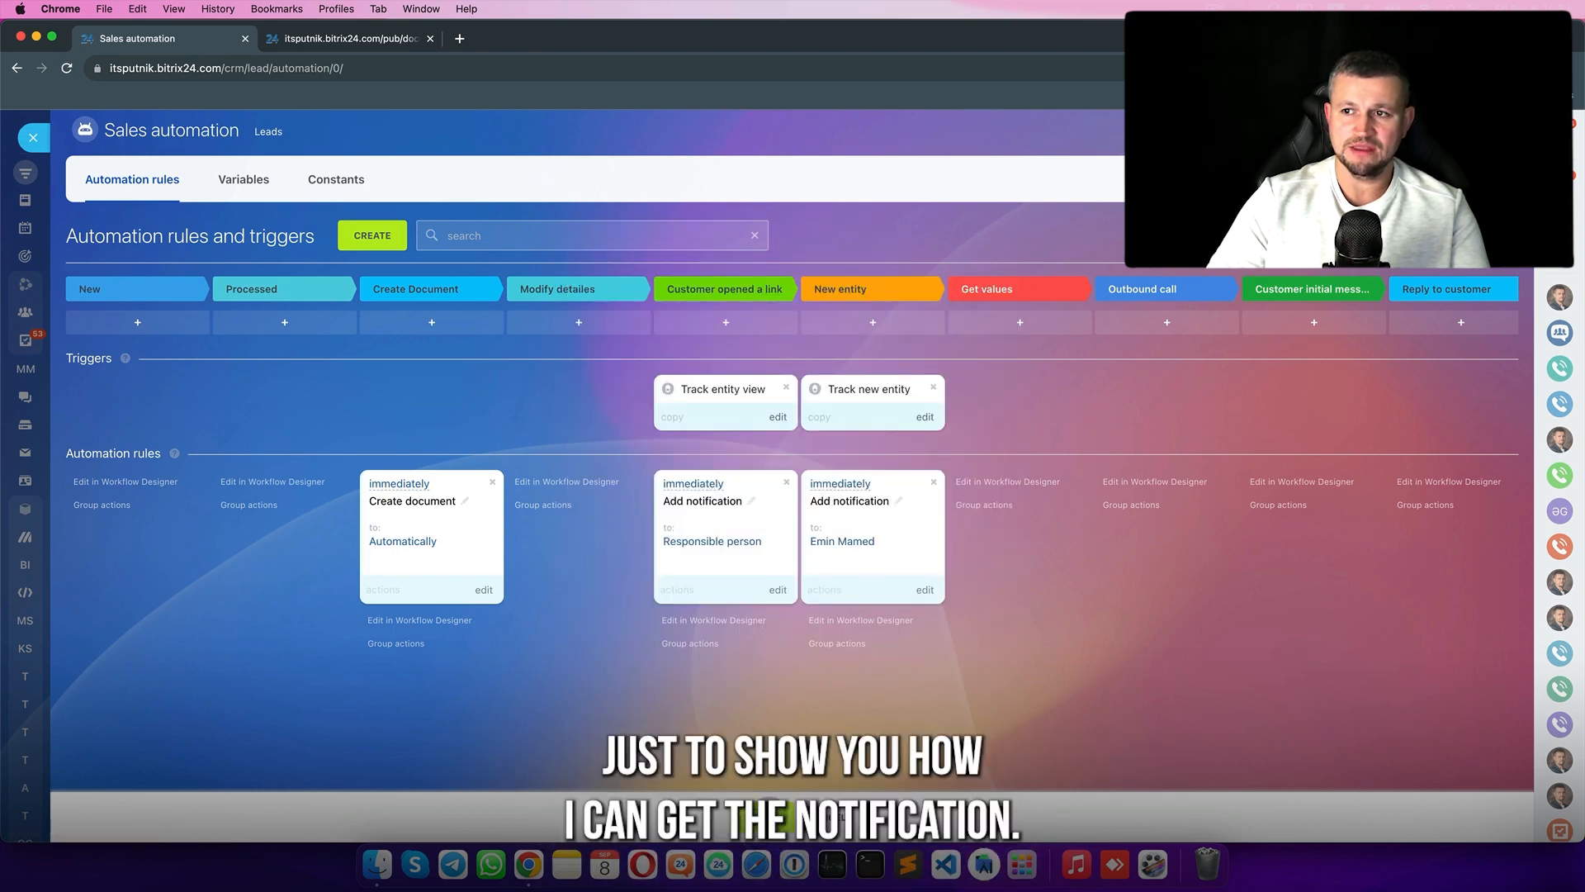
pyautogui.click(33, 124)
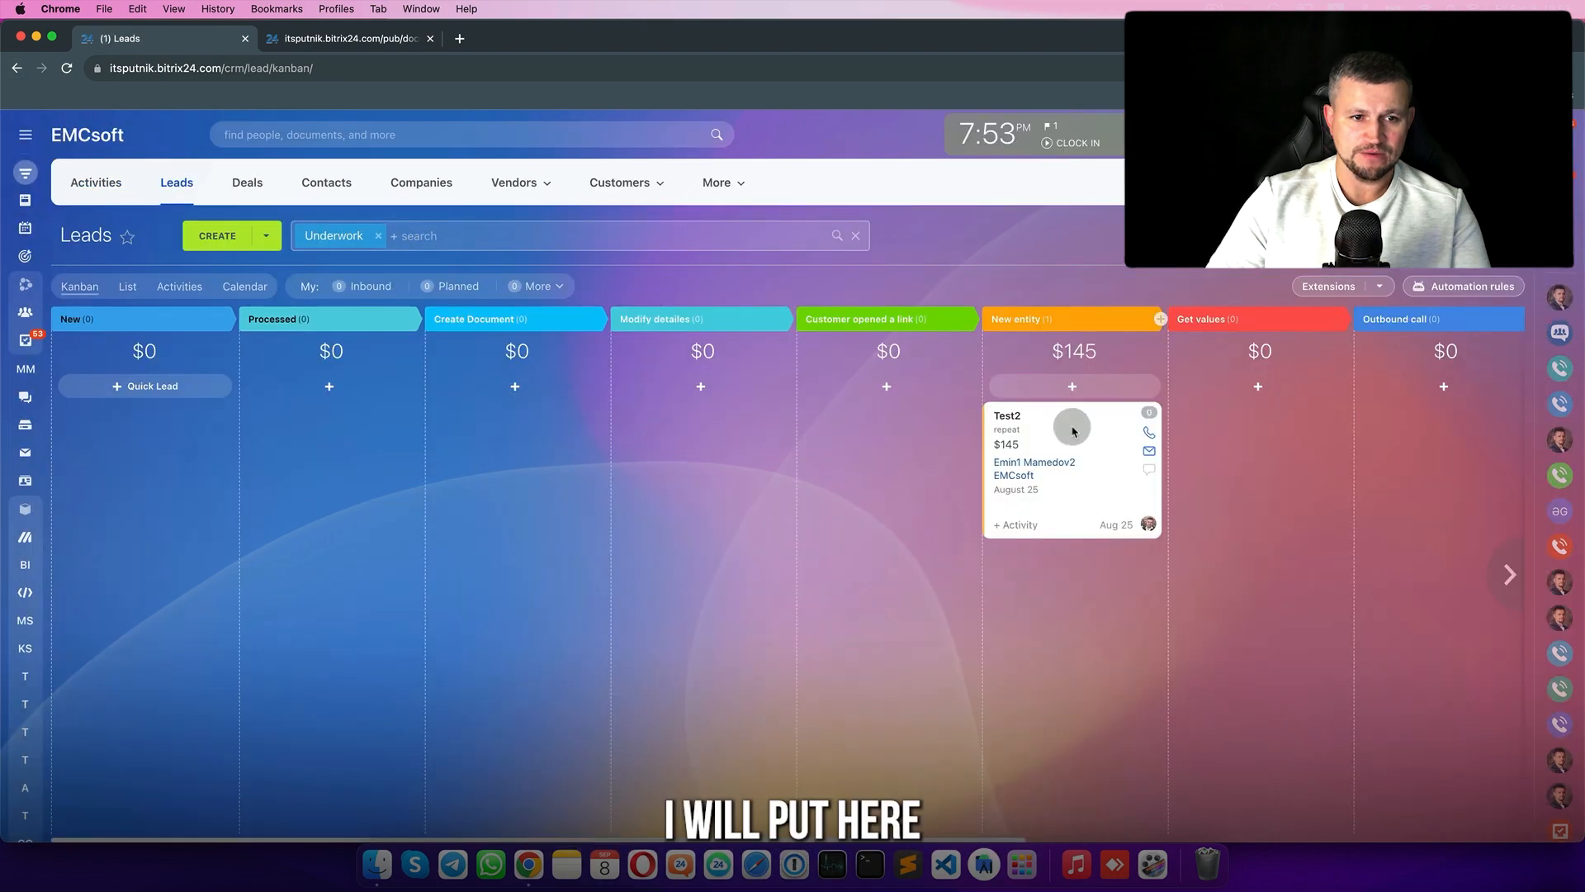
# - Change Test2's Mac Book Air price to 80 via Processed, then return it to Create Document
pyautogui.moveTo(1072, 428); pyautogui.dragTo(275, 415)
pyautogui.click(275, 415)
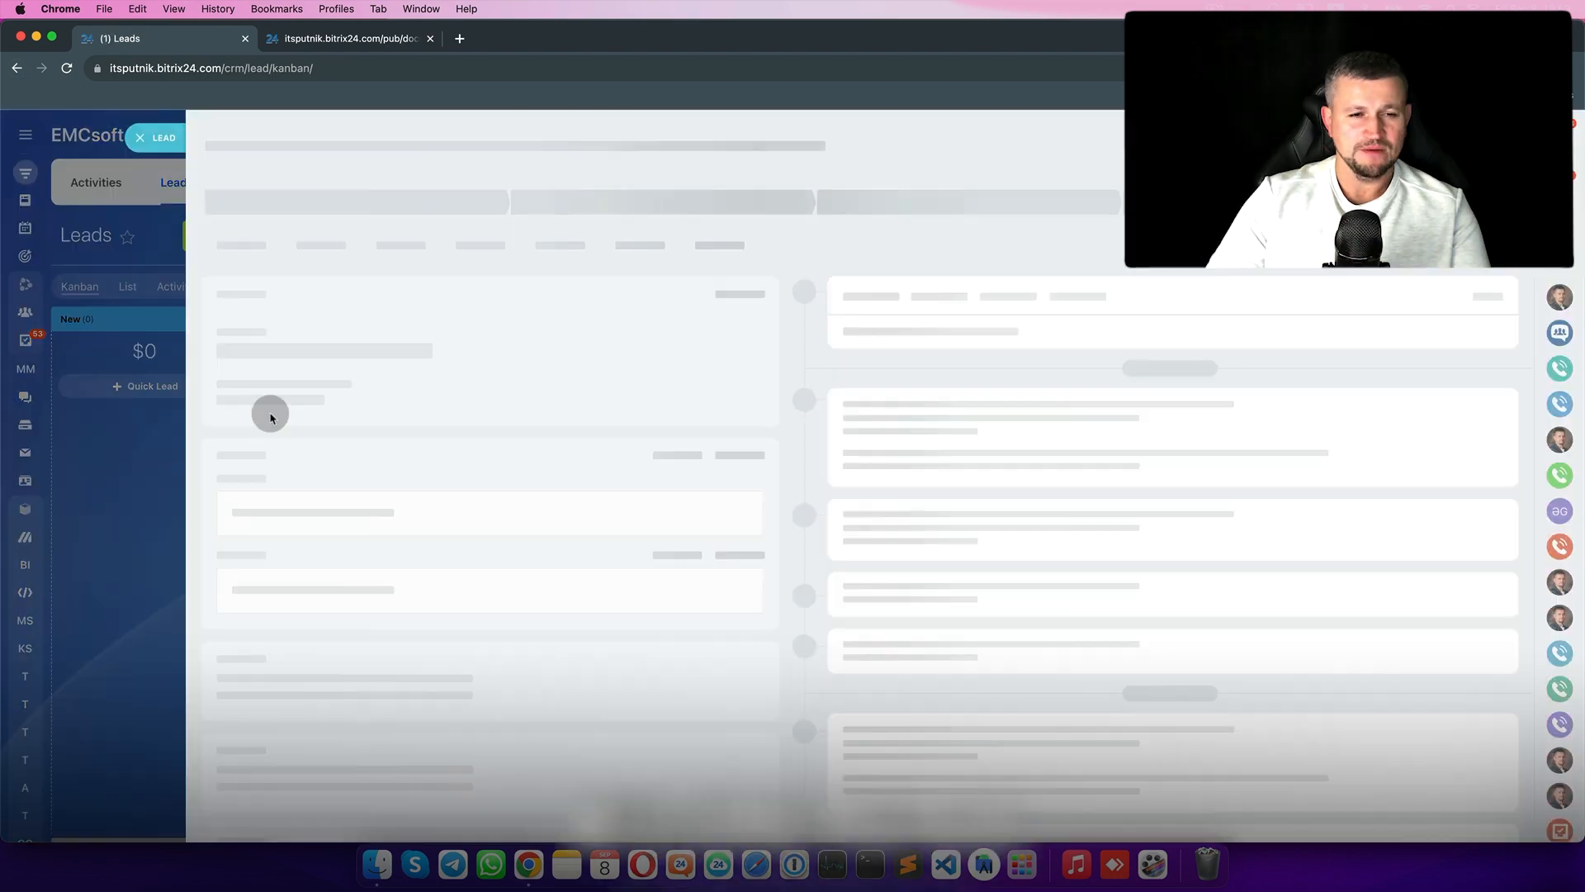
pyautogui.click(314, 223)
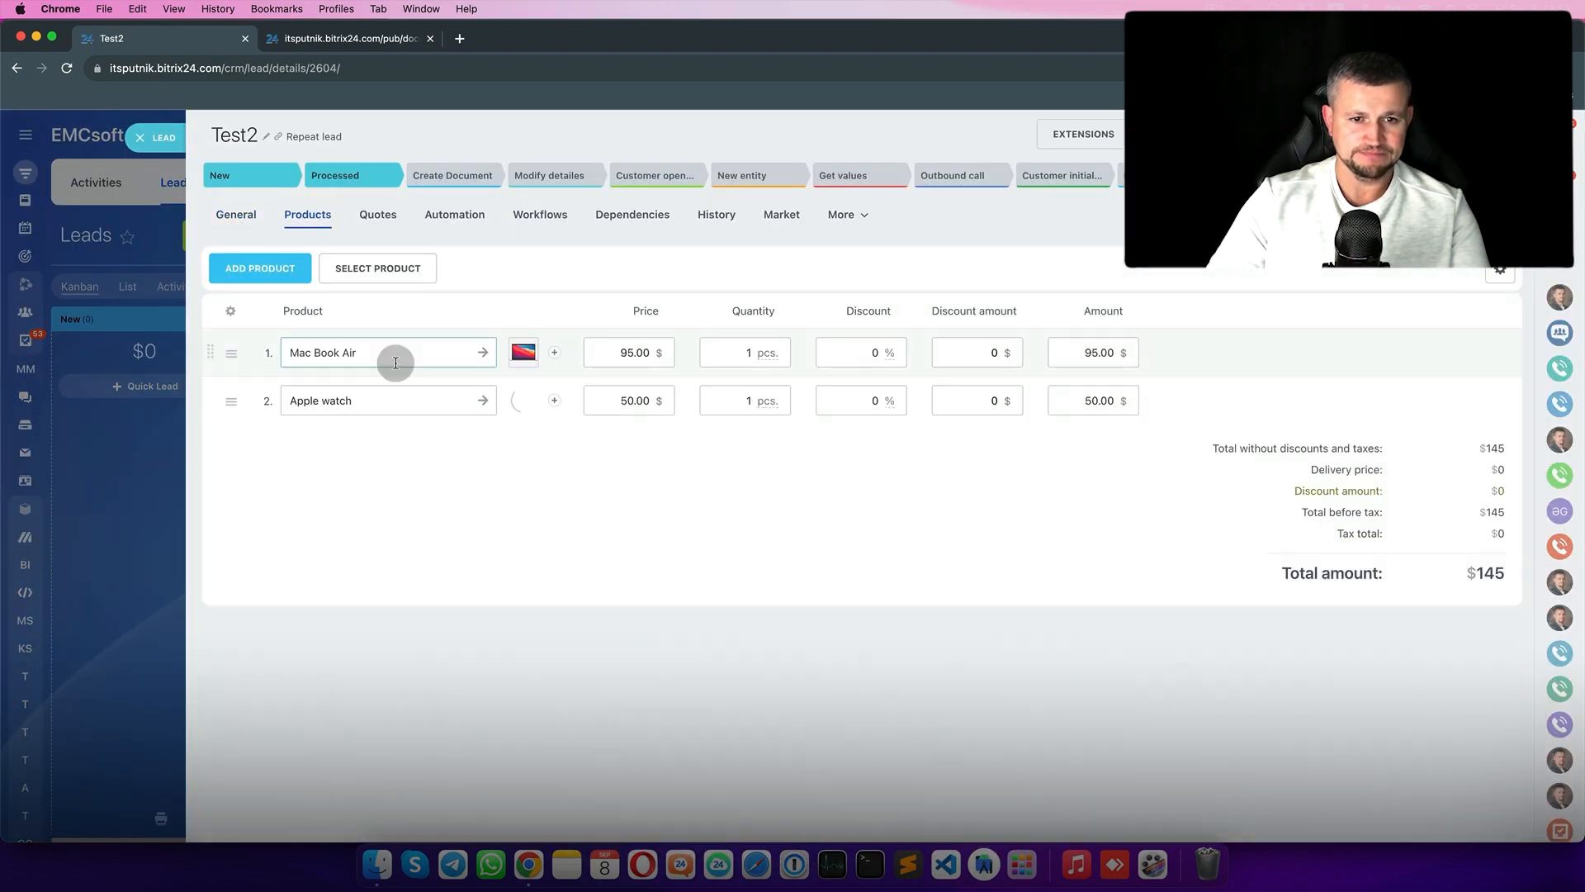
pyautogui.press('Delete')
pyautogui.press('Delete')
pyautogui.press('Delete')
pyautogui.write('80')
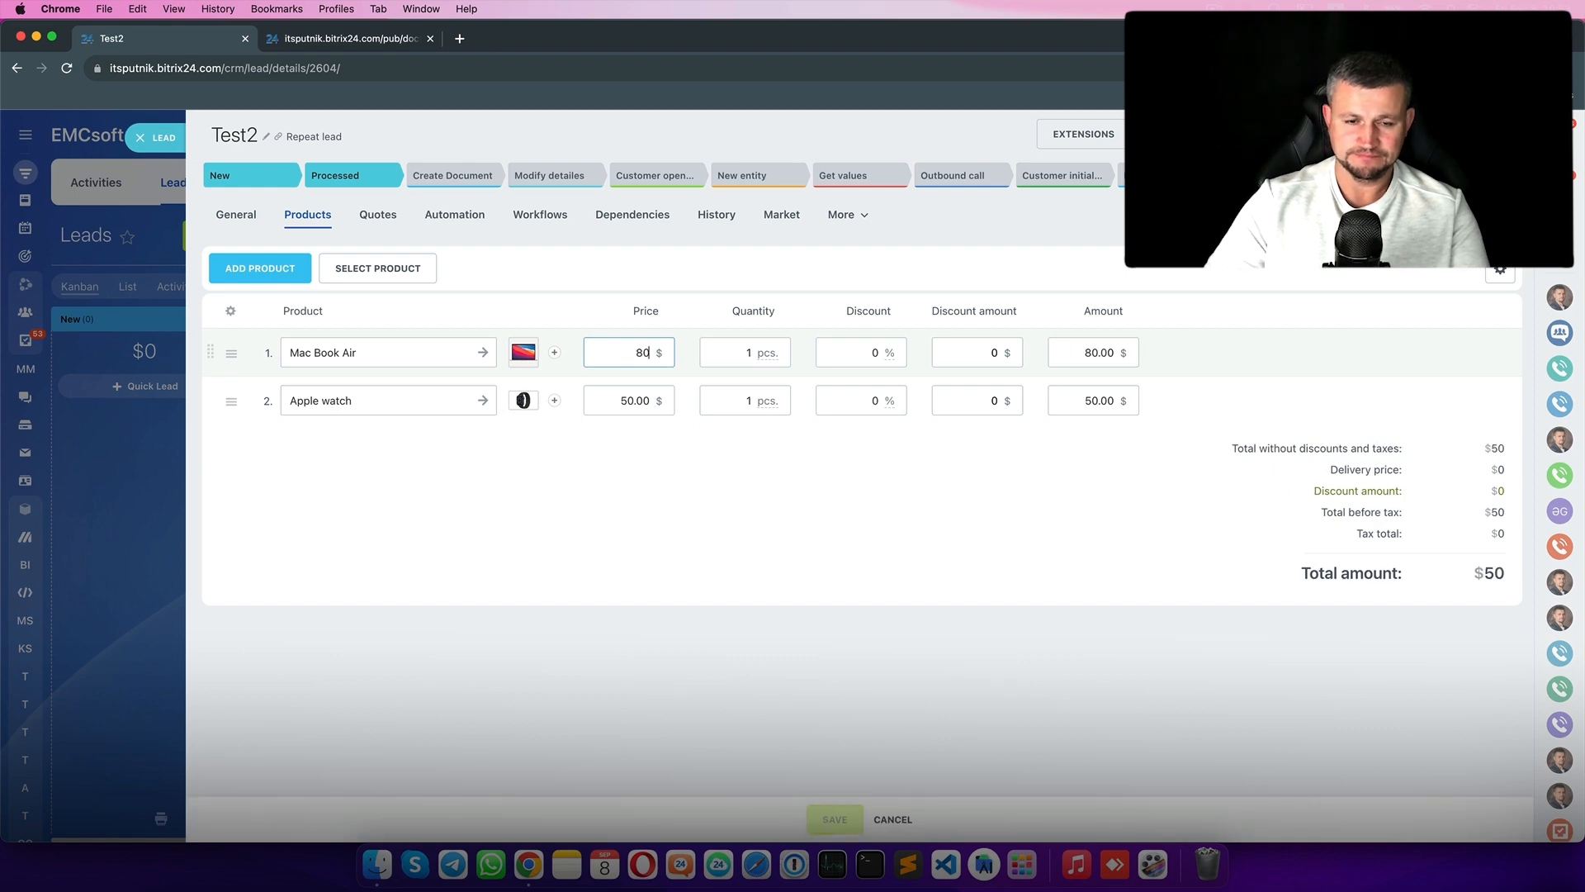
pyautogui.click(846, 812)
pyautogui.click(156, 136)
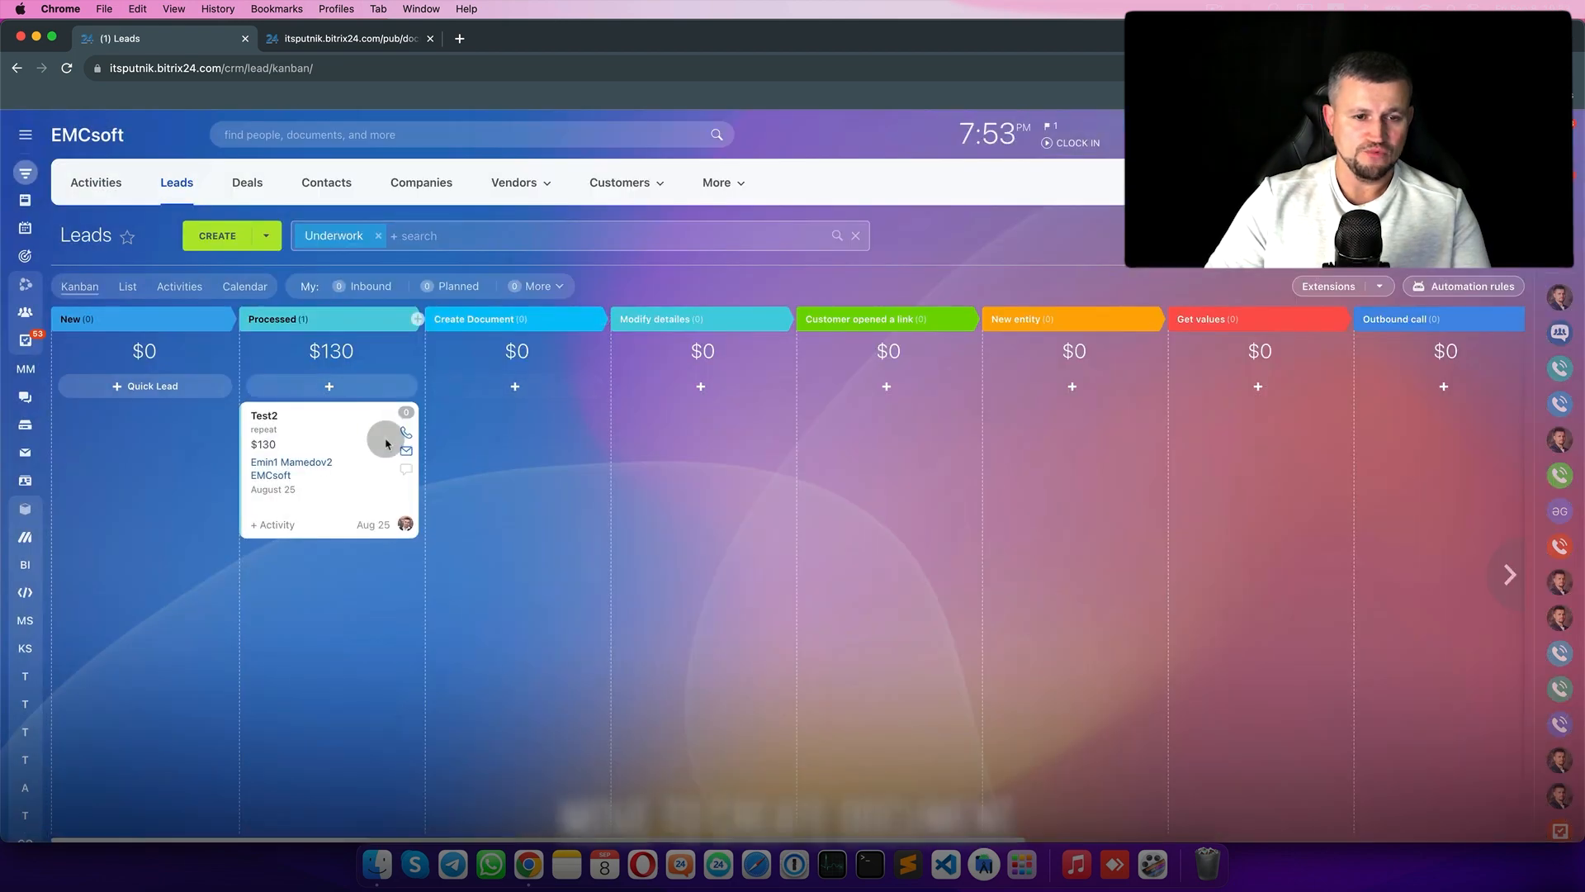
pyautogui.moveTo(386, 442); pyautogui.dragTo(460, 447)
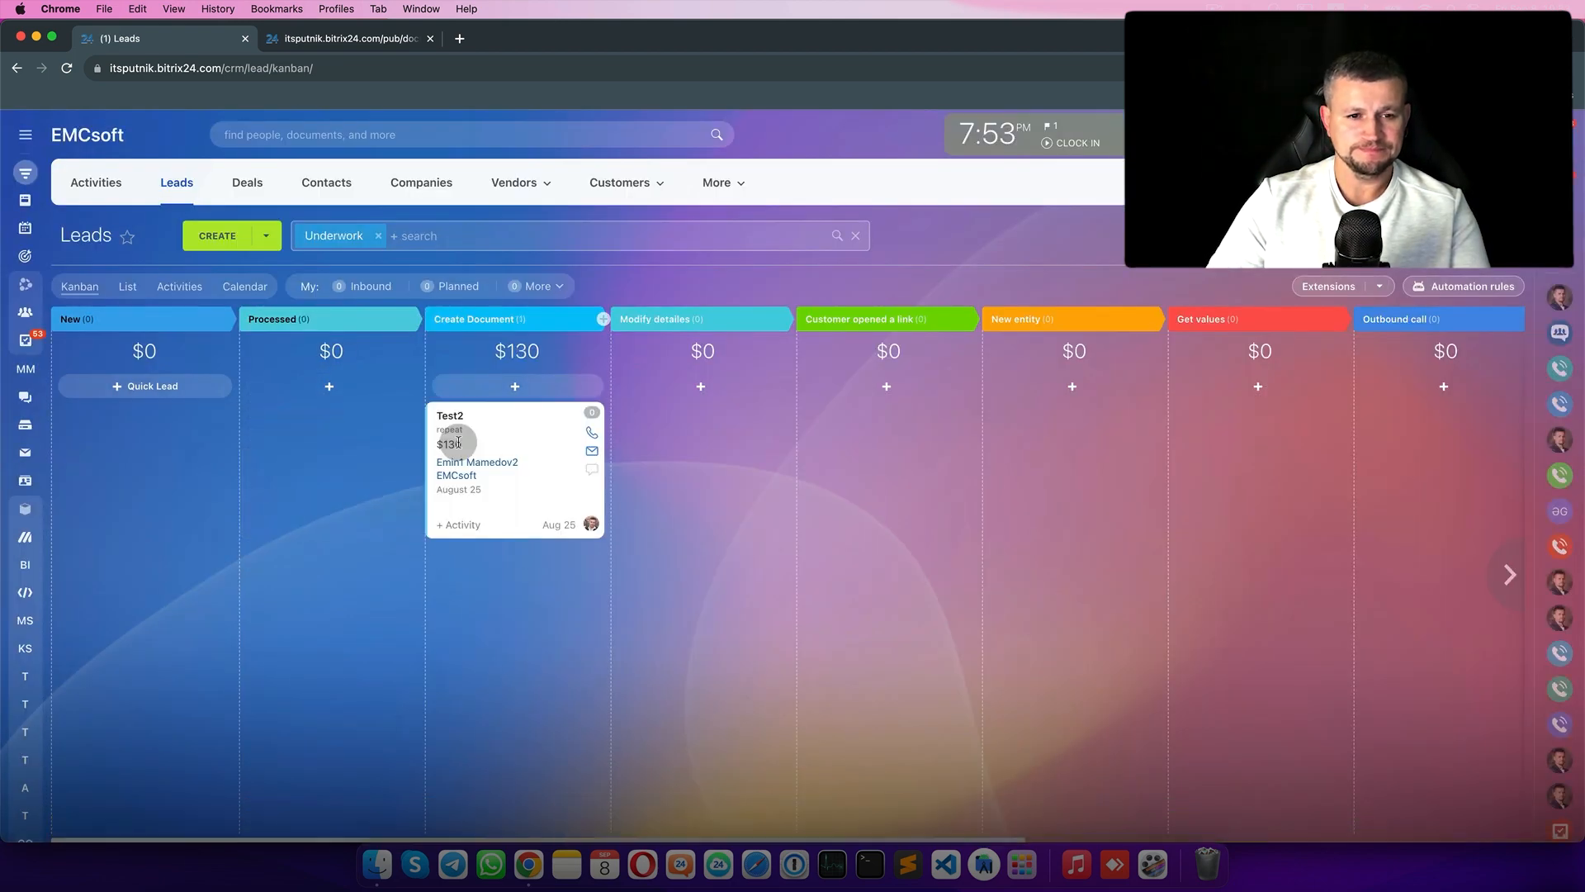
pyautogui.click(66, 69)
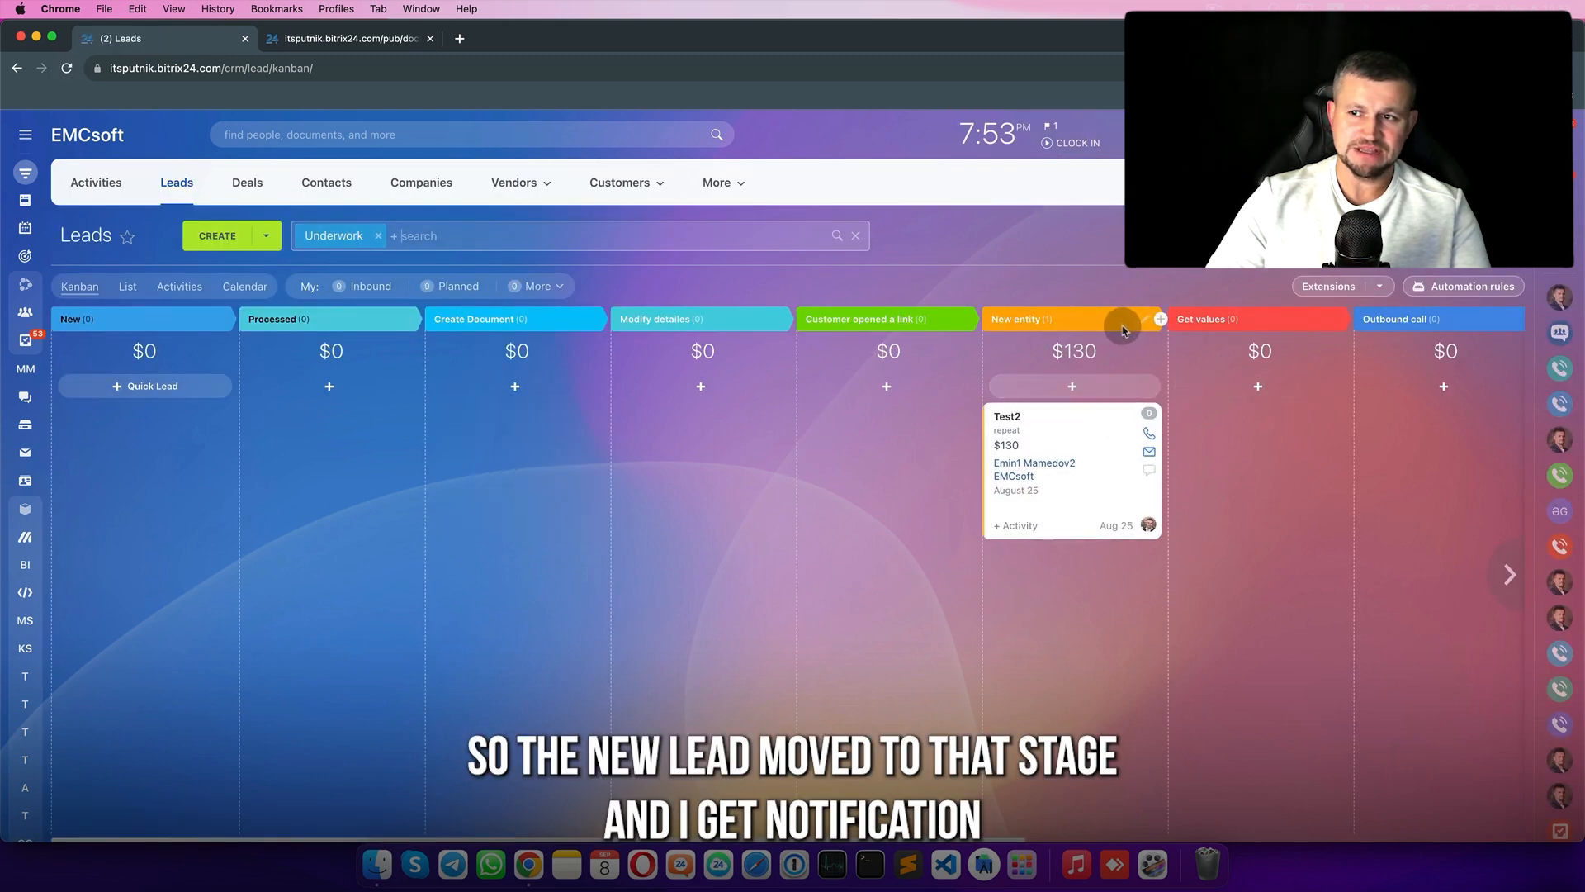
# - Review the notifications panel, close it, and open lead automation rules to add one
pyautogui.click(1560, 184)
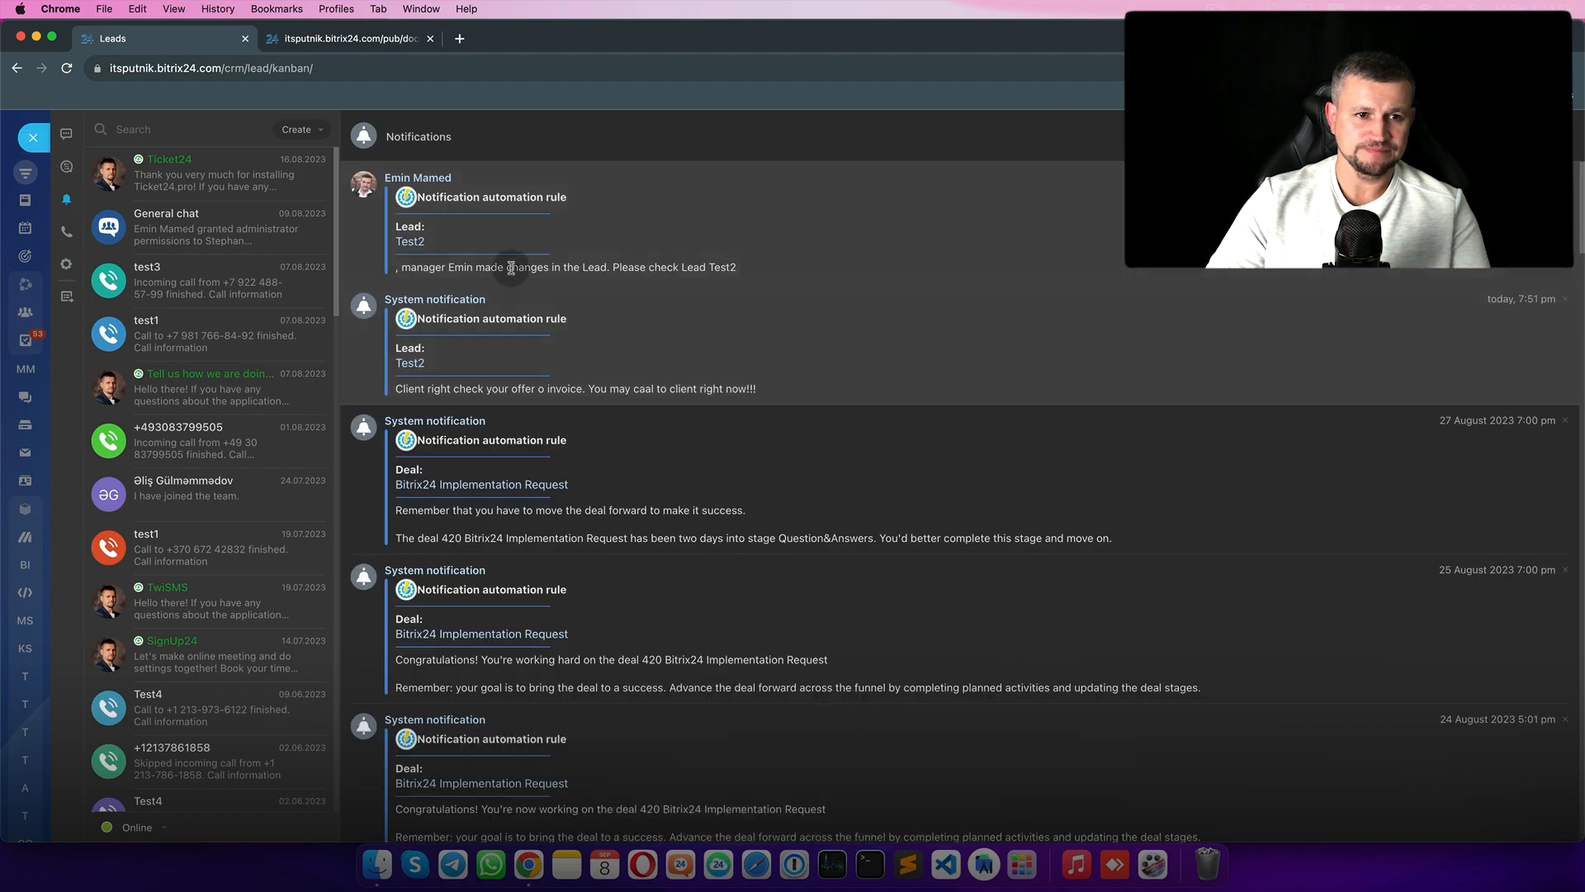
pyautogui.scroll(5, 432, 261)
pyautogui.scroll(2, 432, 262)
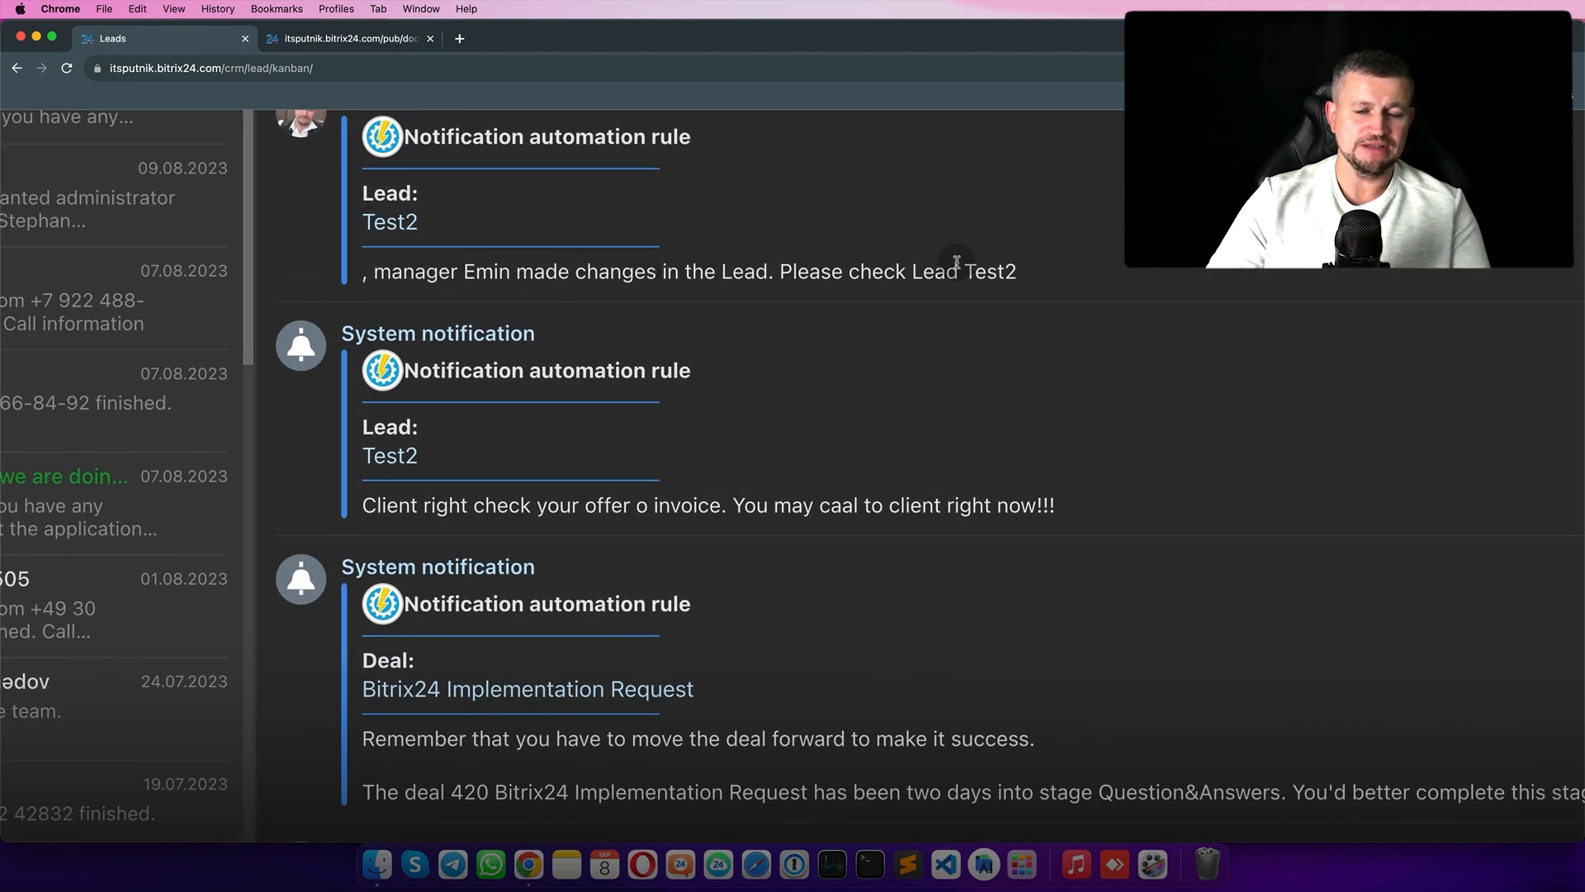
pyautogui.scroll(-7, 957, 264)
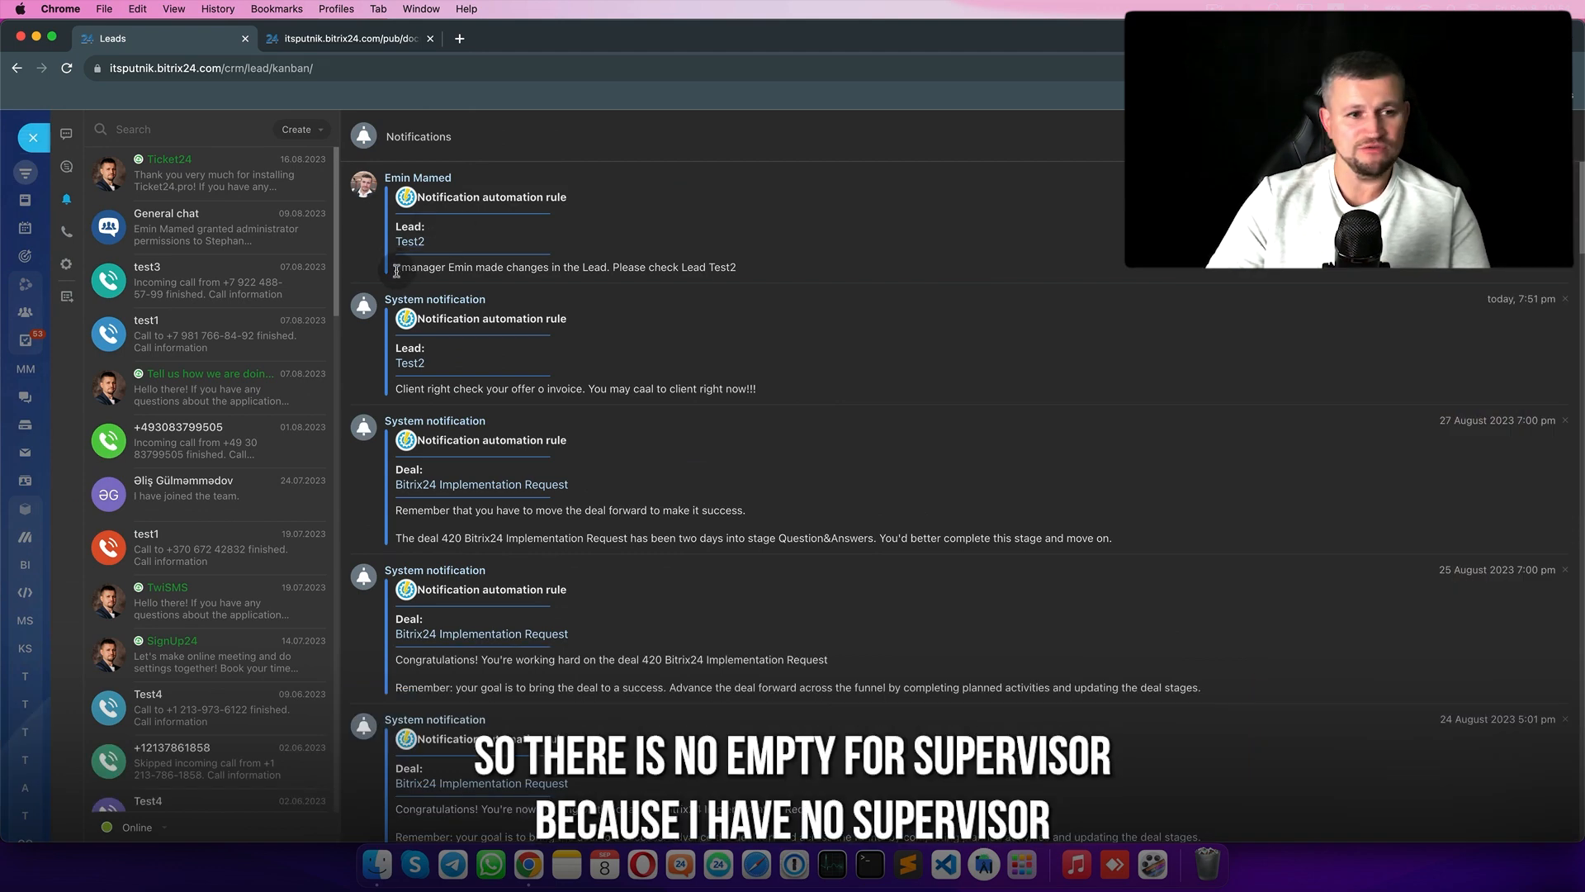
pyautogui.click(32, 140)
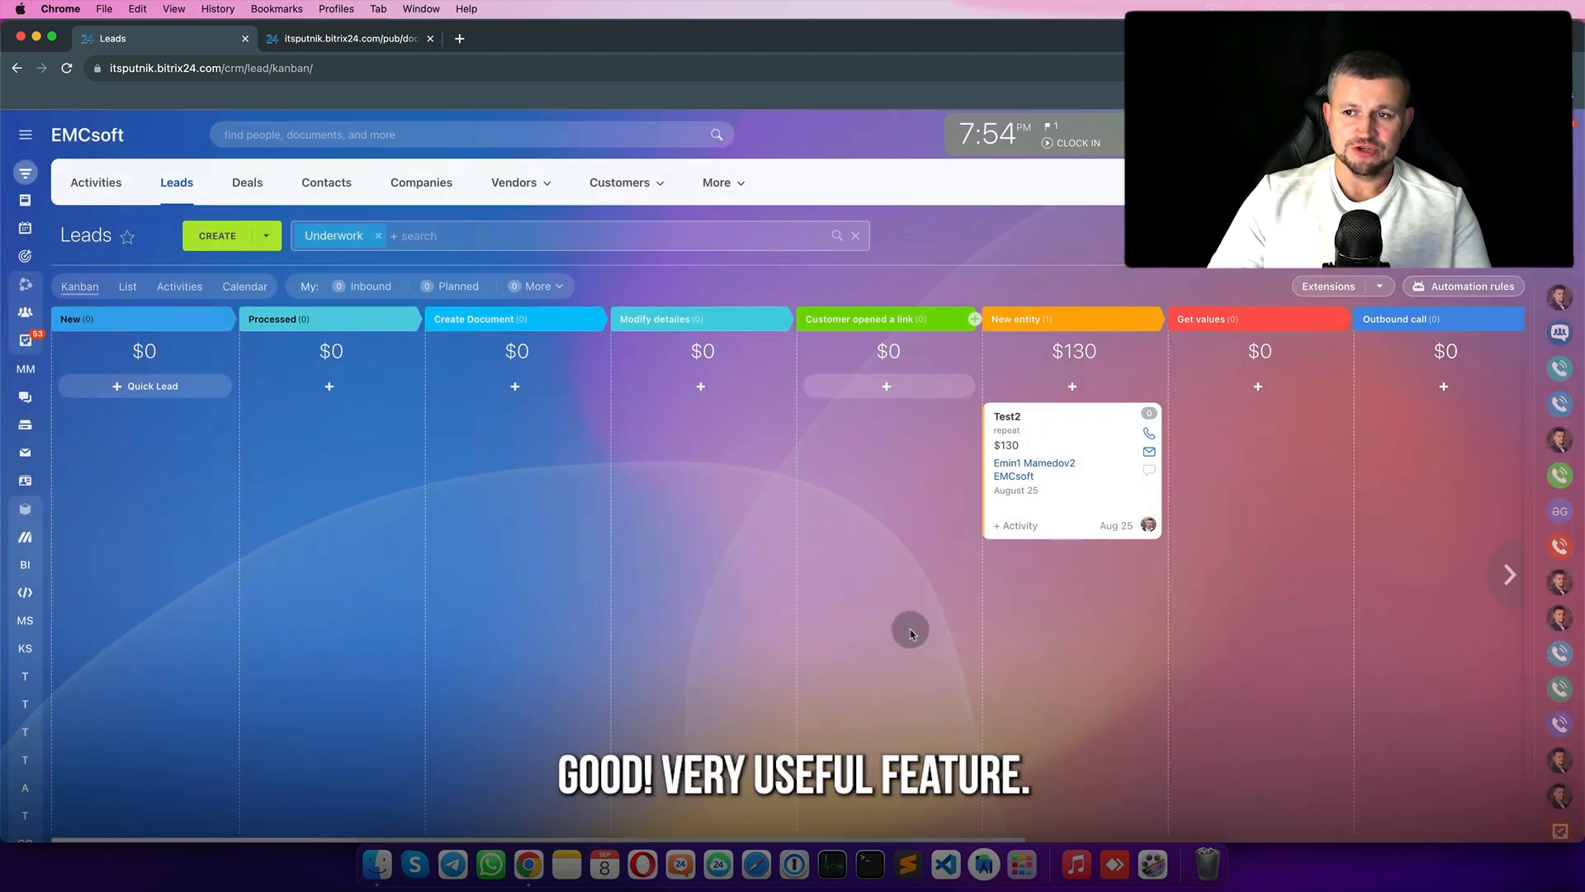
pyautogui.click(1469, 286)
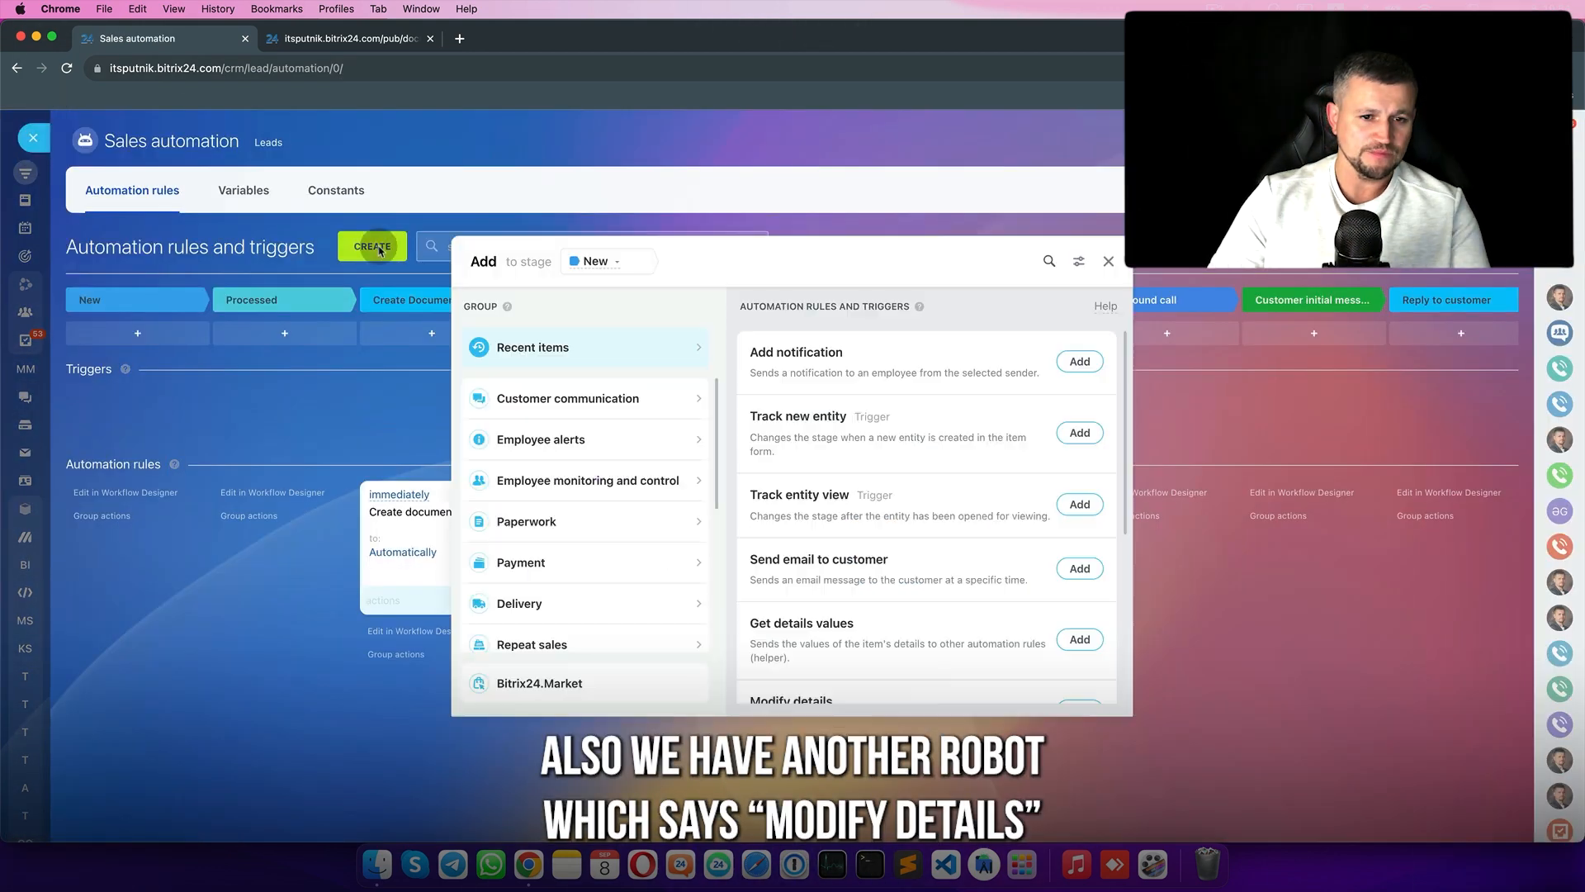
# - Add the Paperwork Modify details rule to the New stage and narrow the browser window
pyautogui.click(561, 521)
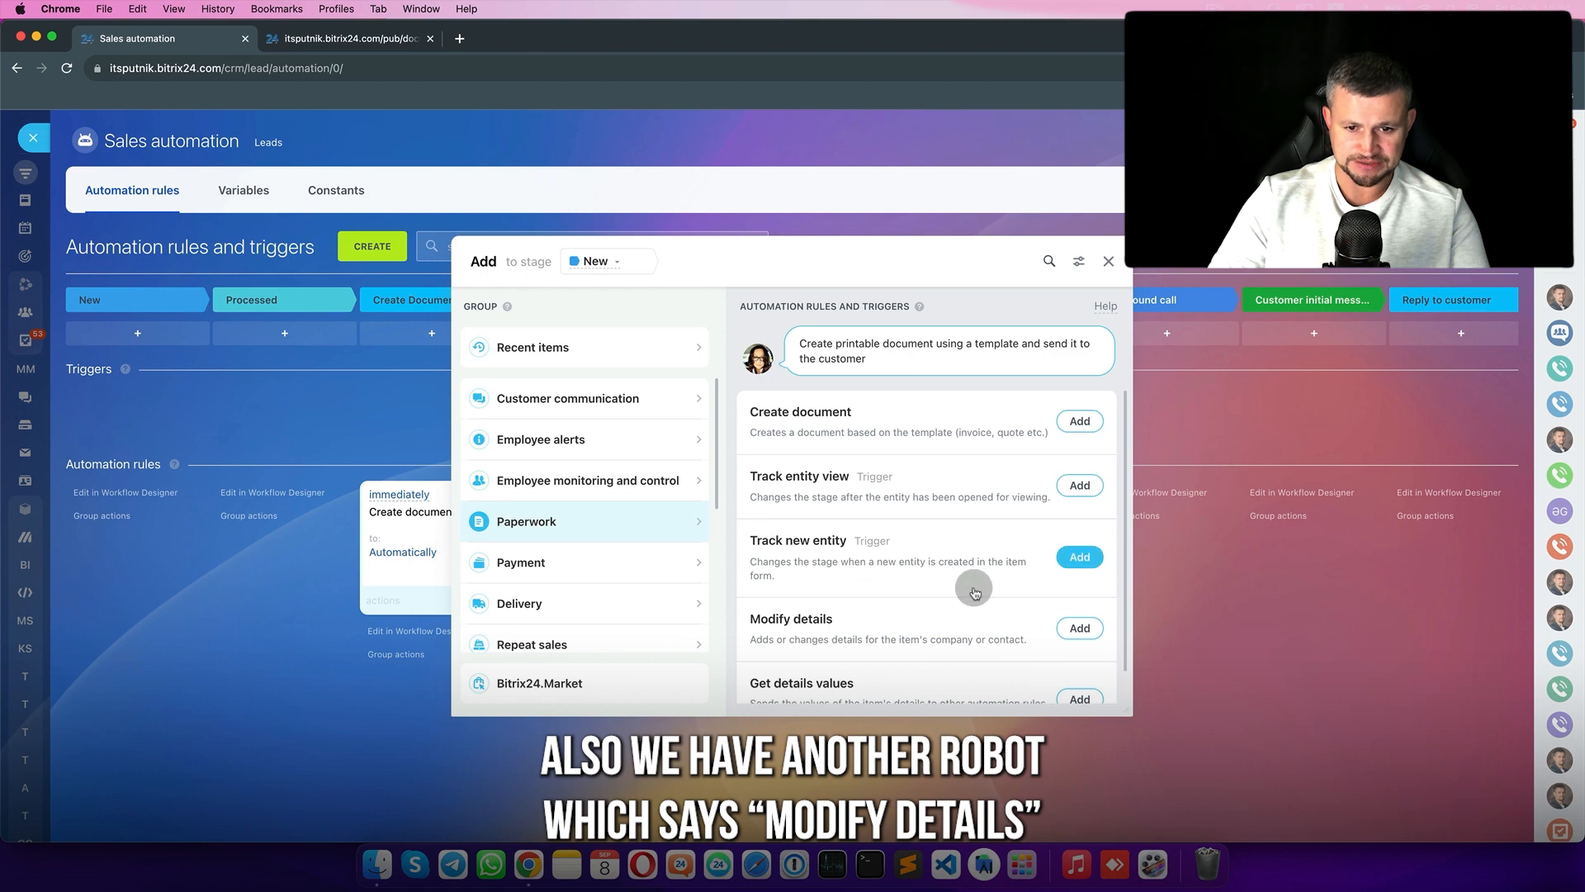
pyautogui.scroll(-1, 1008, 590)
pyautogui.click(1085, 594)
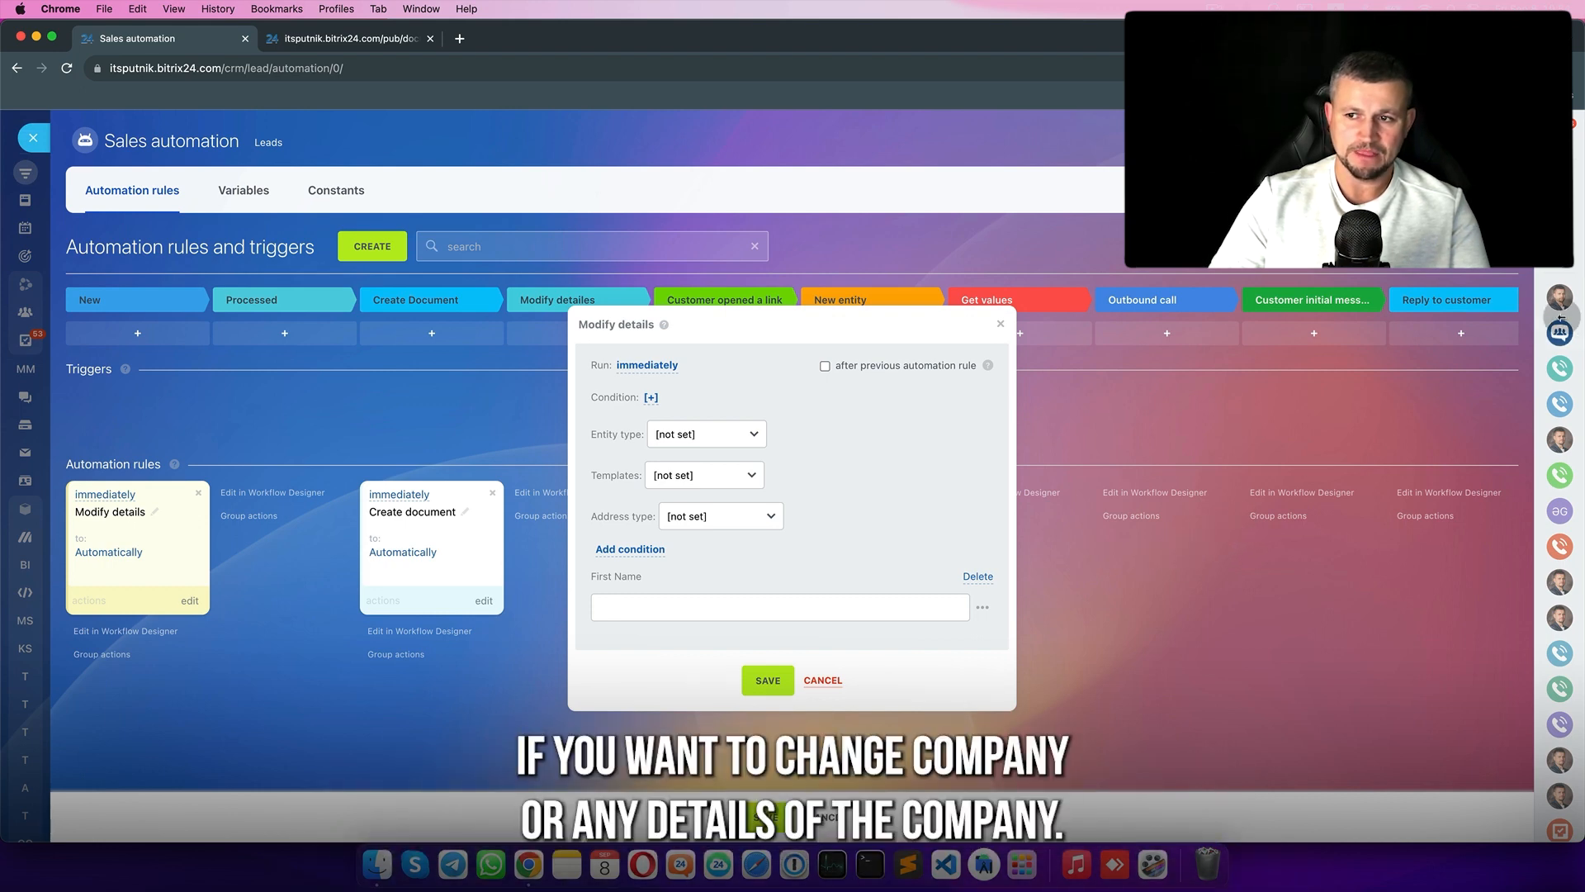
pyautogui.moveTo(1561, 318); pyautogui.dragTo(1199, 319)
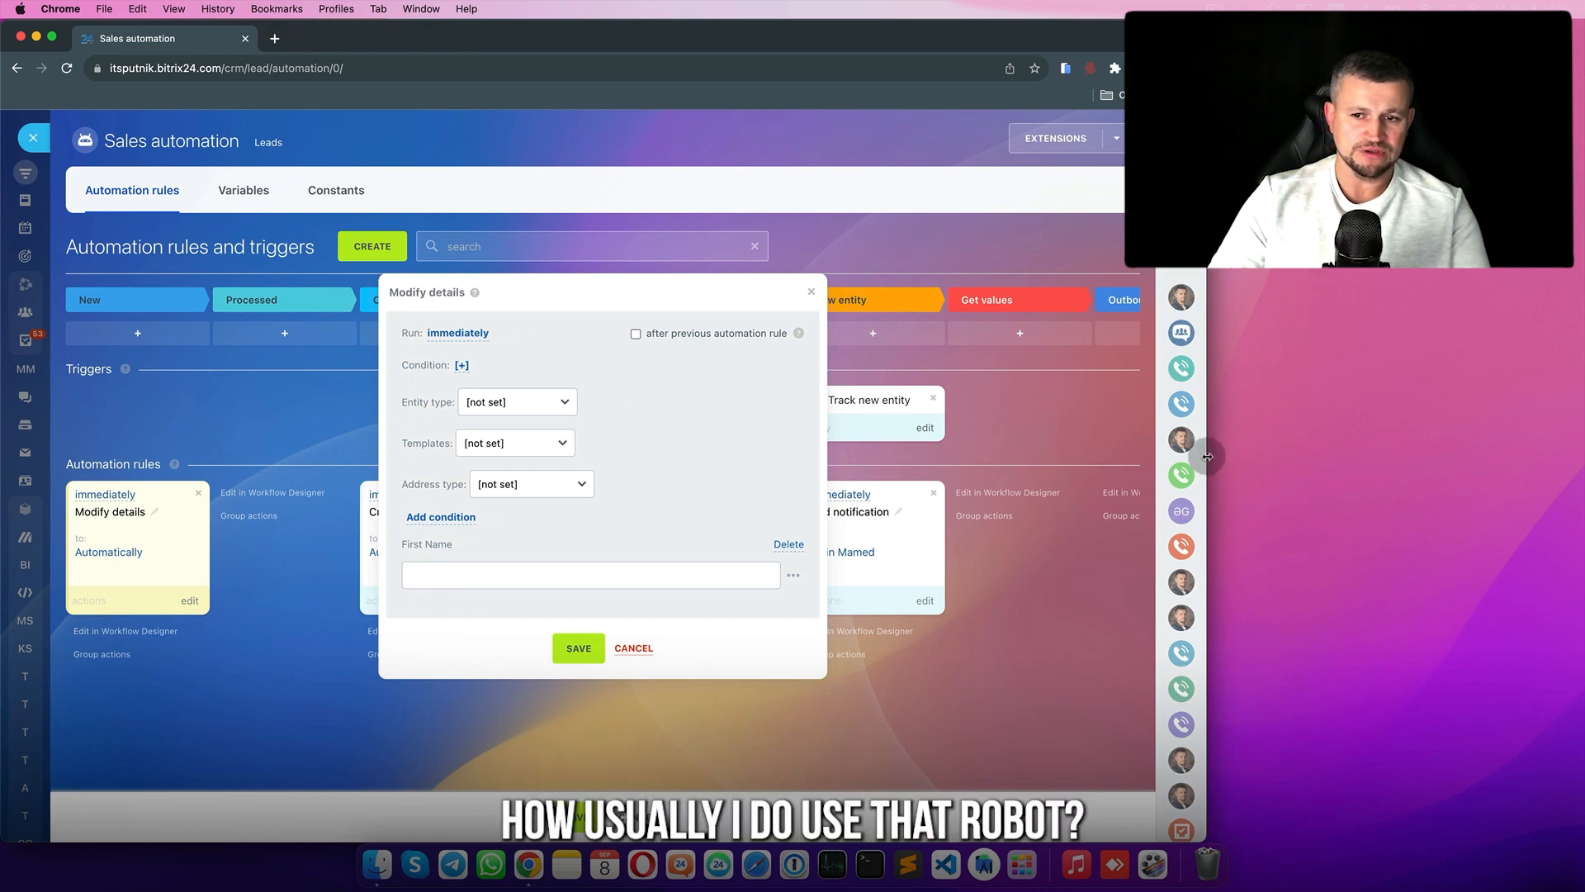
pyautogui.moveTo(1207, 457); pyautogui.dragTo(1096, 442)
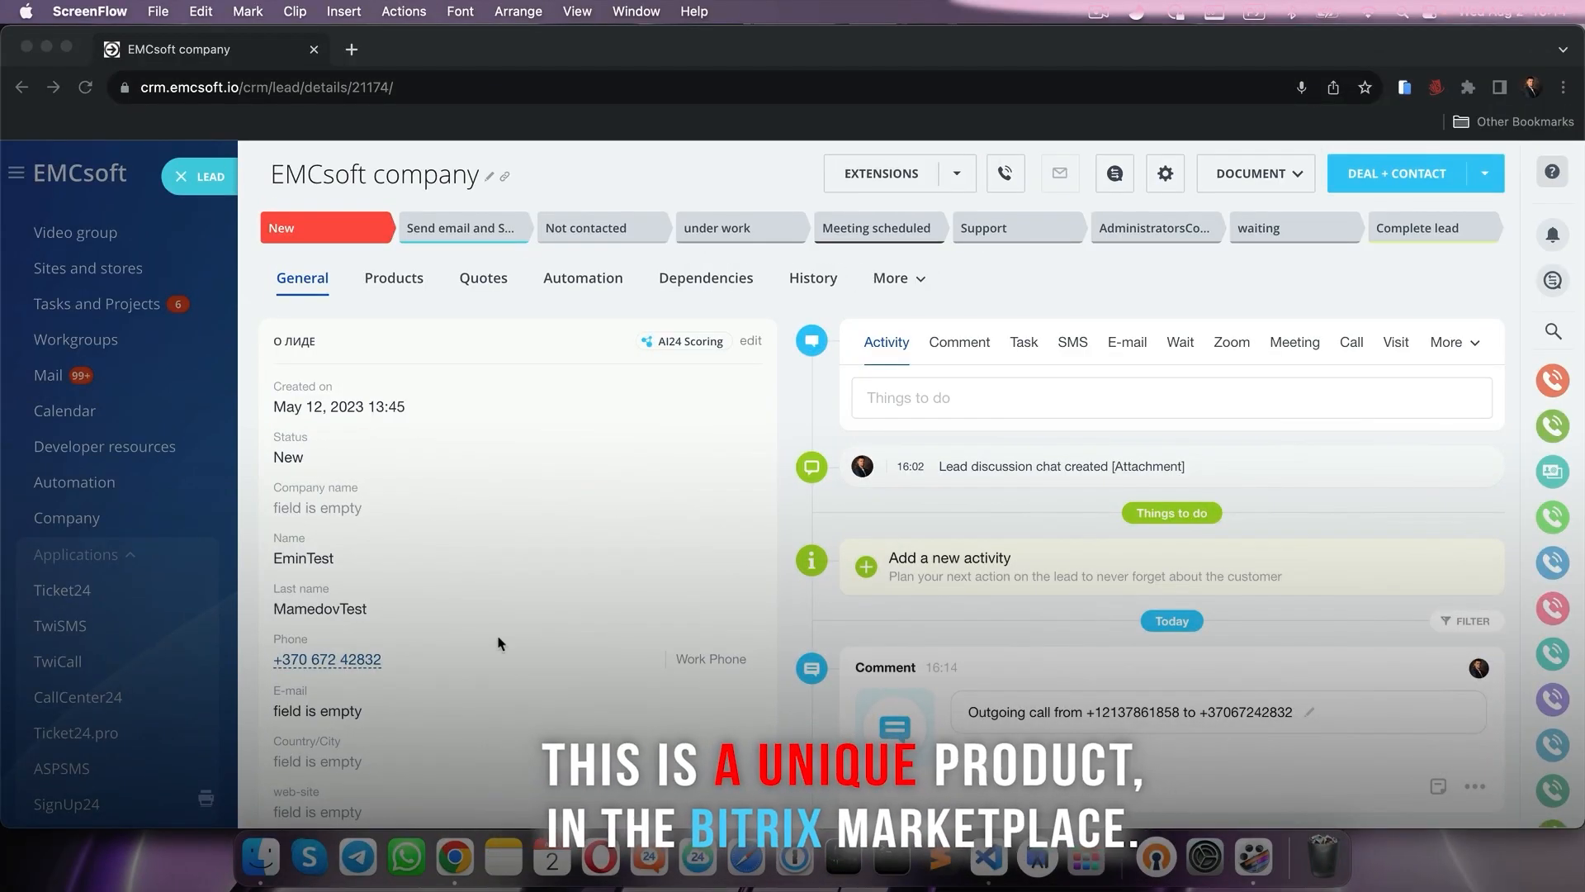
# - Call the EMCsoft lead's phone number from the chosen outgoing line
pyautogui.click(360, 670)
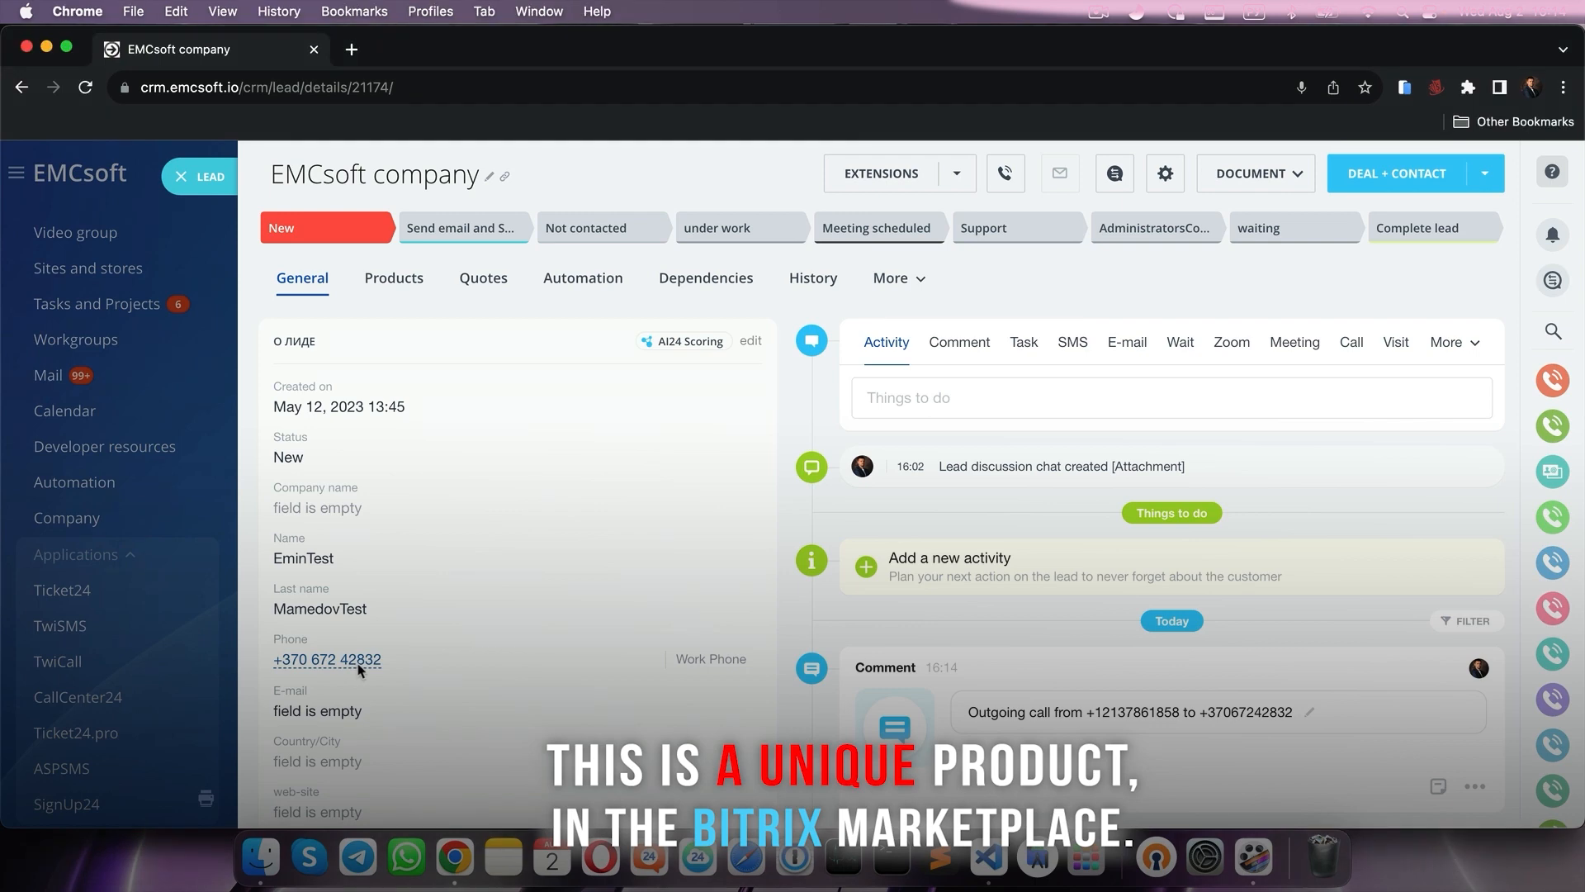
pyautogui.click(302, 665)
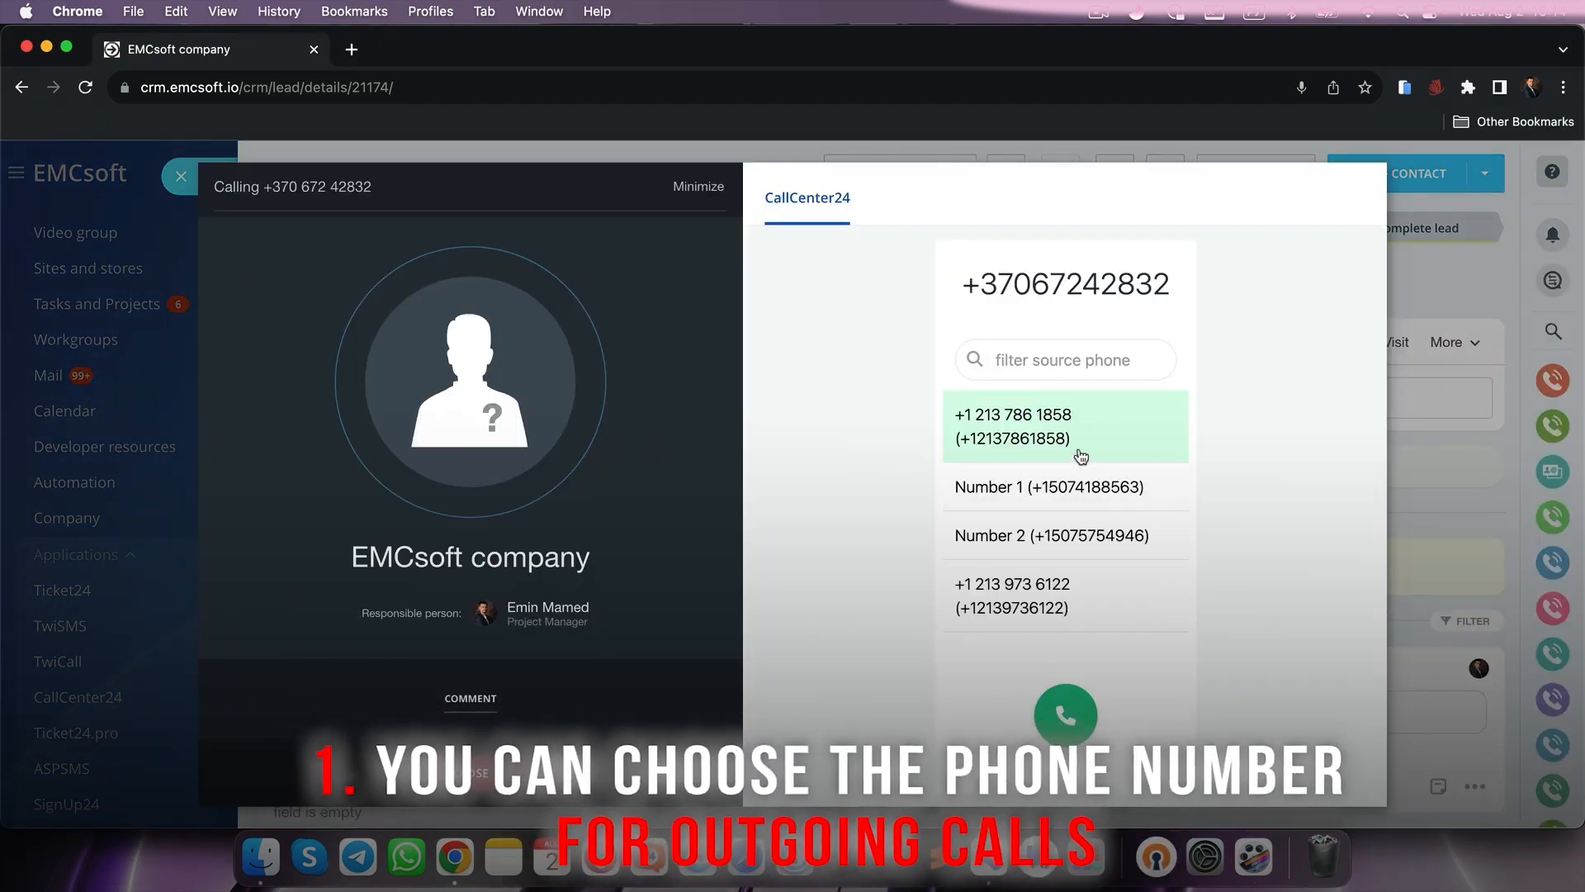
pyautogui.click(1066, 715)
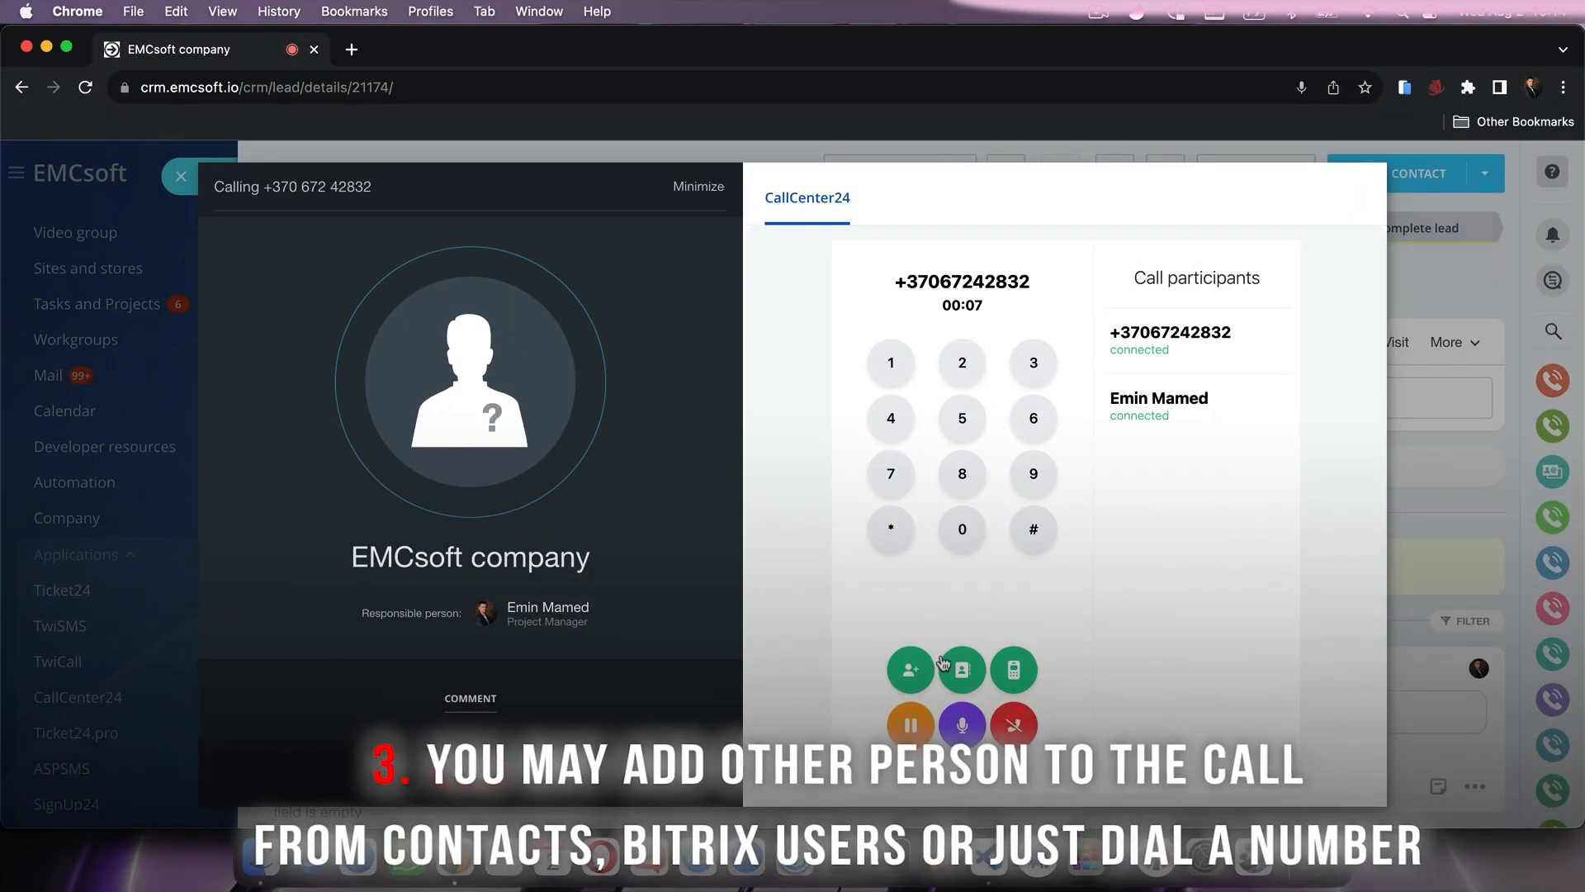
# - Add a participant to the call by phone, entering a number starting +12969
pyautogui.click(964, 671)
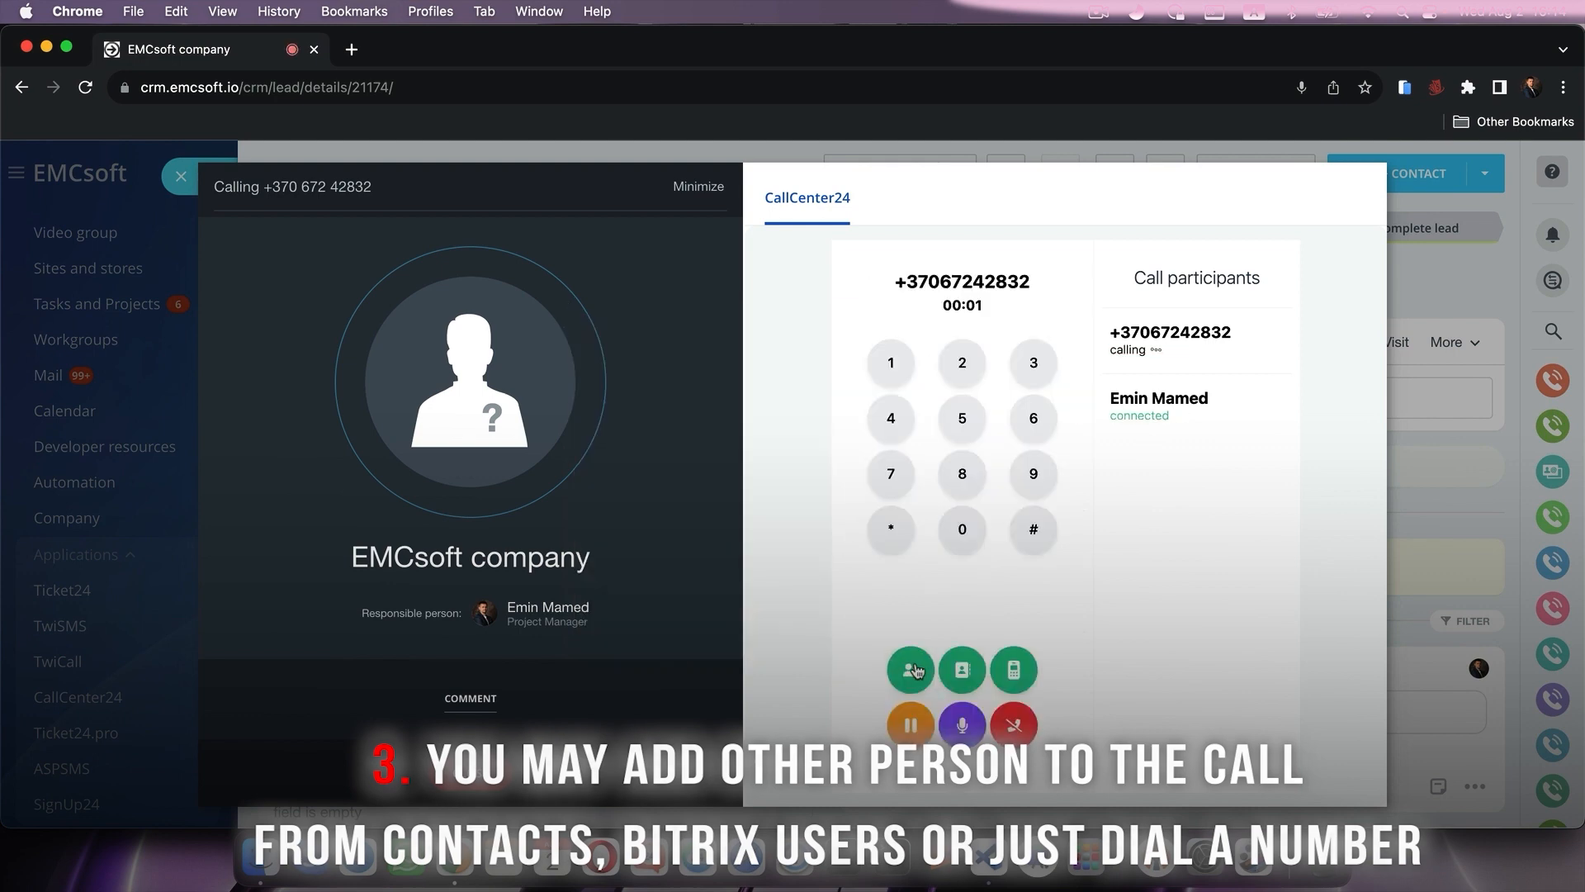
pyautogui.click(912, 669)
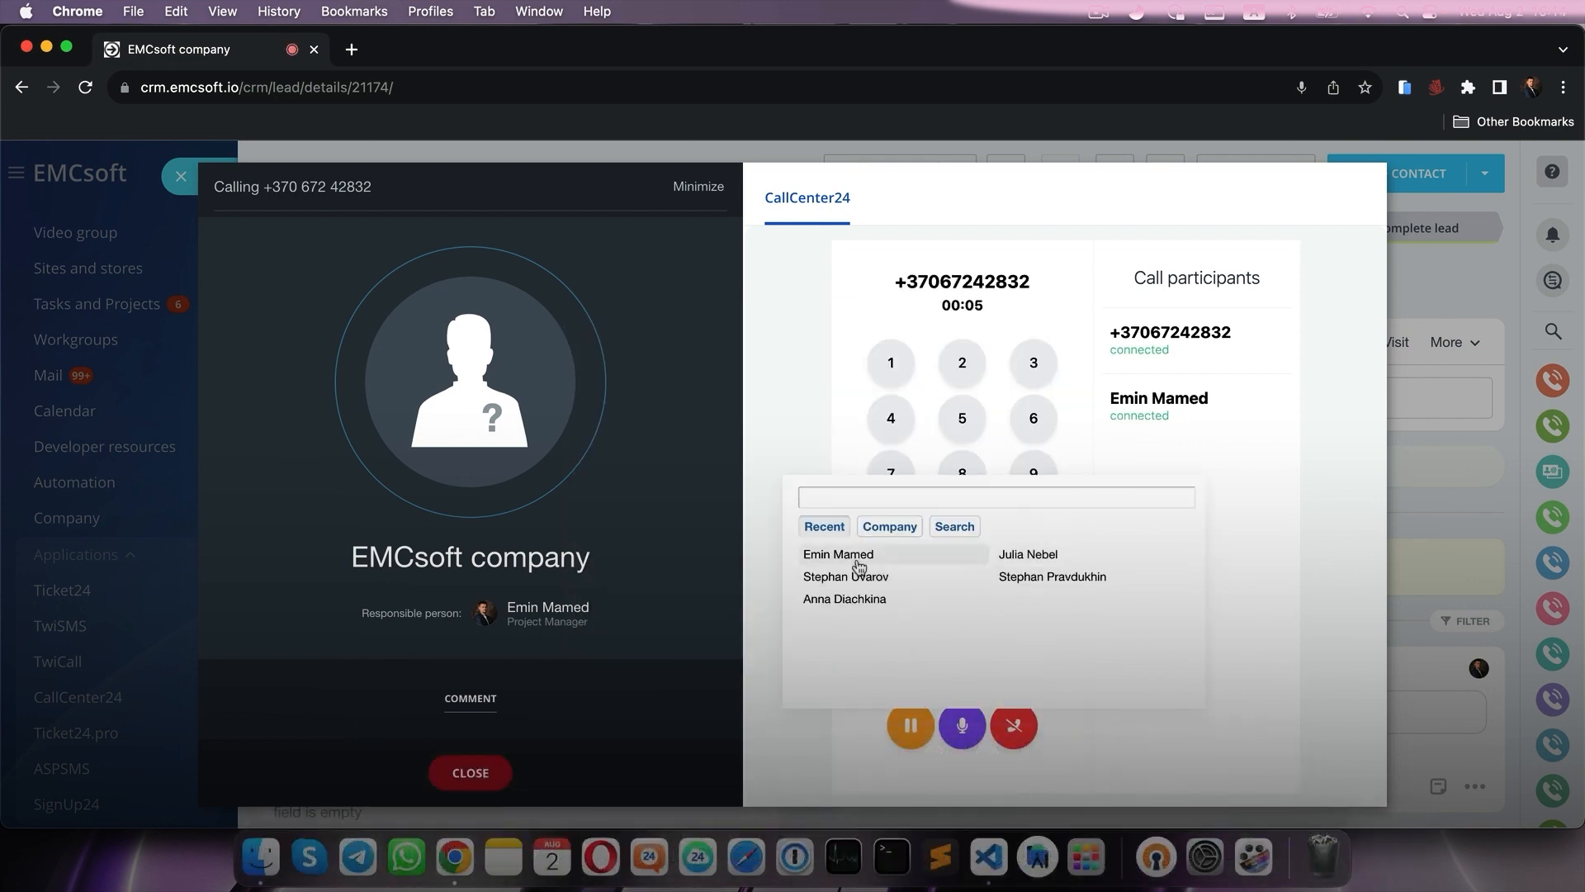
pyautogui.moveTo(864, 584)
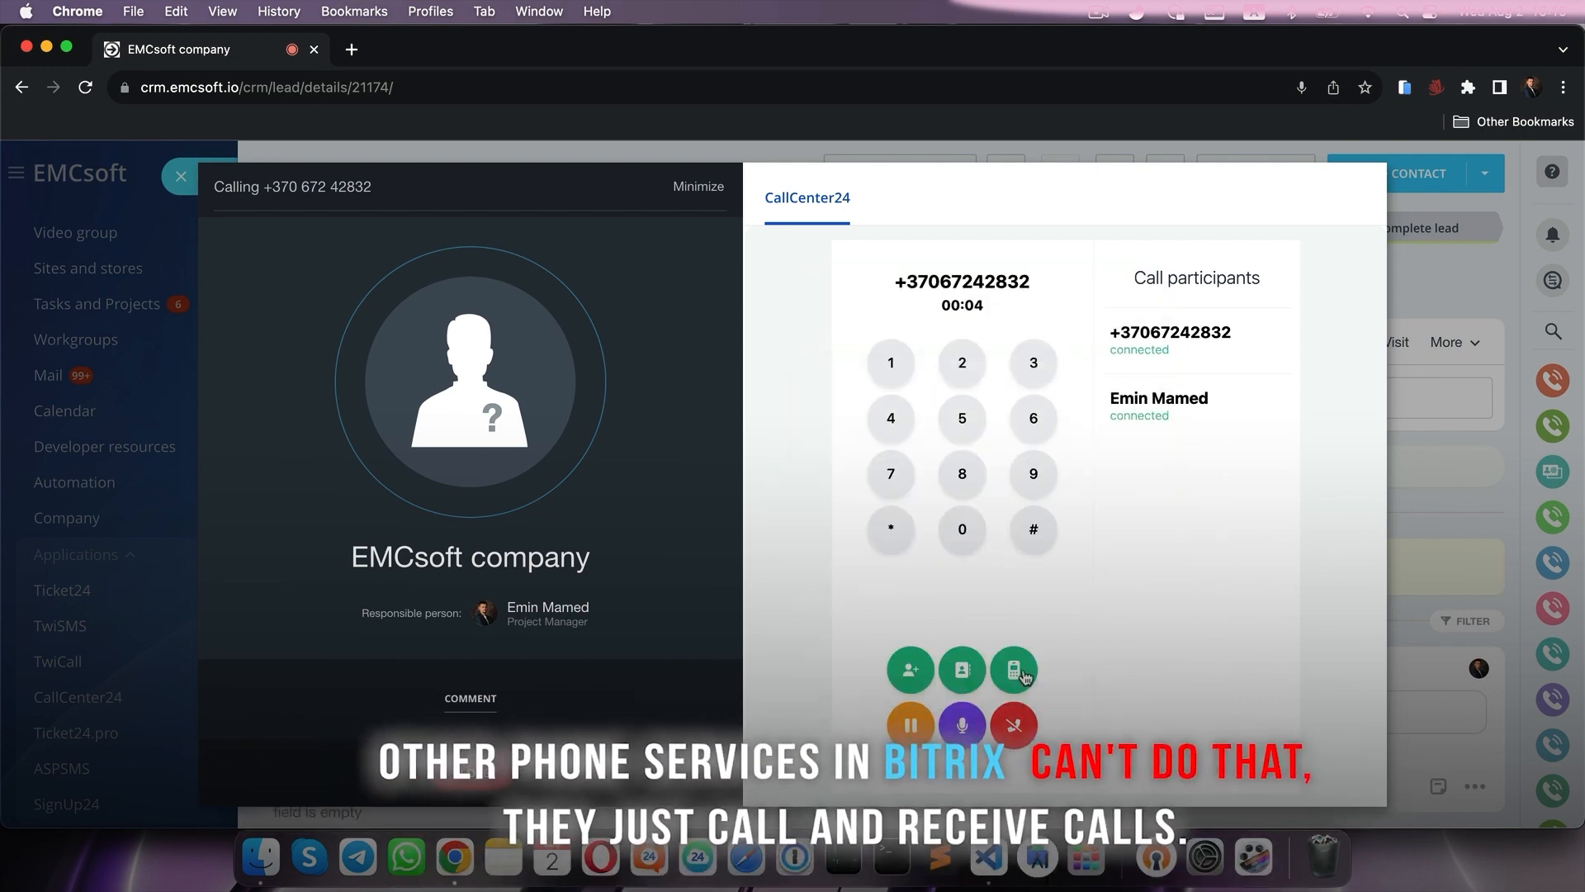
pyautogui.click(1015, 670)
pyautogui.write('+12969')
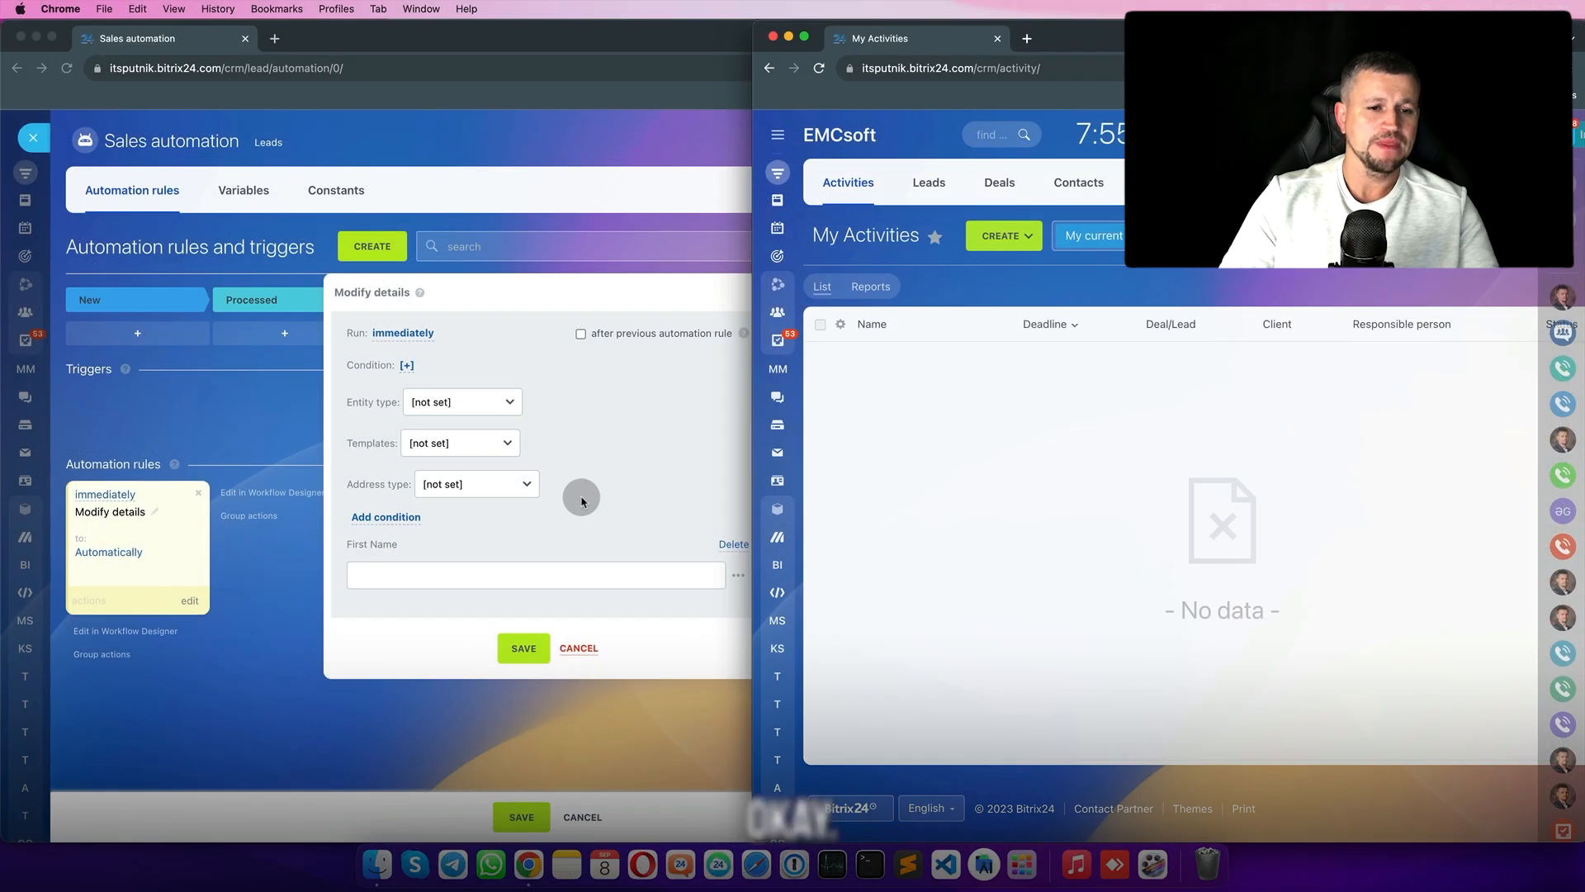
pyautogui.click(454, 402)
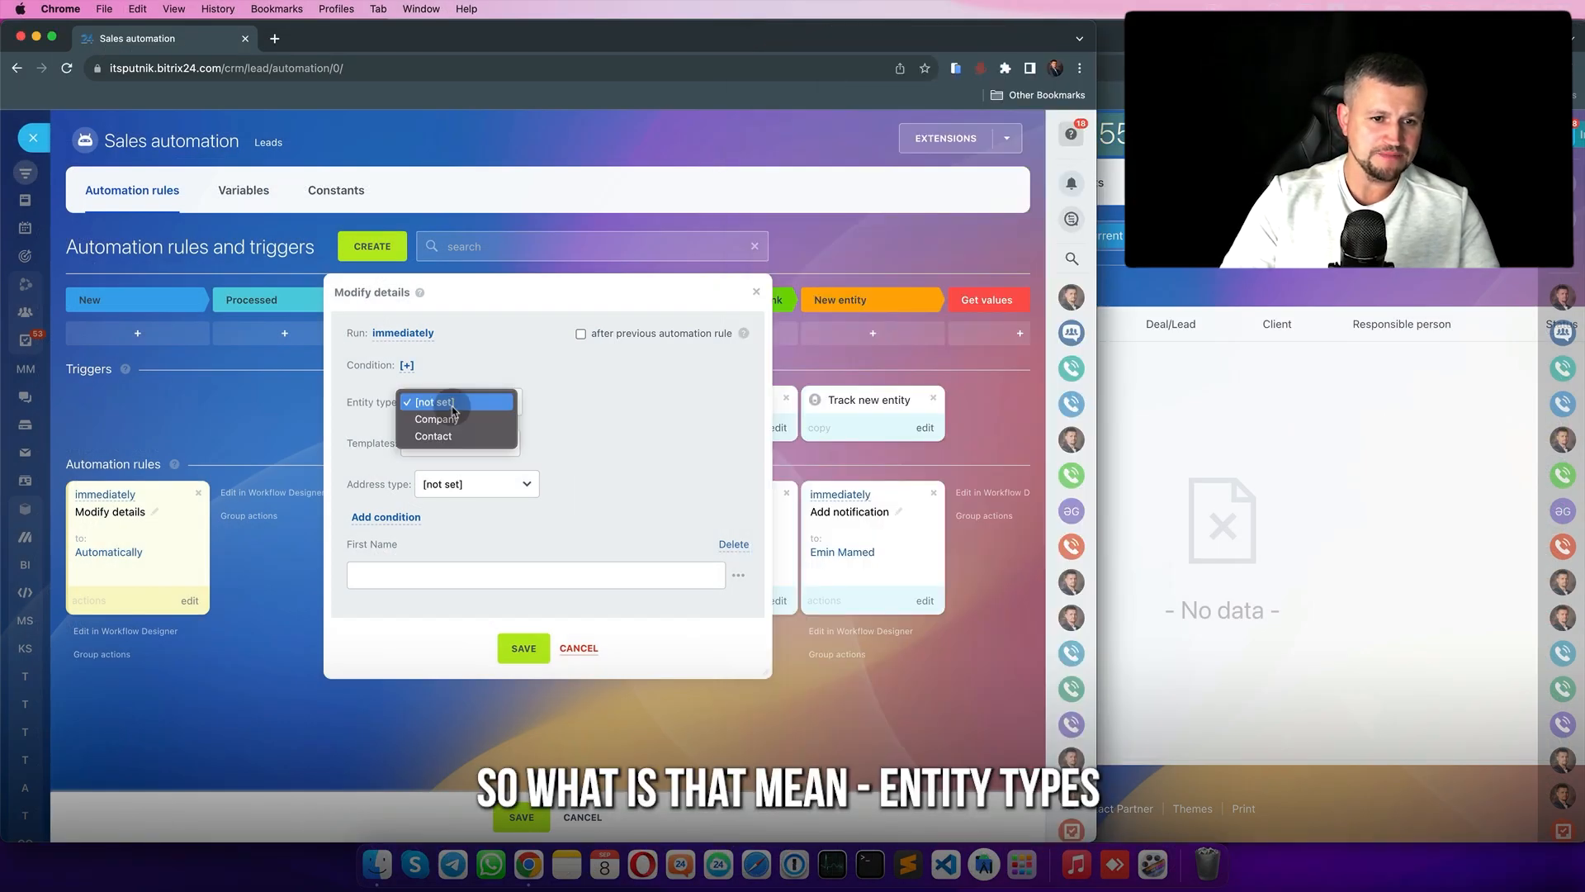
pyautogui.click(534, 350)
pyautogui.click(421, 402)
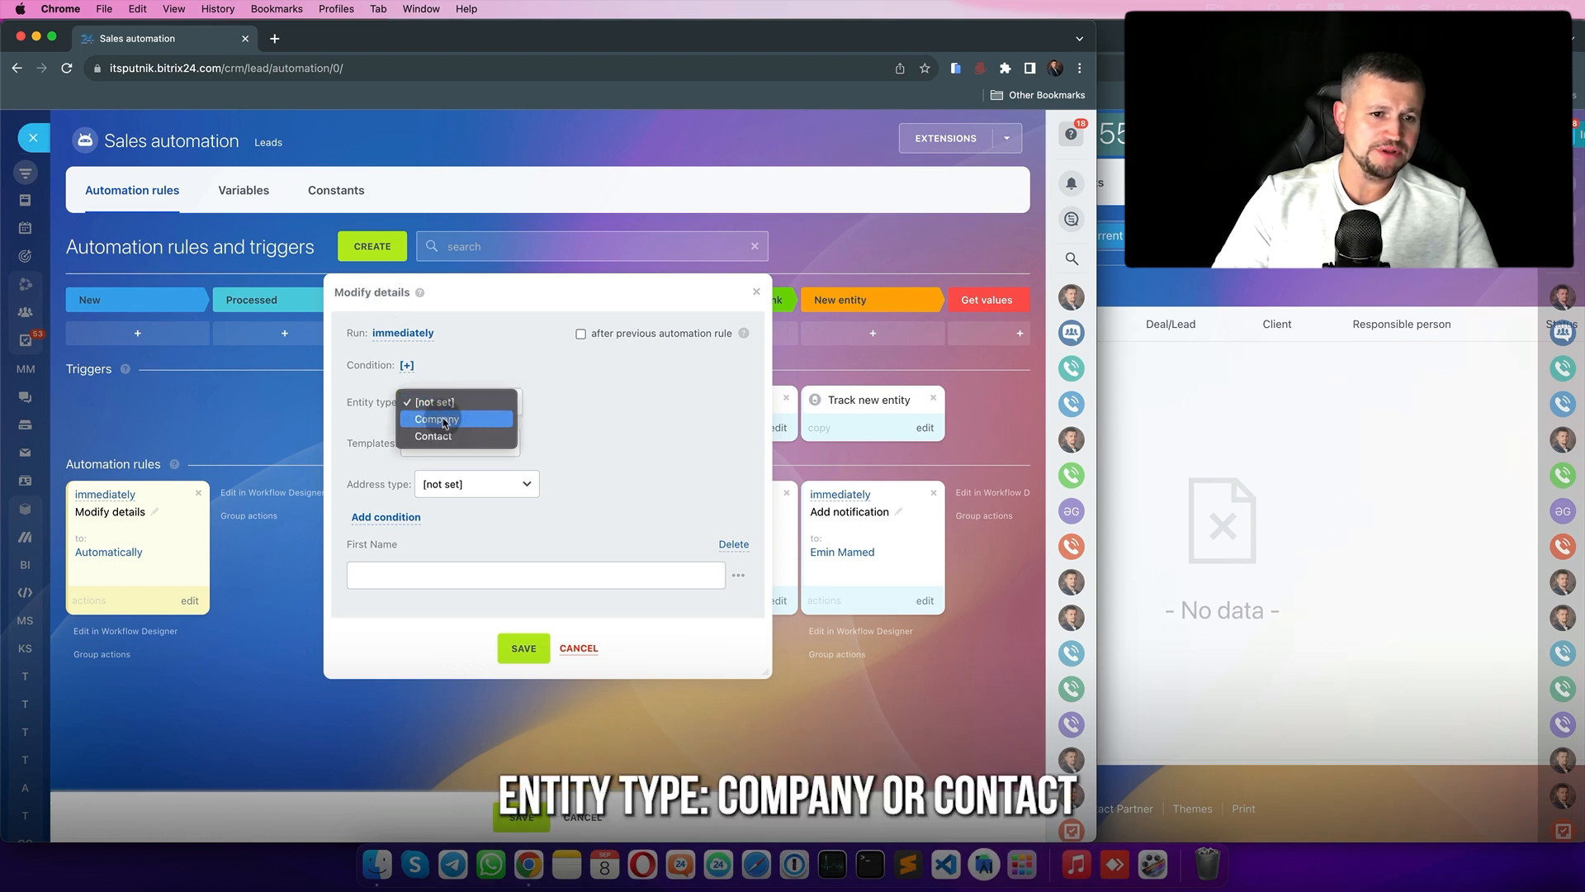
pyautogui.click(485, 369)
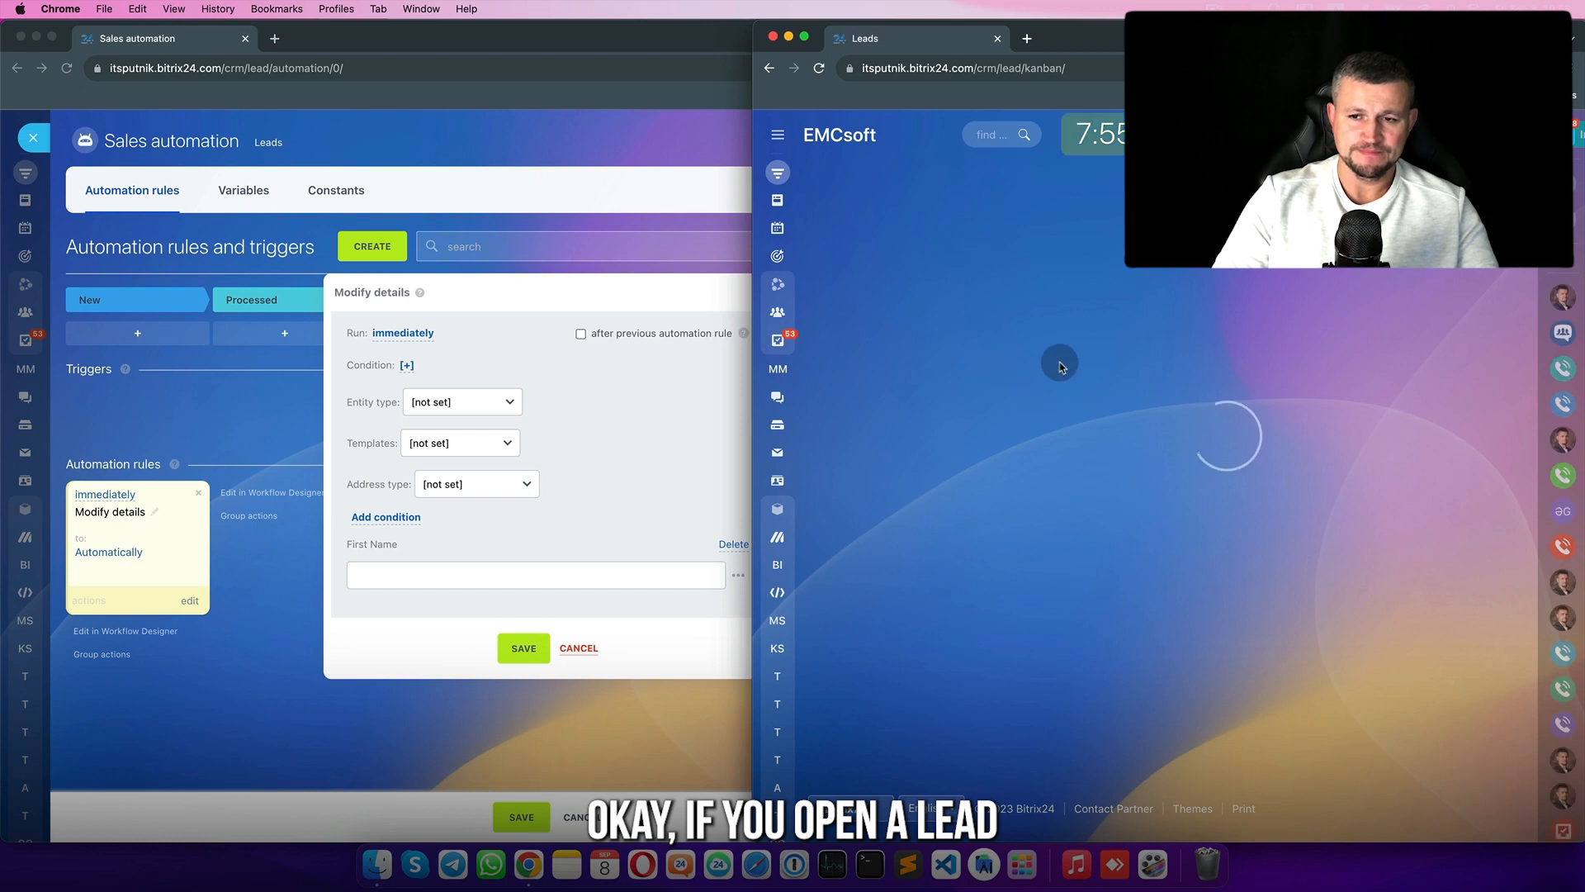
# - Move lead Test2 back to Processed and open its details
pyautogui.moveTo(1415, 287); pyautogui.dragTo(896, 287)
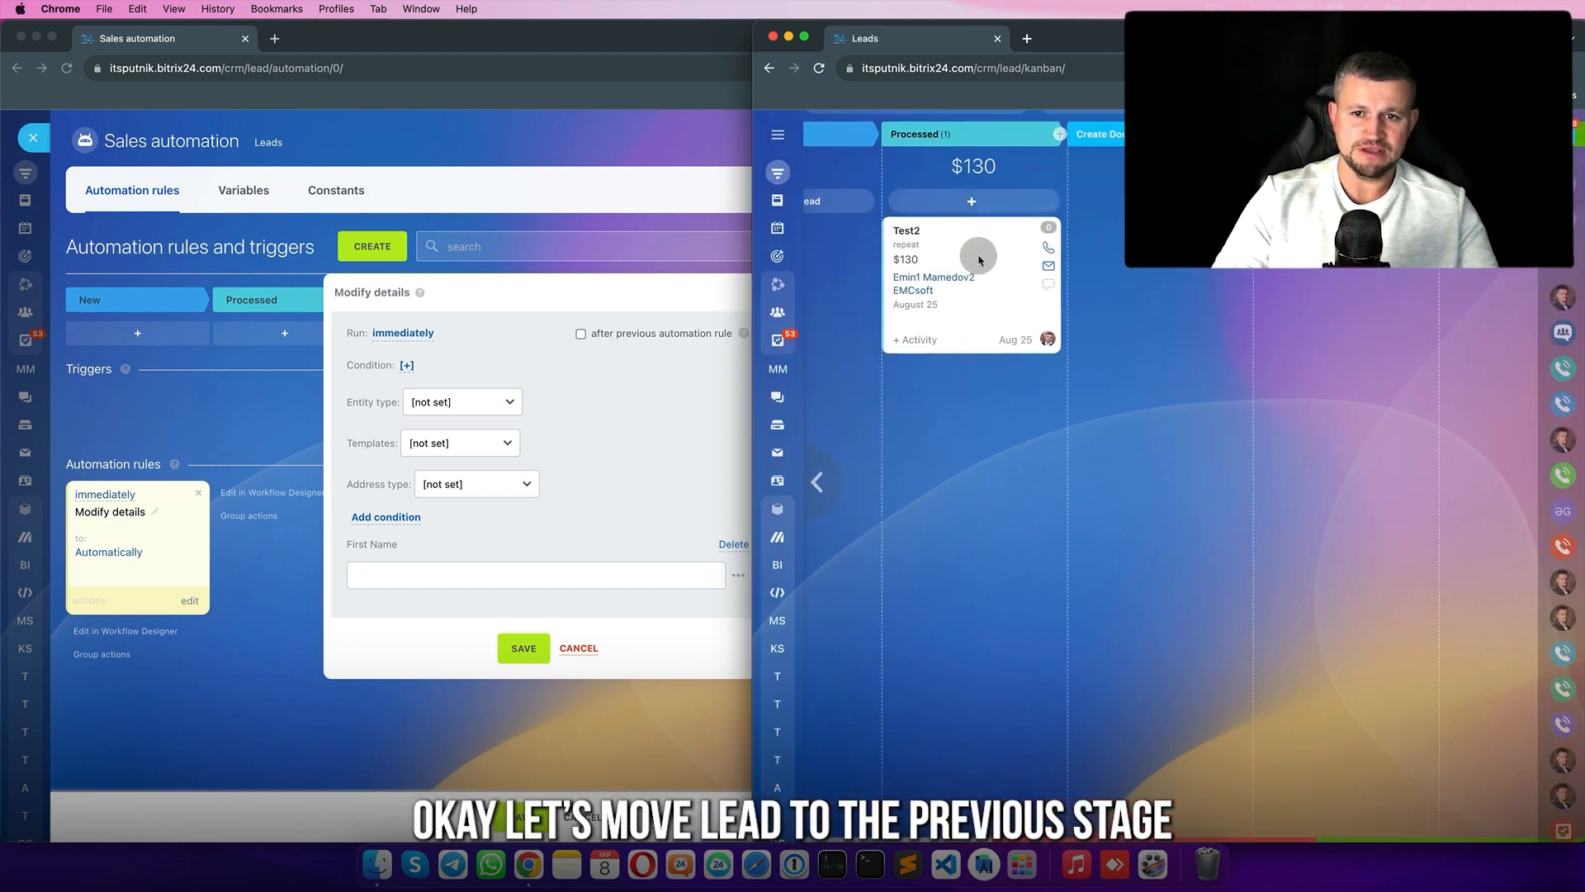
pyautogui.click(915, 437)
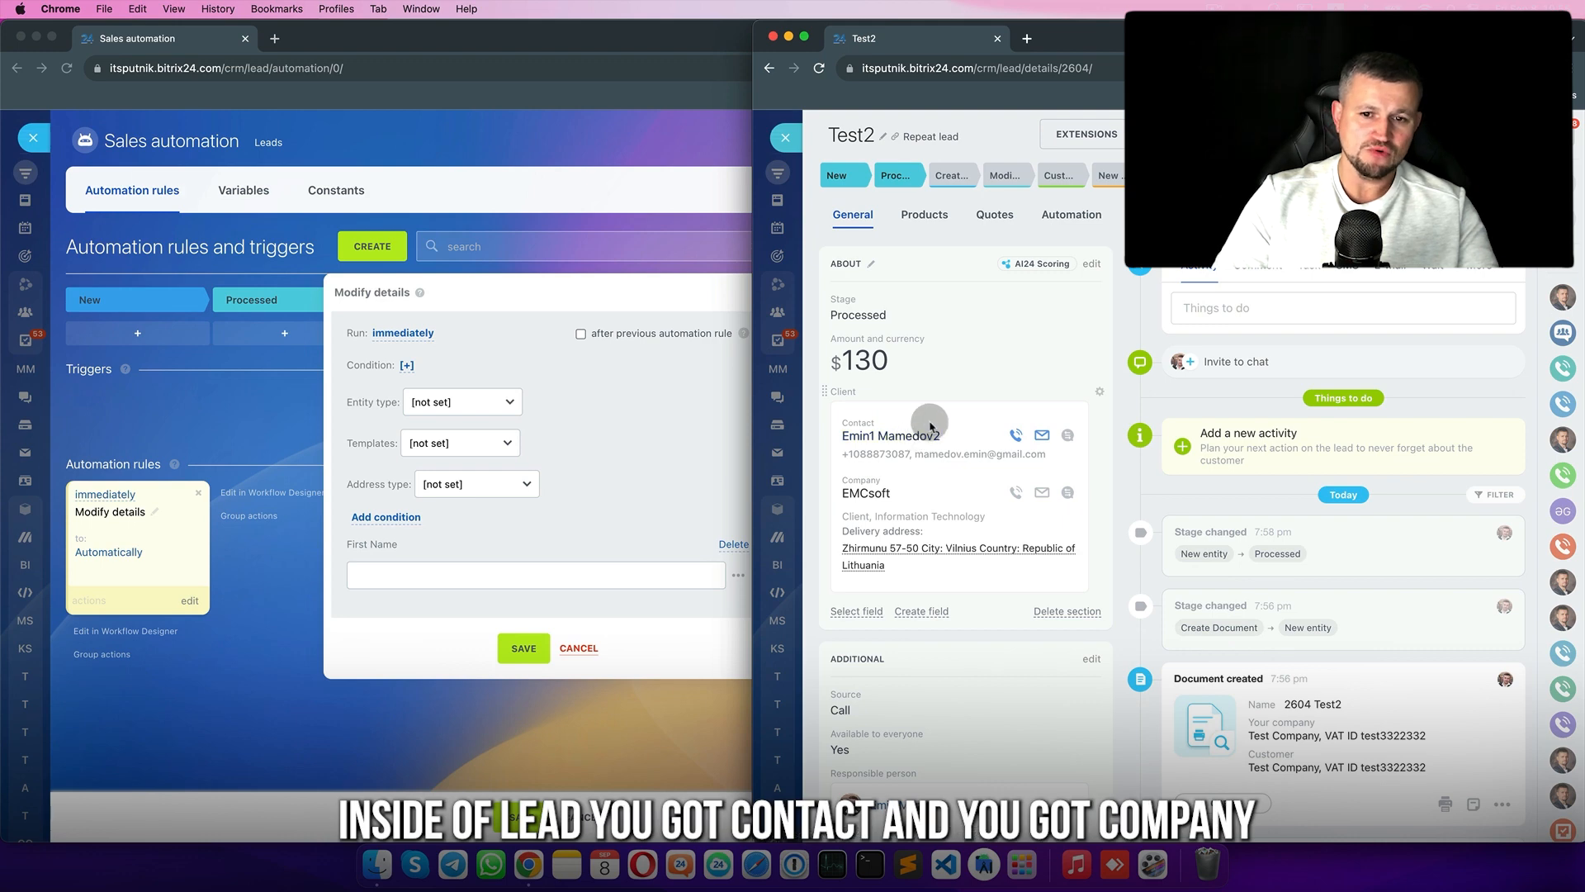
pyautogui.moveTo(866, 489)
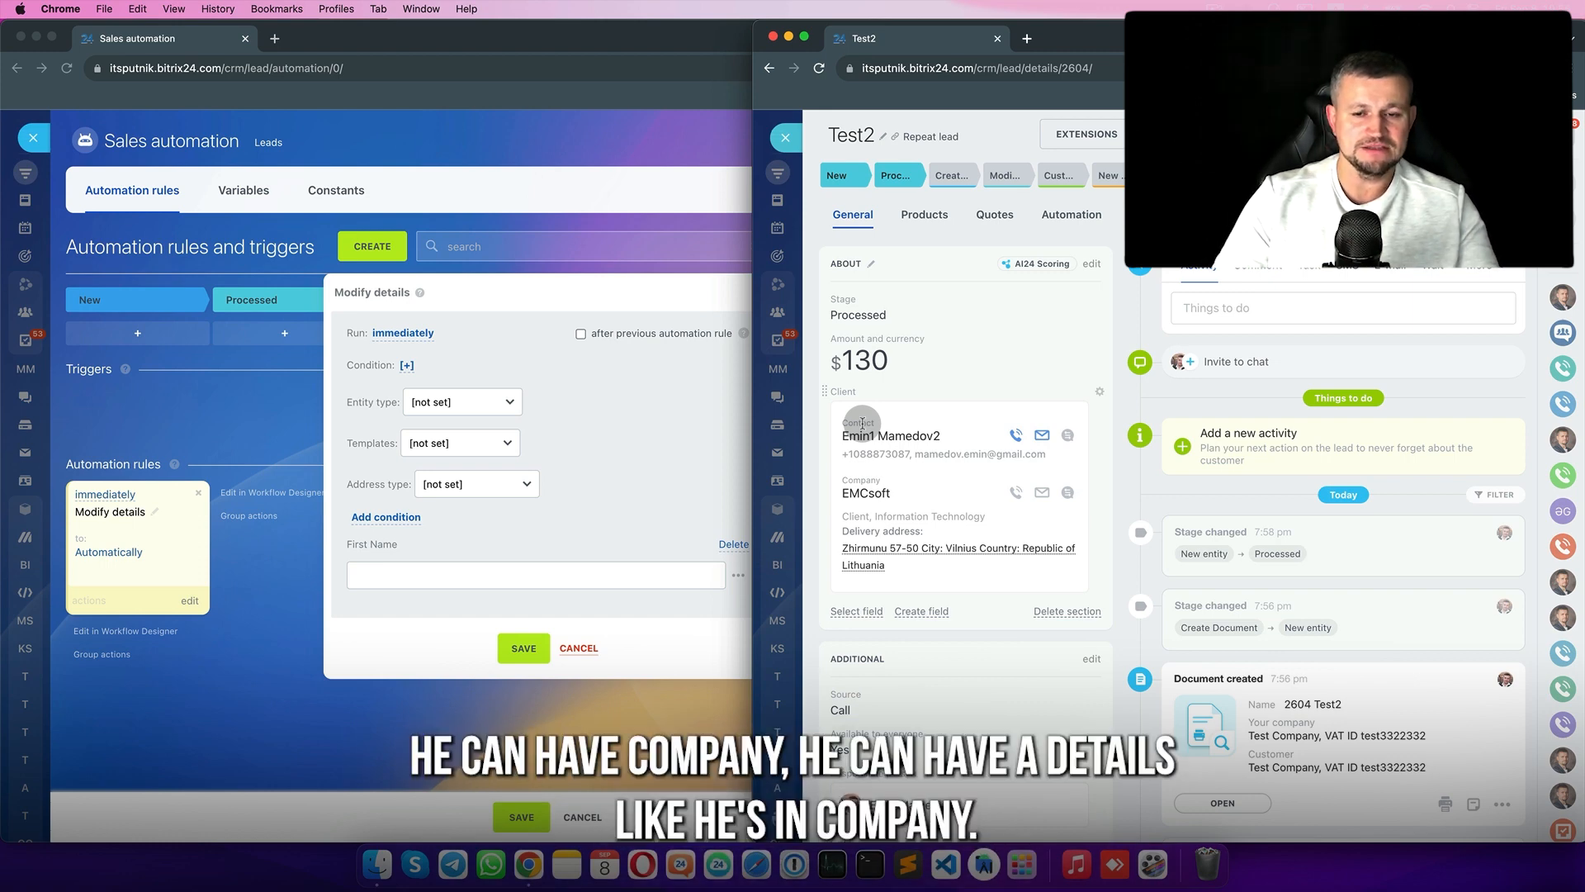
# - Set the Modify details rule's entity type to Company, then open the EMCsoft company record
pyautogui.click(520, 405)
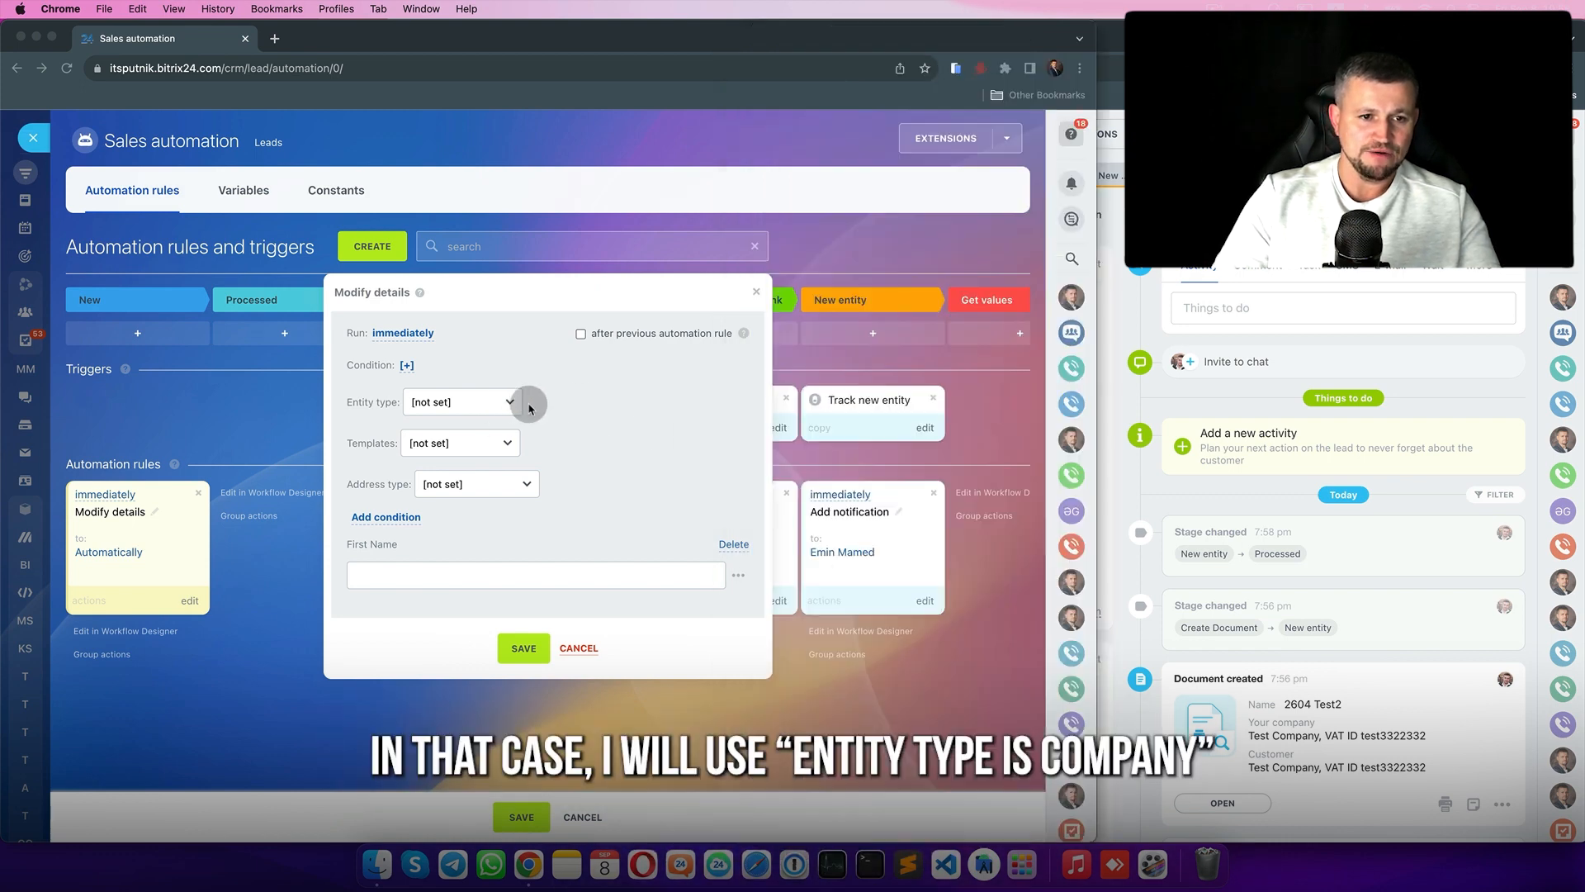
pyautogui.click(488, 409)
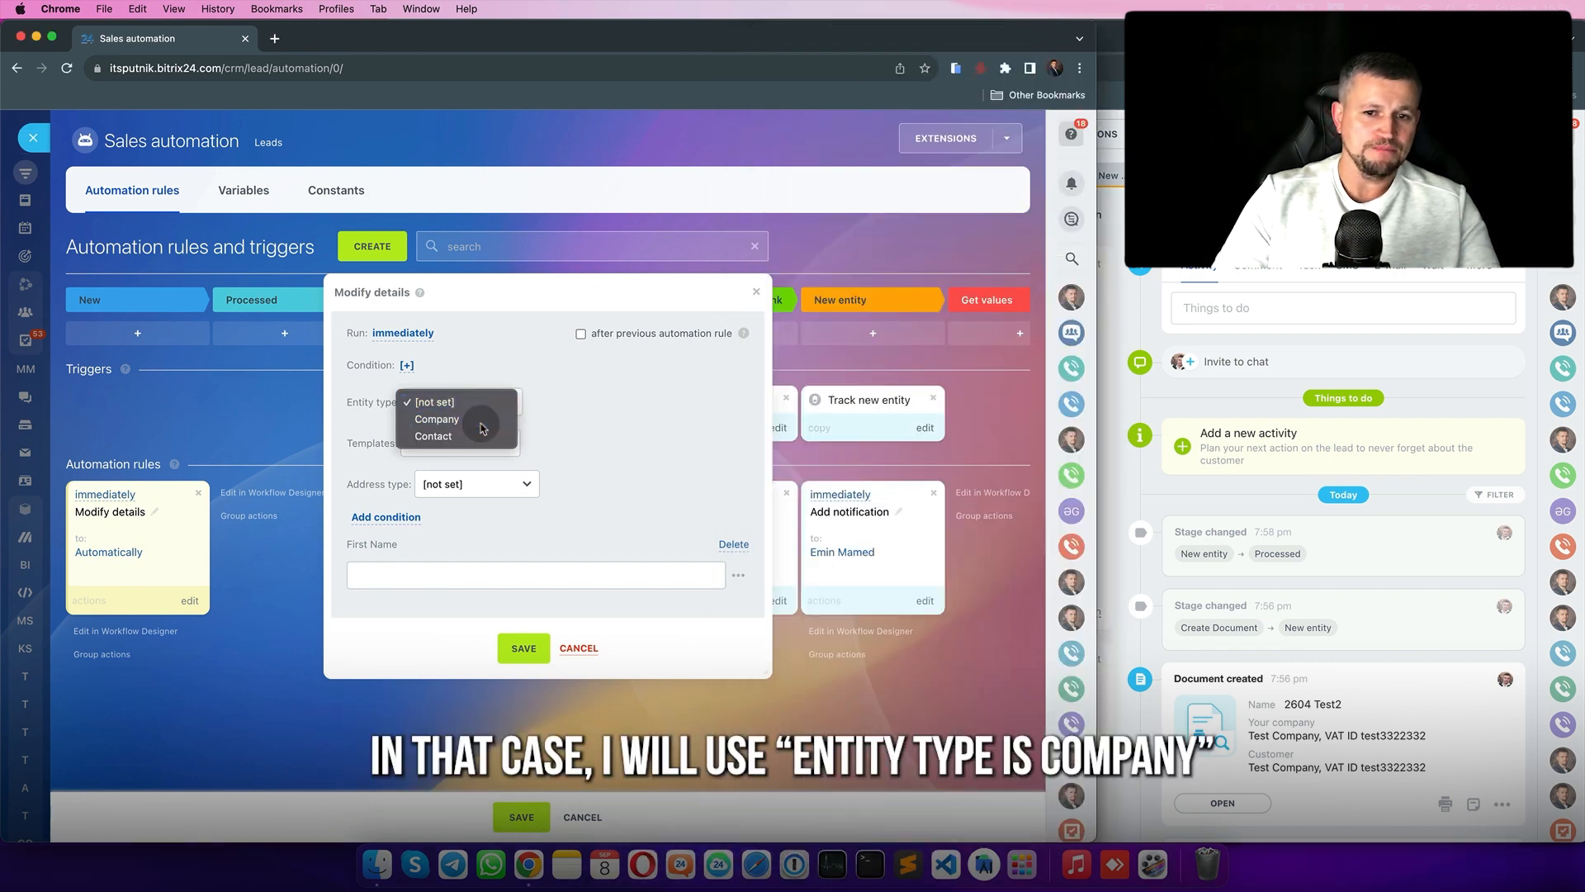
pyautogui.click(482, 423)
pyautogui.click(1164, 400)
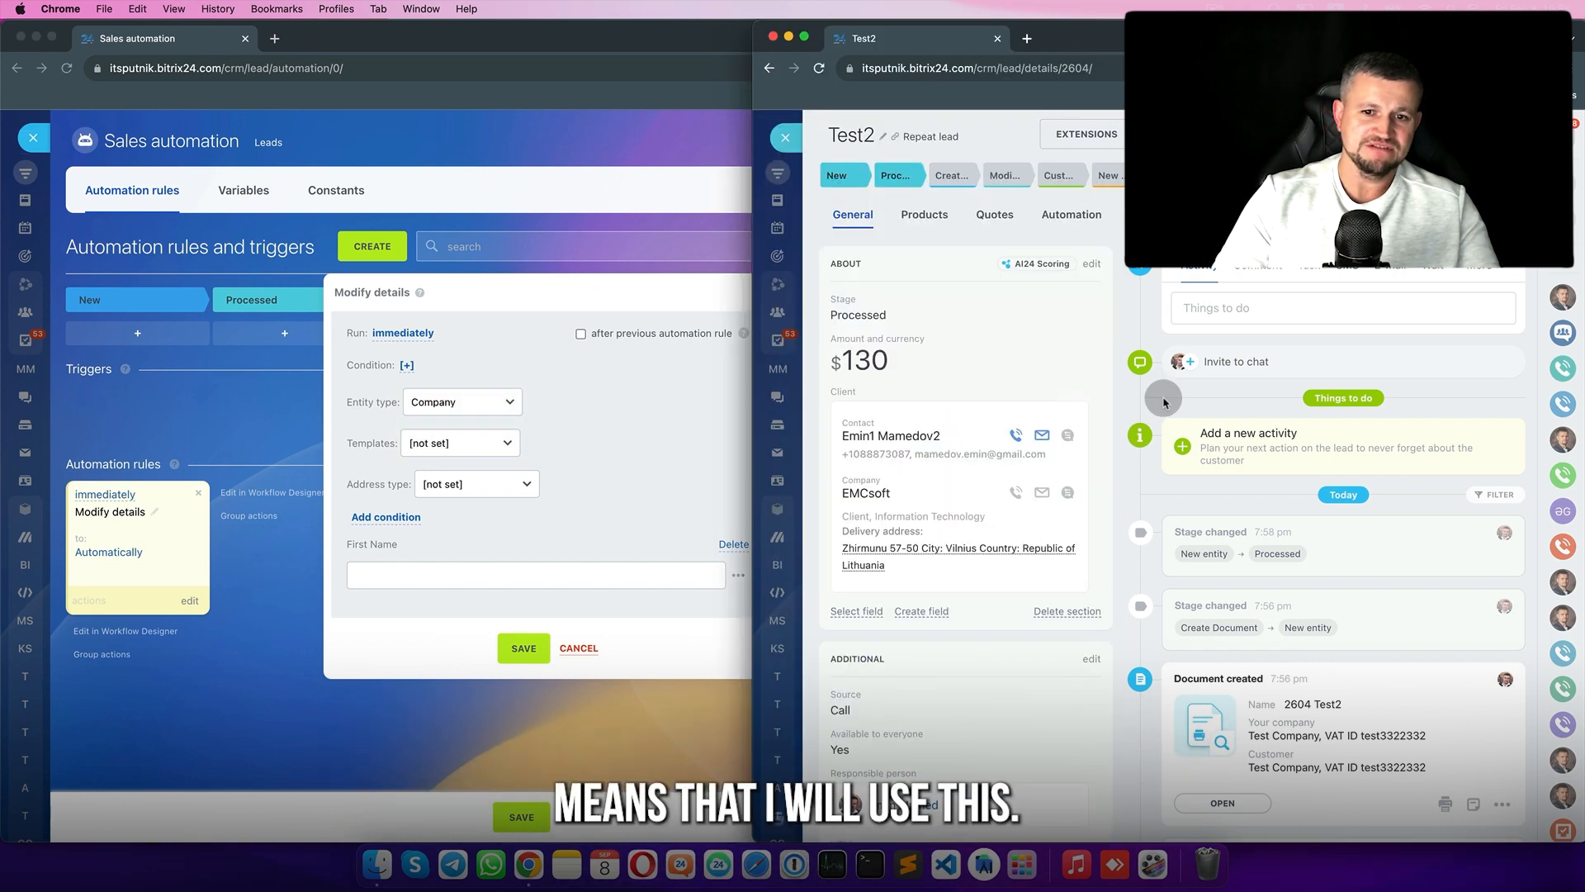
pyautogui.click(866, 485)
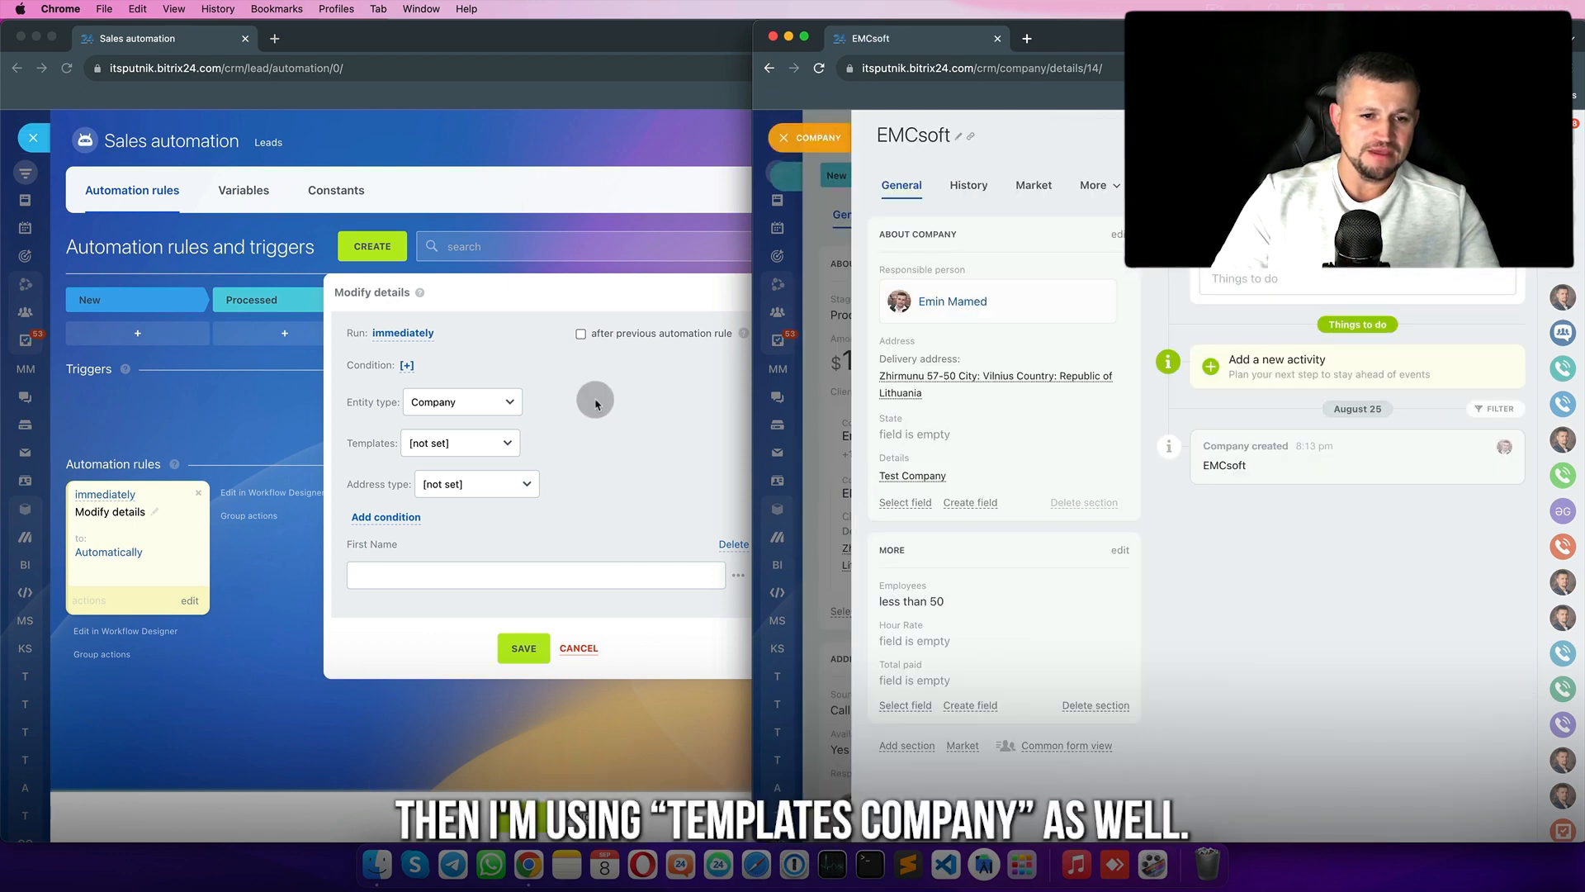
# - Set the Modify details rule's template to Company
pyautogui.click(596, 404)
pyautogui.click(490, 451)
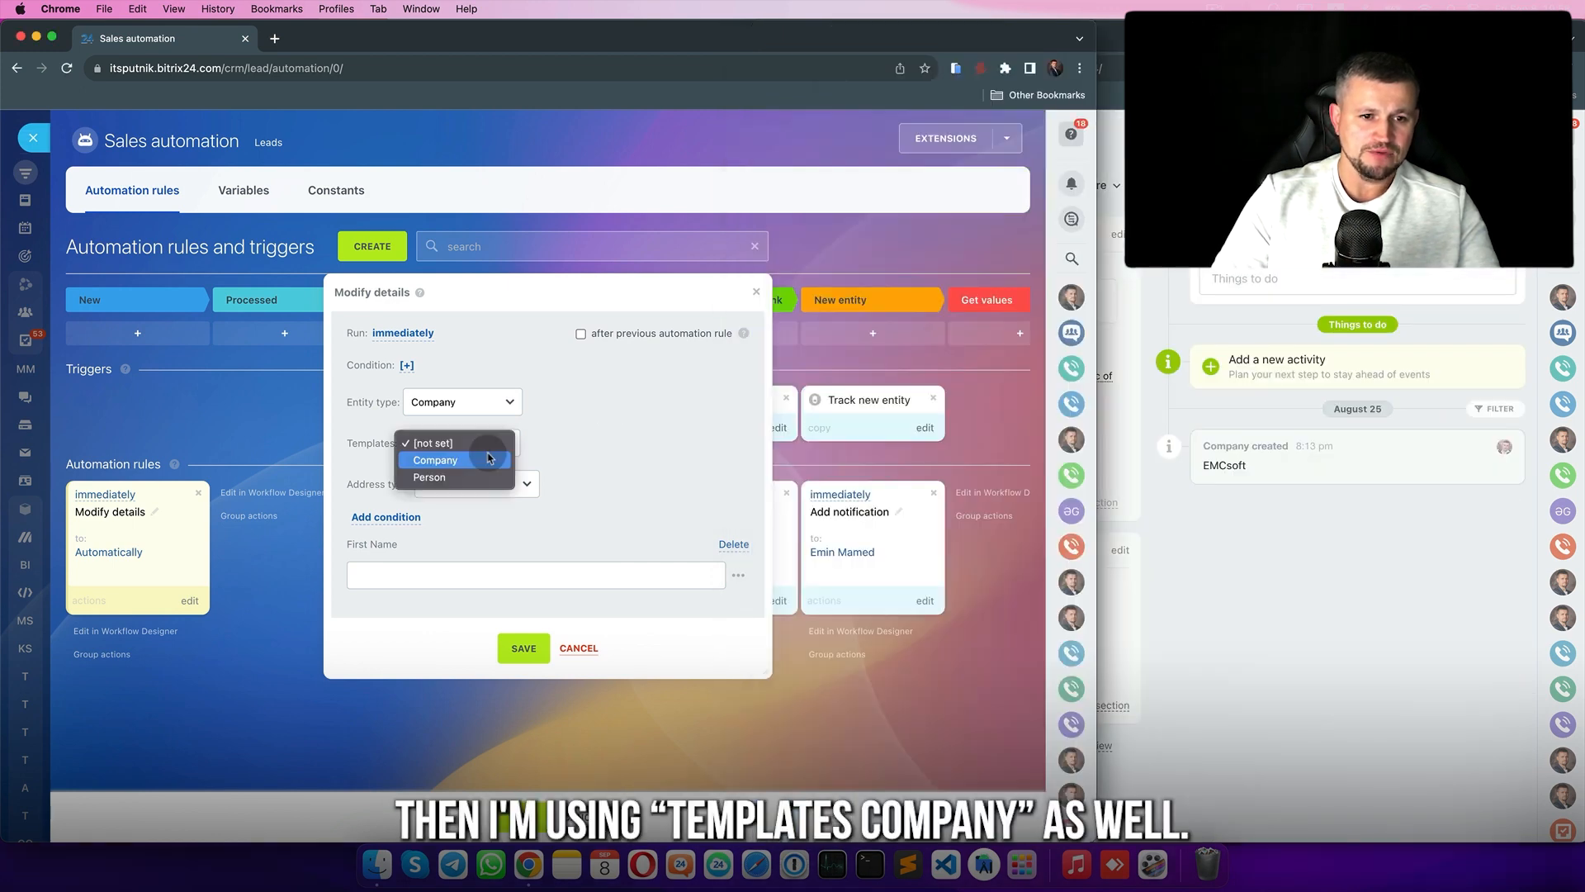
pyautogui.click(435, 460)
# - Review EMCsoft's Test Company details with Company template, then open the rule's address type list
pyautogui.click(1157, 438)
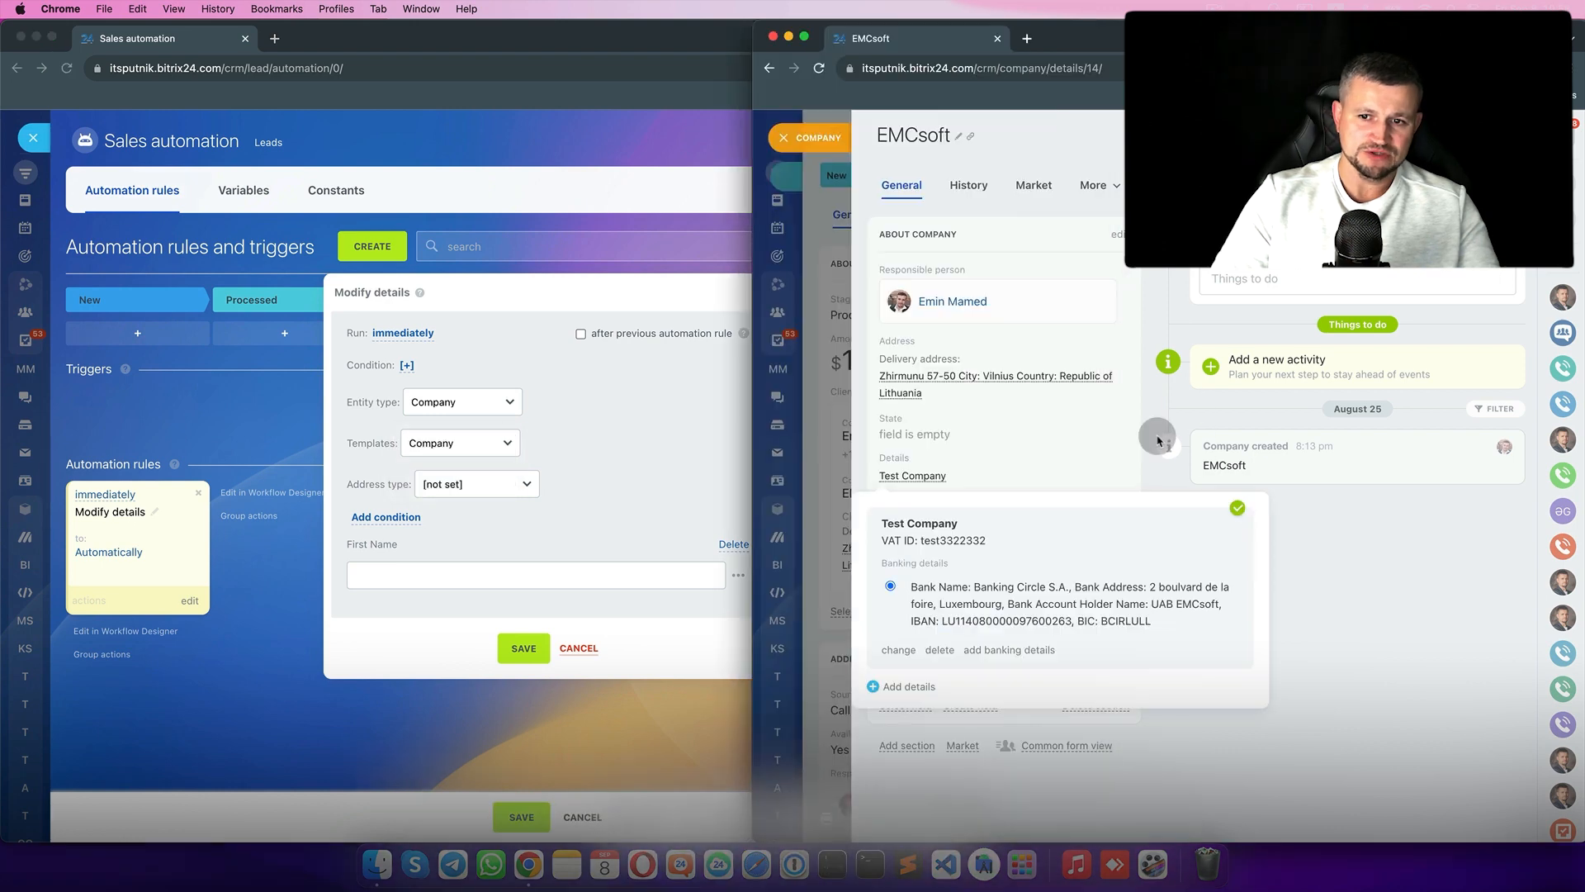
pyautogui.click(1117, 234)
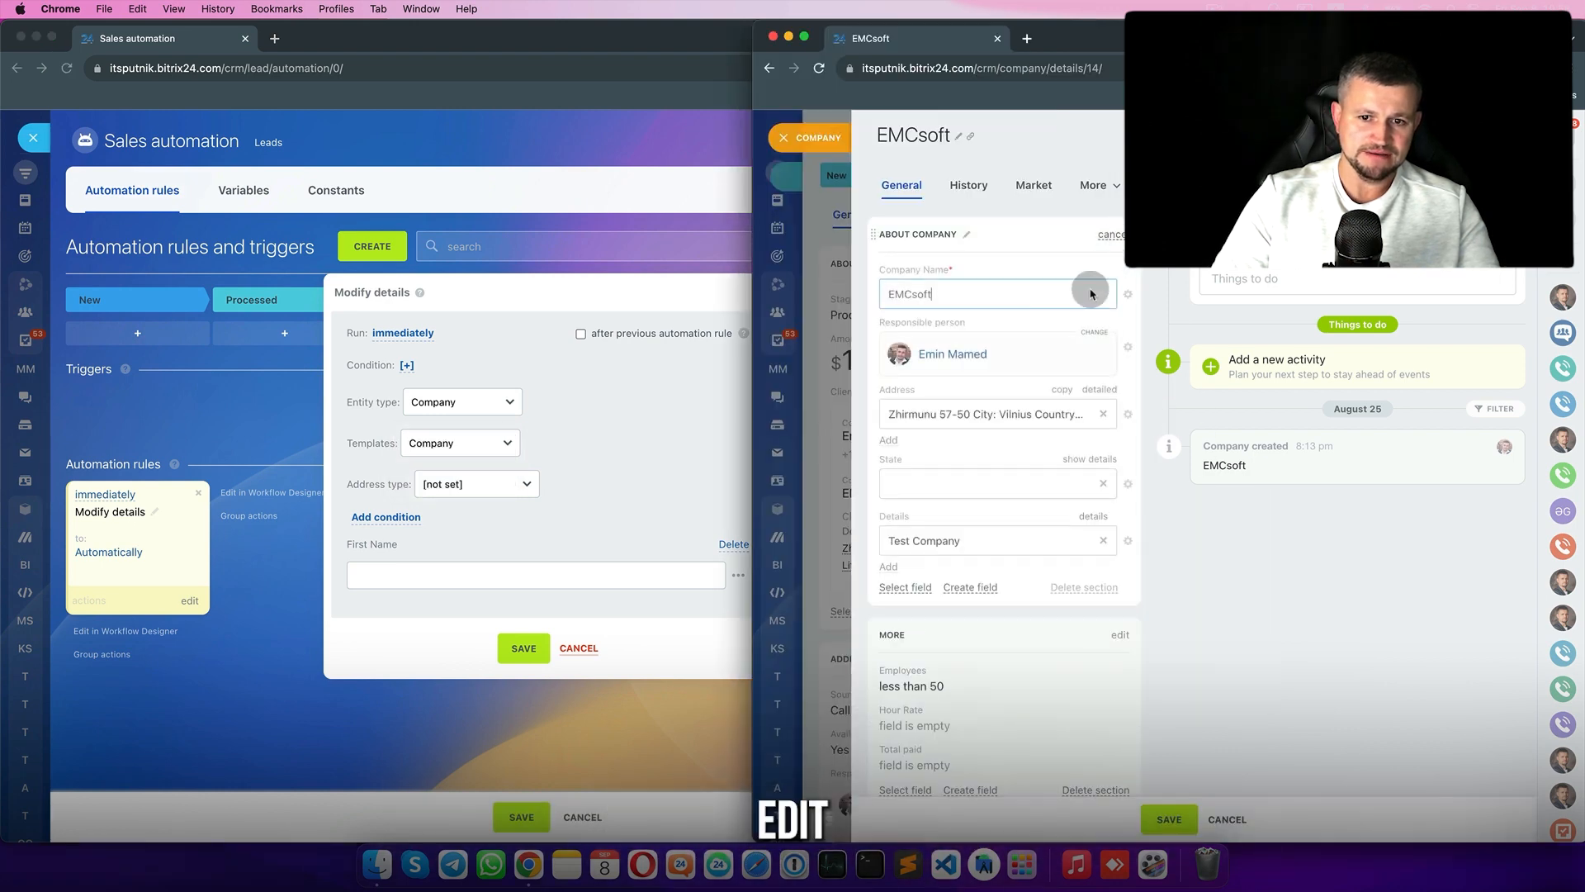
pyautogui.click(889, 570)
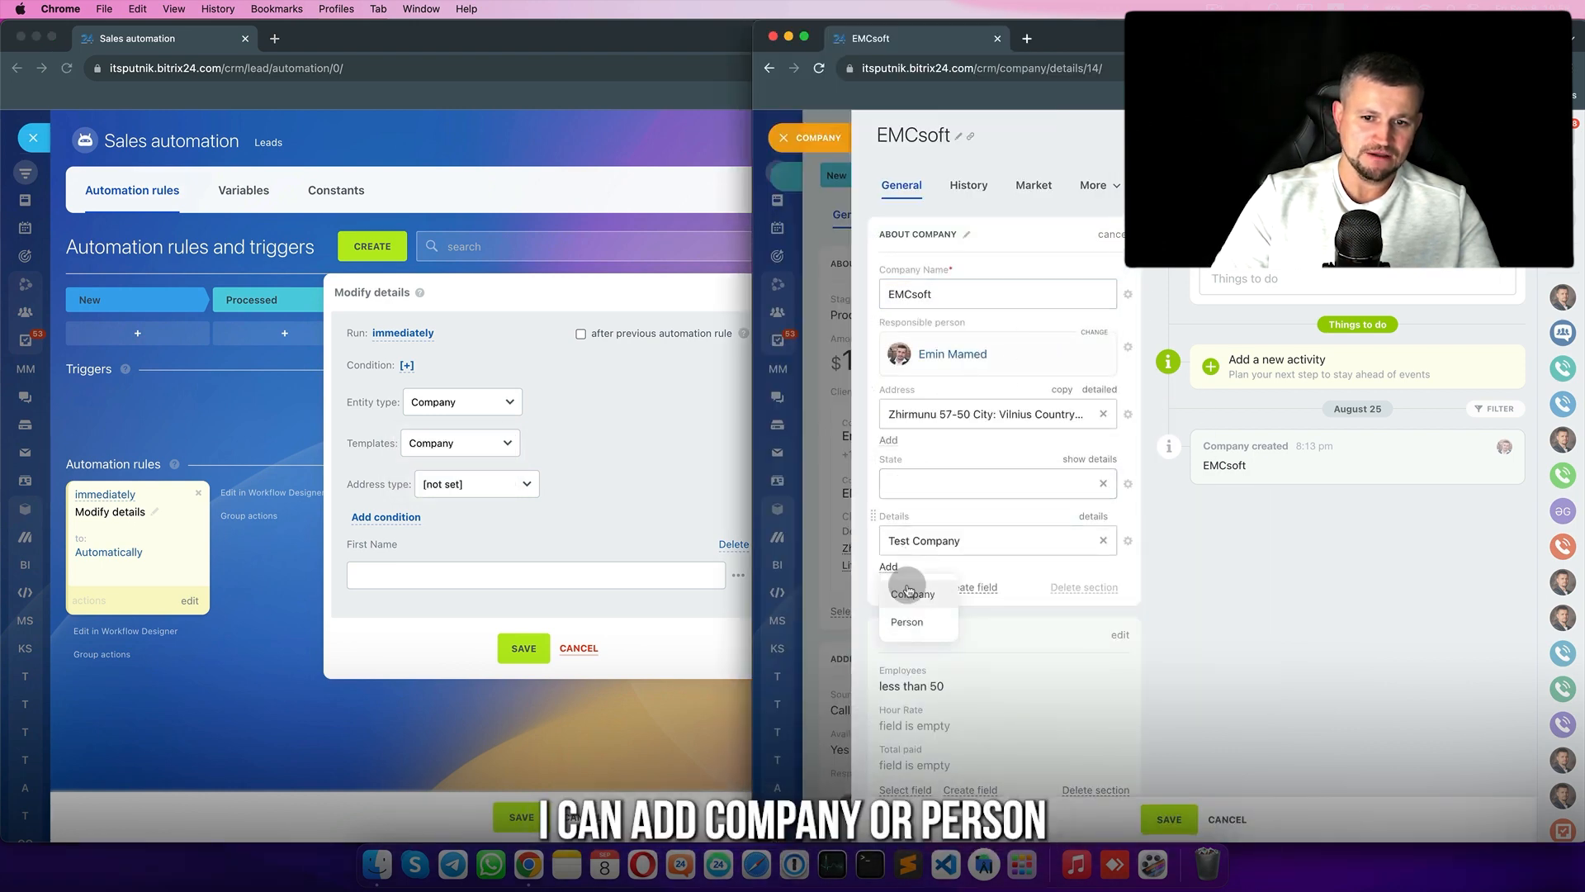
pyautogui.click(452, 446)
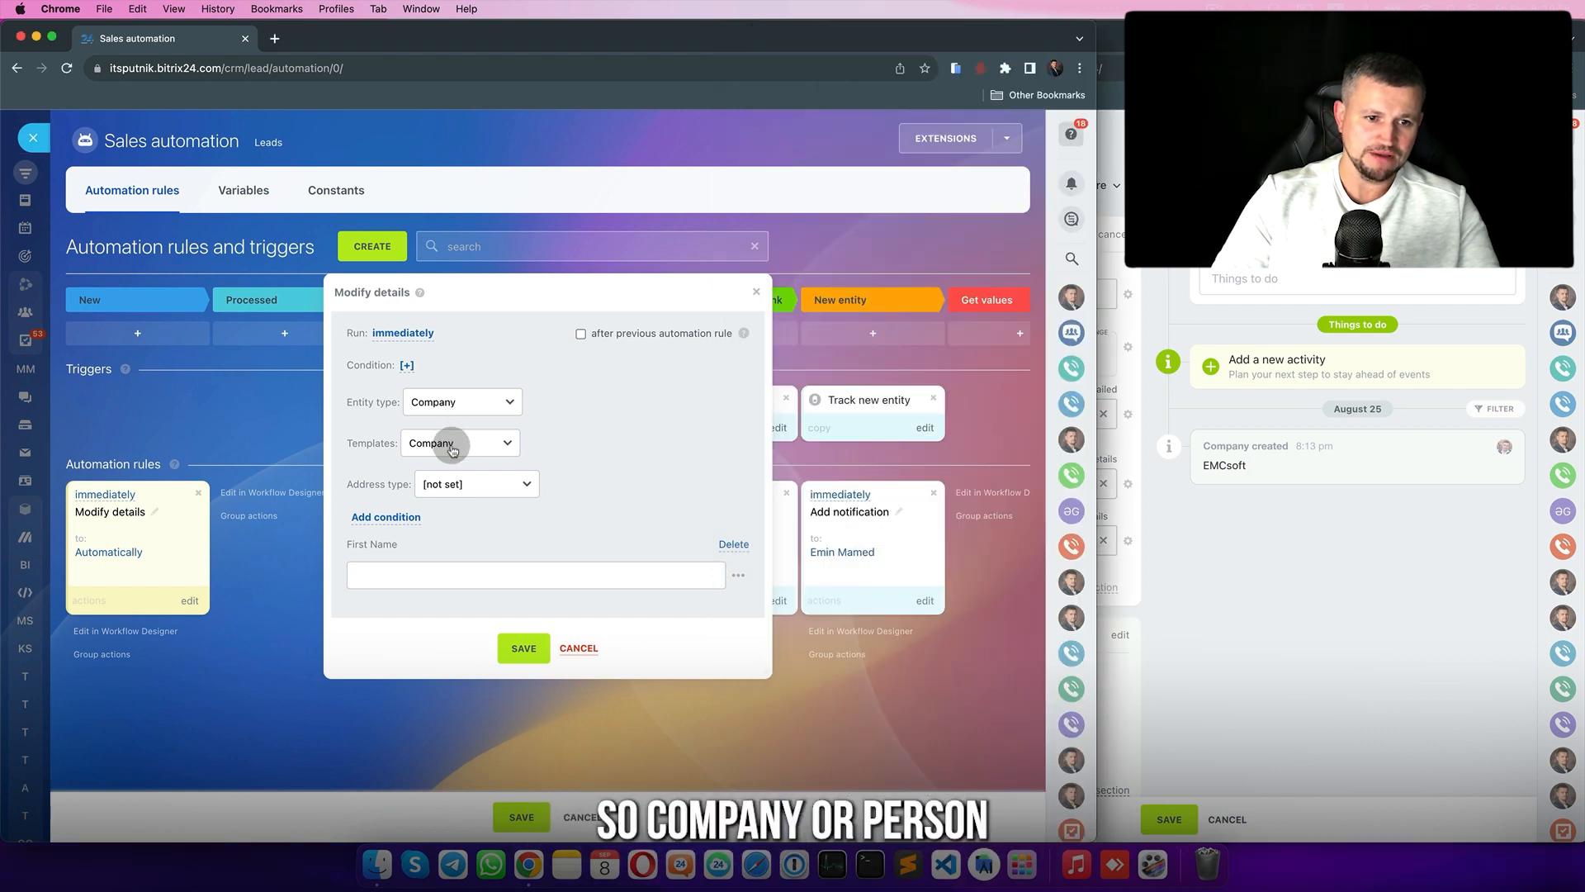
pyautogui.click(457, 444)
pyautogui.click(457, 444)
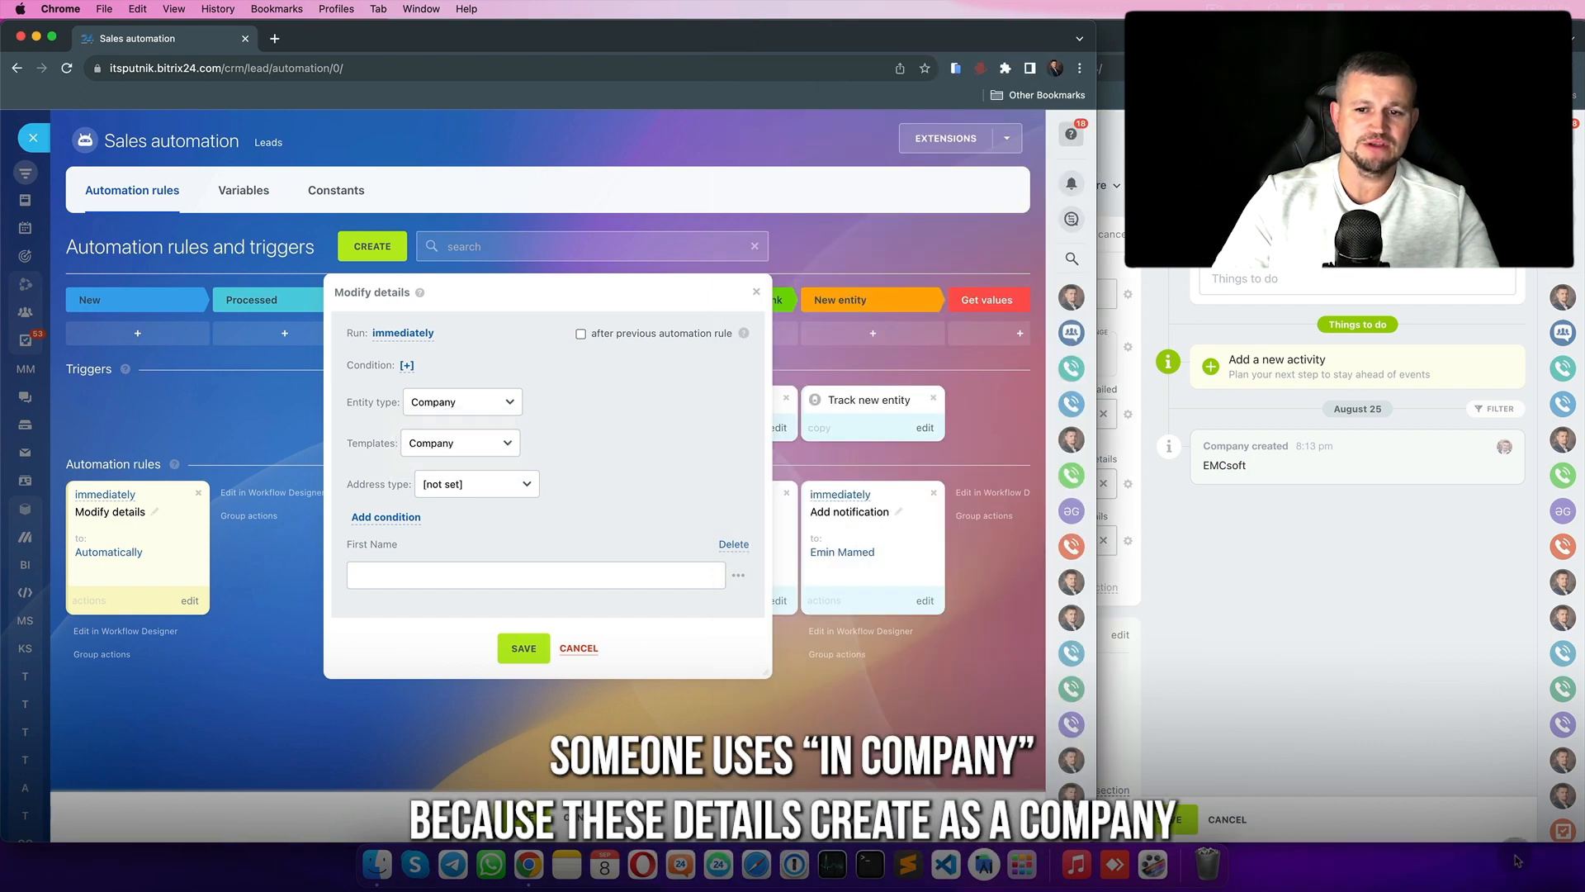
pyautogui.click(1353, 611)
pyautogui.click(896, 540)
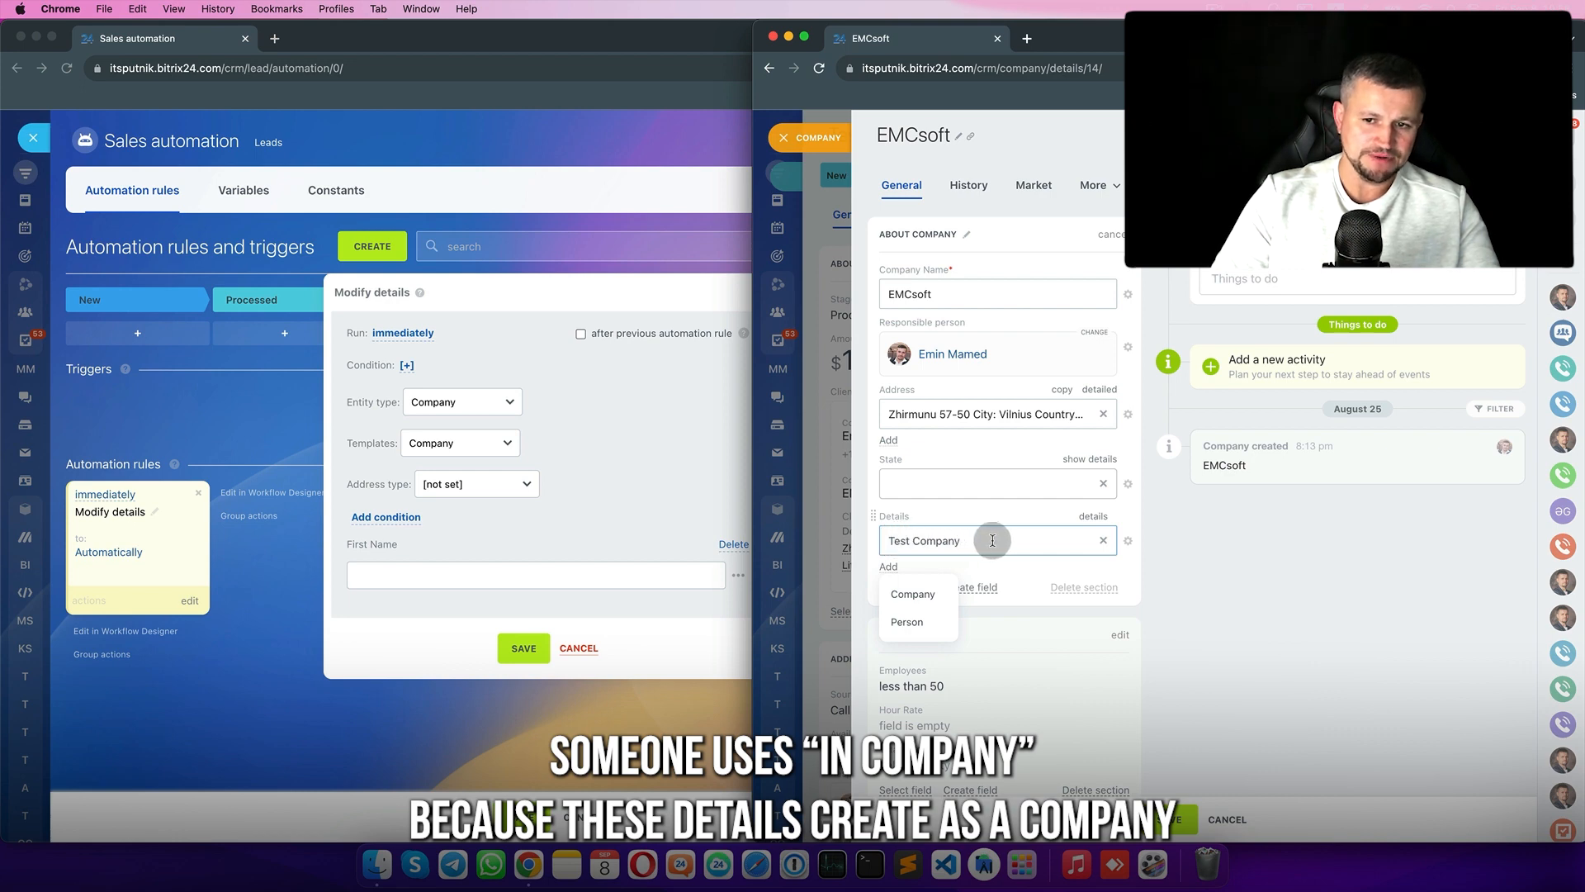
pyautogui.click(1094, 517)
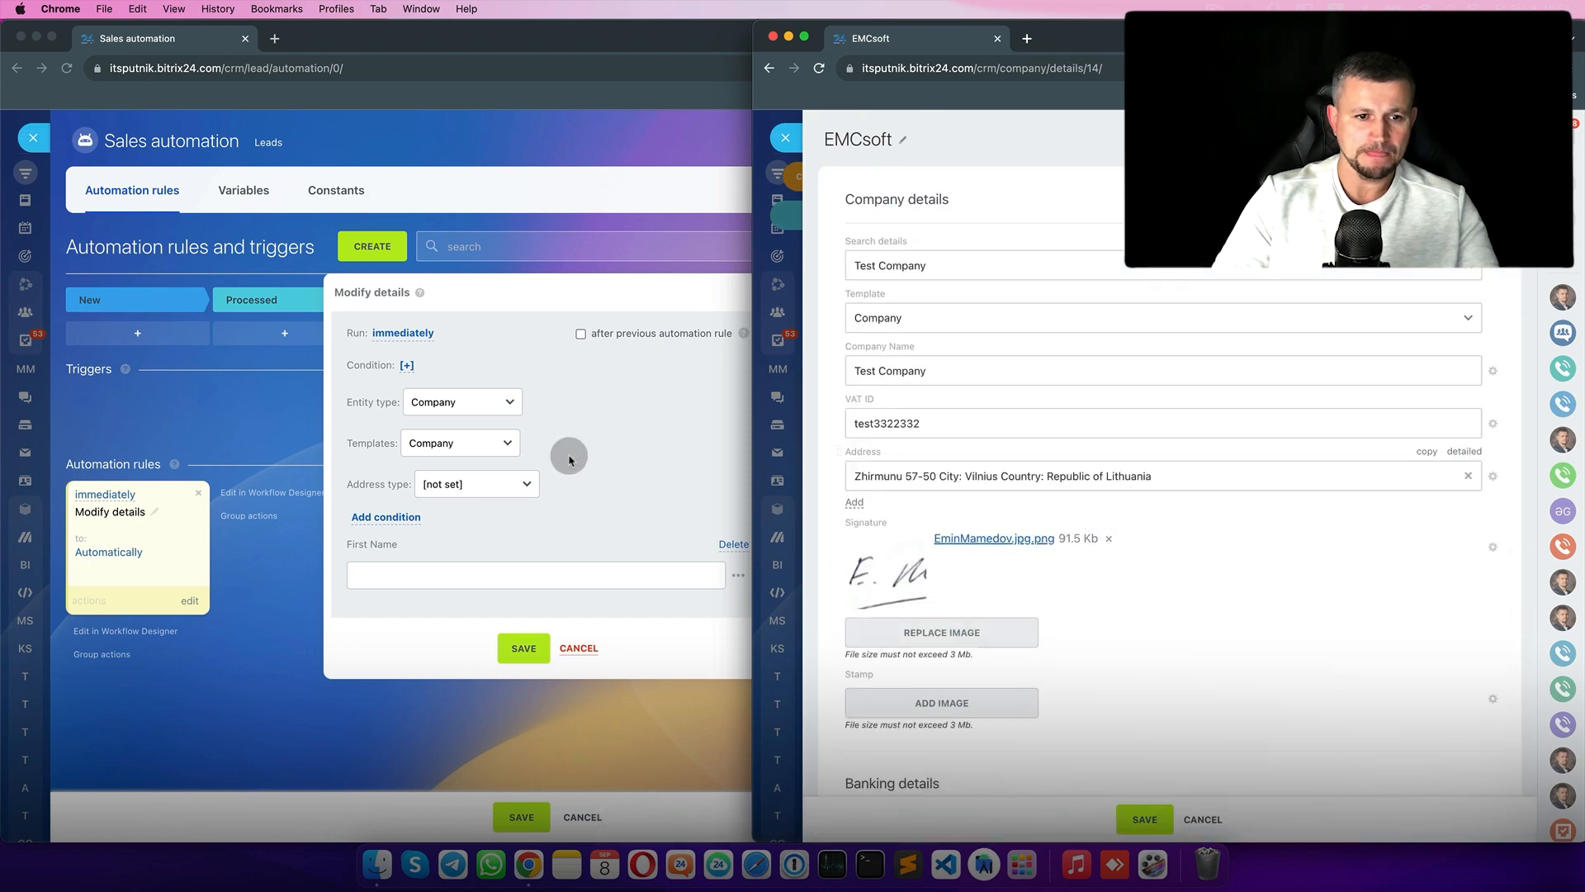
pyautogui.click(533, 459)
pyautogui.click(507, 487)
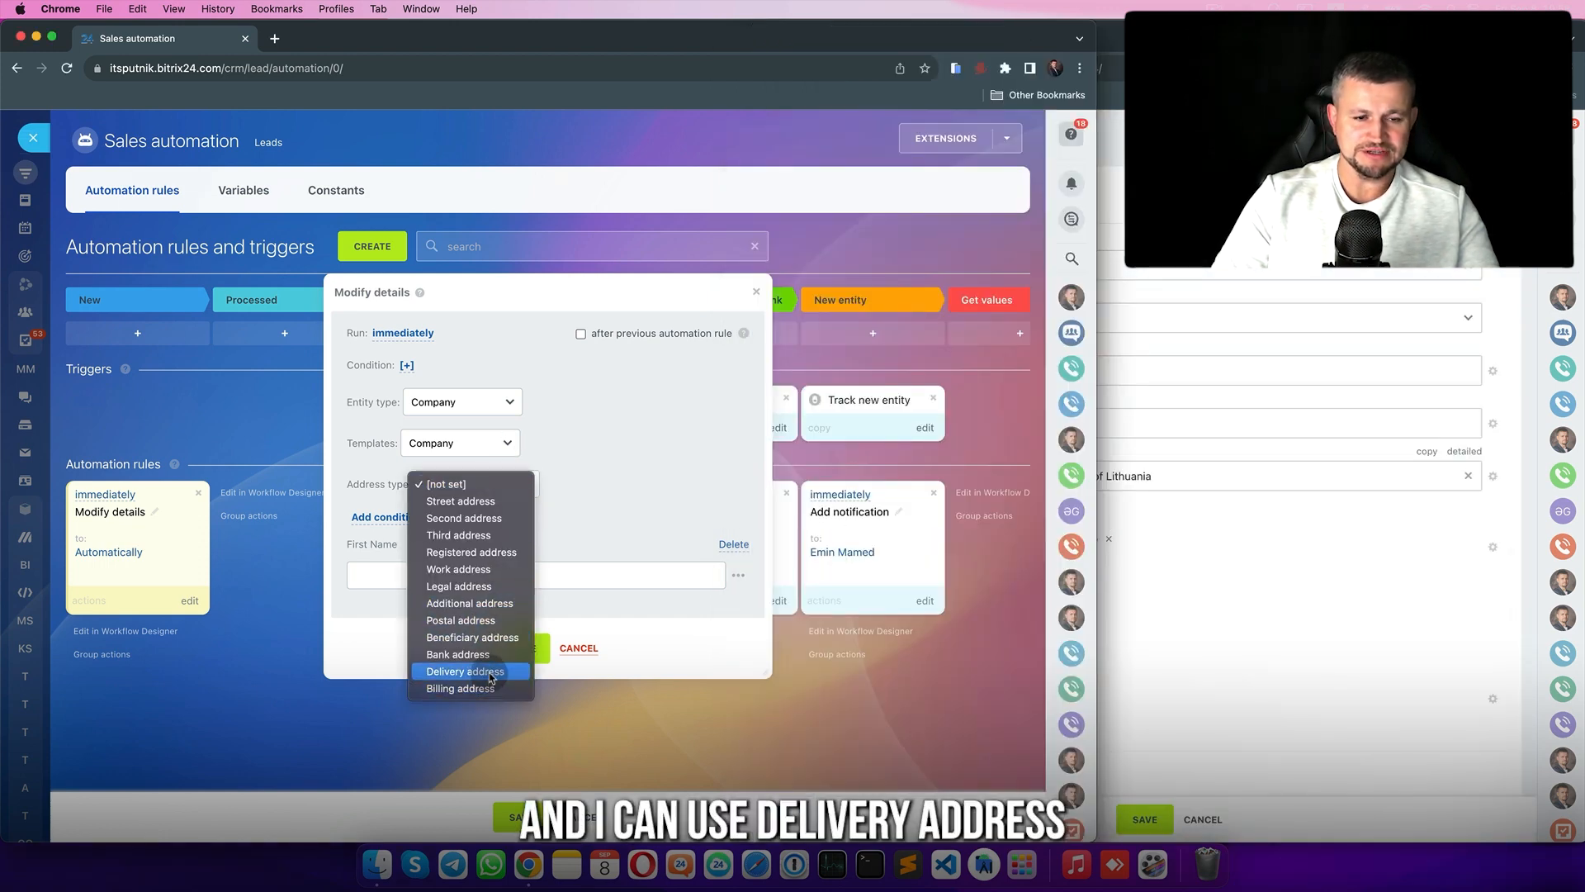
# - Choose Delivery address as the address type, confirm the company's address type, and close the company views
pyautogui.click(464, 672)
pyautogui.click(1309, 641)
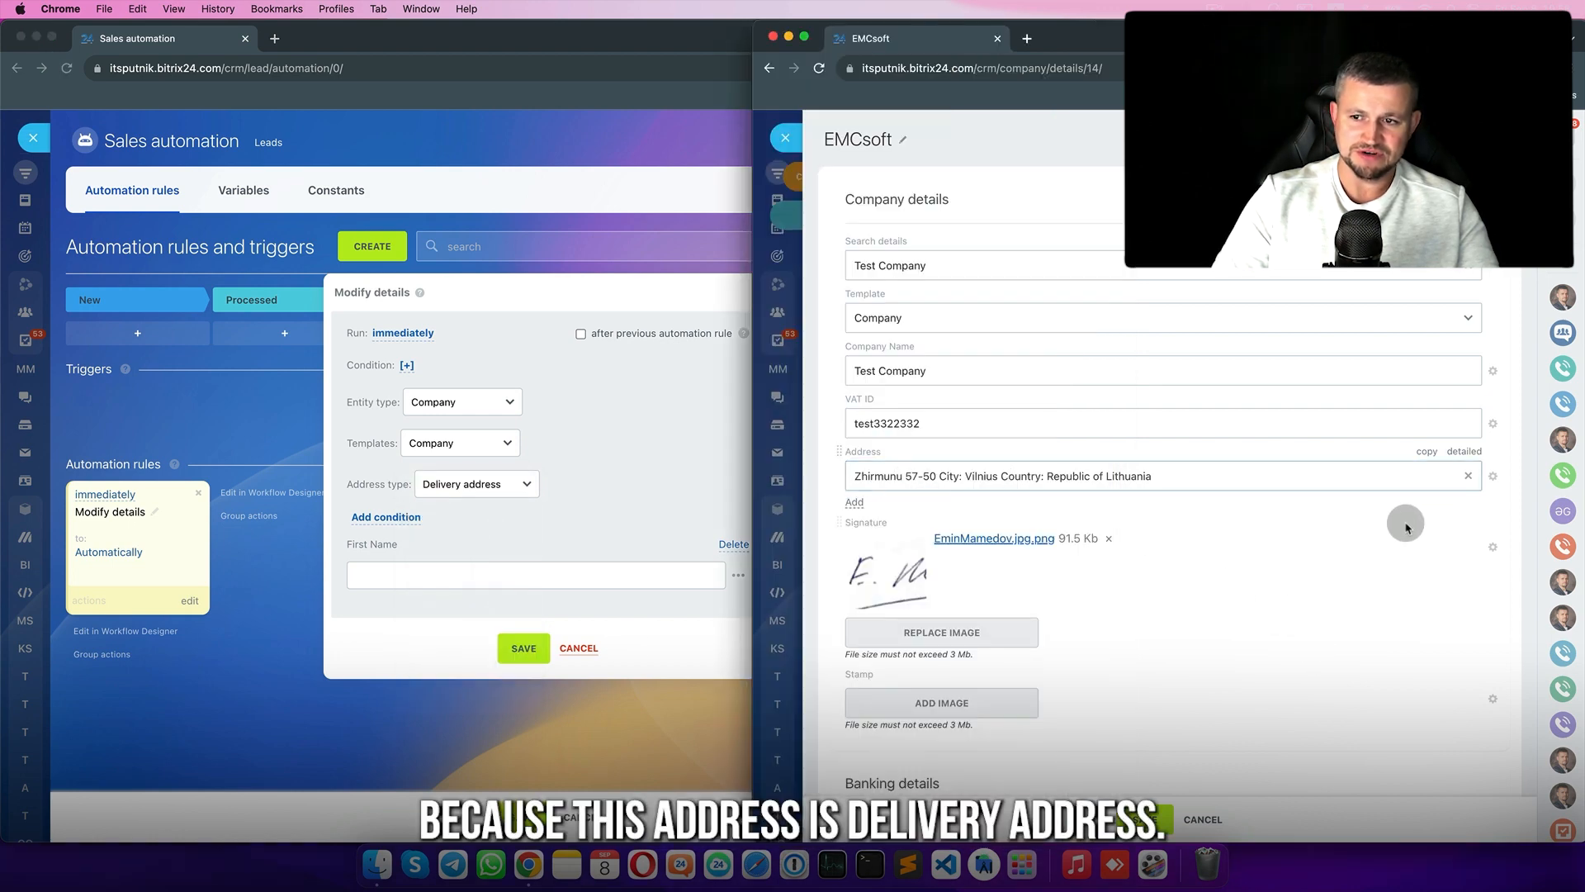
pyautogui.click(1464, 452)
pyautogui.scroll(-2, 990, 577)
pyautogui.scroll(-1, 990, 576)
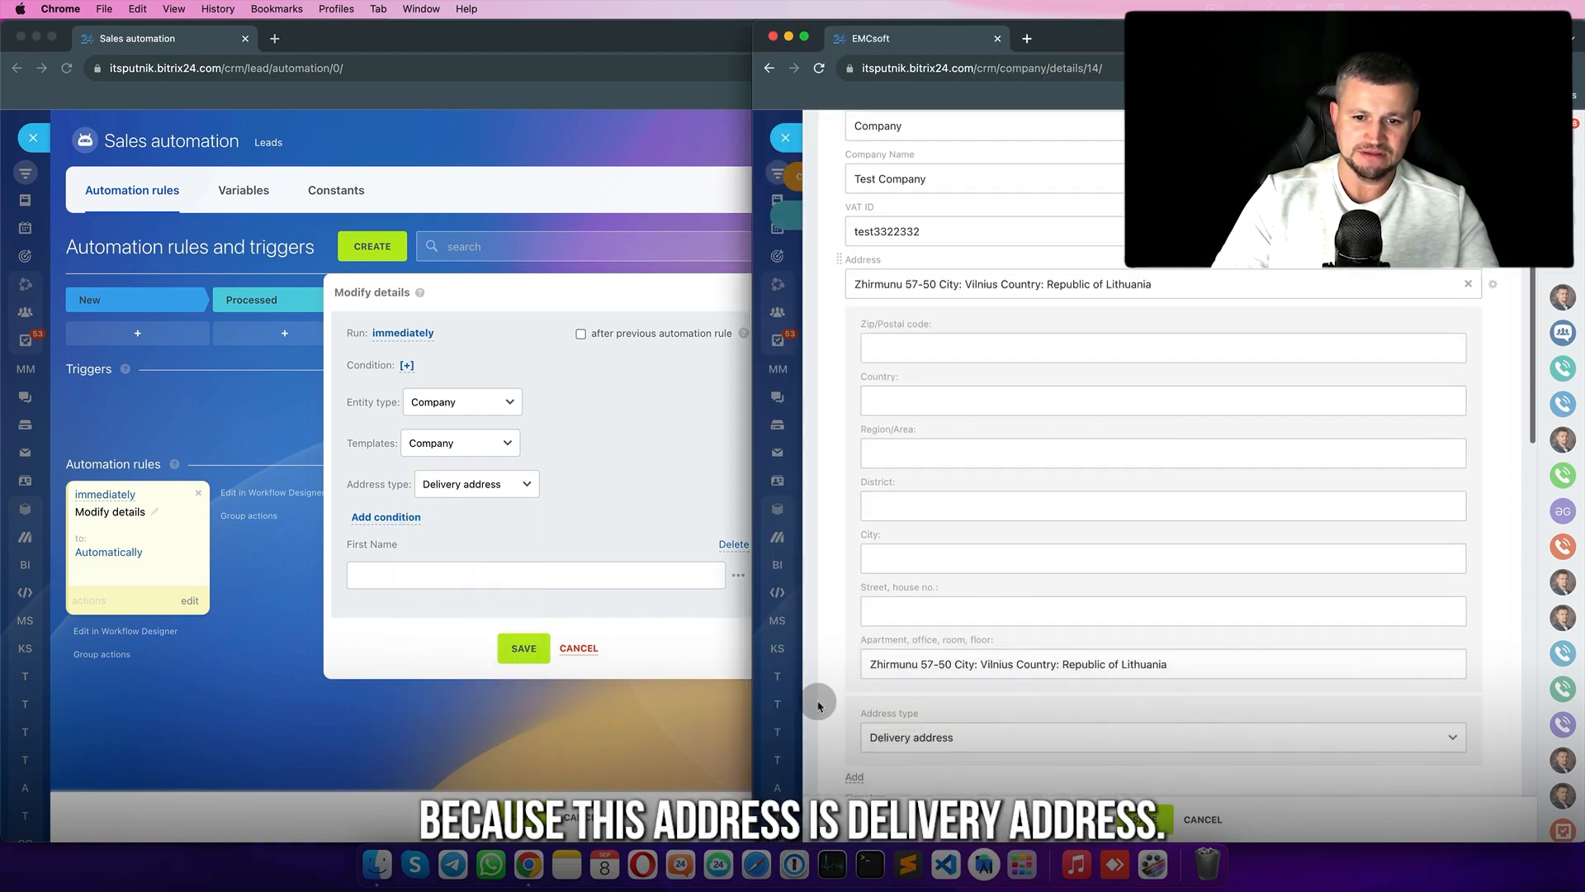
pyautogui.scroll(3, 953, 726)
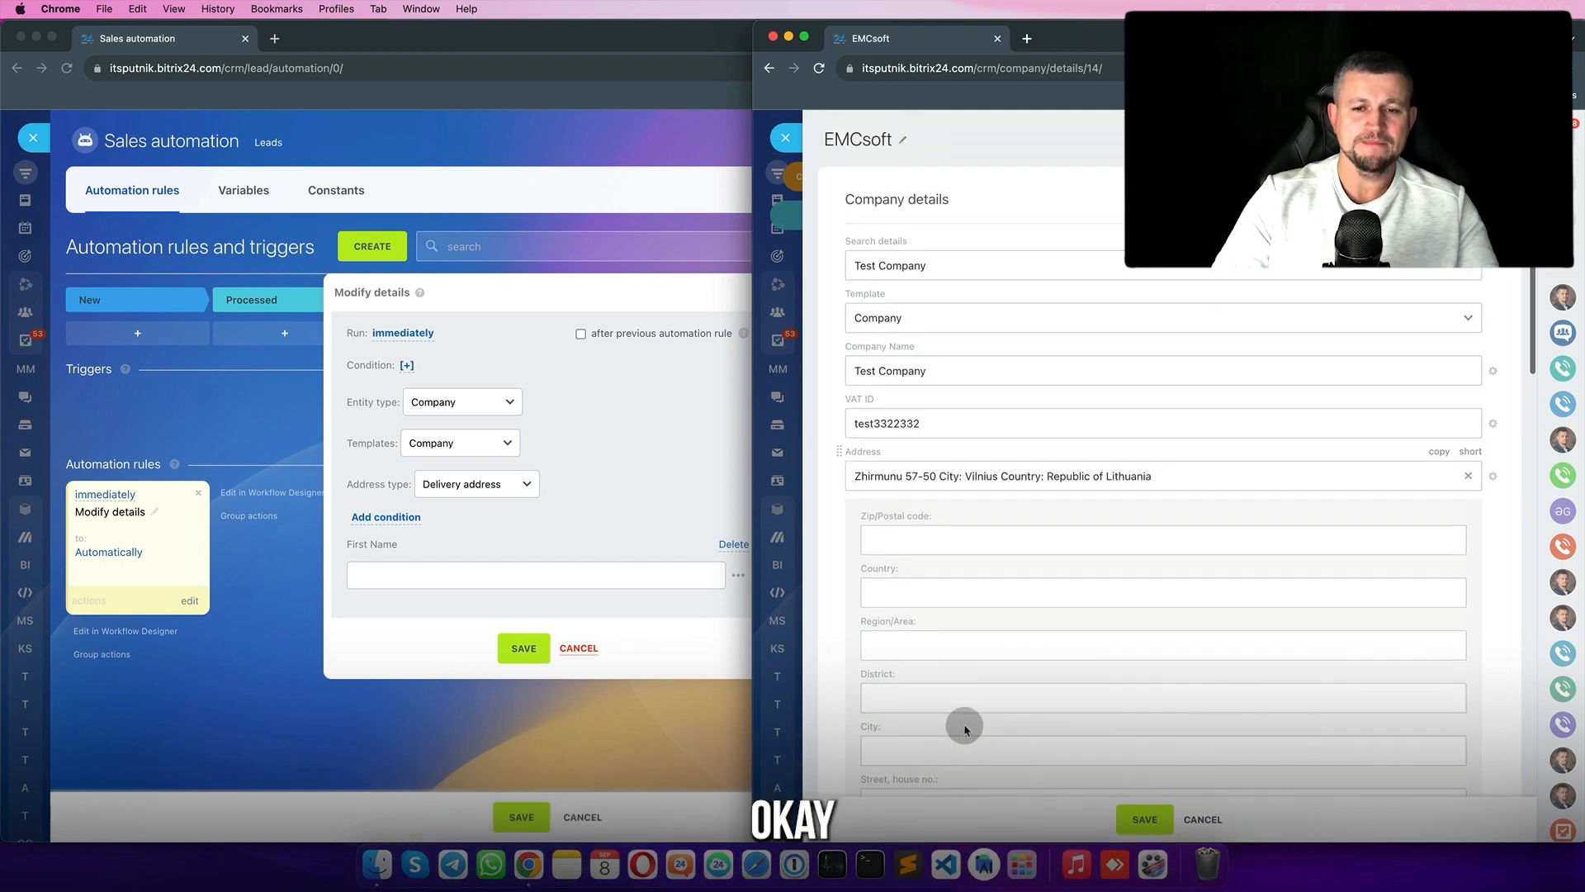
pyautogui.click(787, 134)
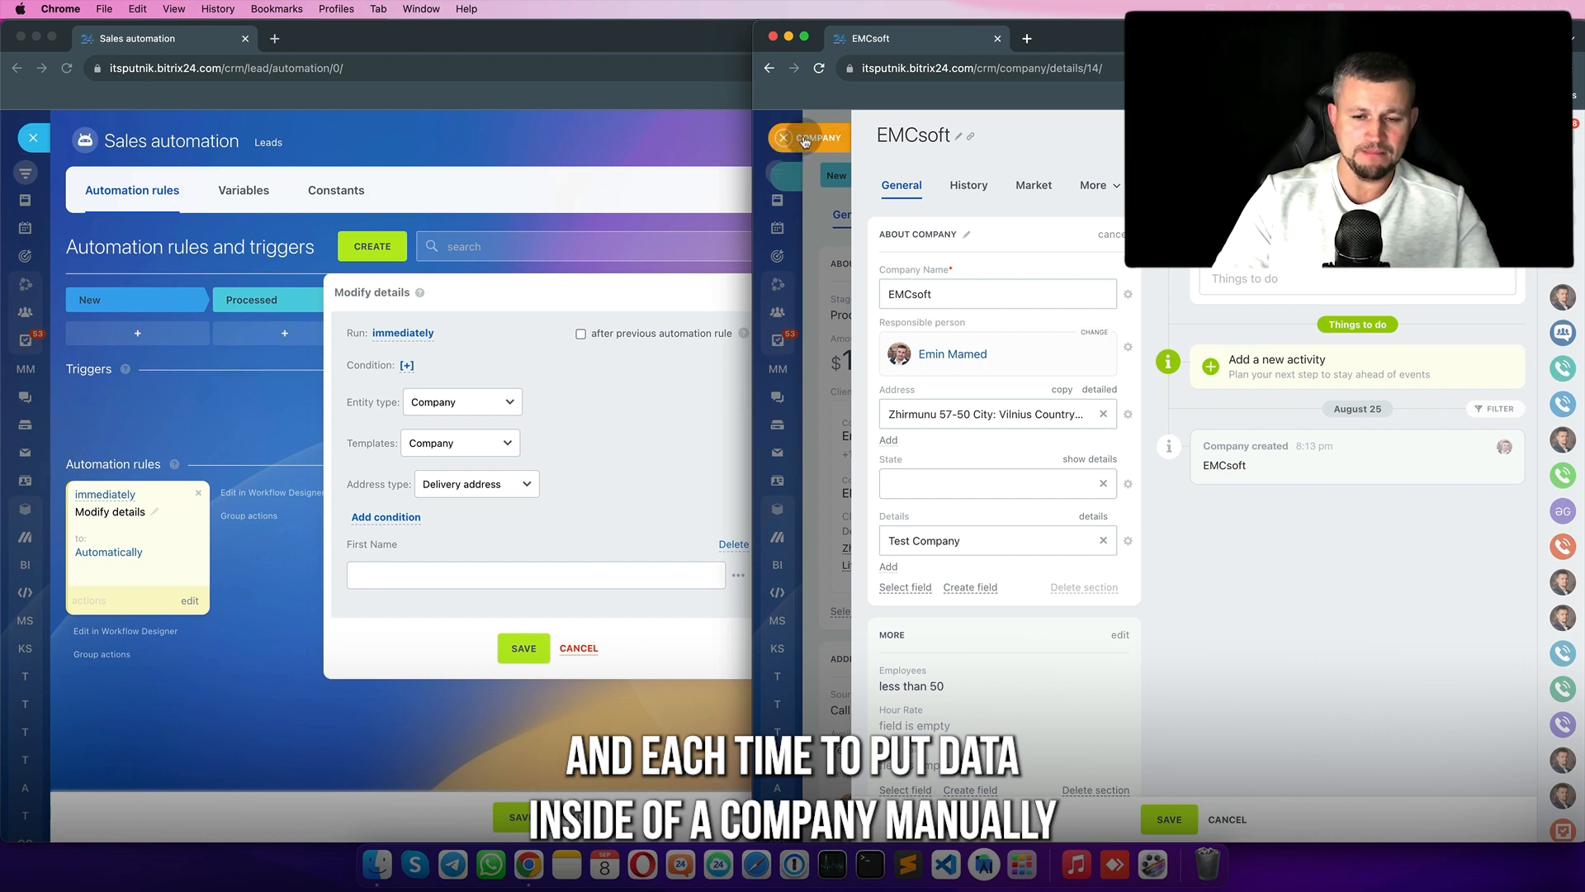
pyautogui.click(803, 138)
# - Open Test2, view its EMCsoft company's full Test Company details, then close back to the lead
pyautogui.click(797, 139)
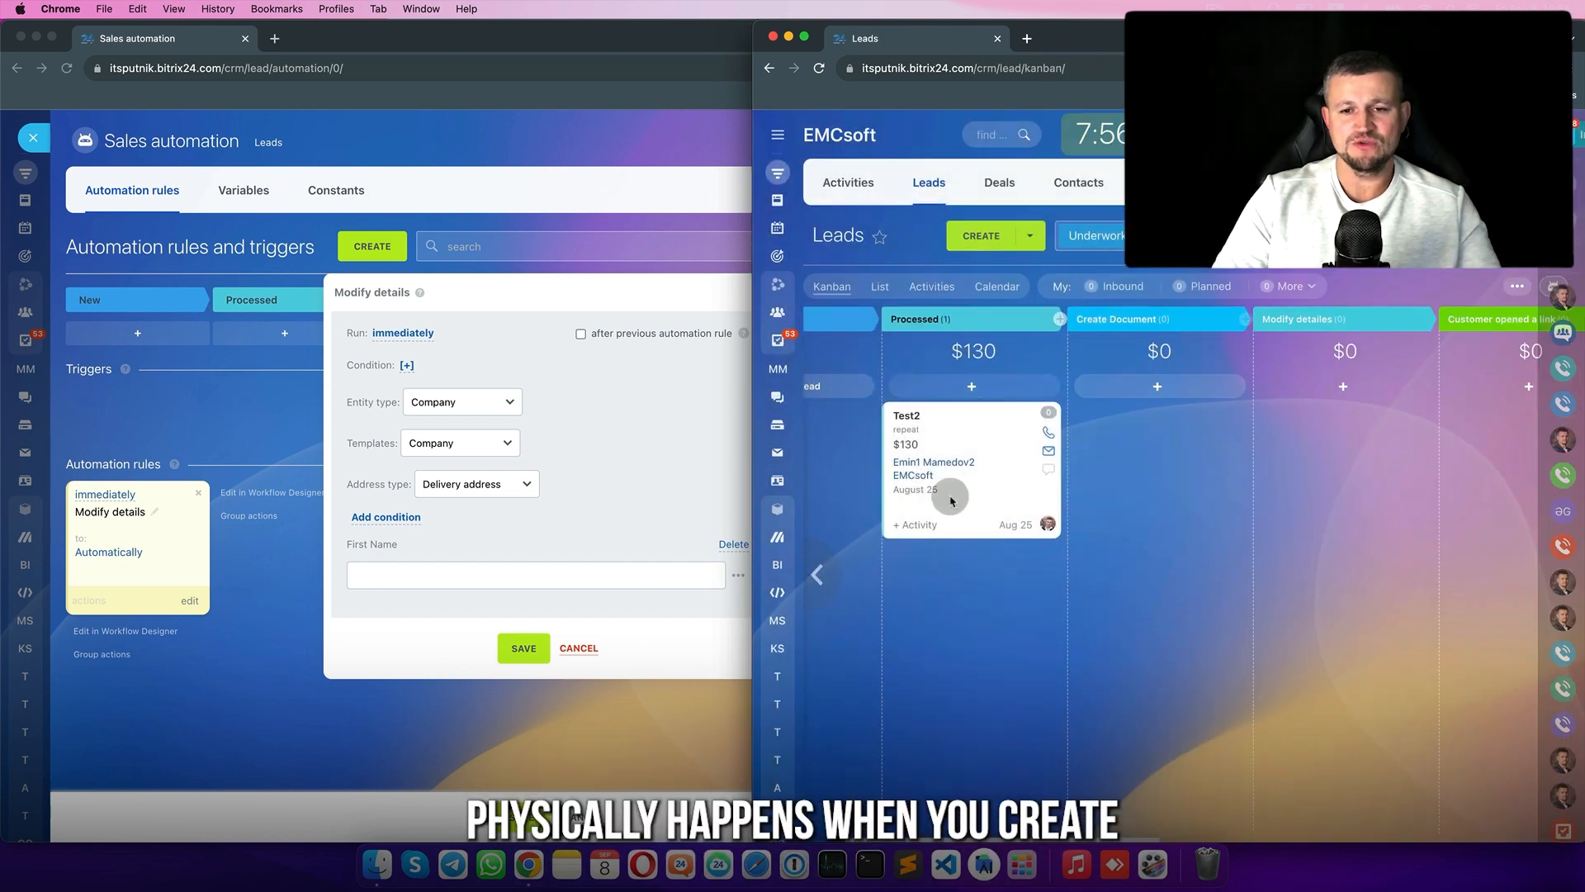
pyautogui.click(912, 414)
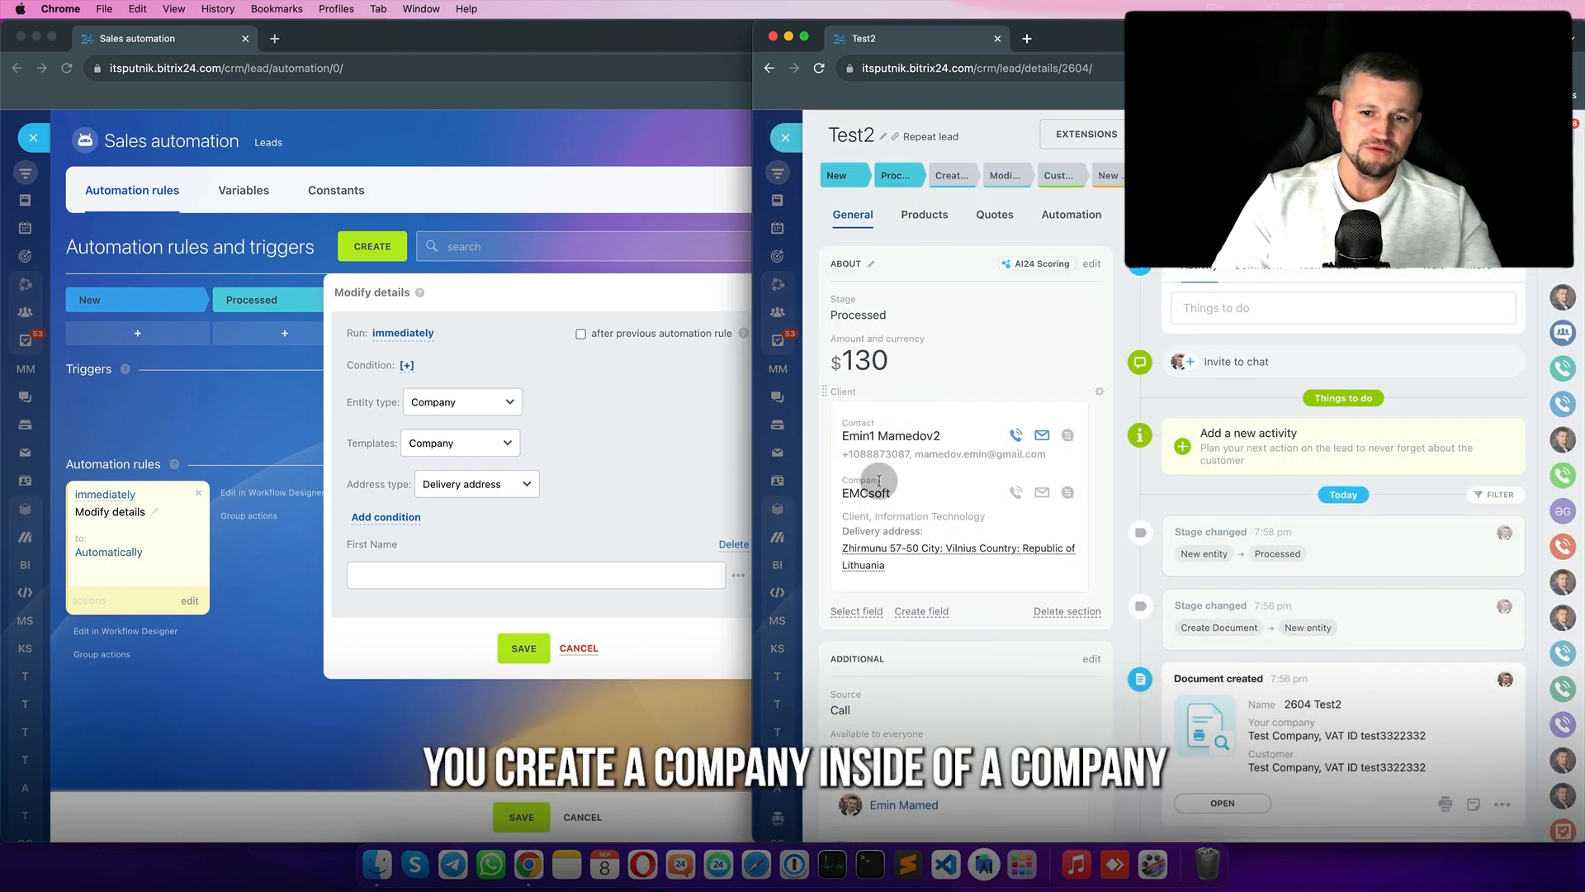
pyautogui.click(878, 496)
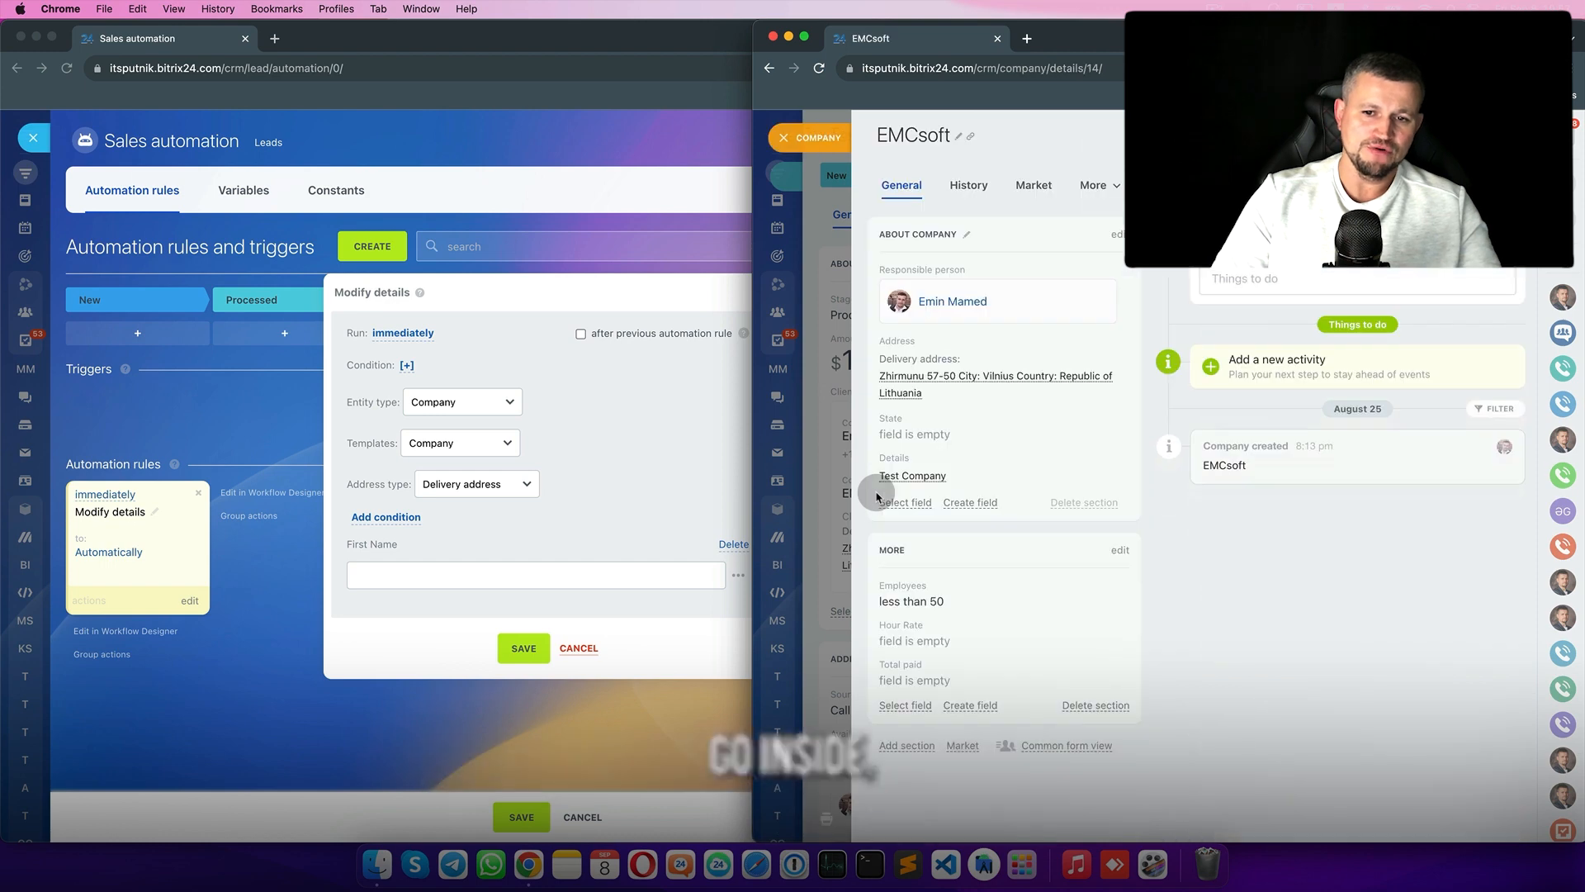
pyautogui.moveTo(915, 477)
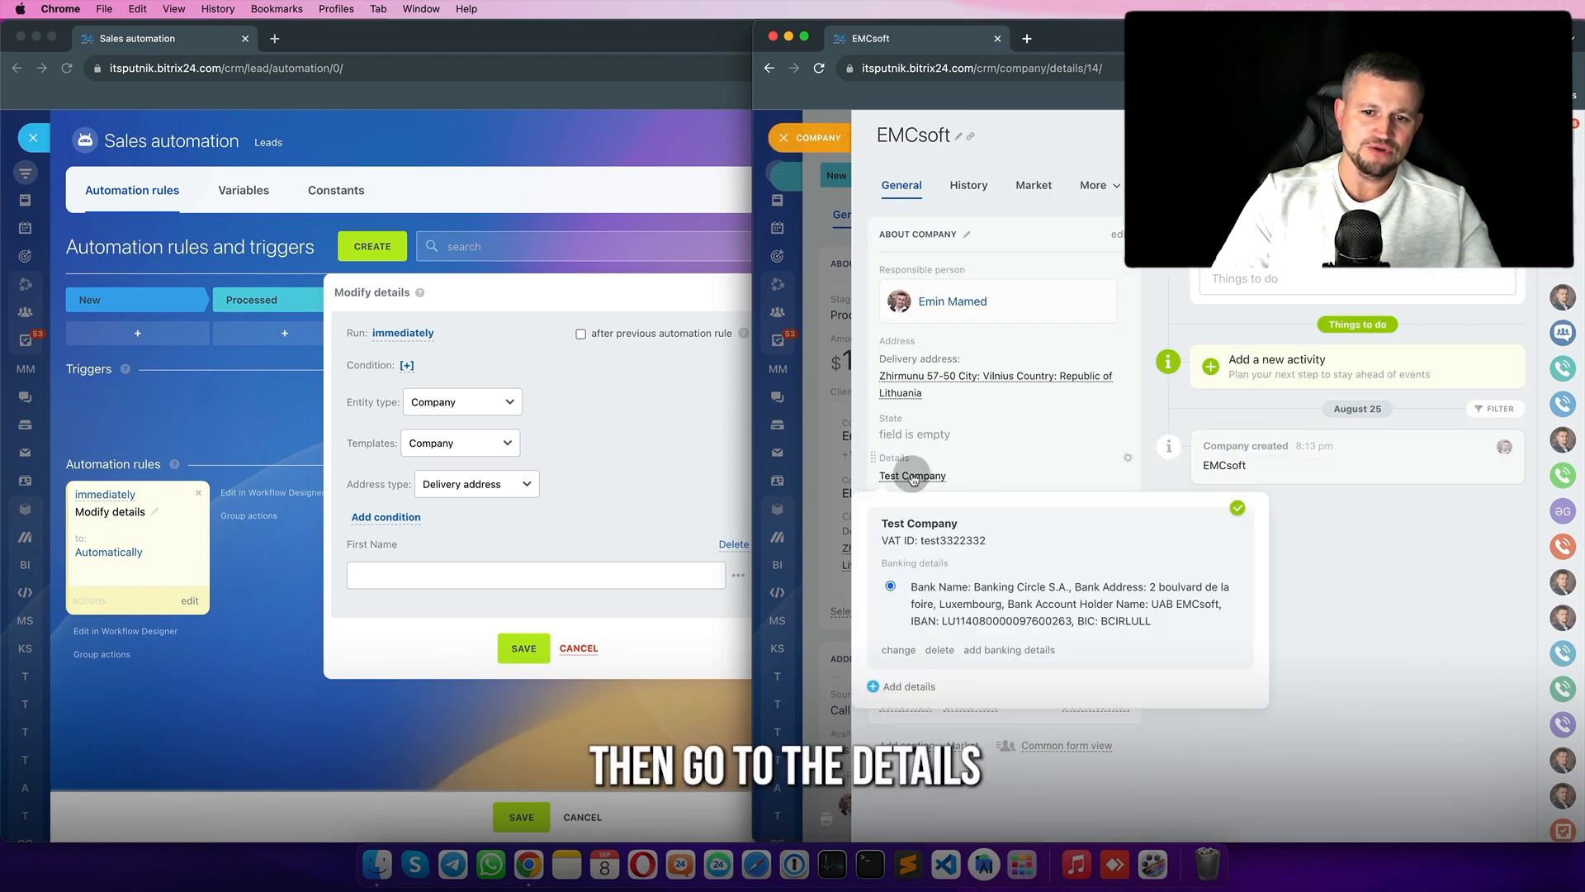
pyautogui.click(1118, 235)
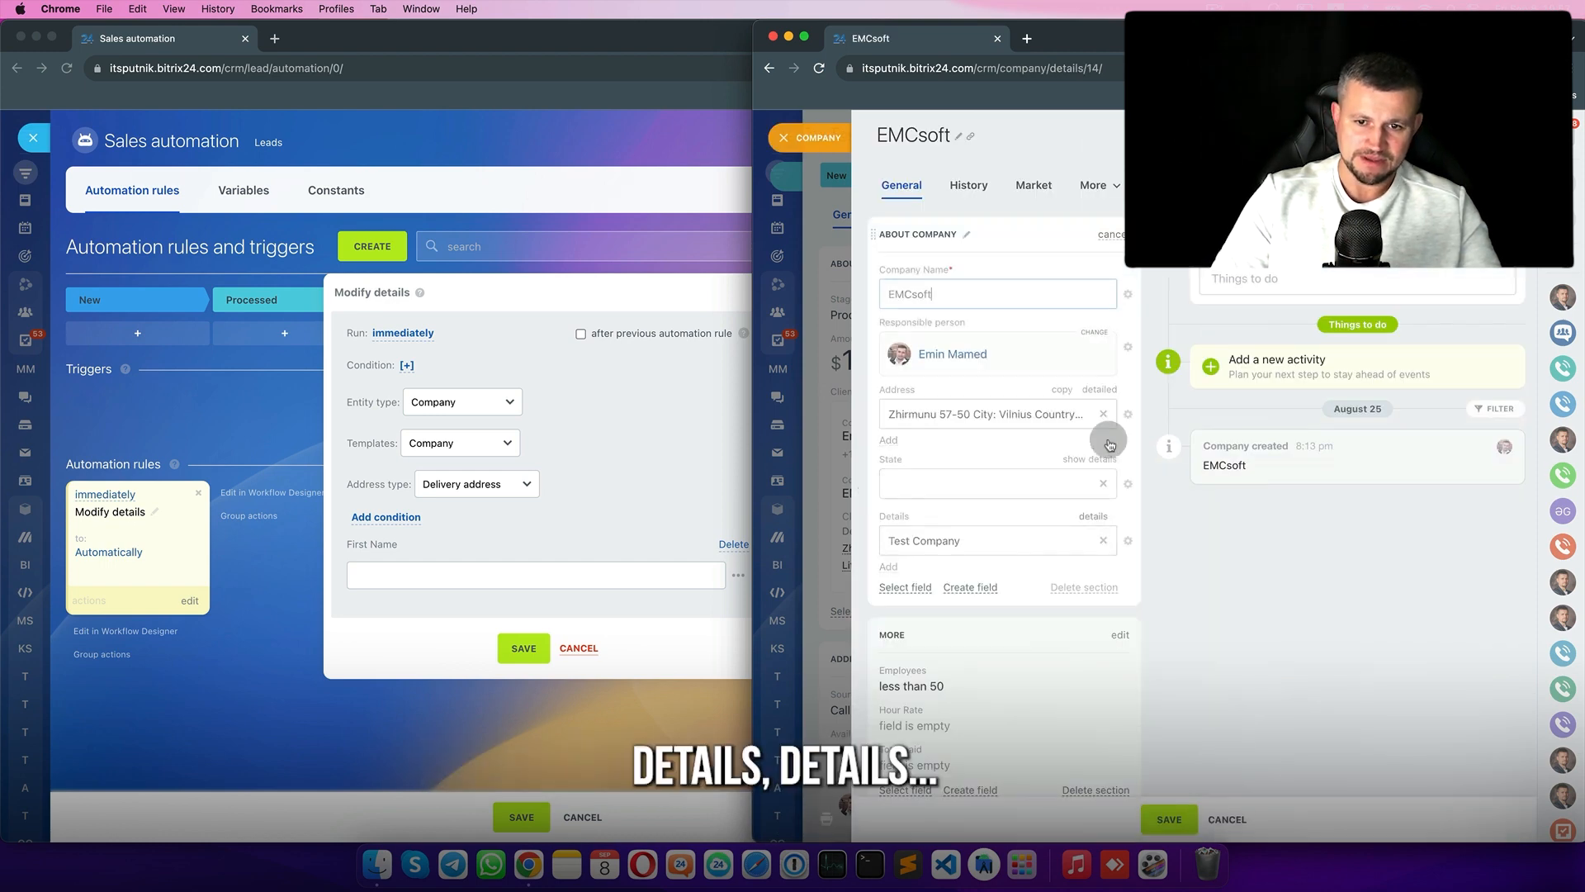
pyautogui.click(1098, 518)
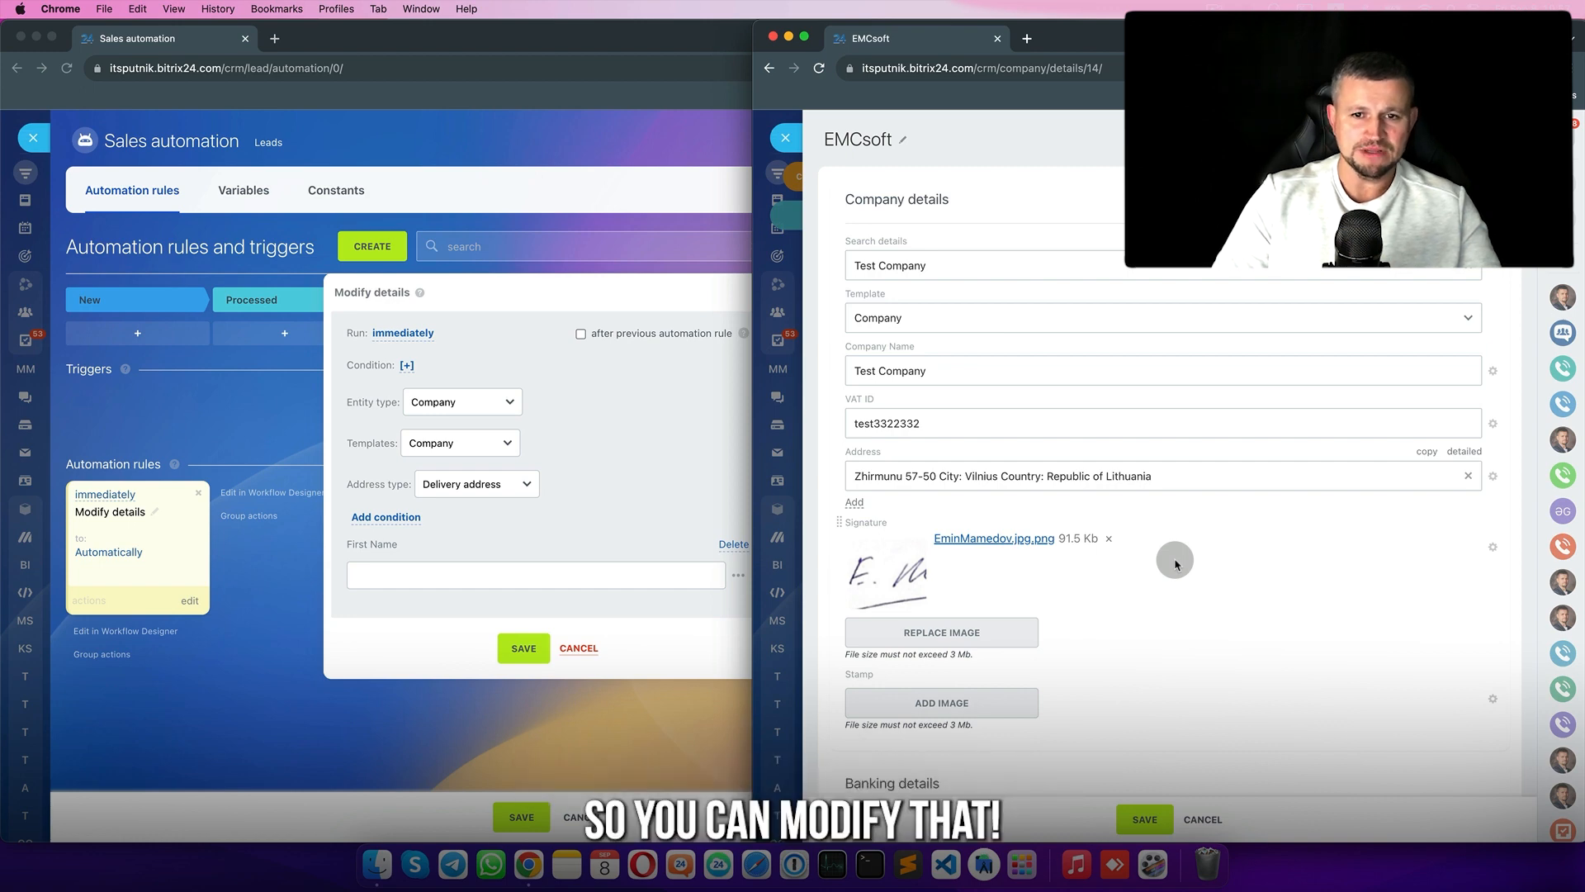
pyautogui.click(791, 139)
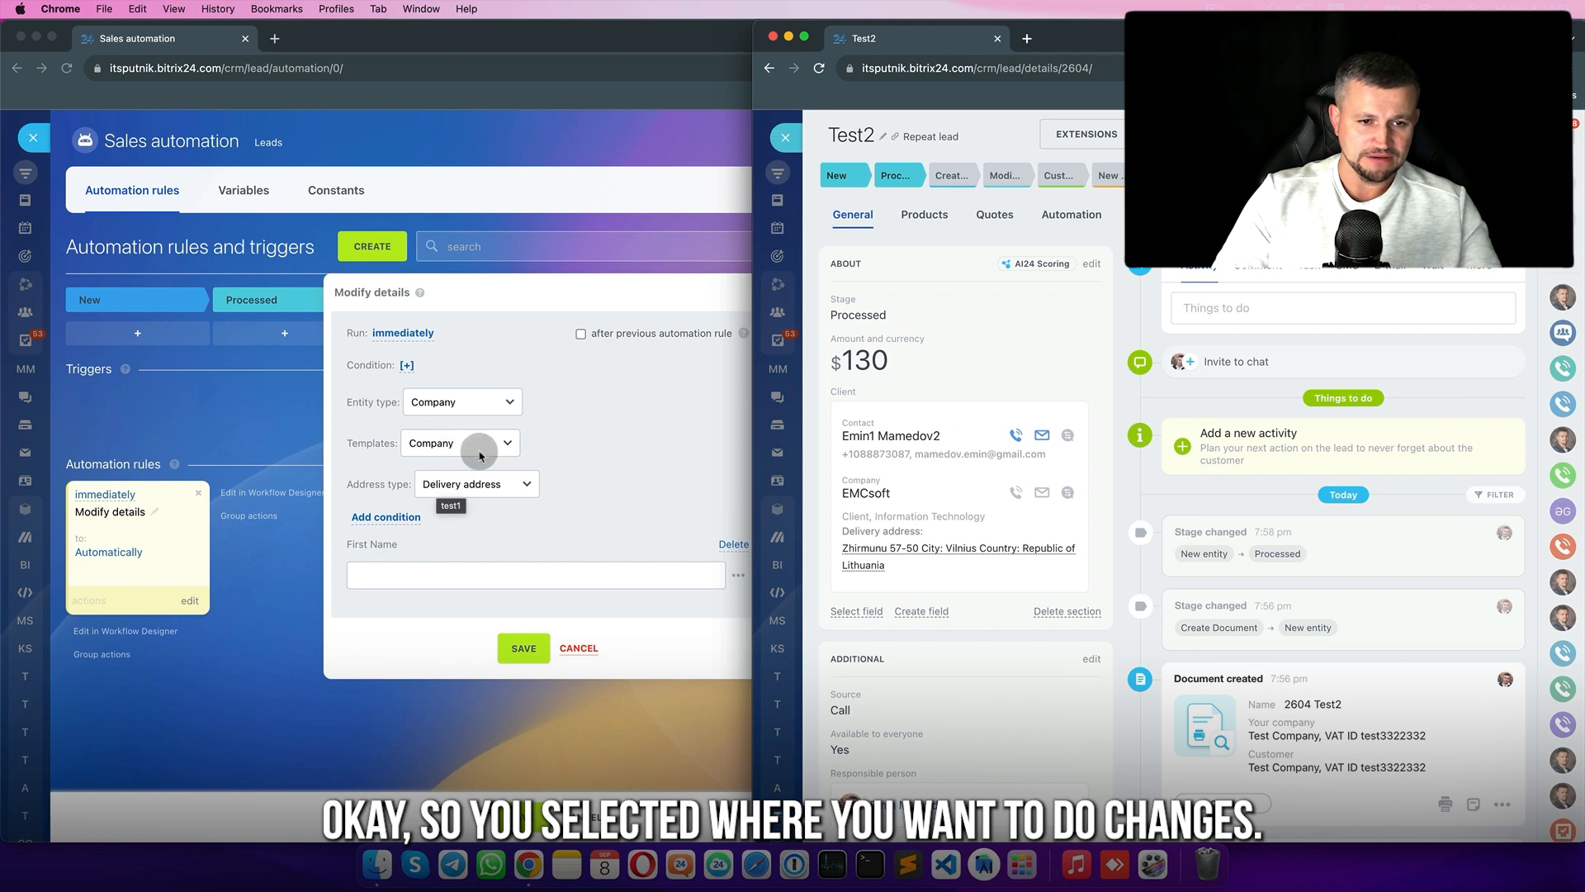
# - Save the Modify details rule after filling in the missing First Name value
pyautogui.click(432, 558)
pyautogui.click(526, 650)
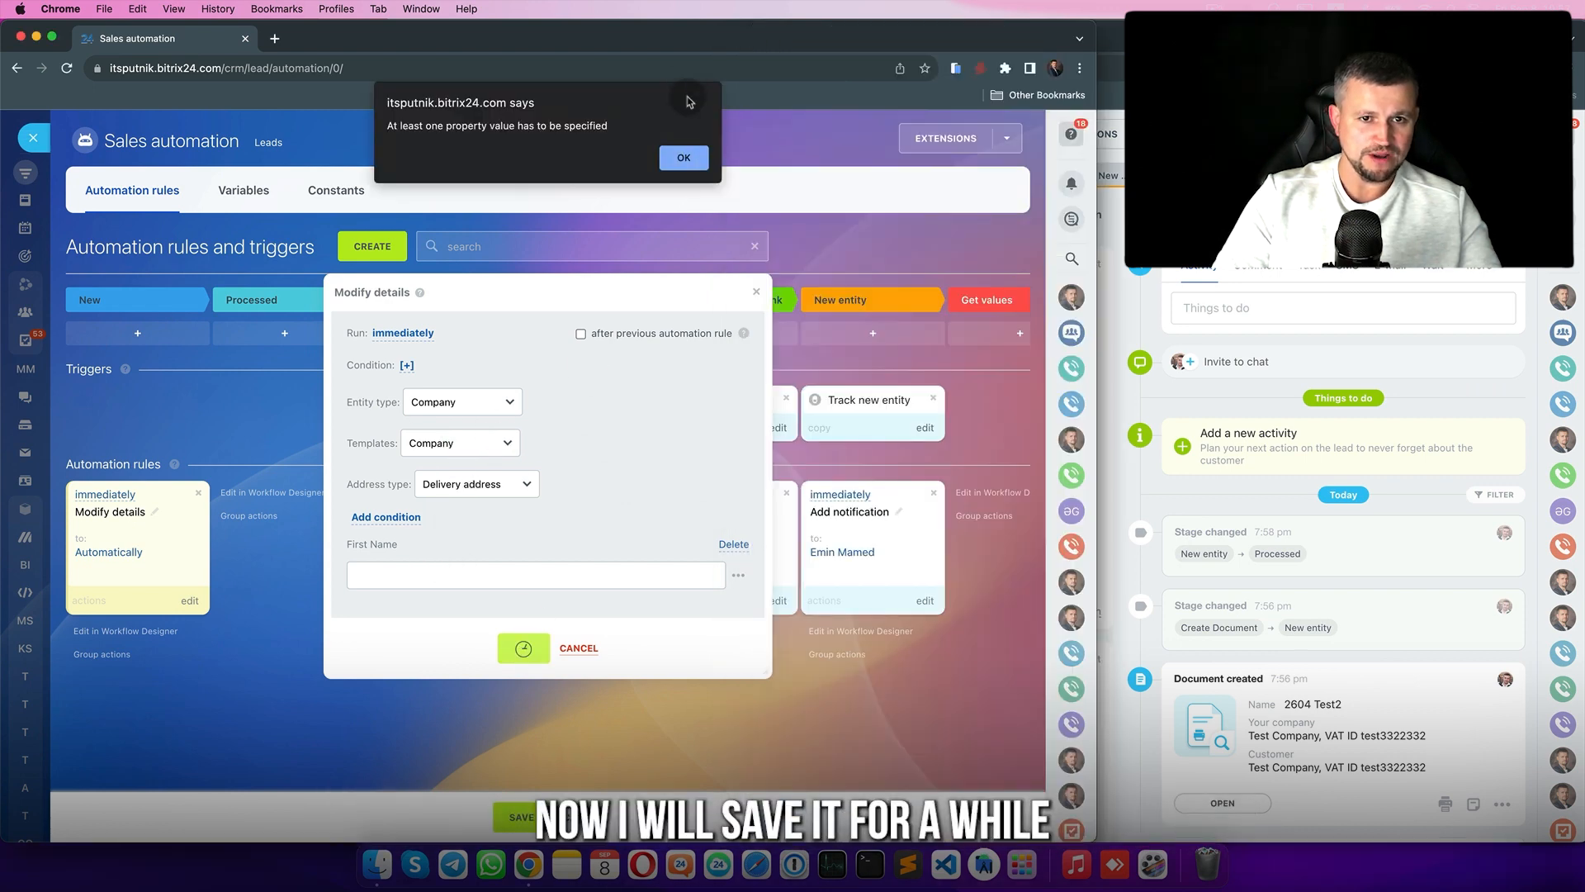
pyautogui.click(684, 157)
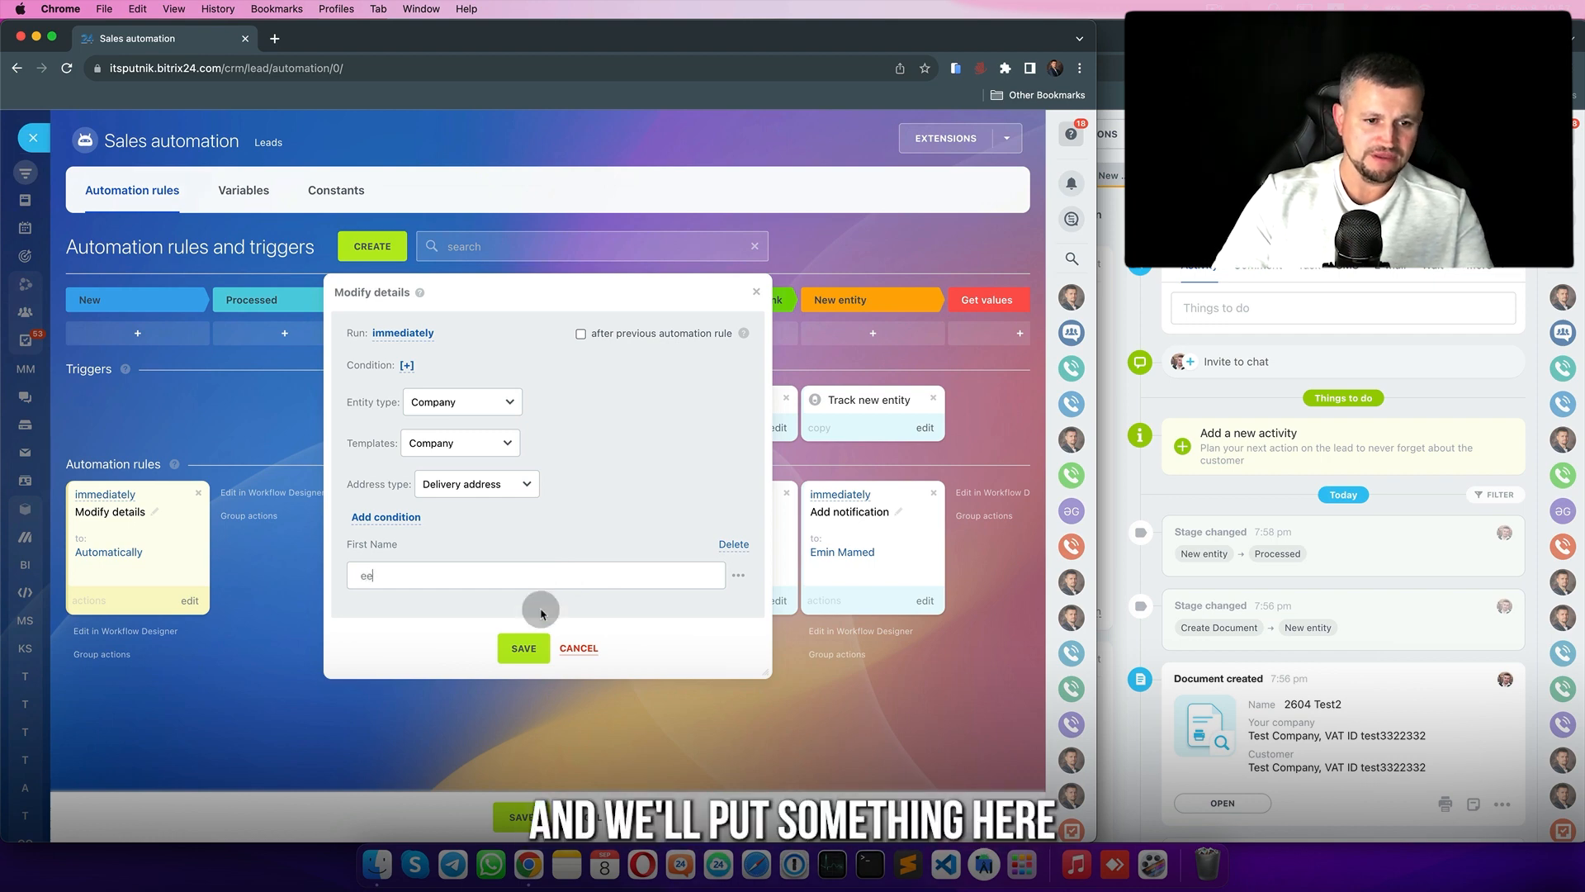
pyautogui.click(542, 650)
# - Return to the leads board, drag Test2 back into the Processed stage, and open it
pyautogui.click(33, 138)
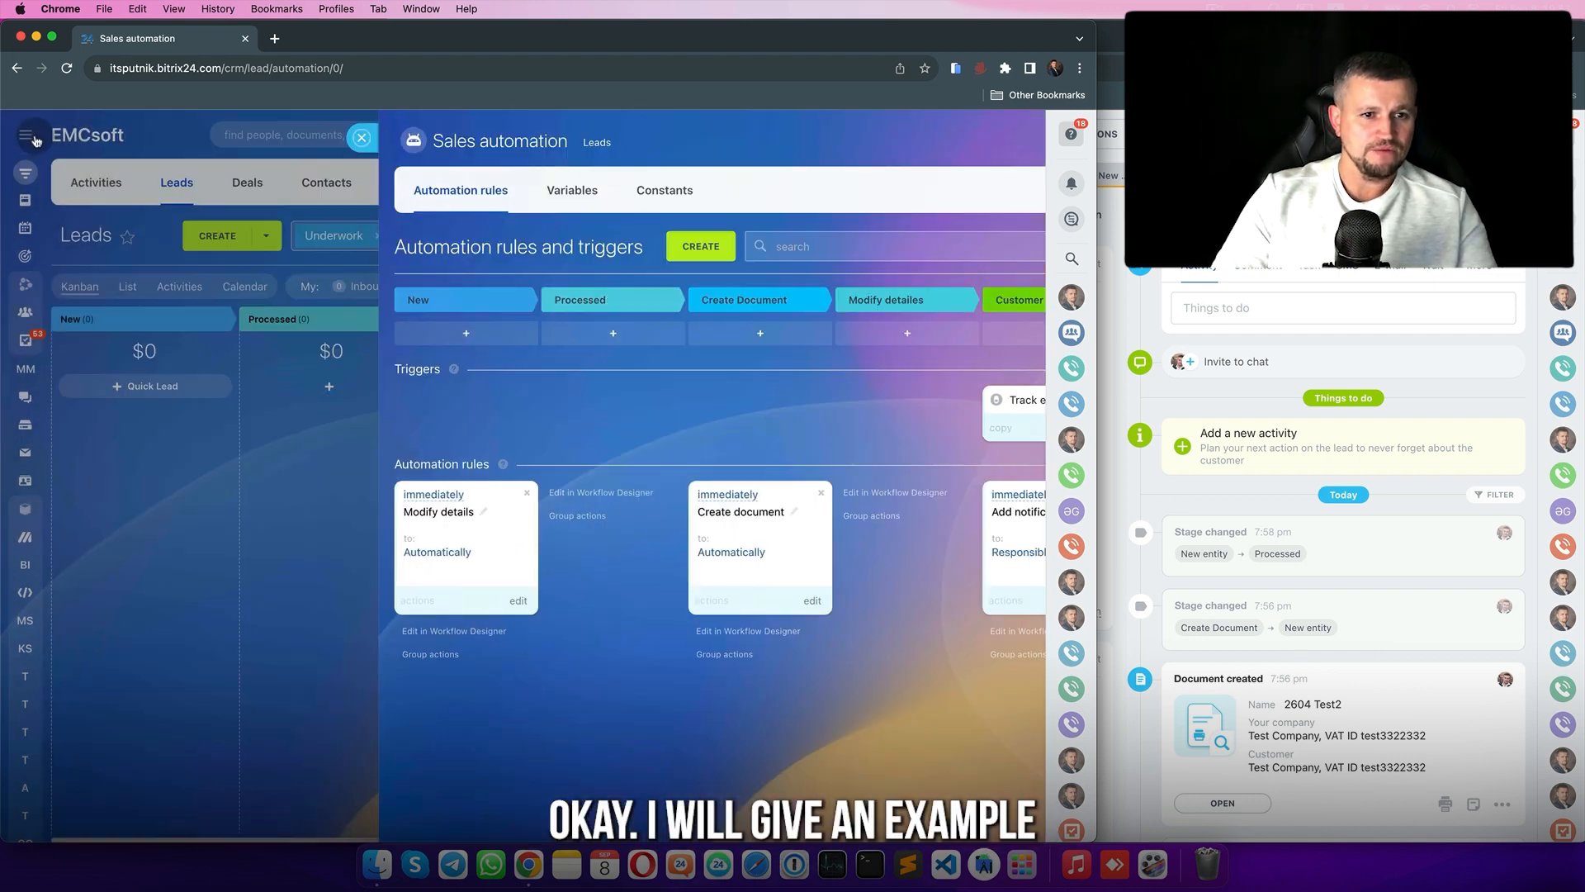
pyautogui.hscroll(2, 640, 468)
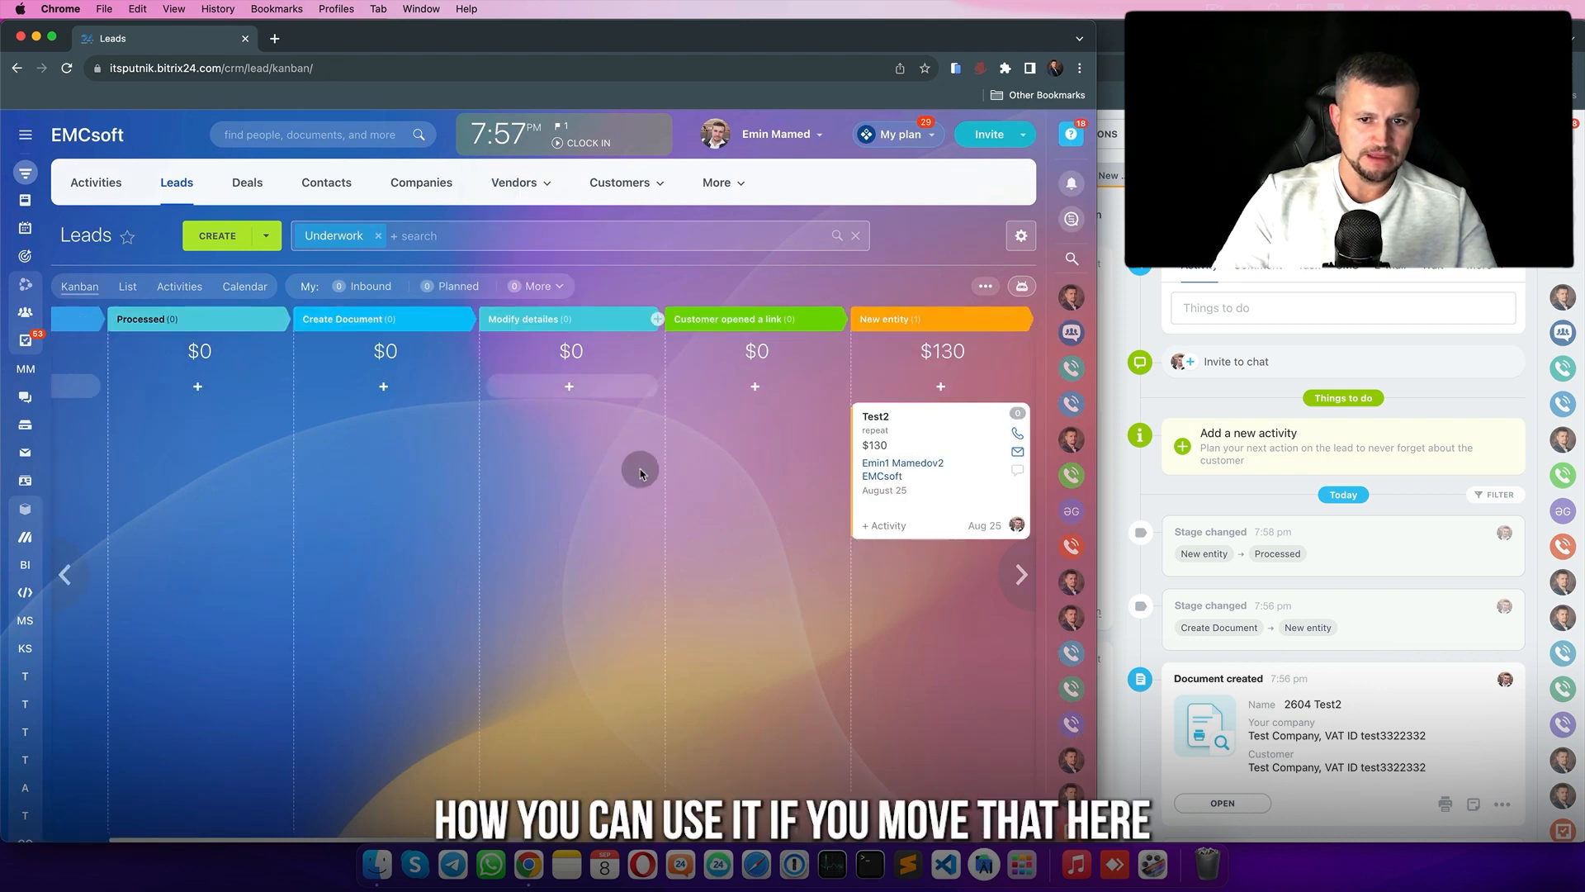
pyautogui.hscroll(-2, 640, 469)
pyautogui.hscroll(2, 989, 443)
pyautogui.moveTo(990, 441); pyautogui.dragTo(264, 419)
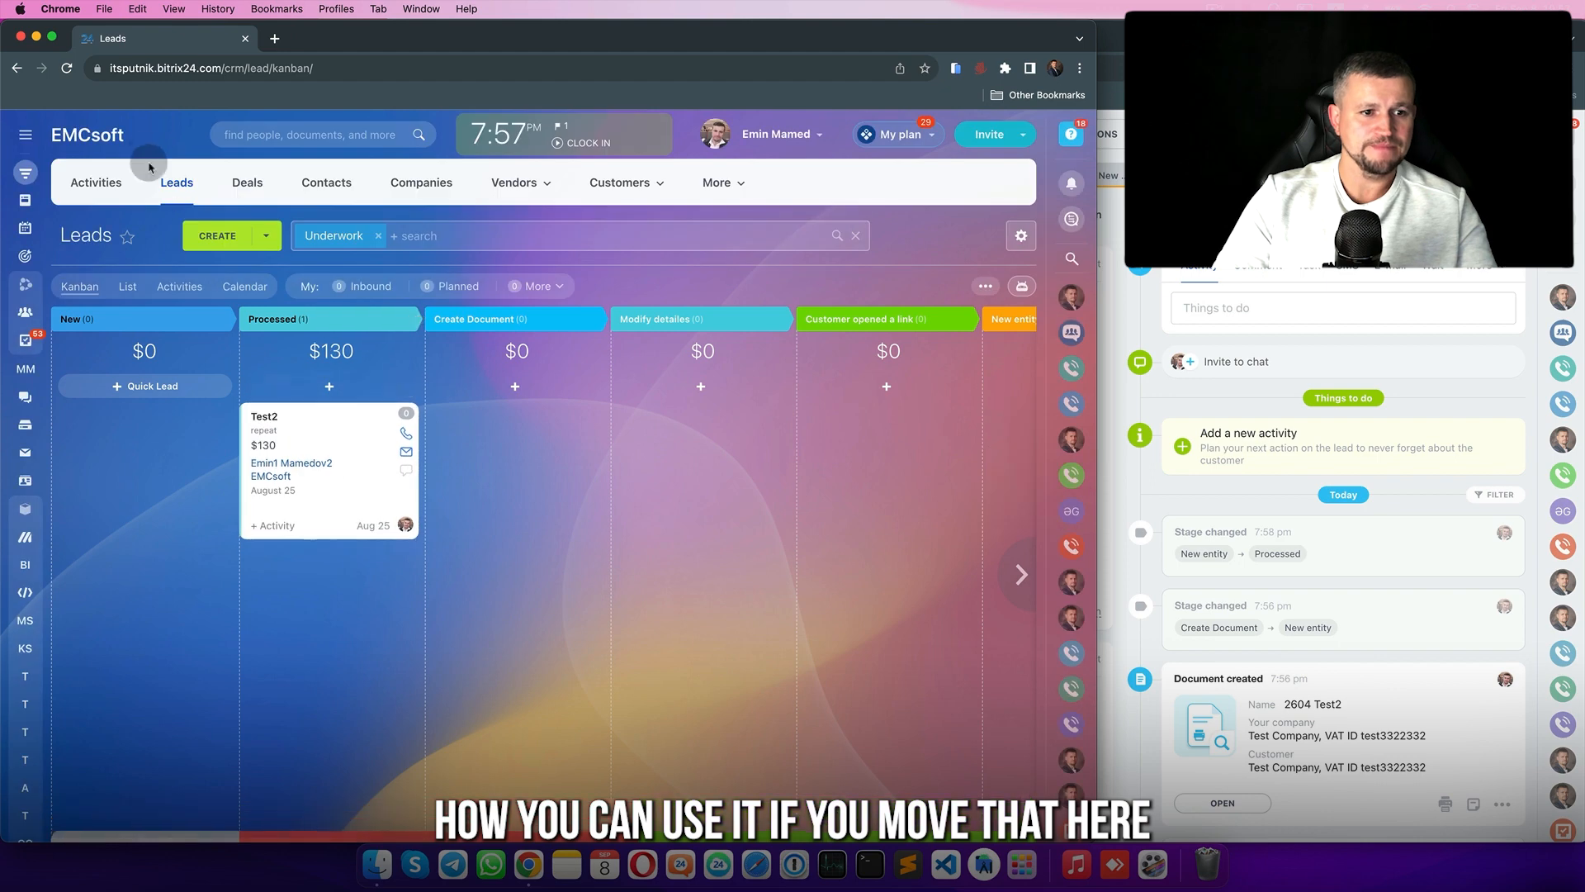
pyautogui.click(271, 424)
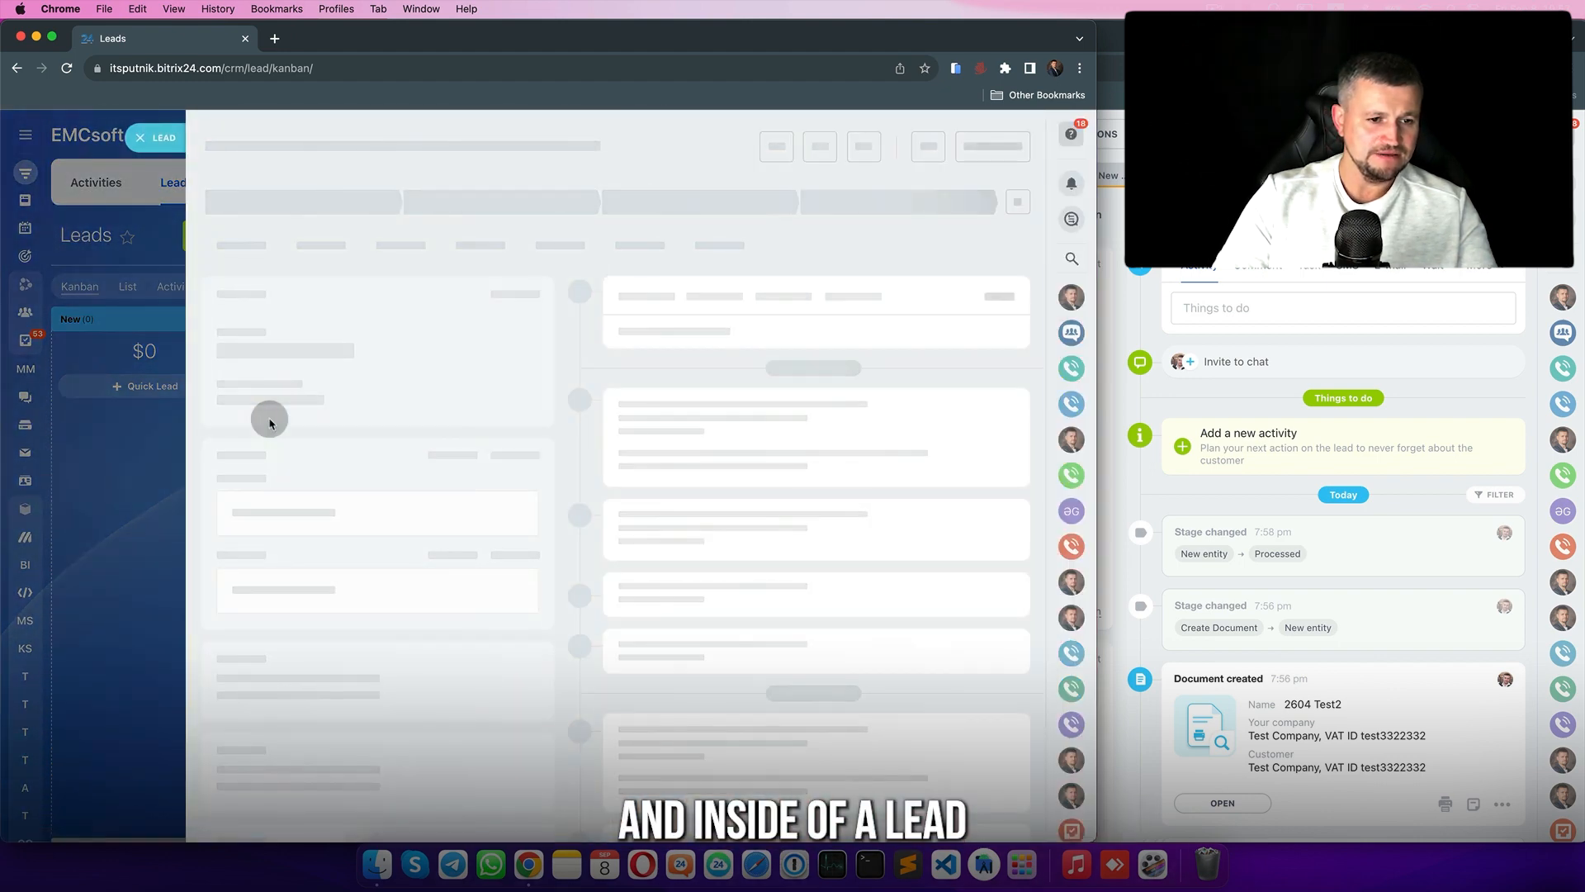
# - Create a string field named 'Company name manual' on the Test2 lead
pyautogui.click(301, 594)
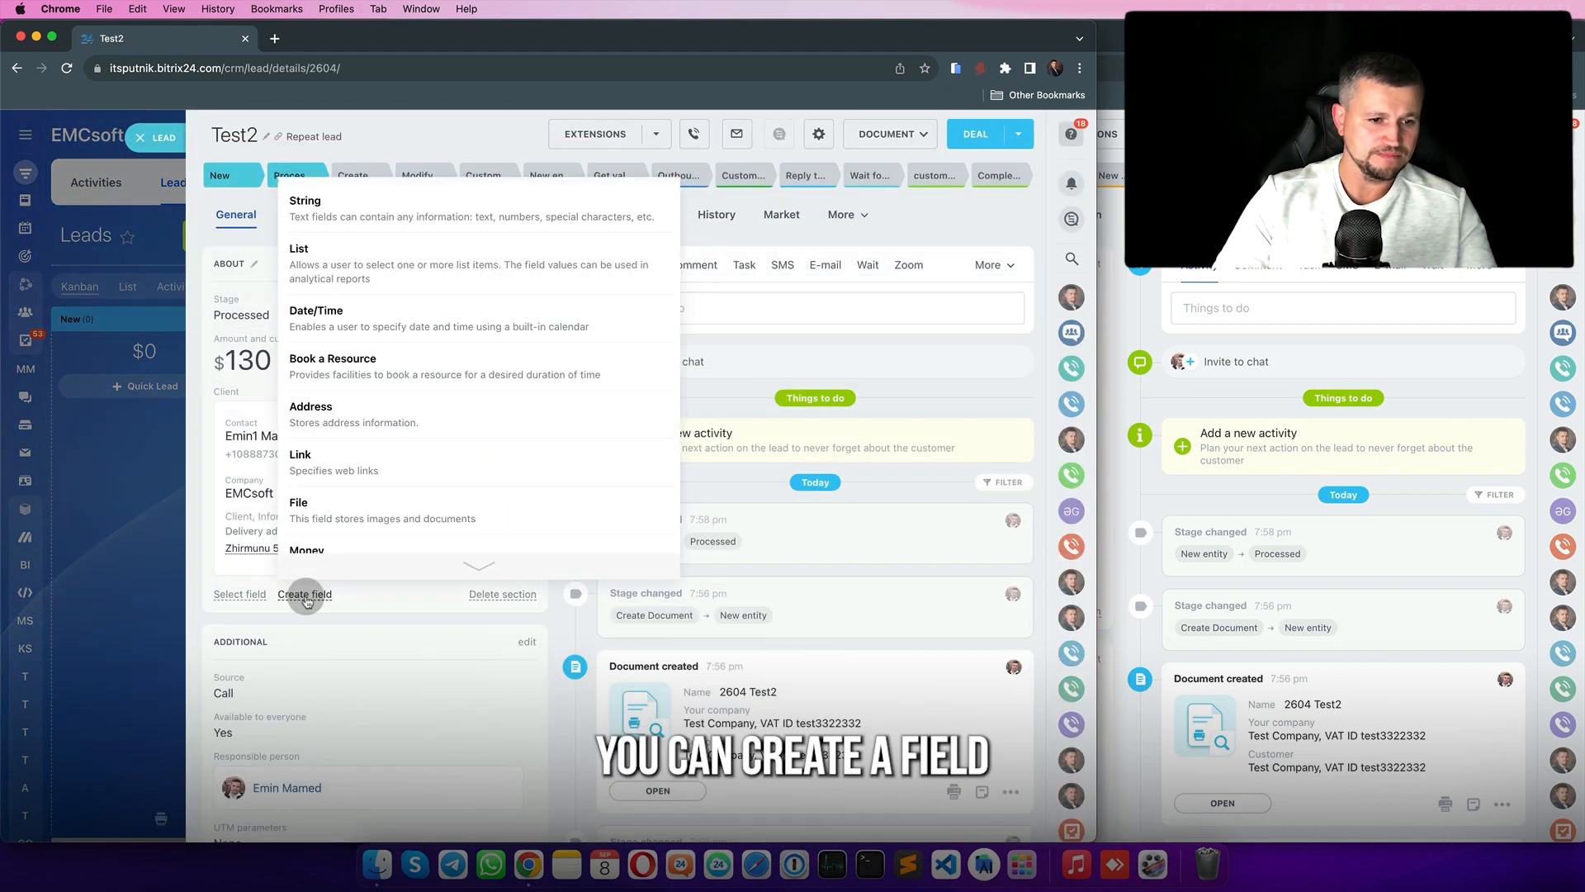
pyautogui.click(476, 212)
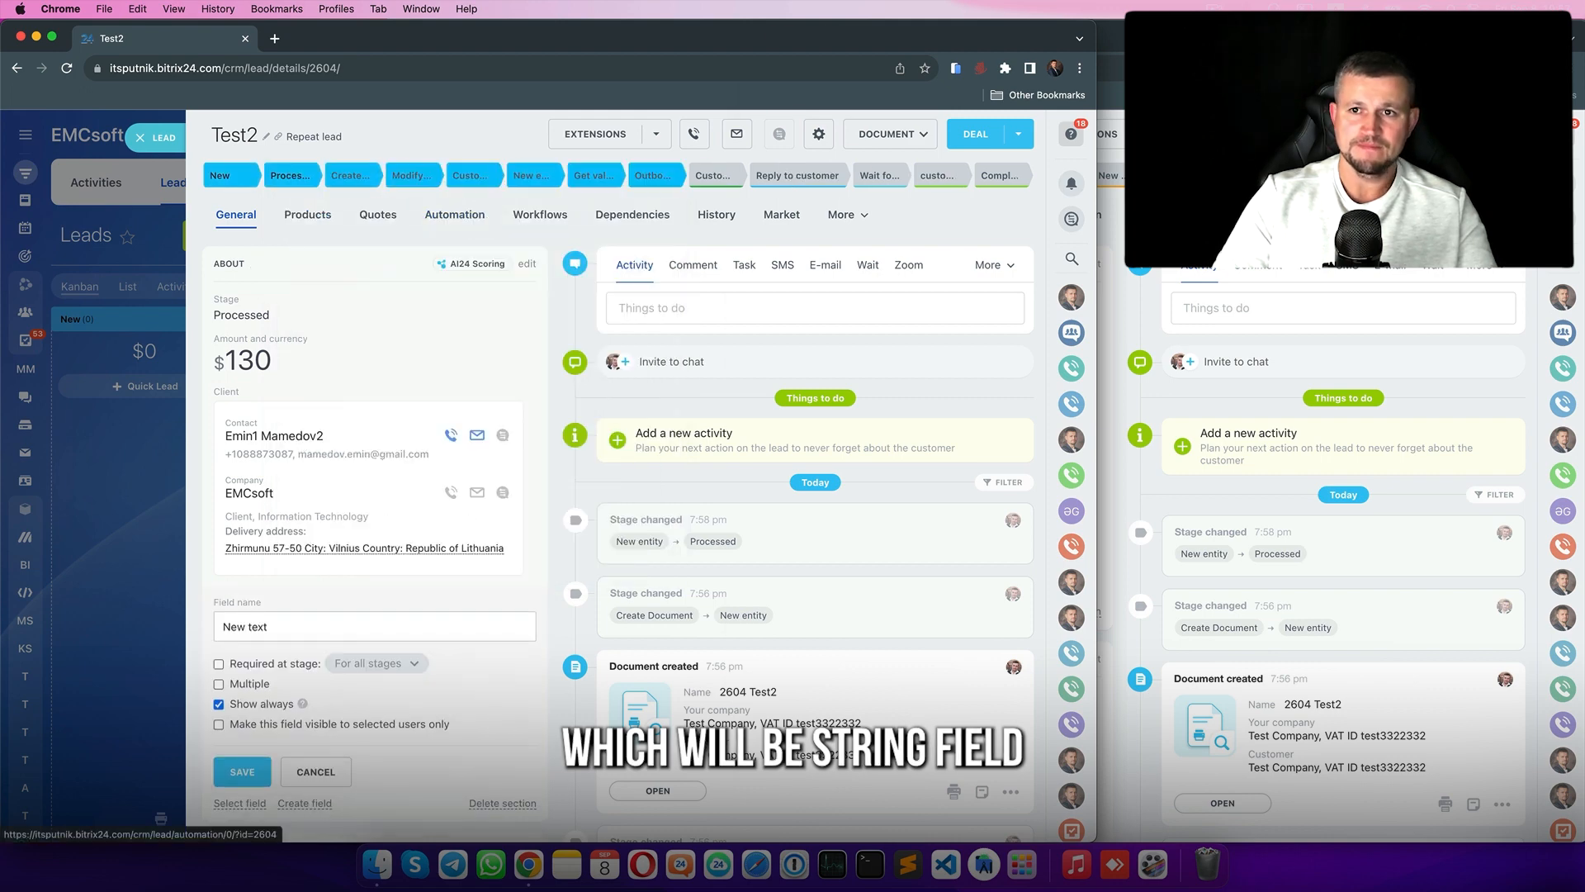
pyautogui.click(1115, 590)
pyautogui.click(867, 493)
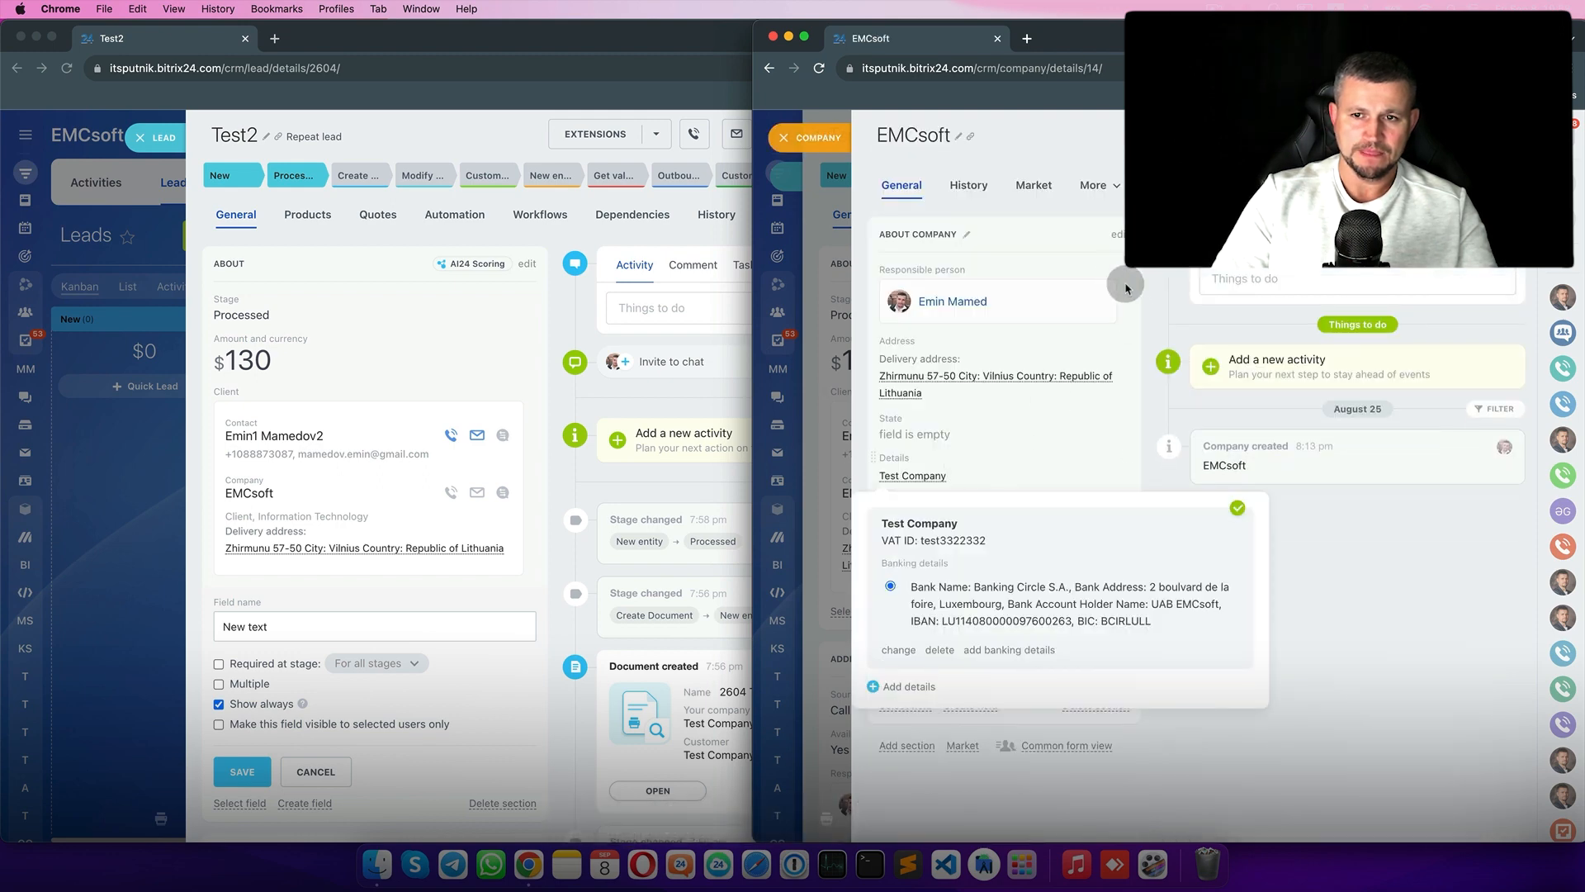
pyautogui.click(1119, 234)
pyautogui.click(1097, 518)
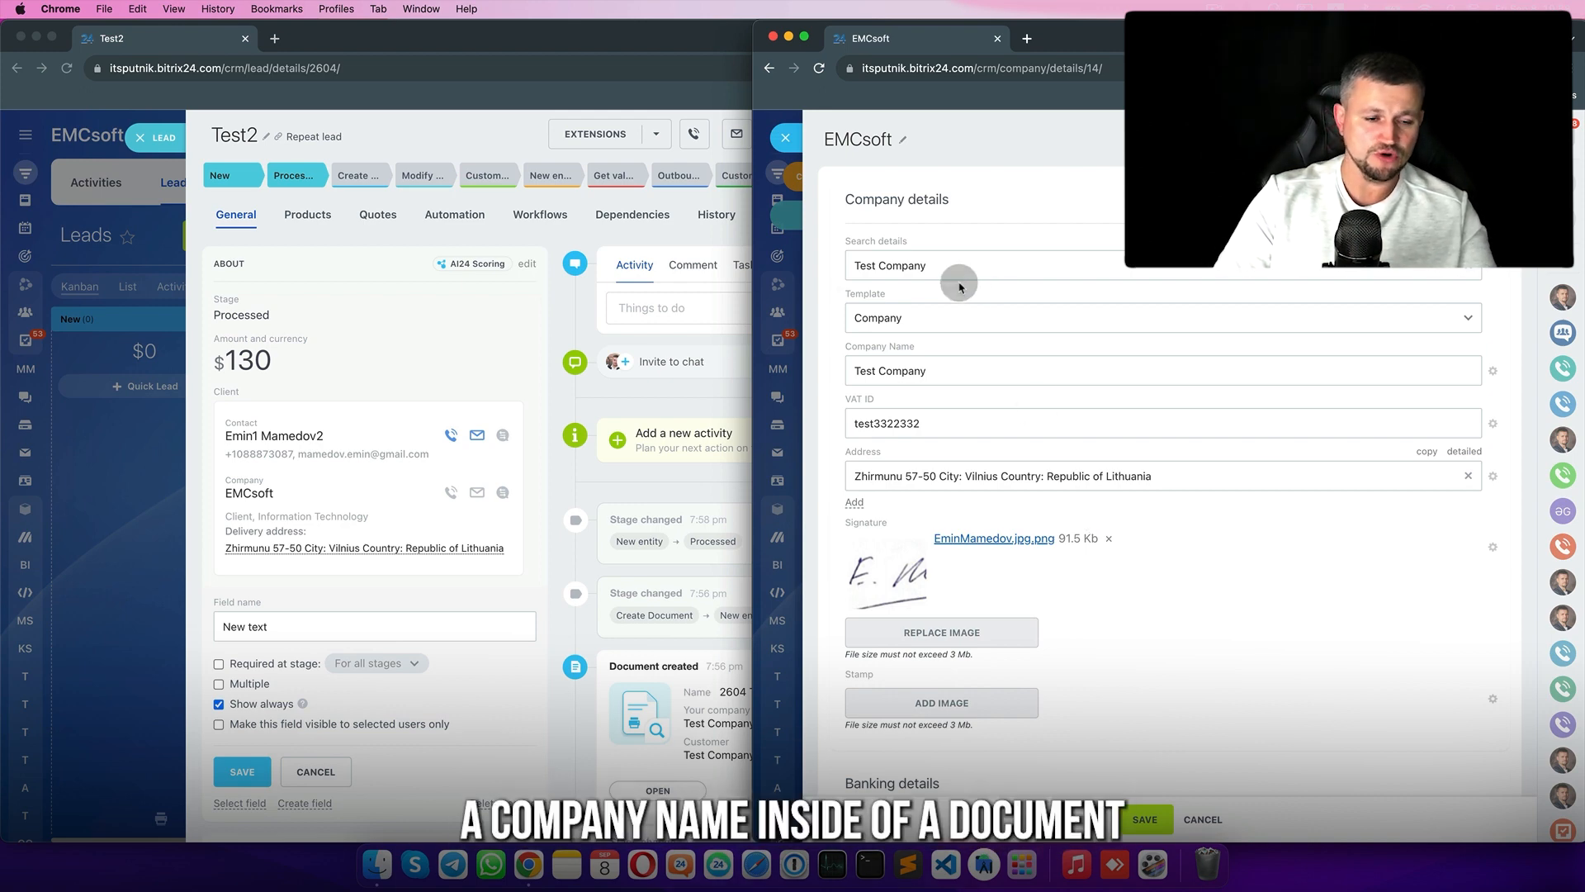
pyautogui.click(306, 621)
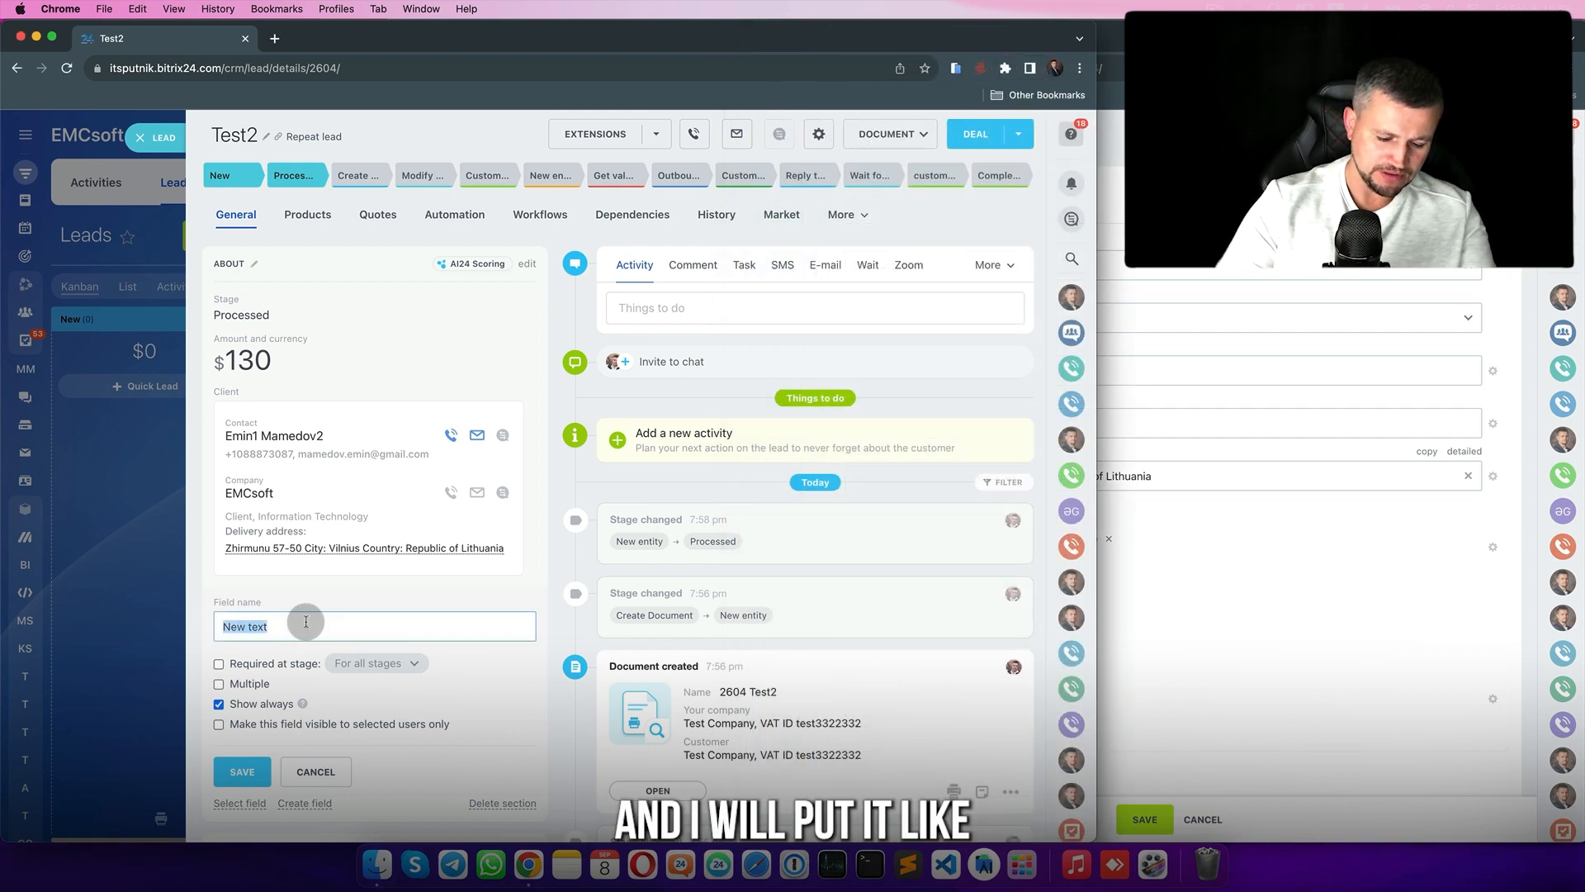
pyautogui.write('Com')
pyautogui.write('pany name manual')
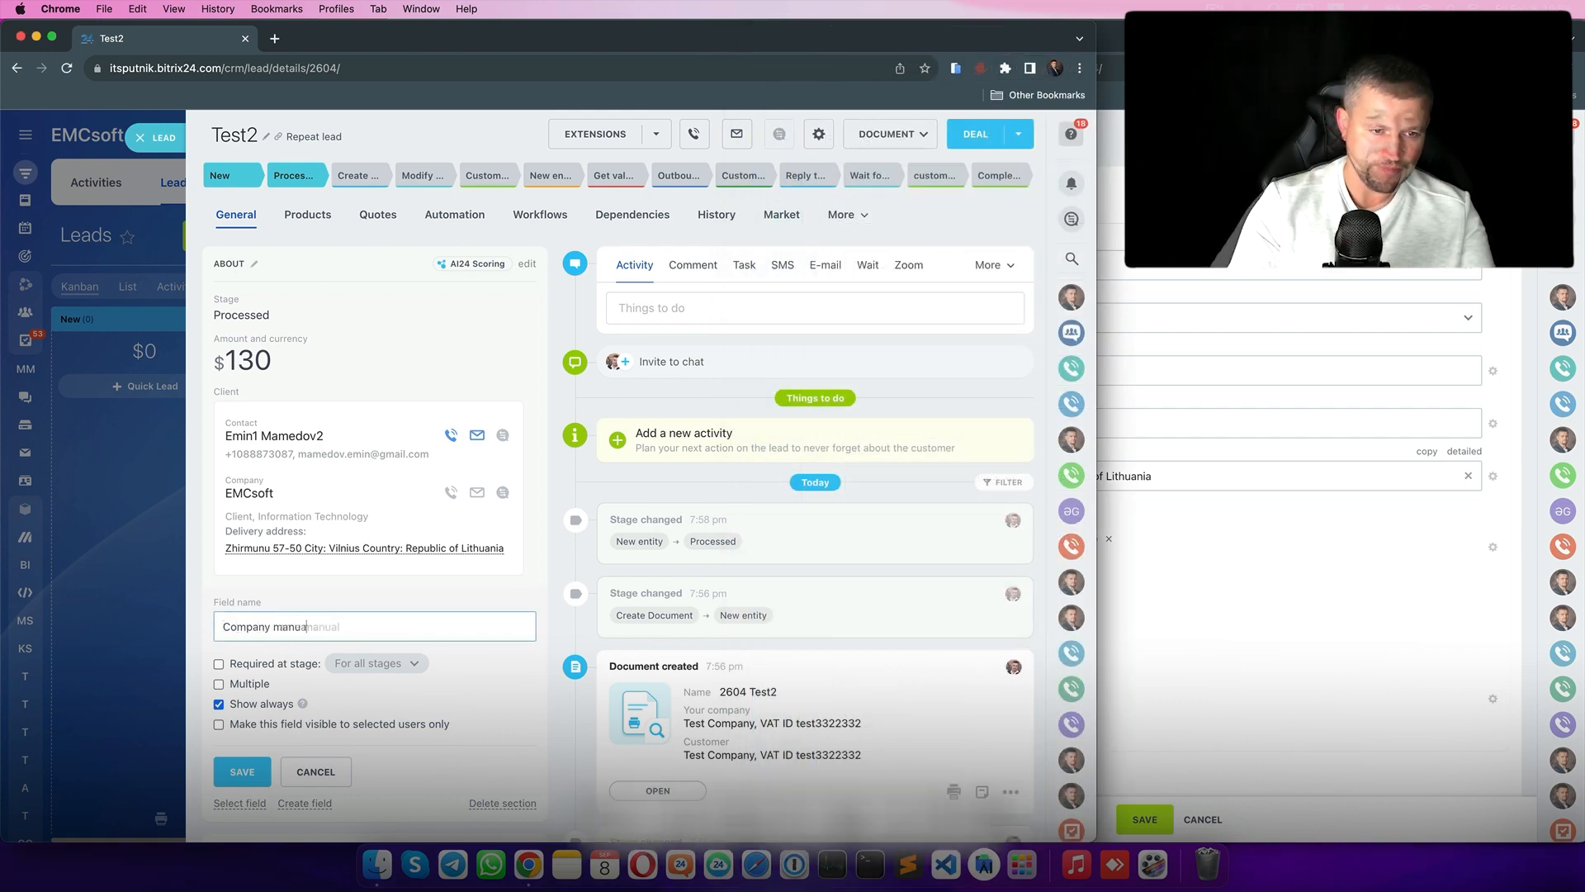
pyautogui.click(221, 772)
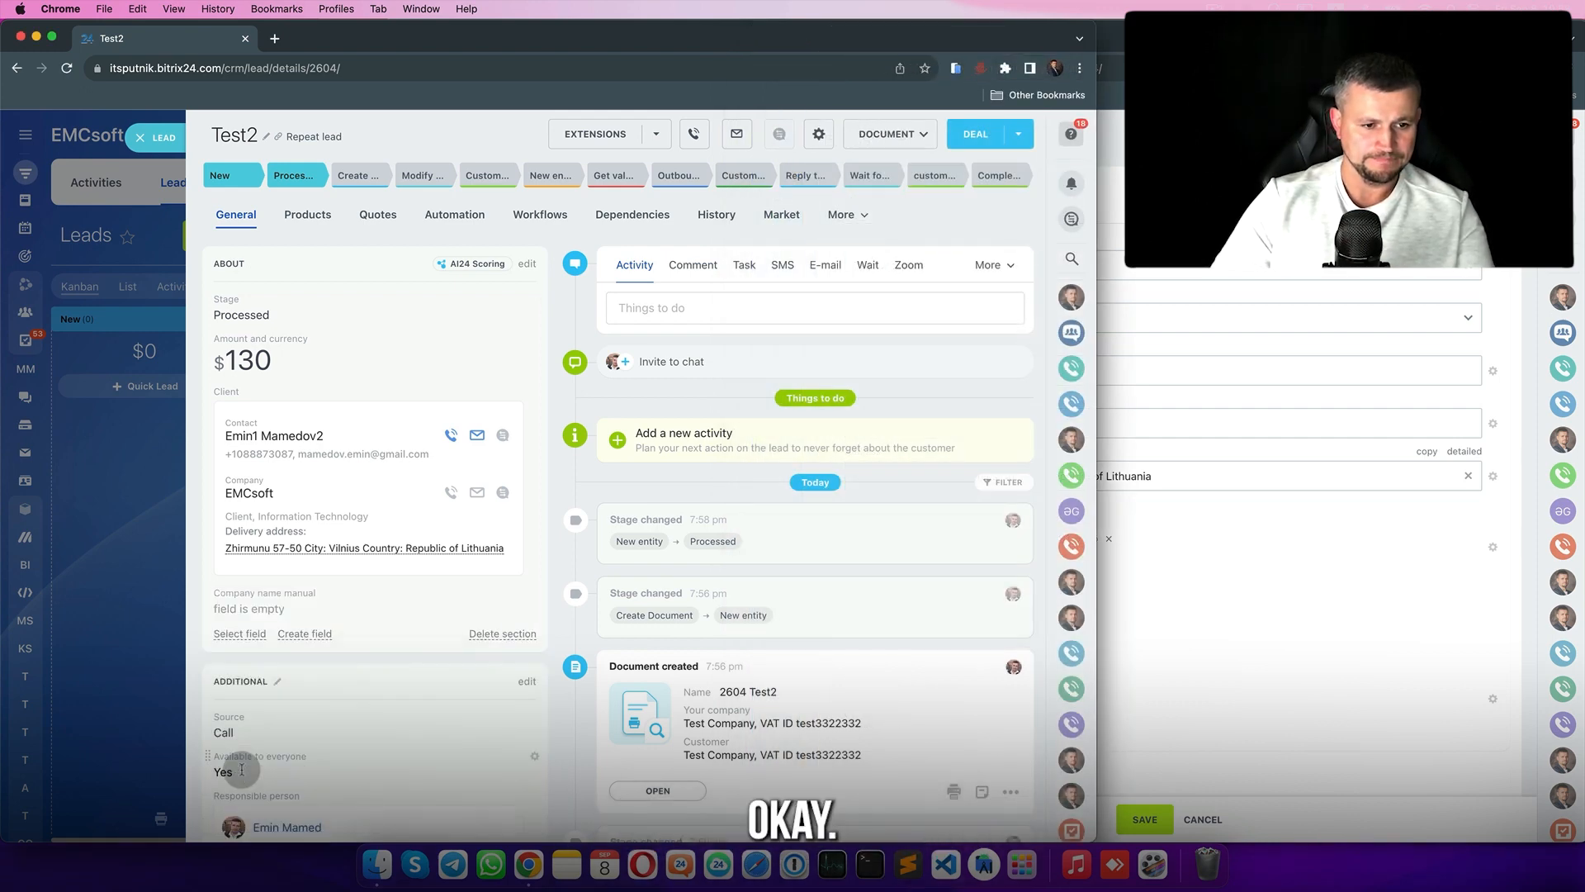
# - Add a second string field named 'VAT ID manual' beside the EMCsoft company window
pyautogui.click(1261, 632)
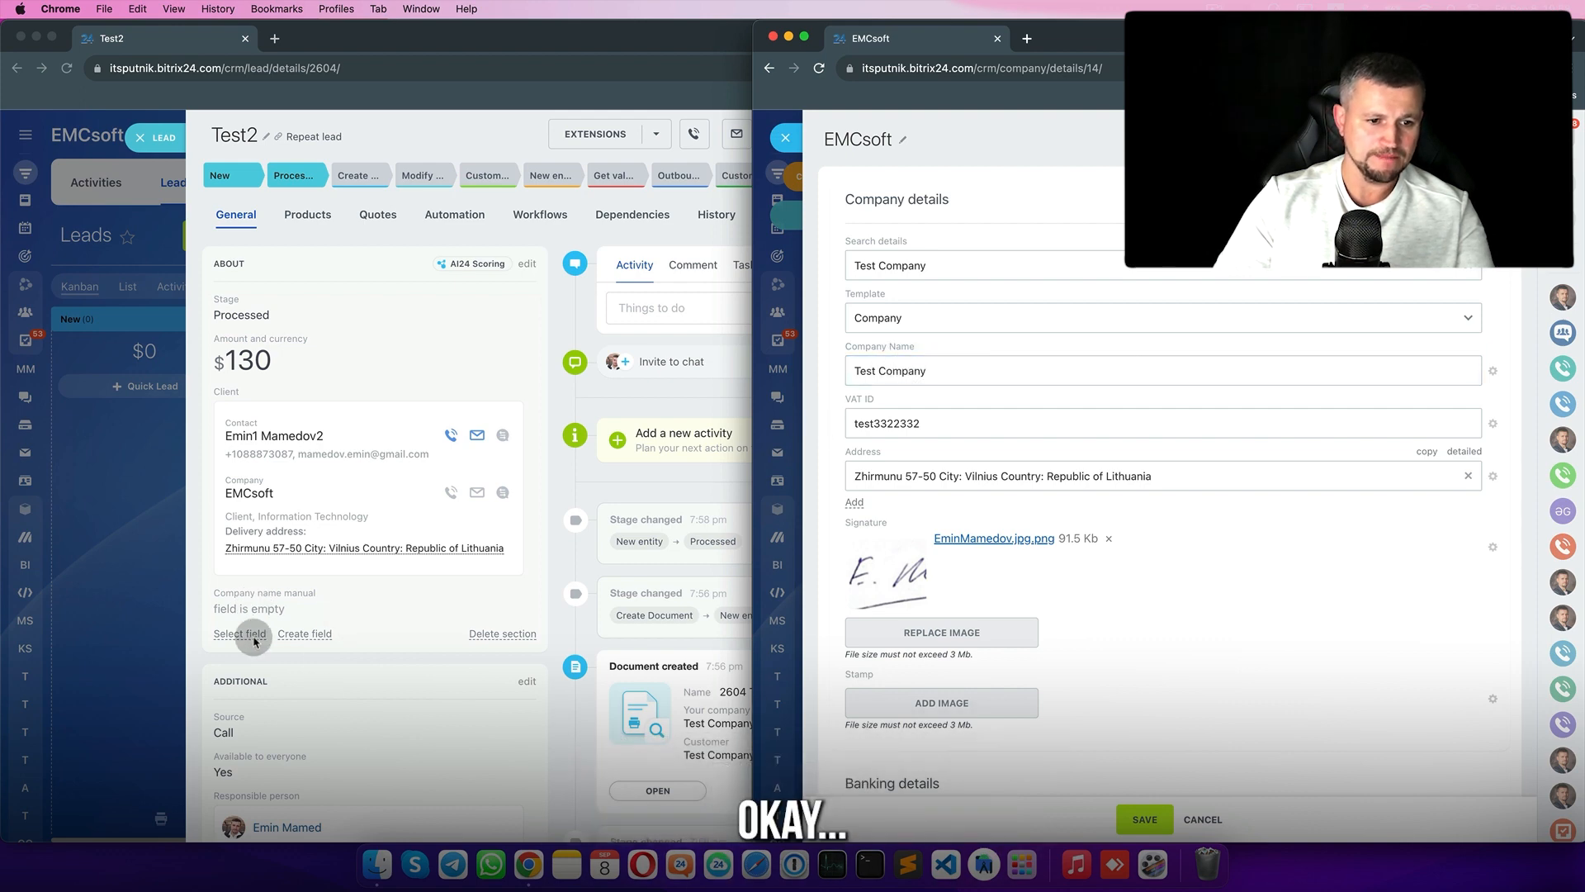
pyautogui.click(312, 635)
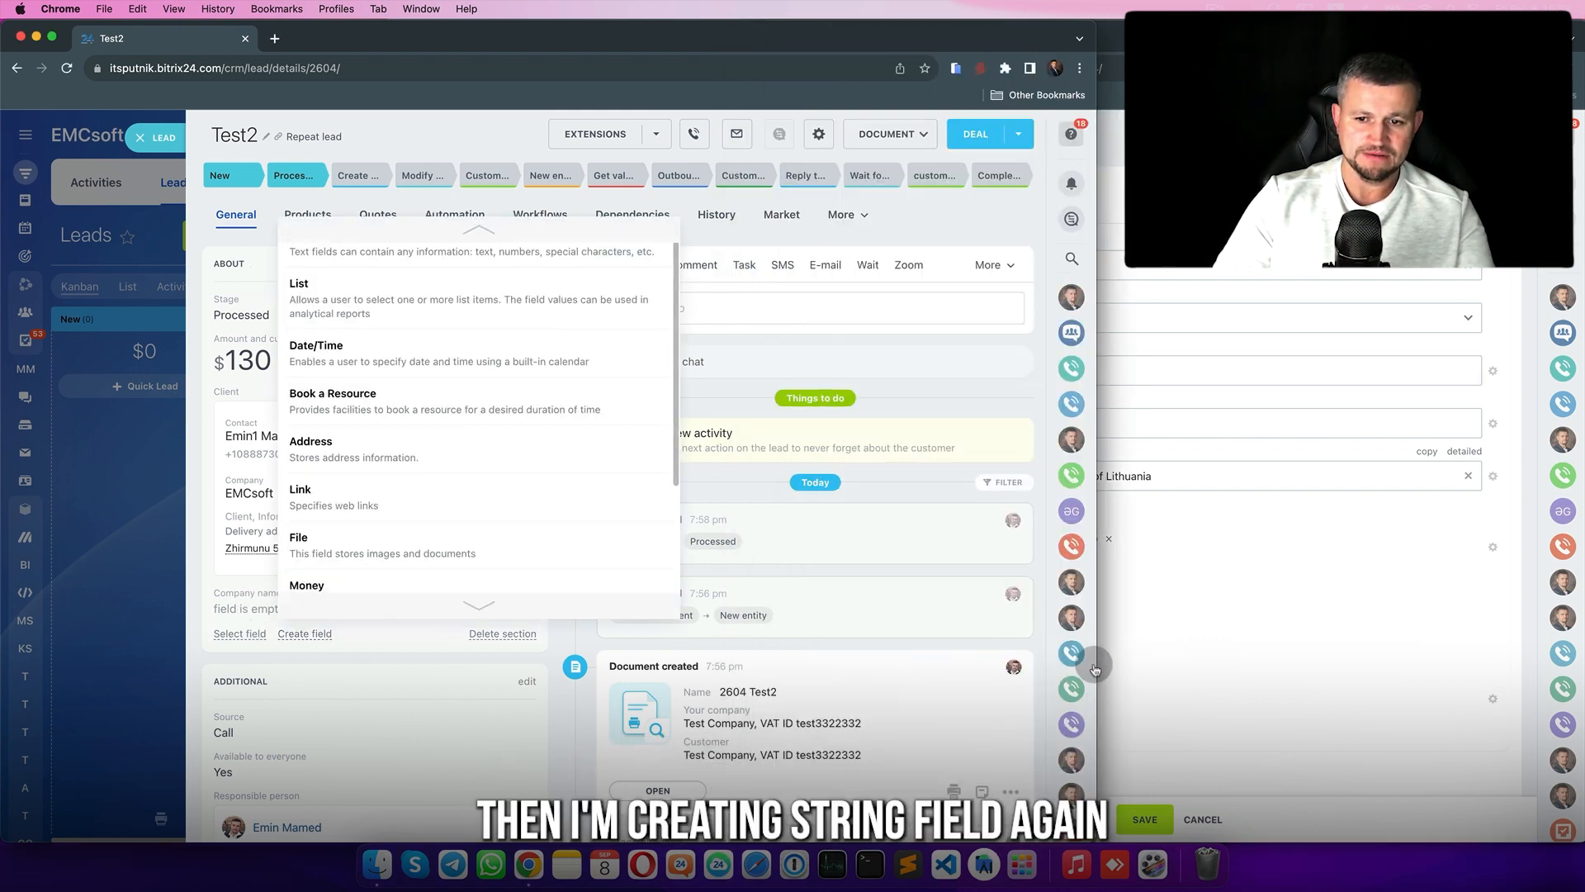
pyautogui.moveTo(1096, 660); pyautogui.dragTo(873, 658)
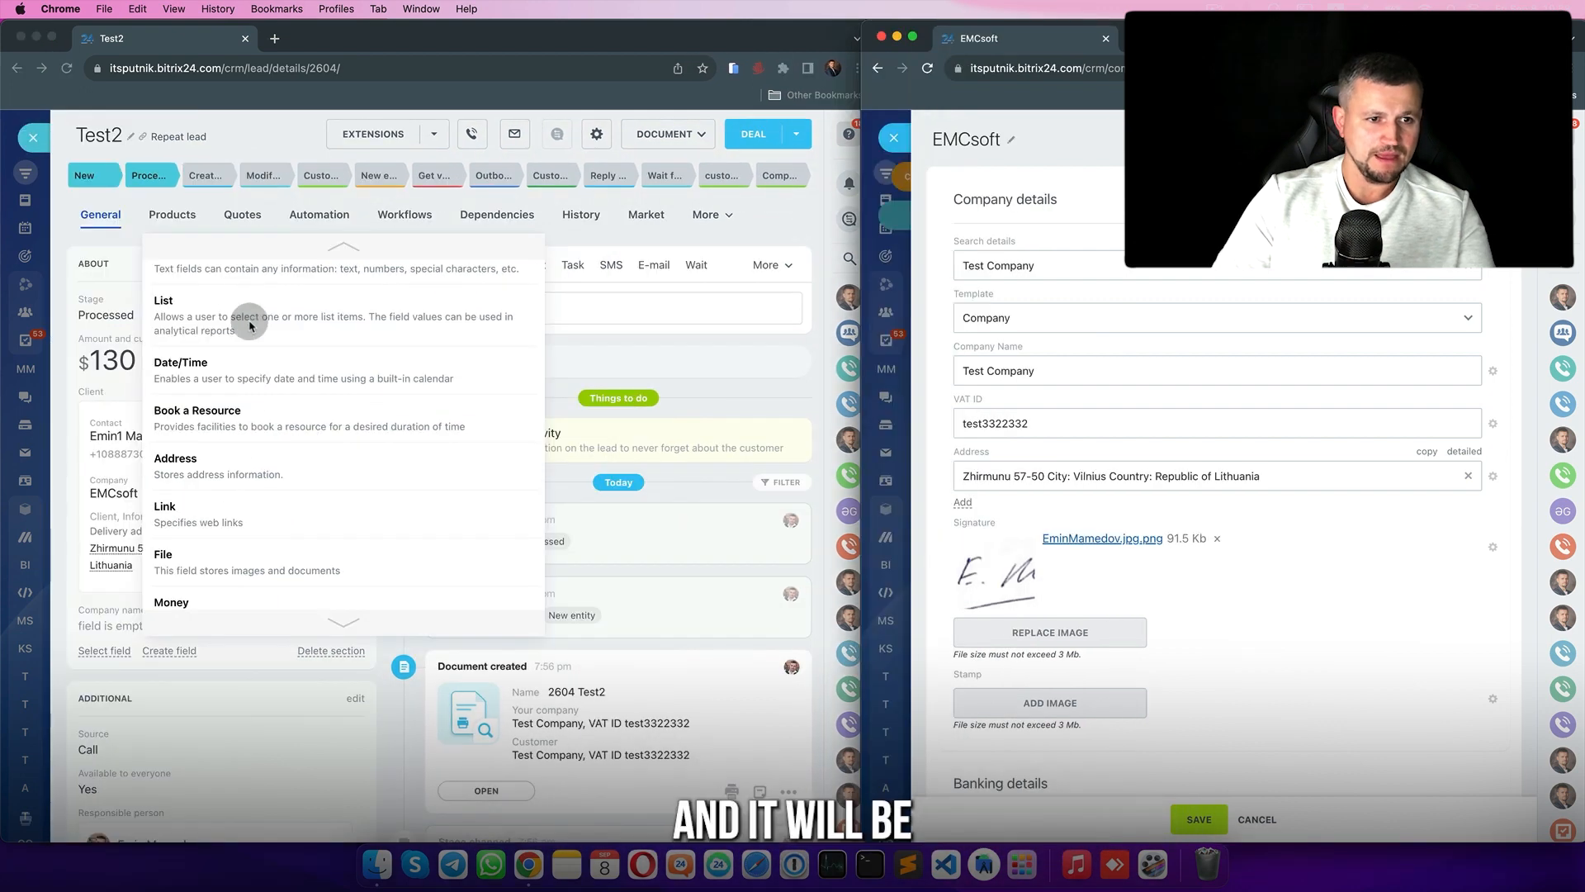
pyautogui.scroll(2, 248, 318)
pyautogui.click(310, 267)
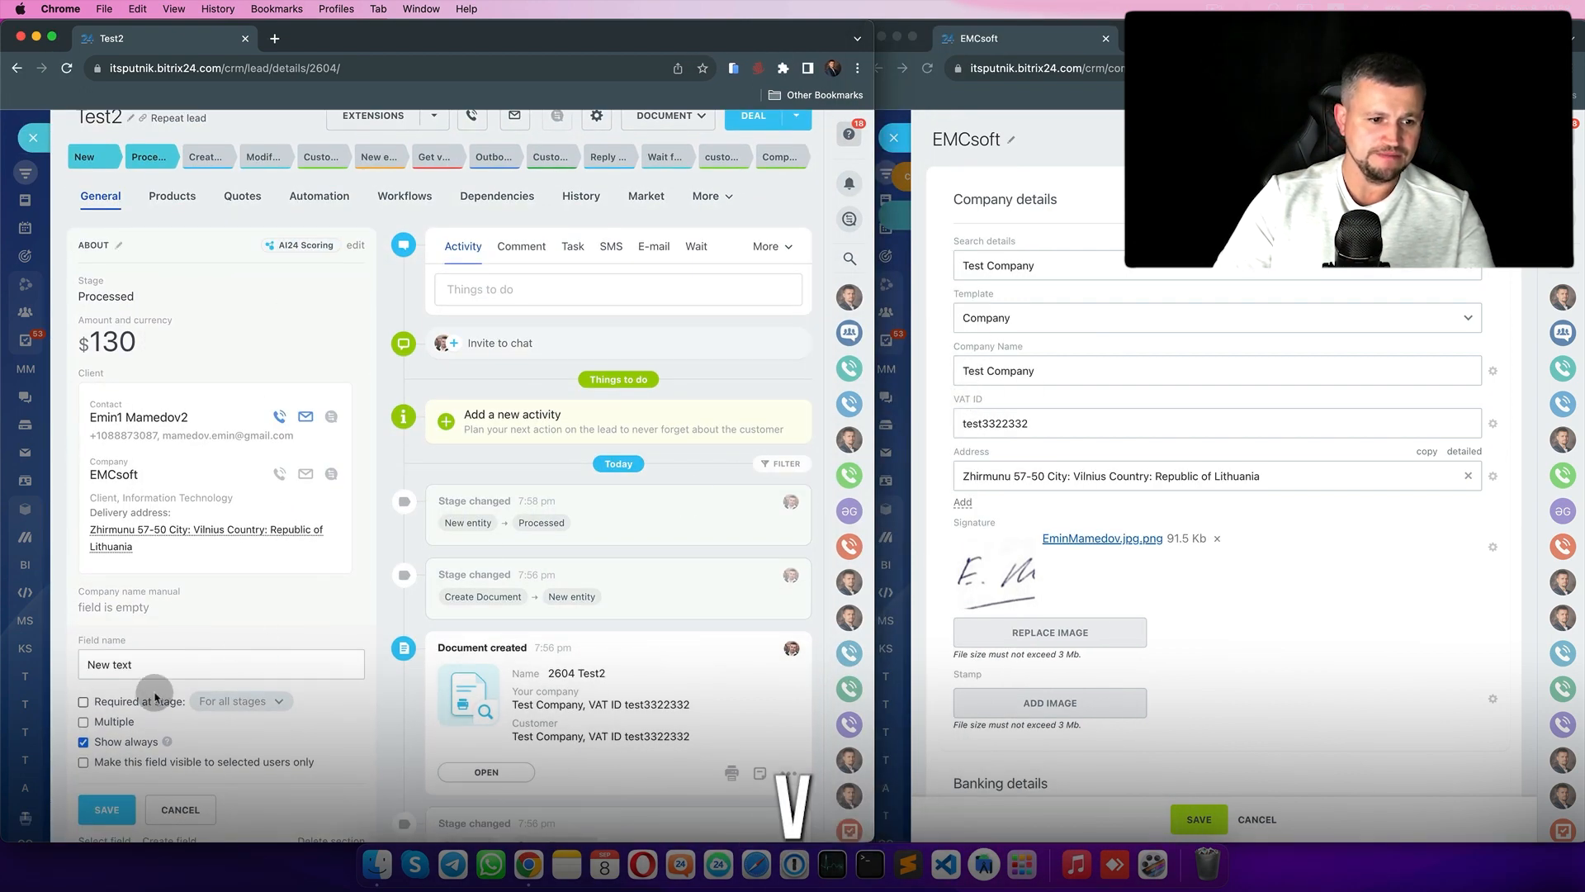
pyautogui.click(190, 655)
pyautogui.write('VAT ID manual')
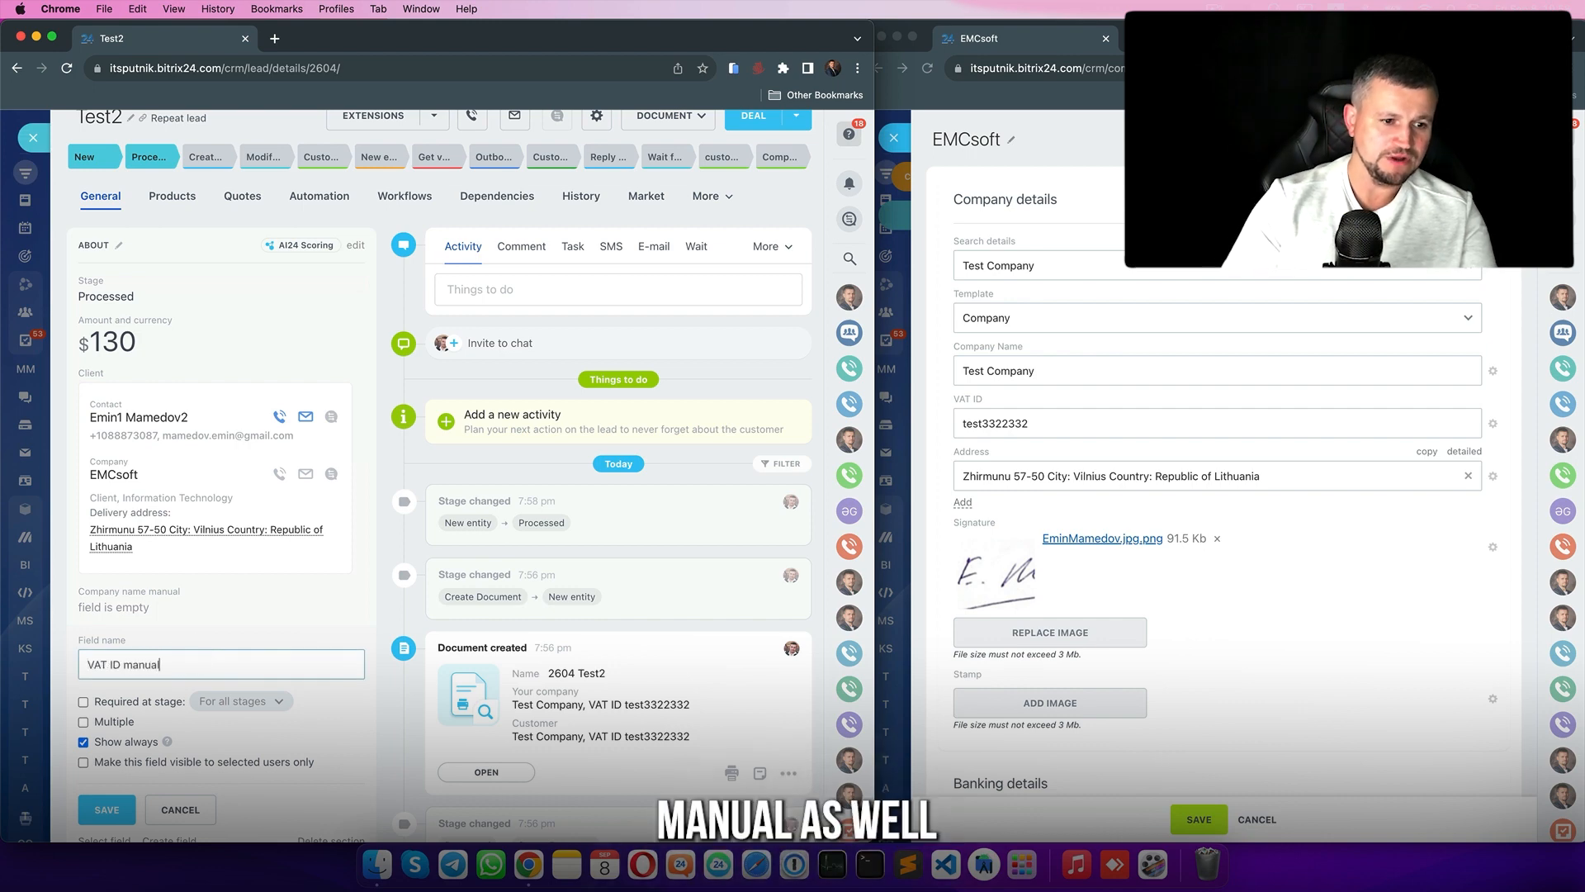
pyautogui.press('Return')
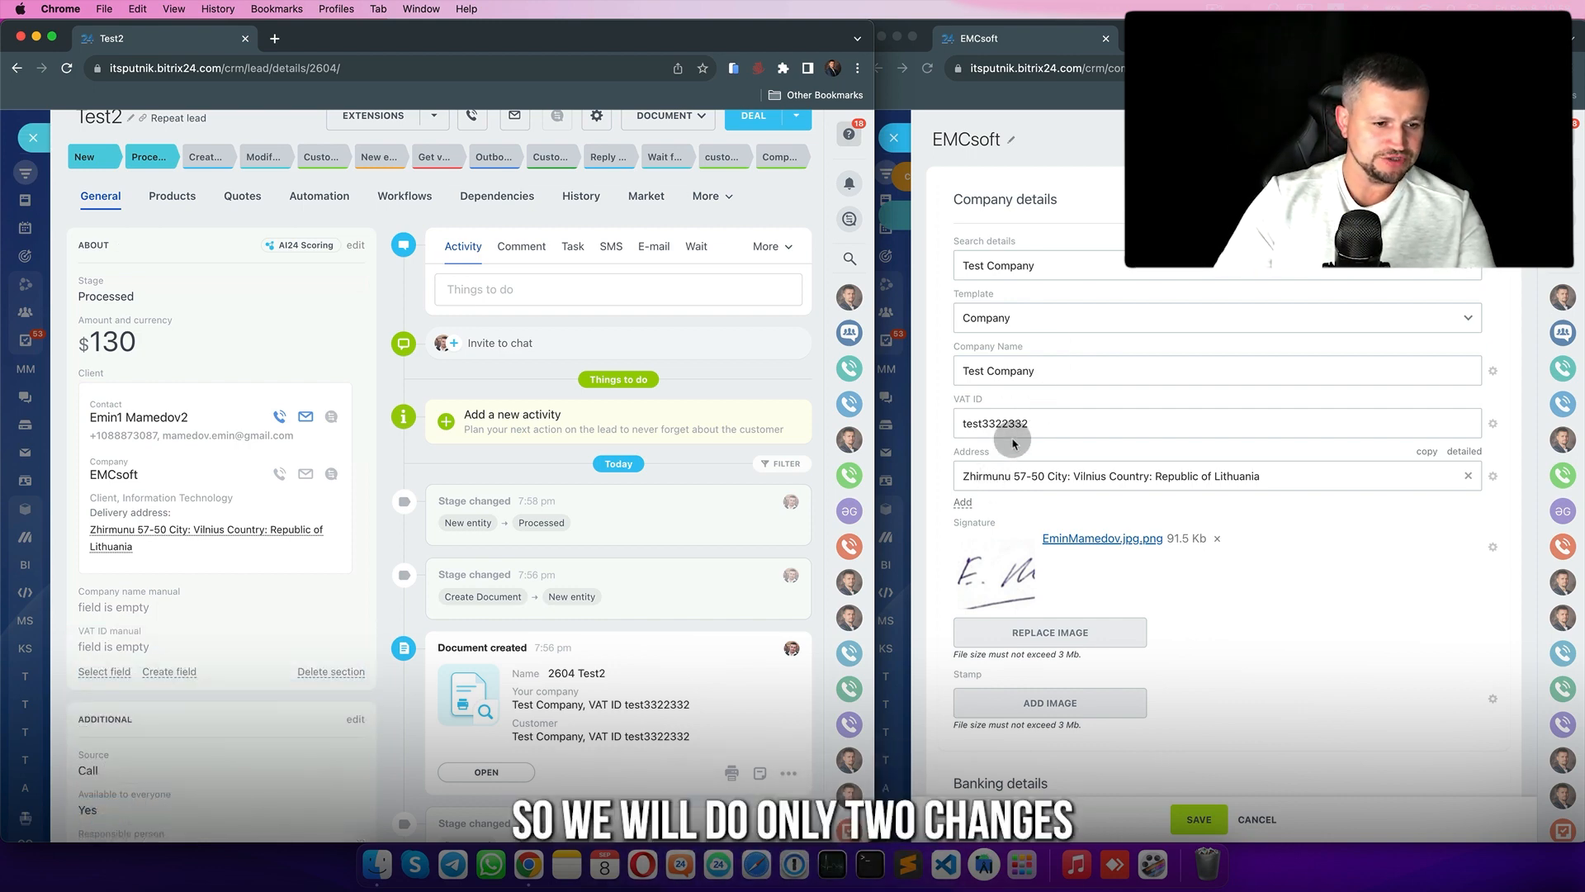
pyautogui.click(157, 611)
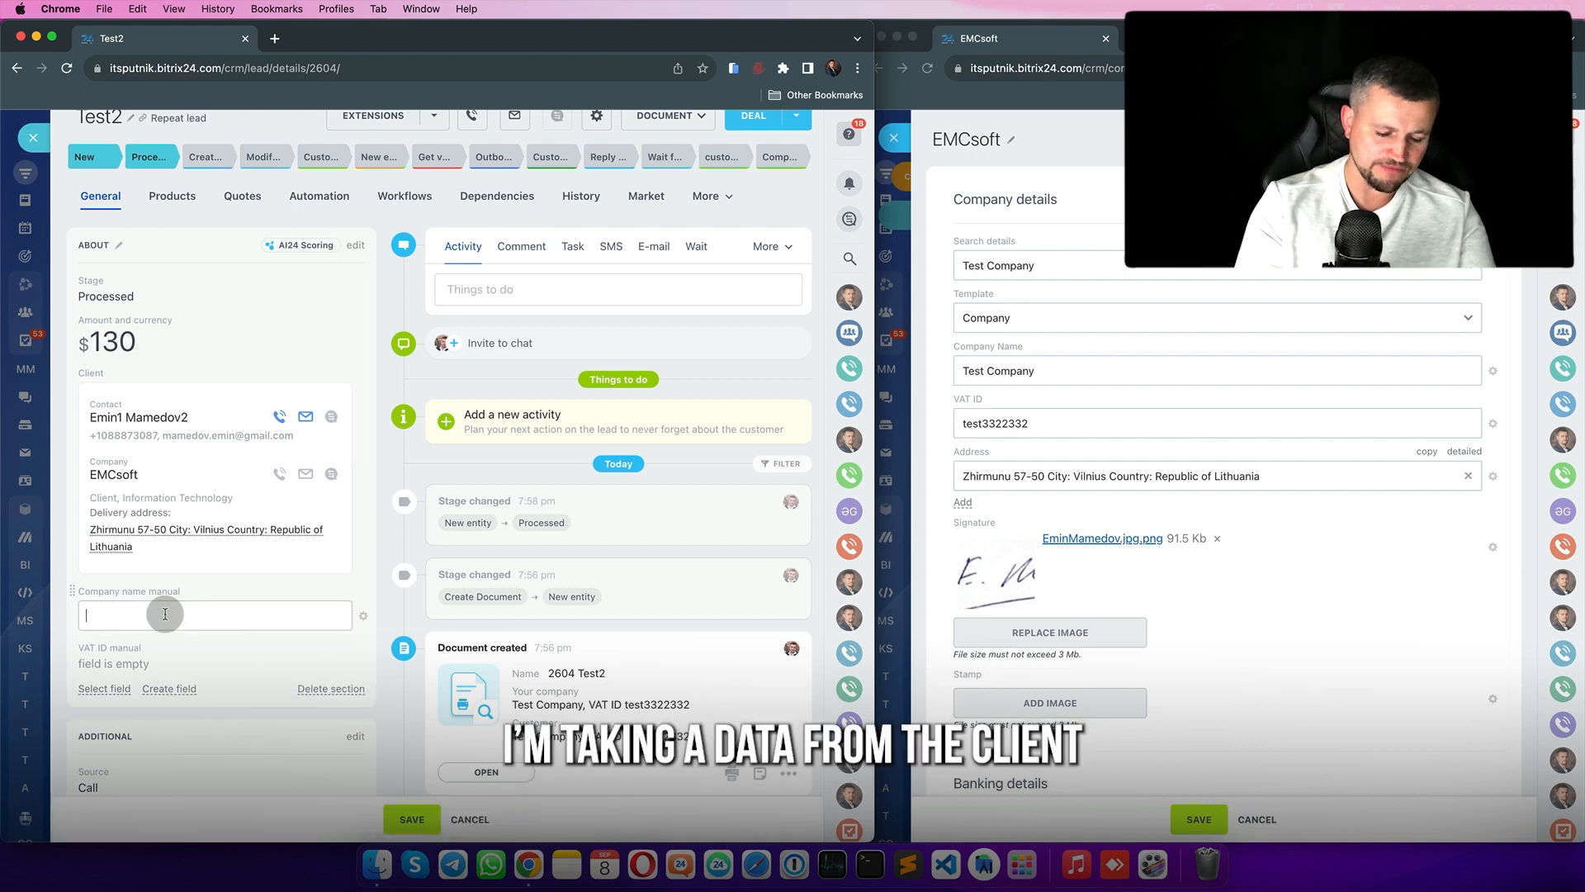
pyautogui.write('EMCsoft')
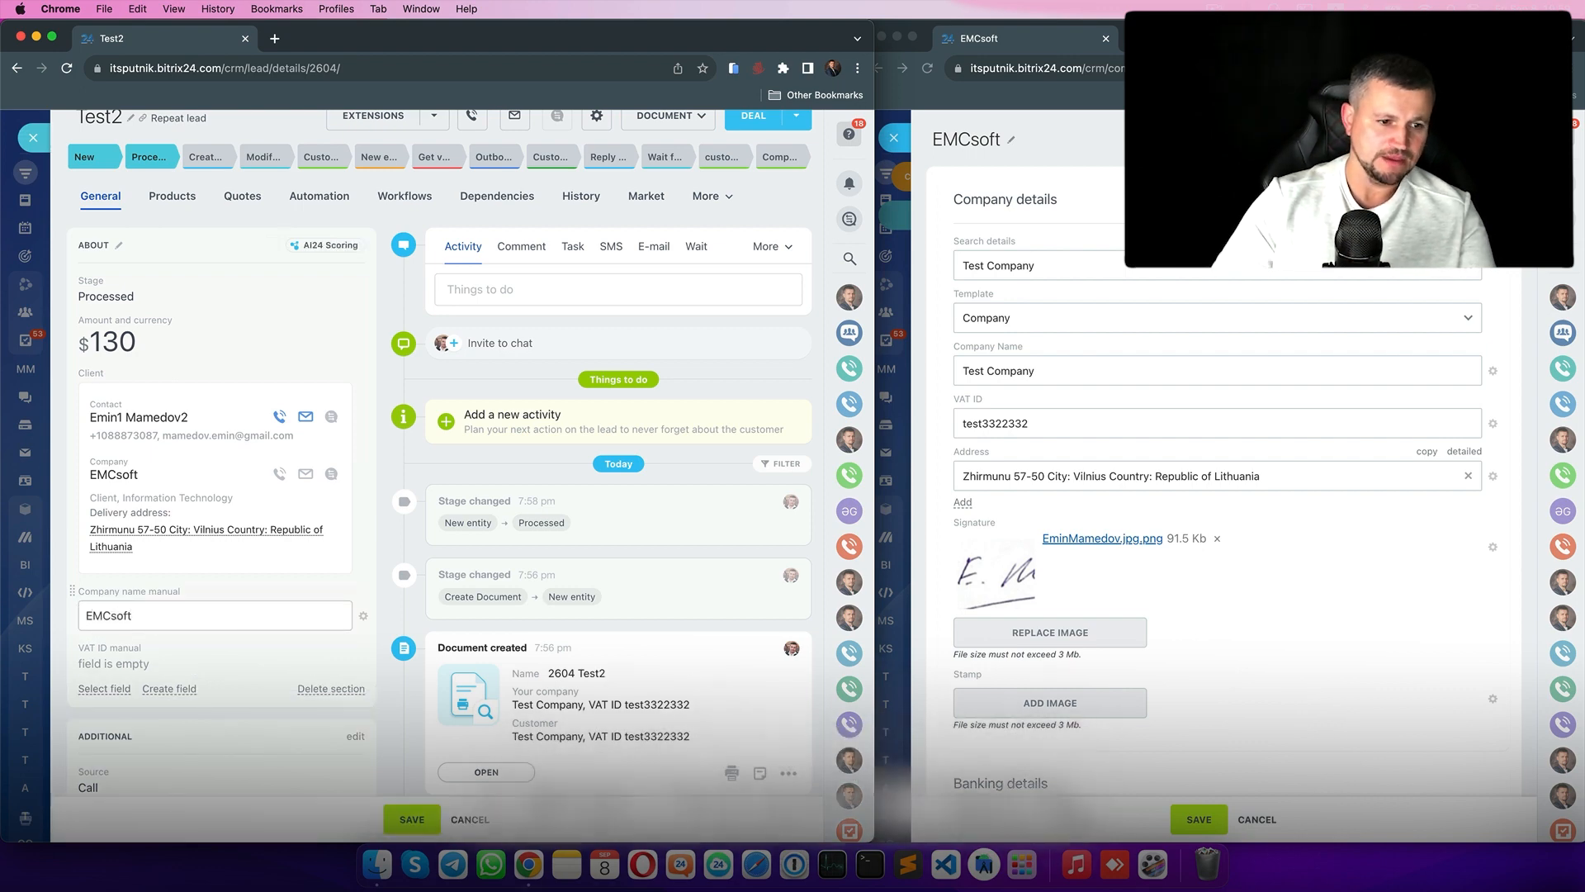
pyautogui.click(134, 665)
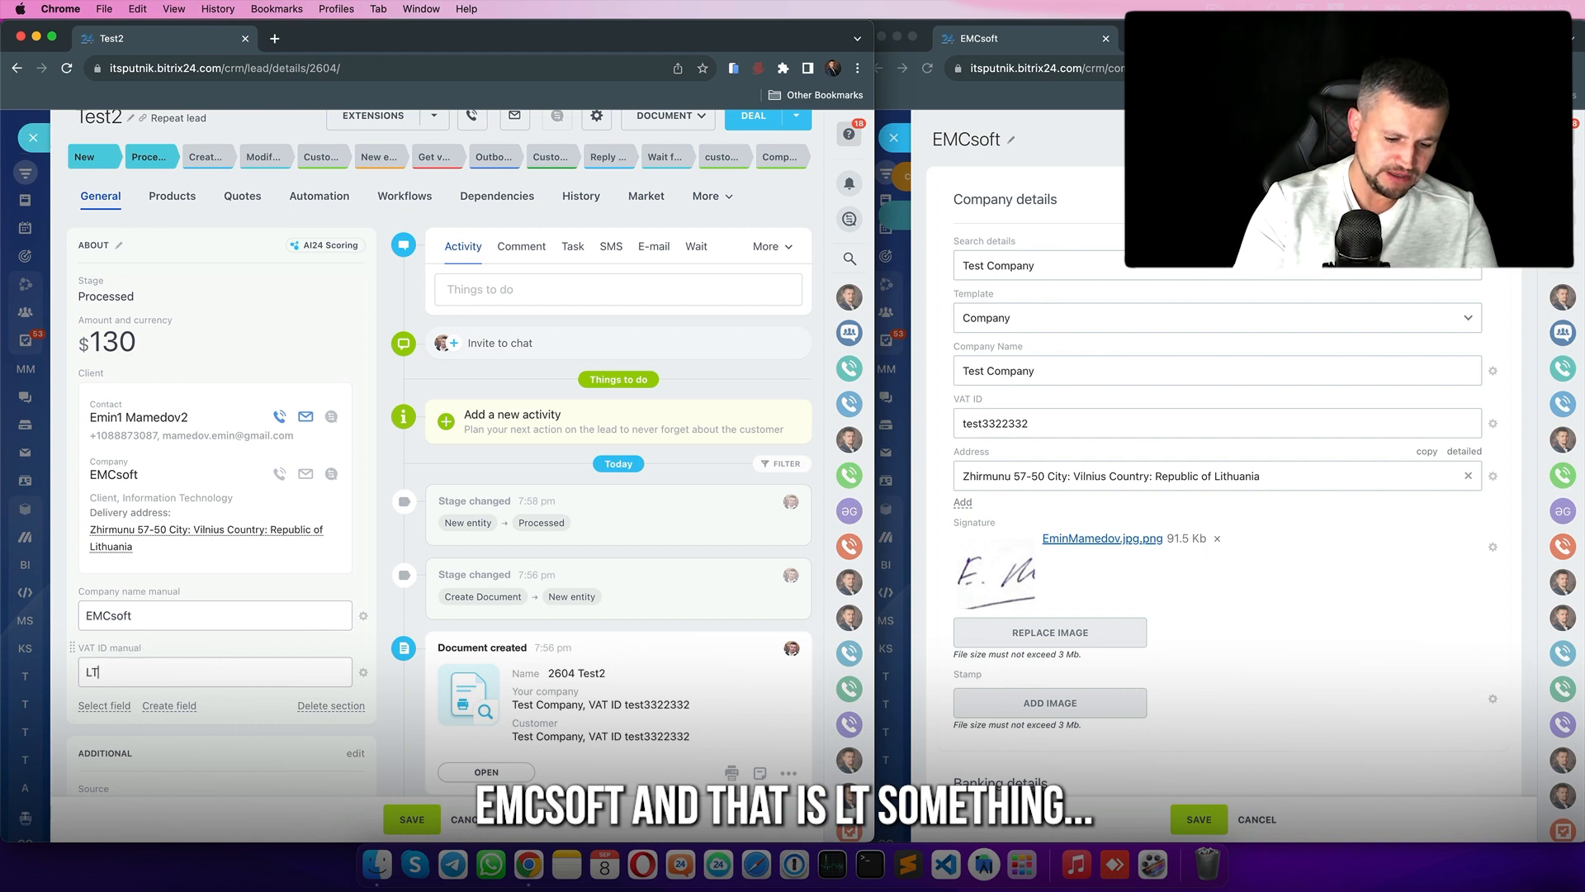
pyautogui.write('LT32423423423')
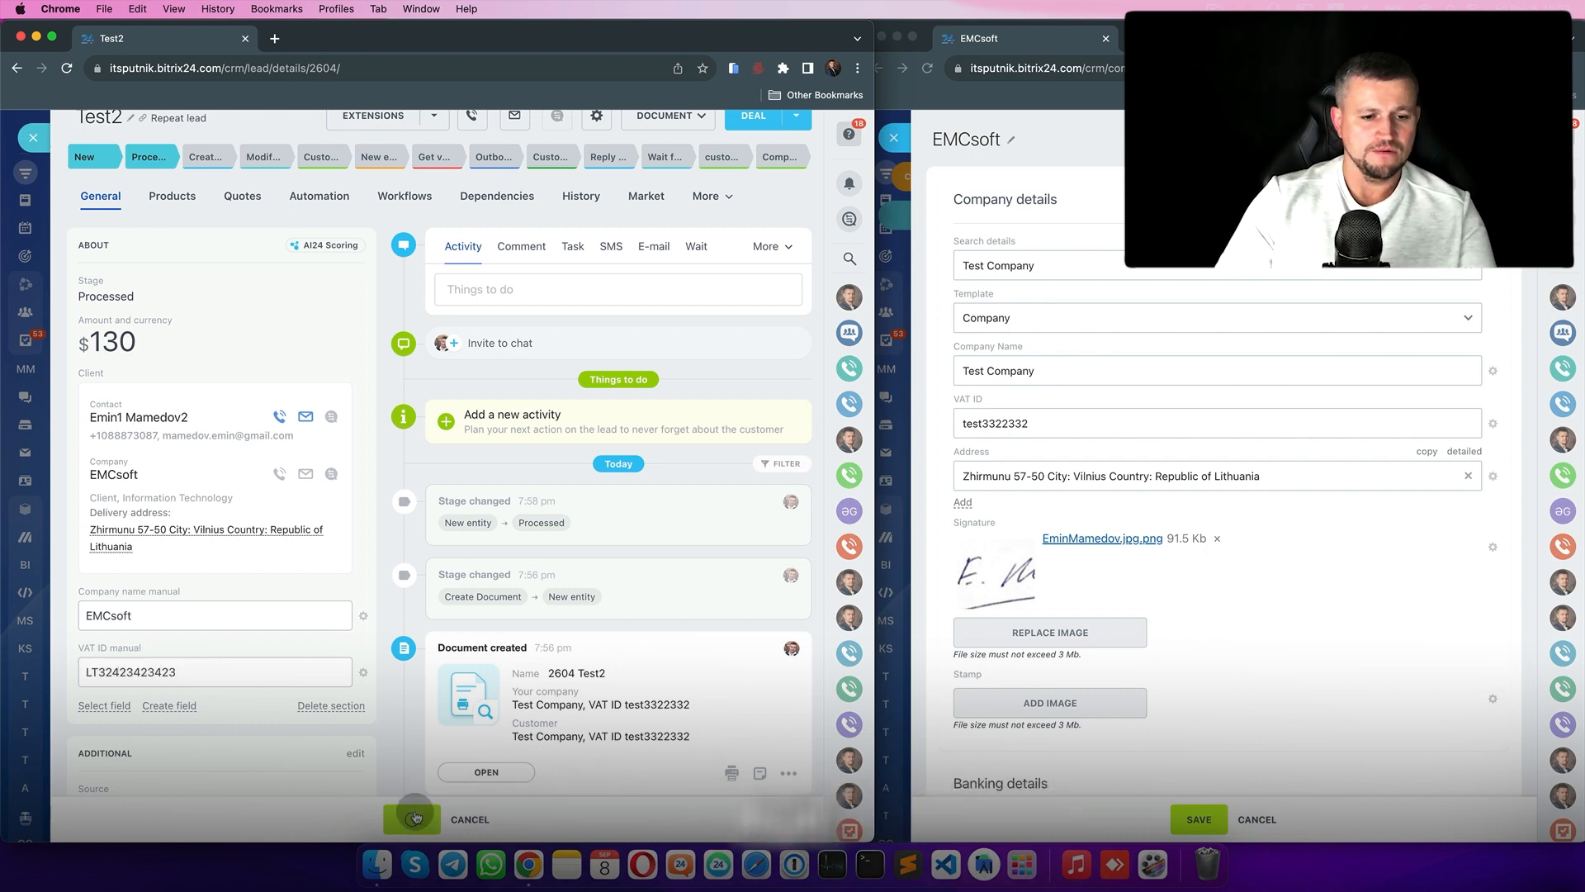
pyautogui.click(412, 819)
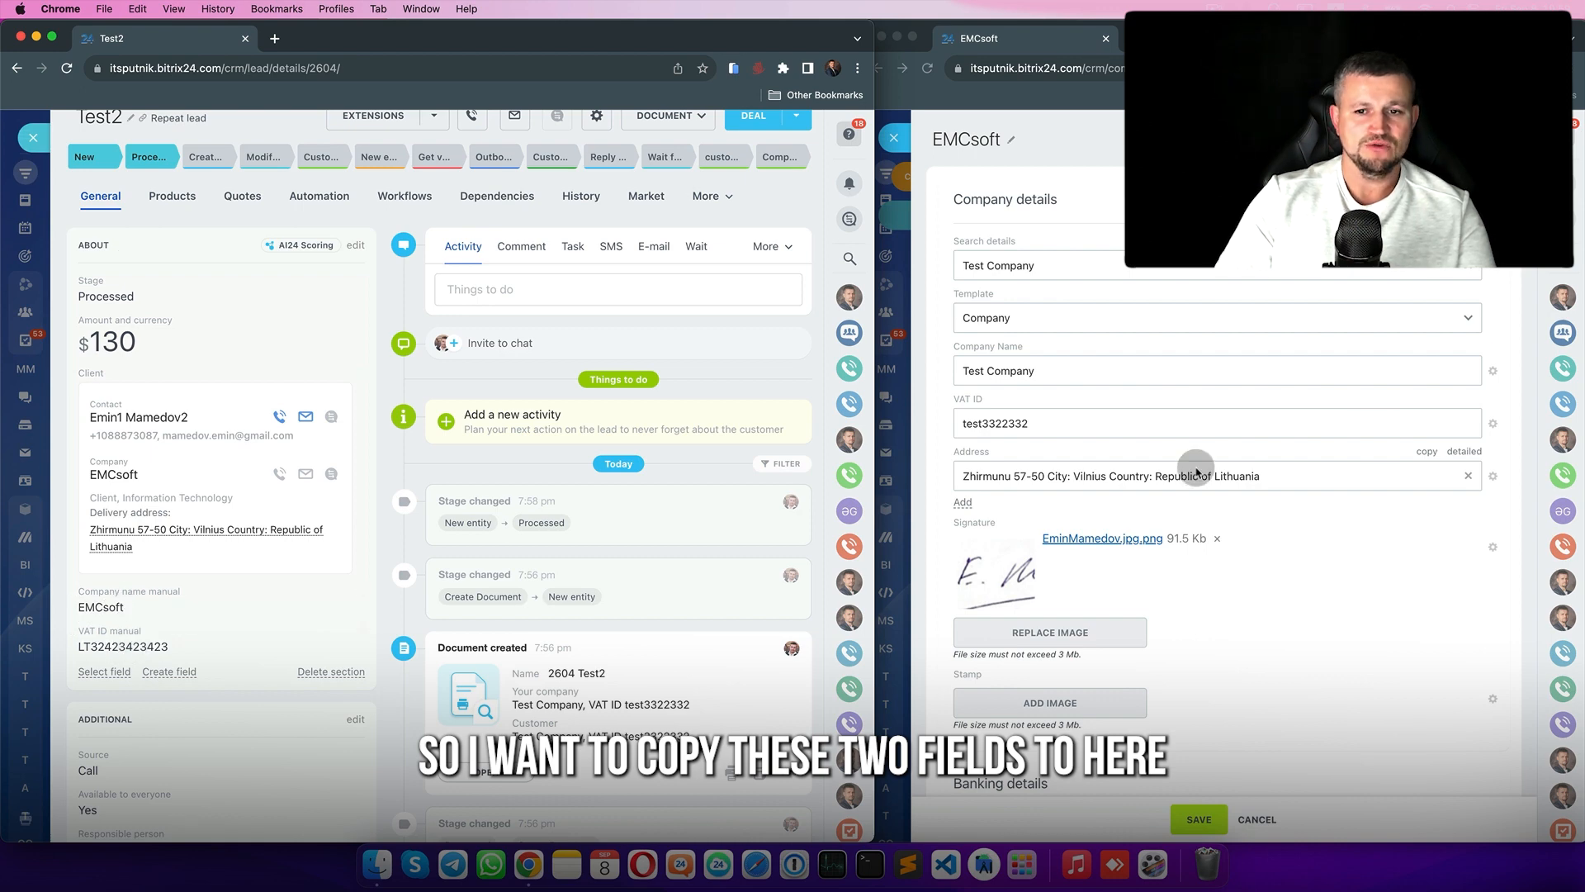
pyautogui.click(33, 139)
# - Move the Modify details robot into the Modify detailes stage and edit its settings
pyautogui.moveTo(874, 413); pyautogui.dragTo(941, 413)
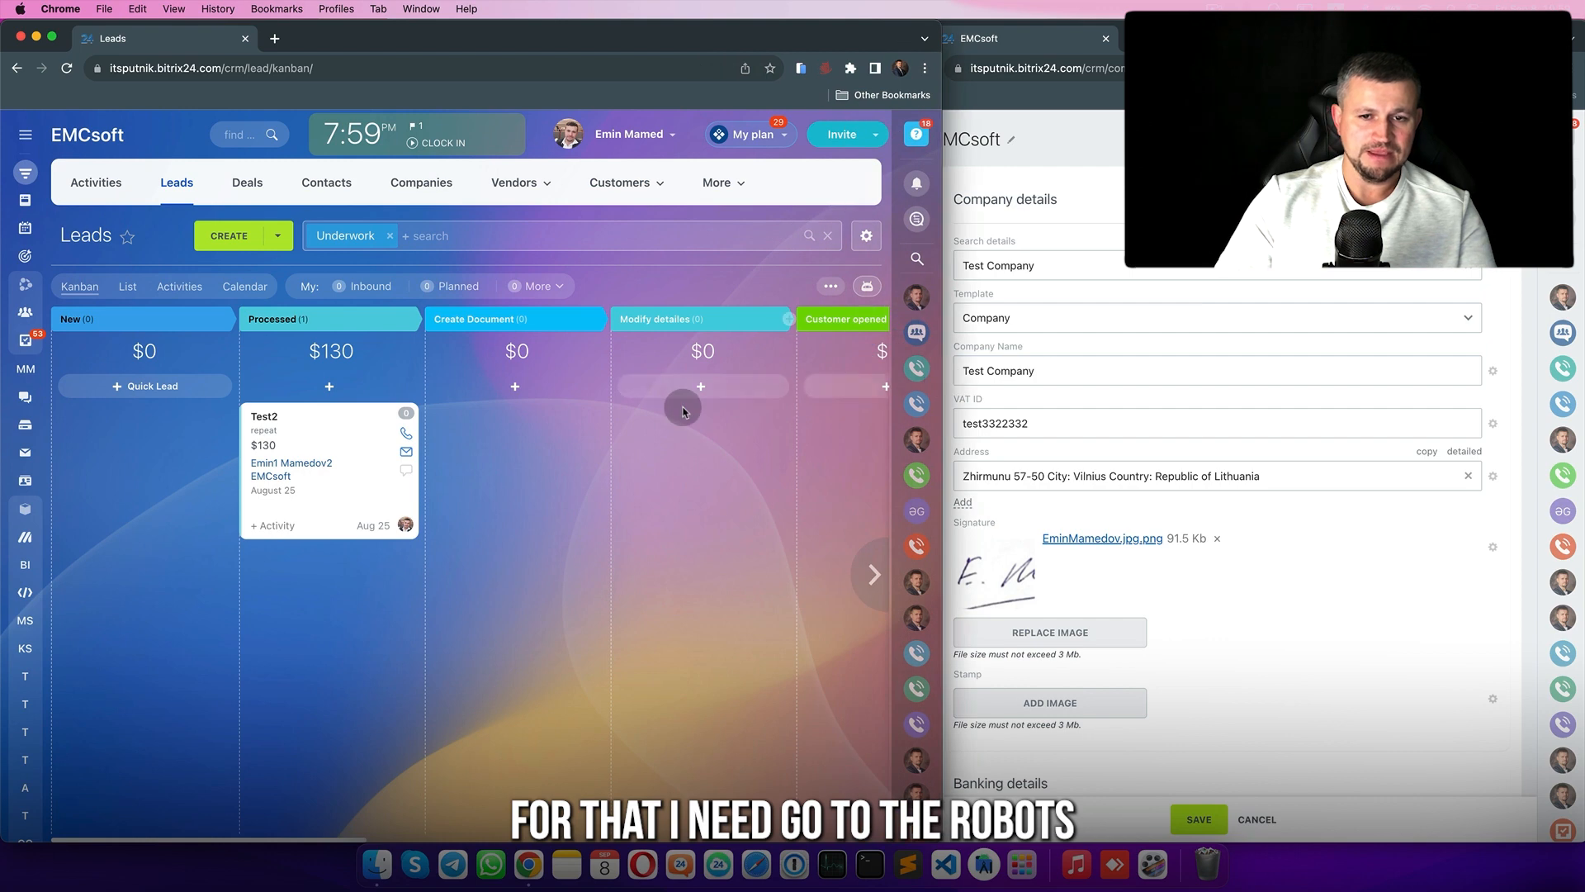
pyautogui.click(867, 286)
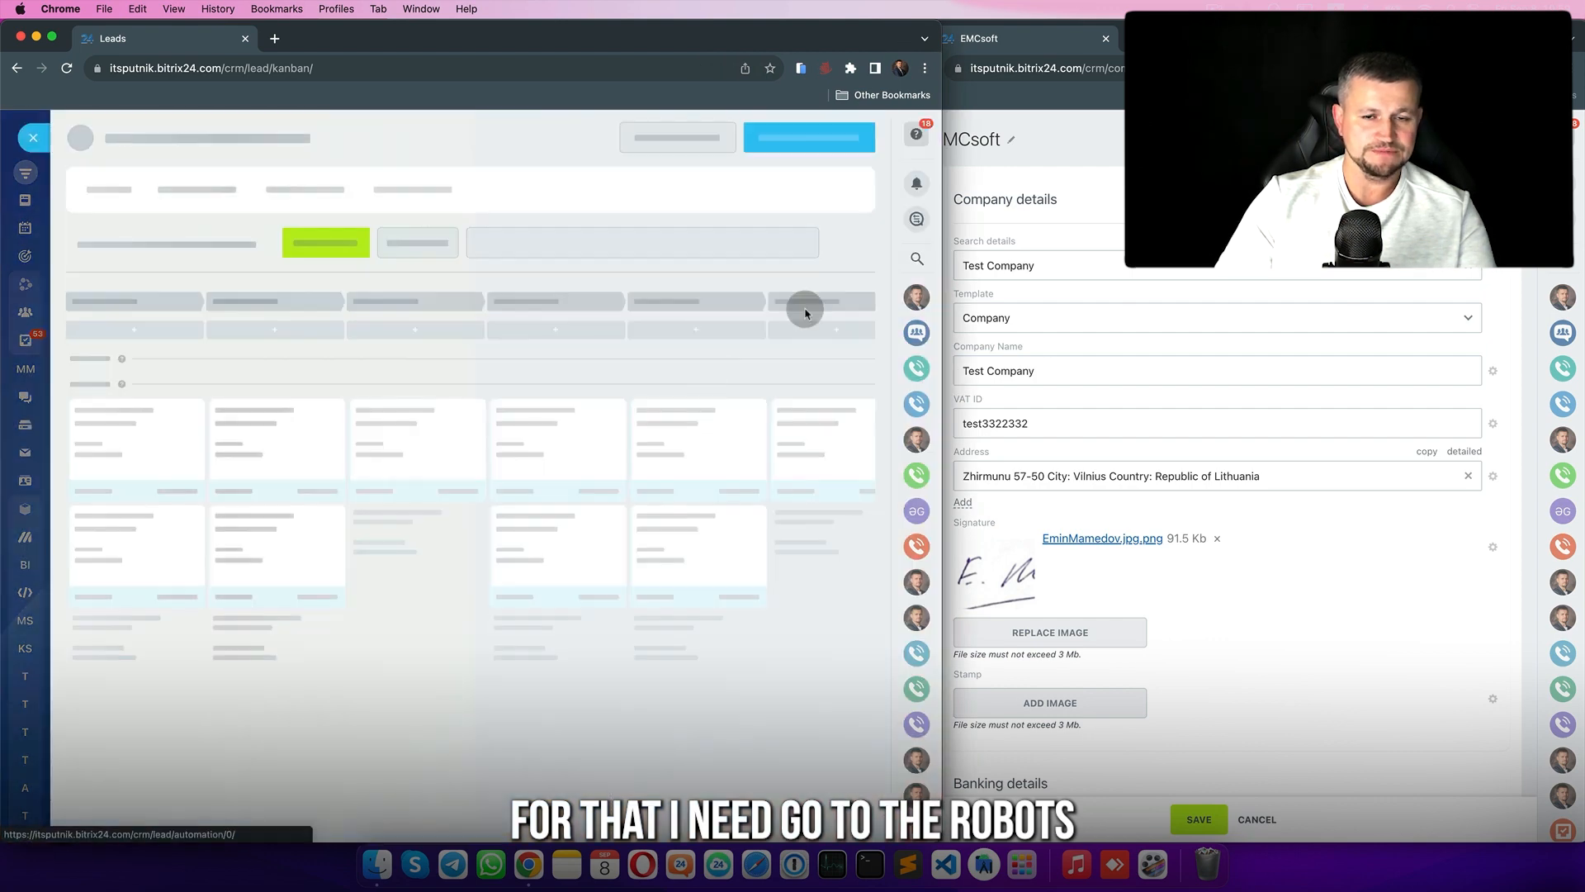
pyautogui.moveTo(149, 573); pyautogui.dragTo(462, 553)
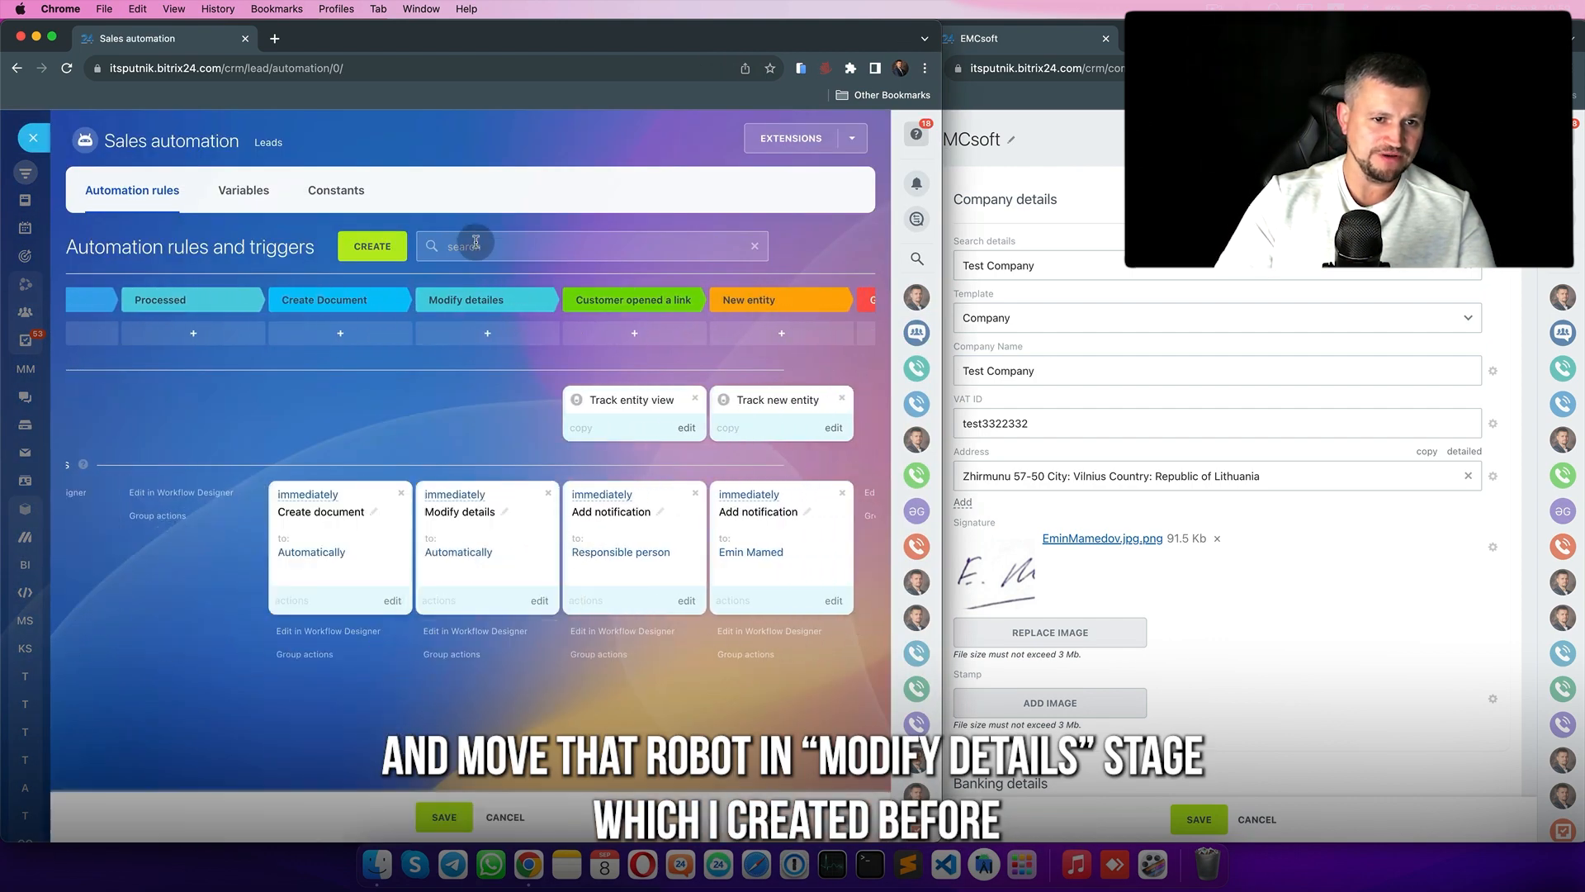
pyautogui.click(537, 601)
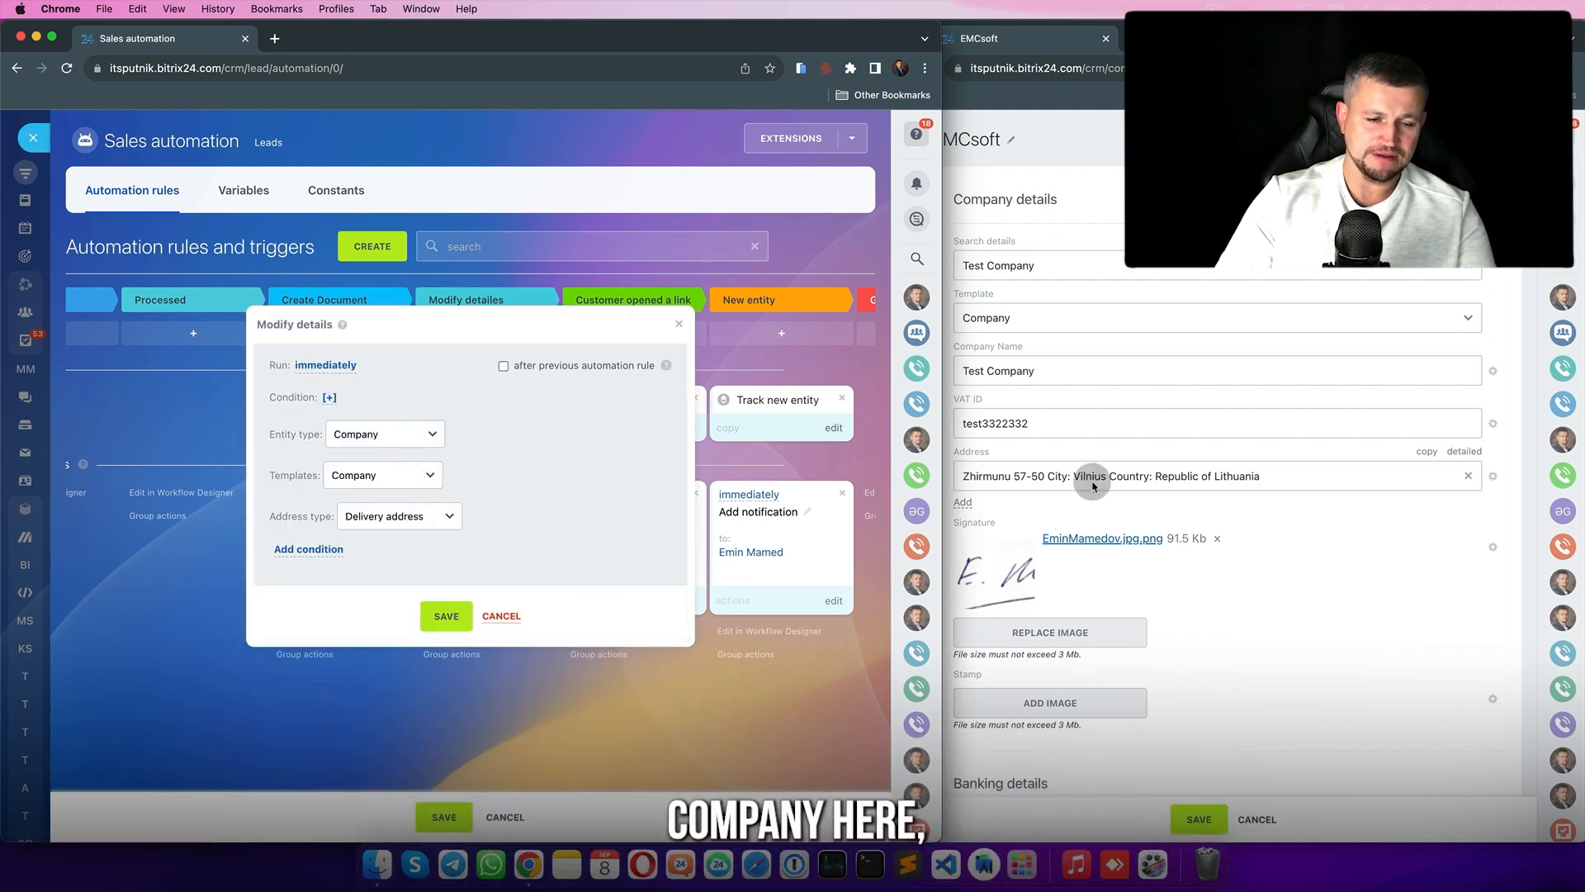
# - Have the robot set Company Name from the lead's Company name manual field
pyautogui.click(307, 549)
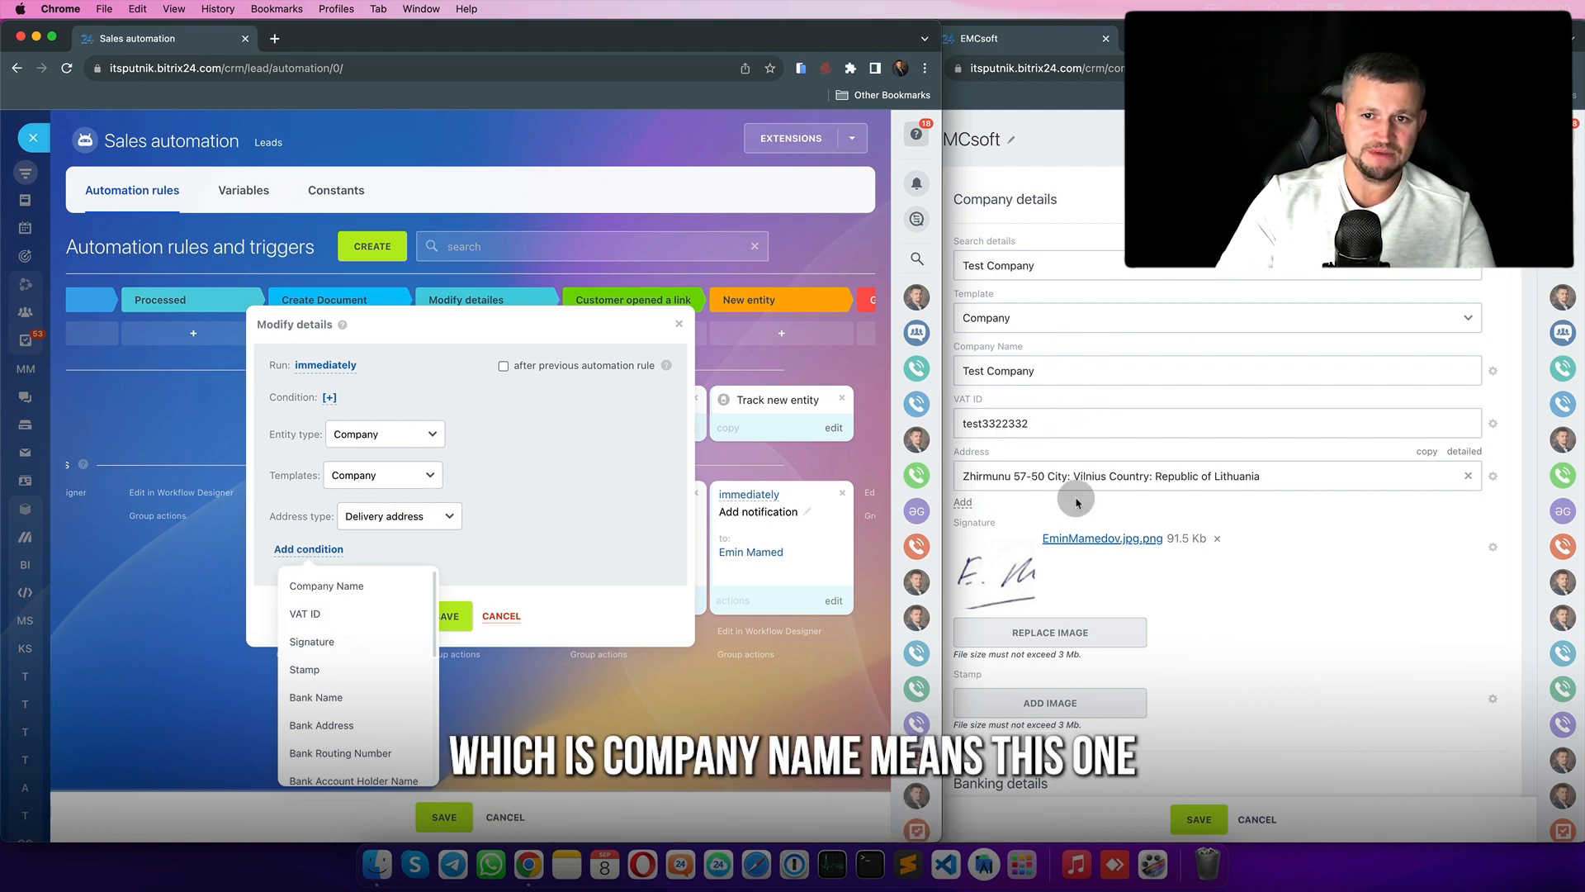
pyautogui.click(331, 585)
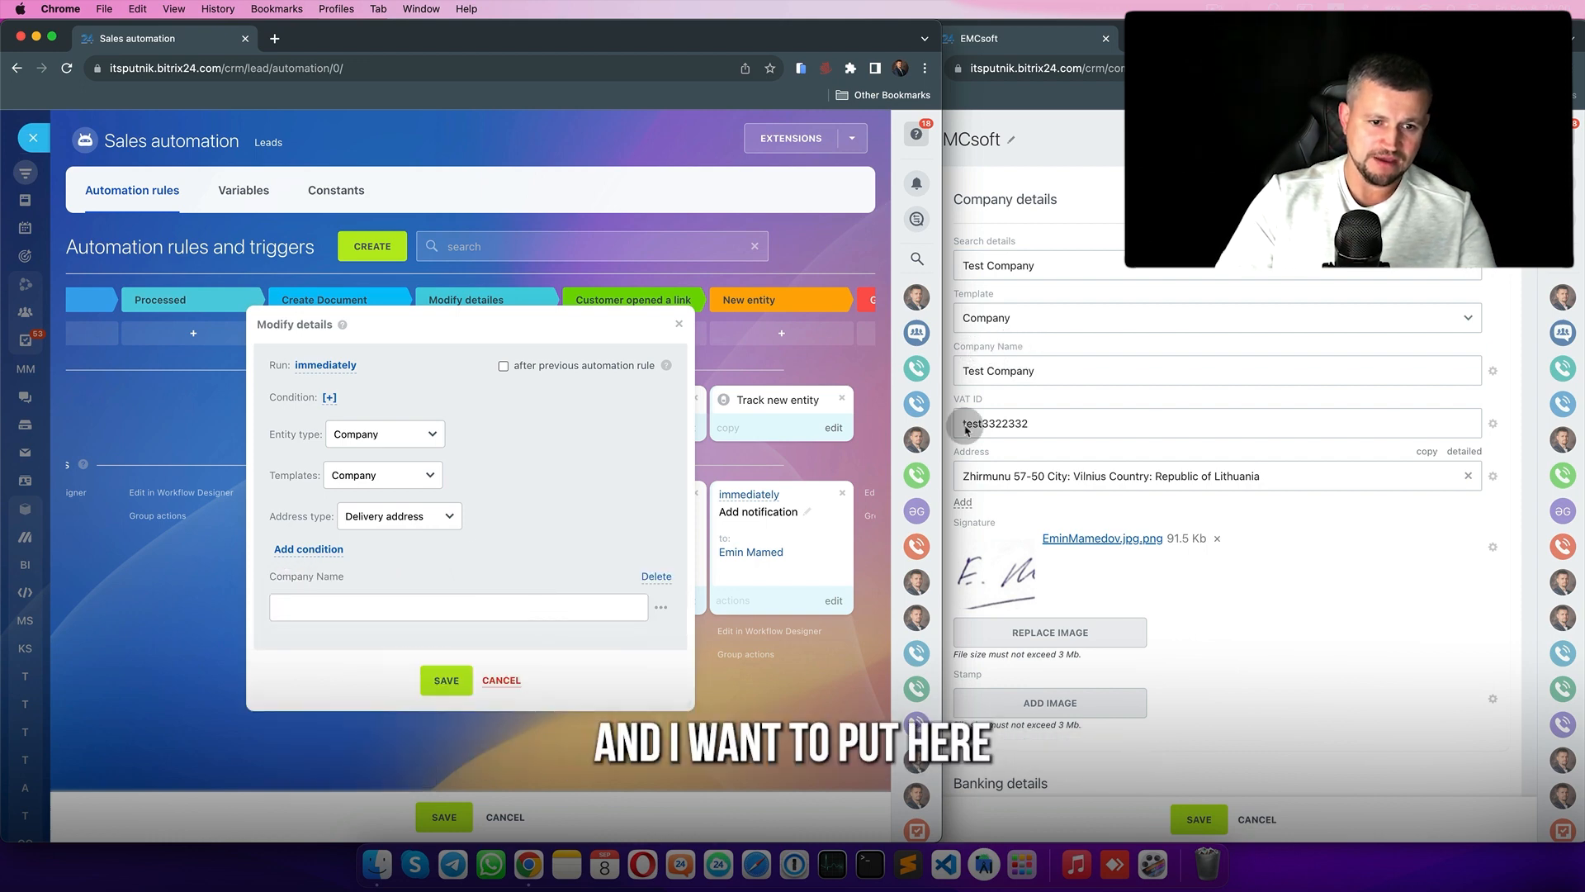
pyautogui.click(661, 607)
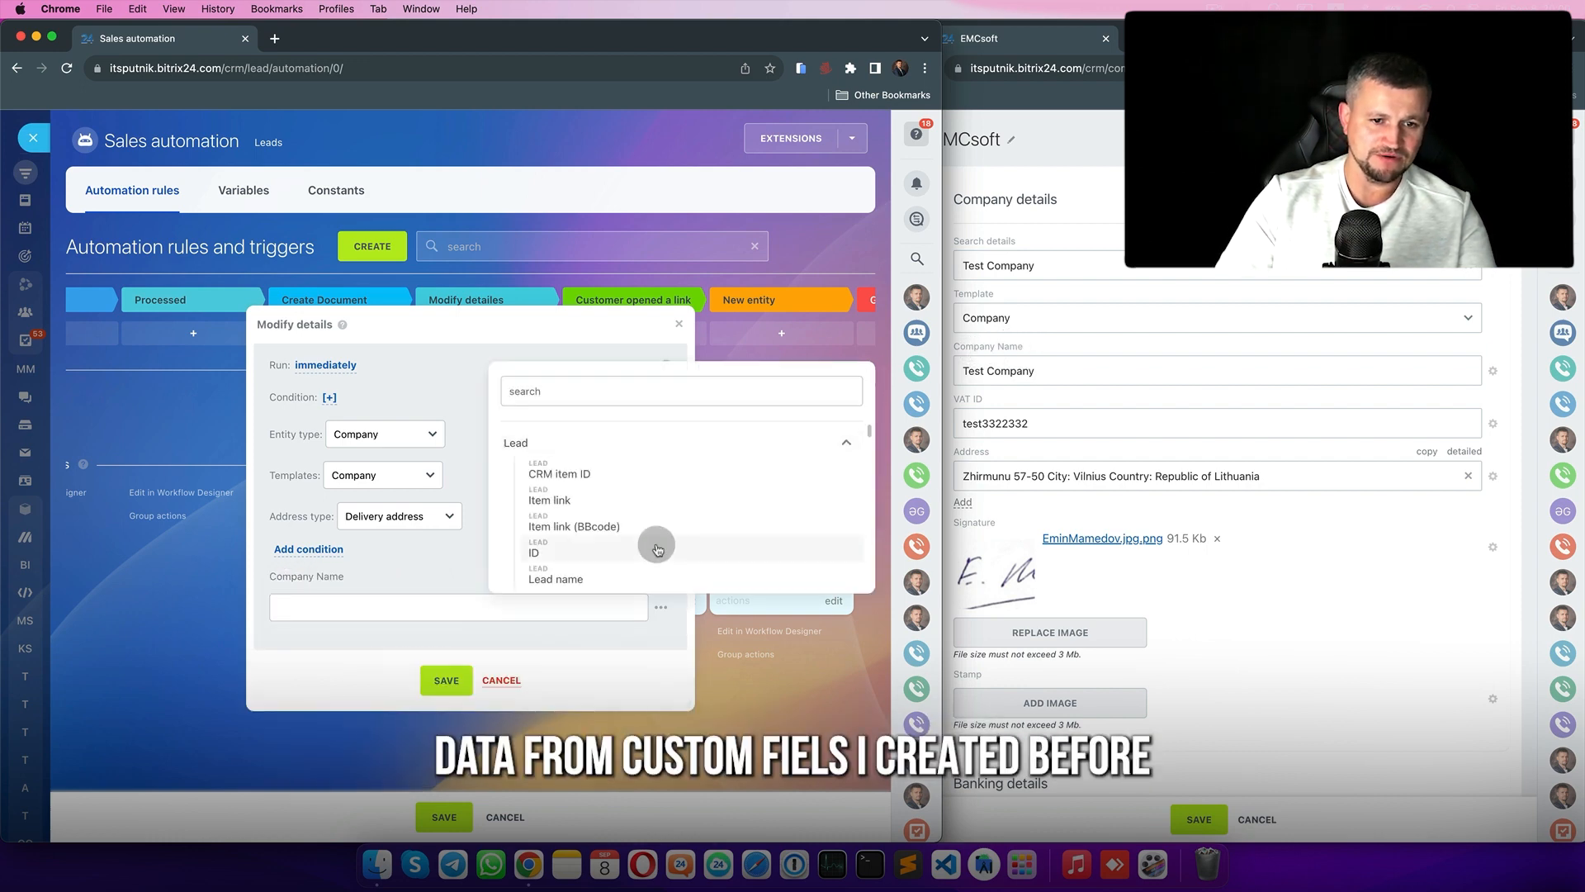
pyautogui.scroll(-15, 652, 541)
pyautogui.scroll(-3, 616, 504)
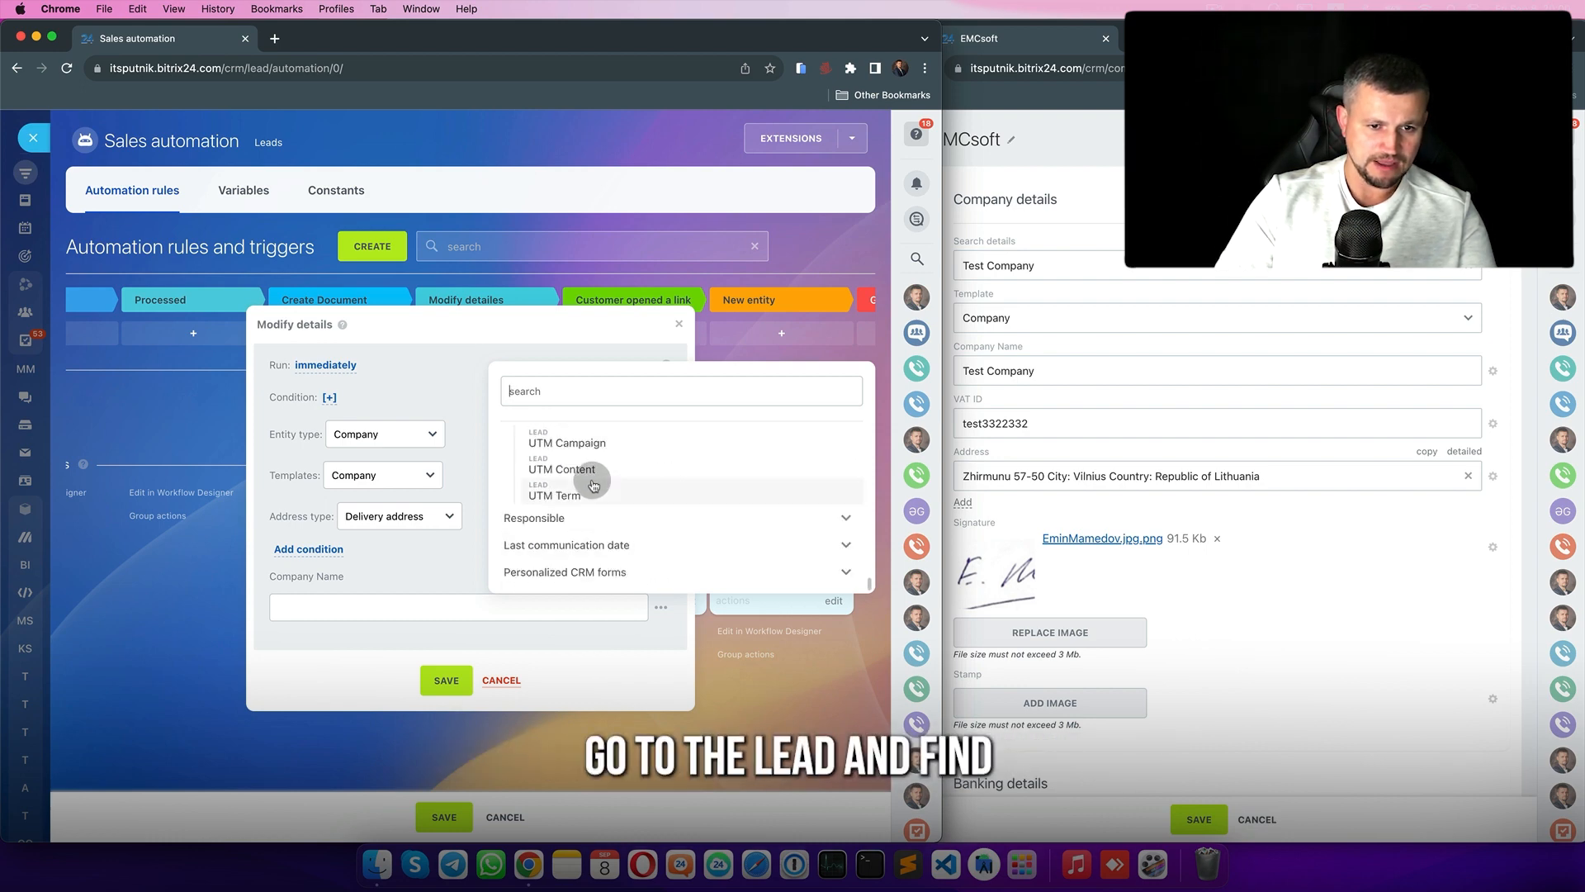
pyautogui.scroll(2, 592, 479)
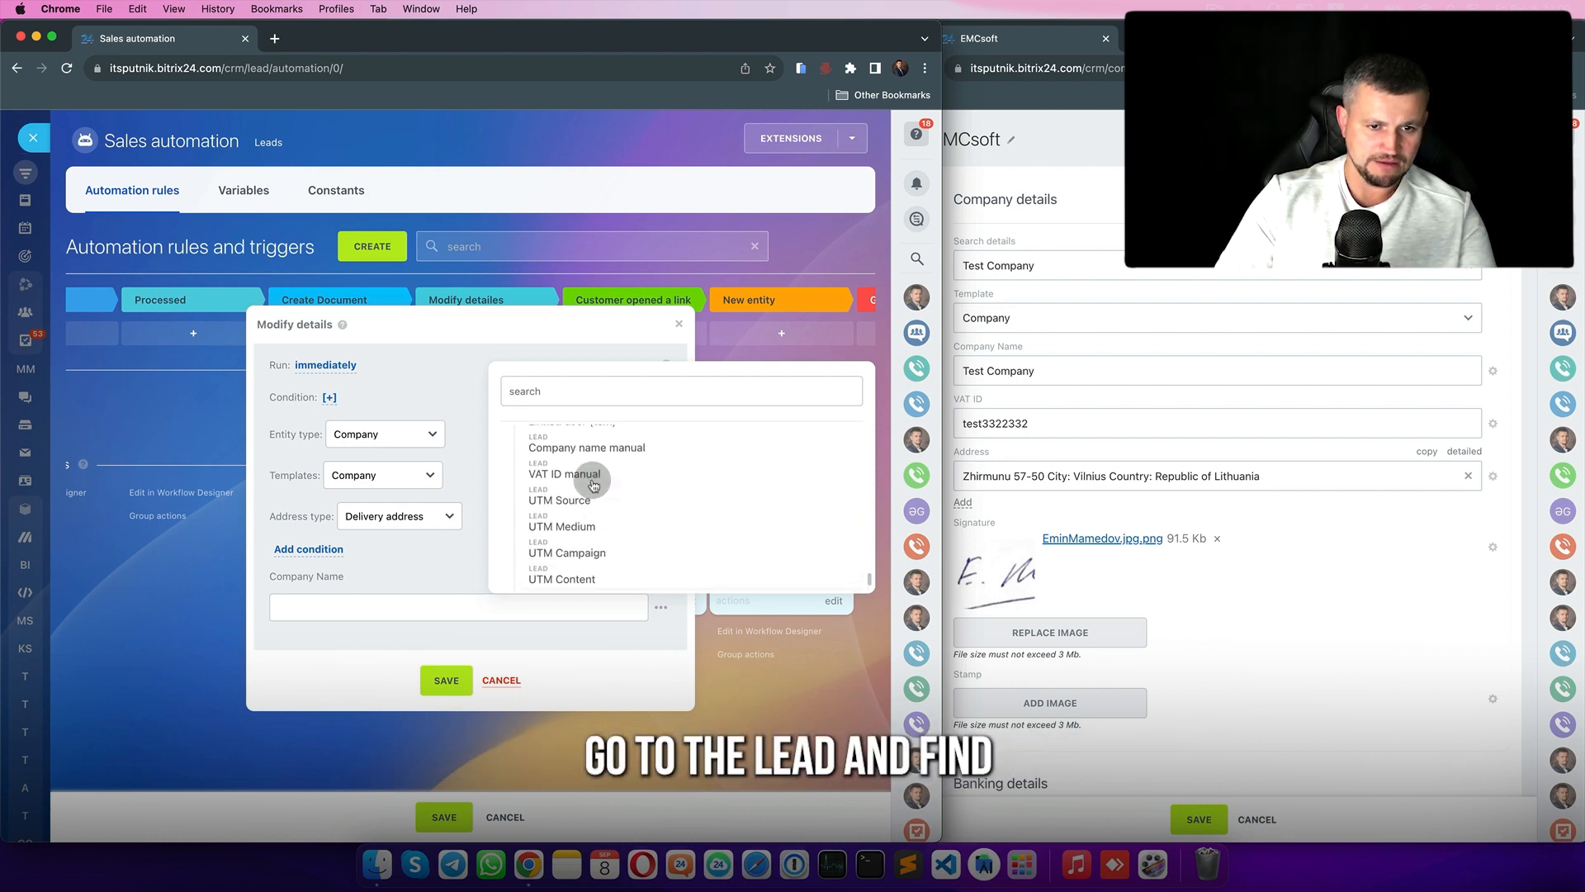
pyautogui.click(617, 391)
pyautogui.write('compa')
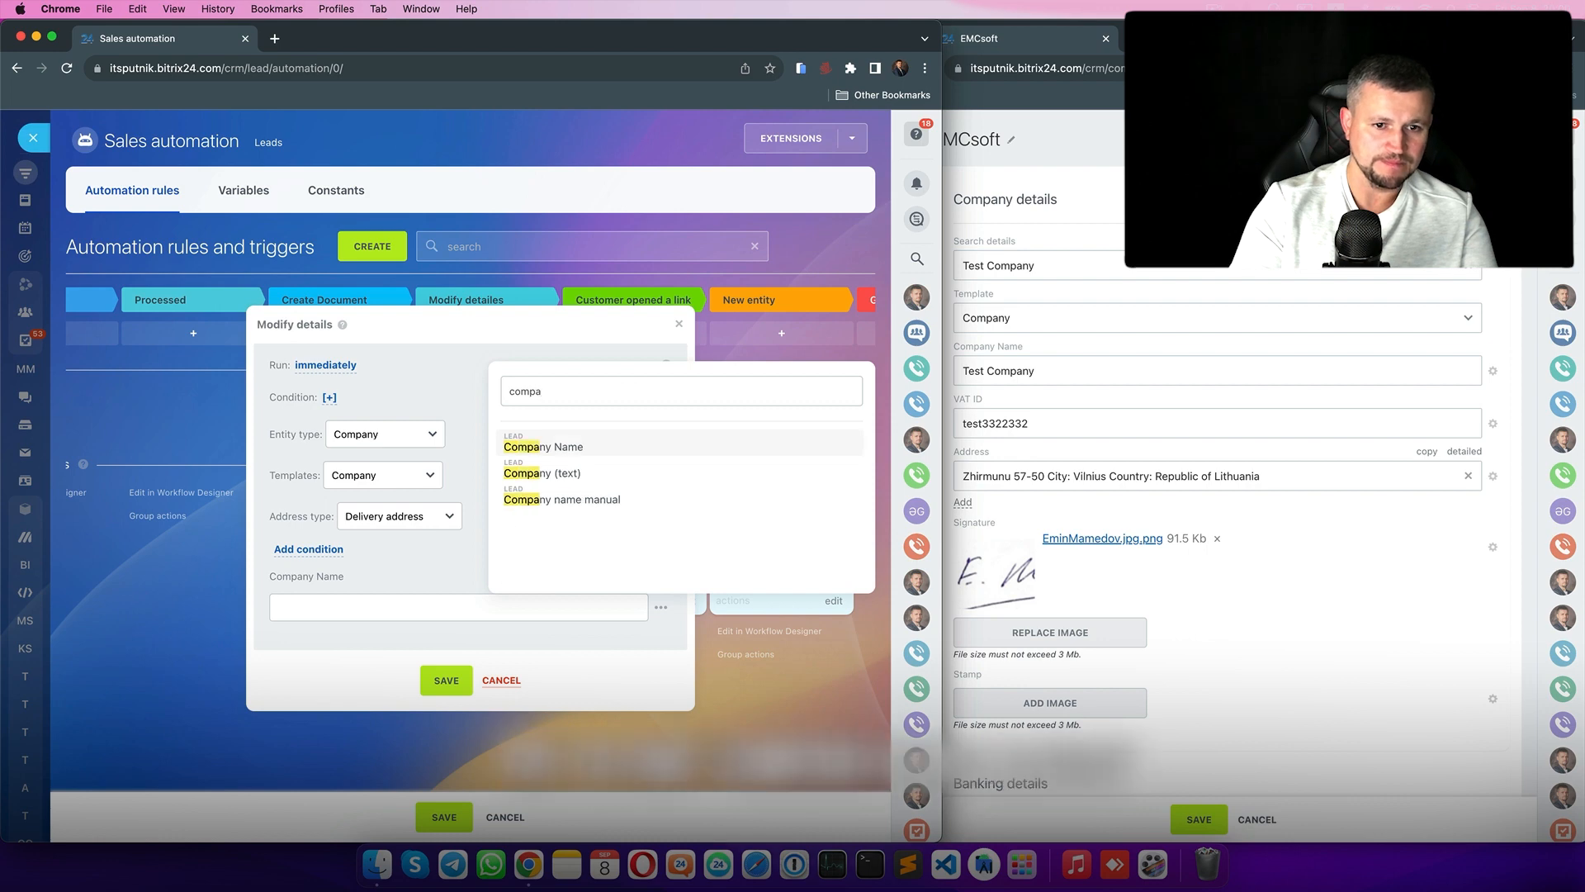
pyautogui.click(562, 499)
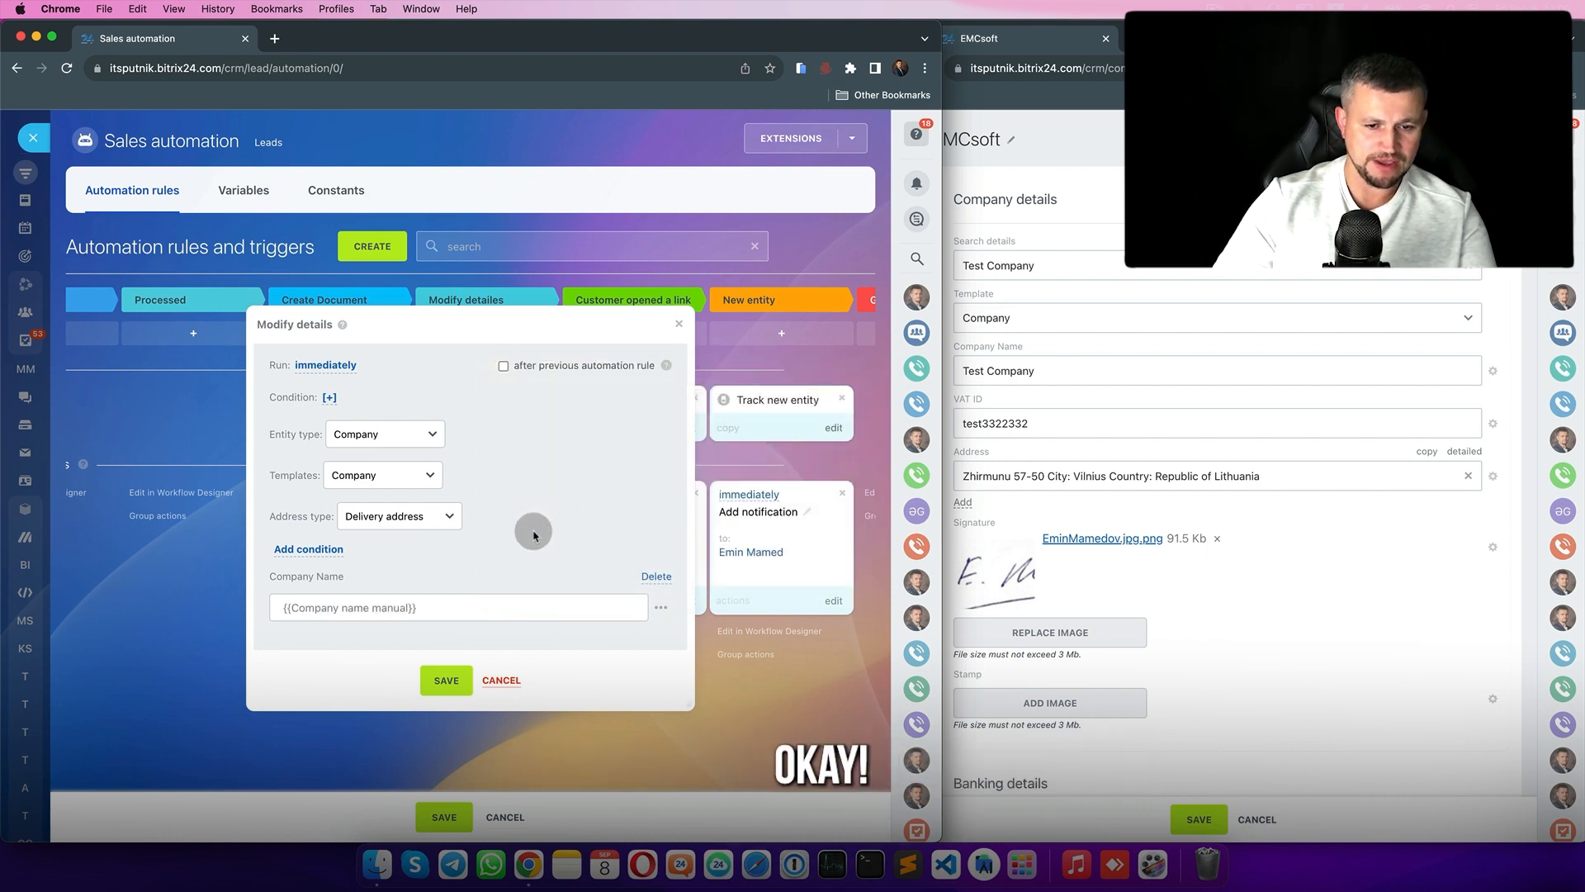
# - Map VAT ID to the VAT ID manual field and save the automation rules
pyautogui.click(309, 549)
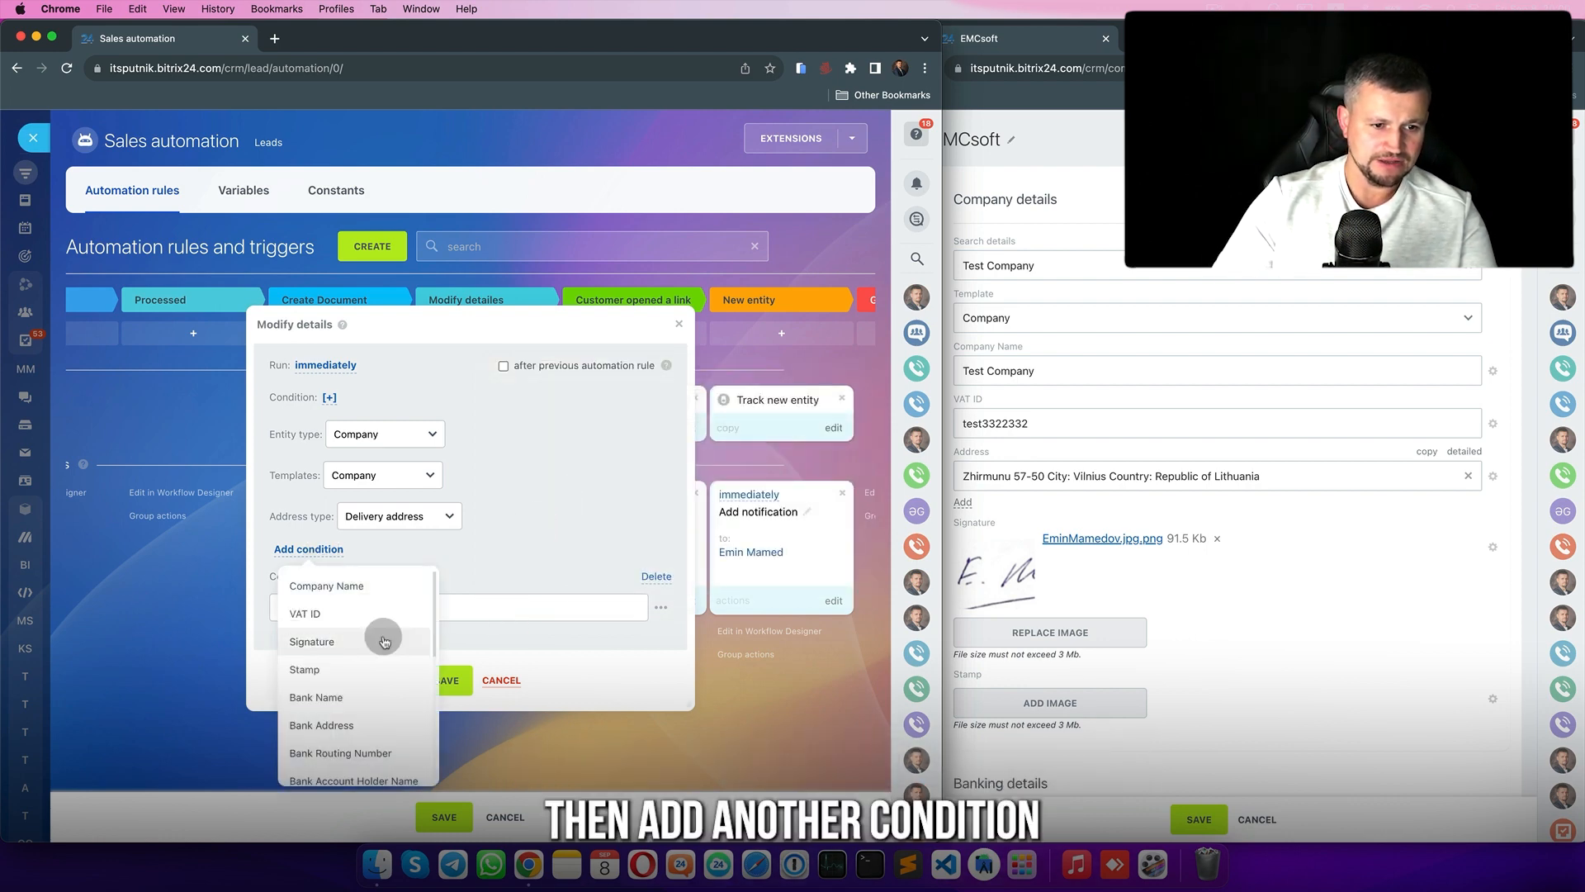
pyautogui.click(355, 625)
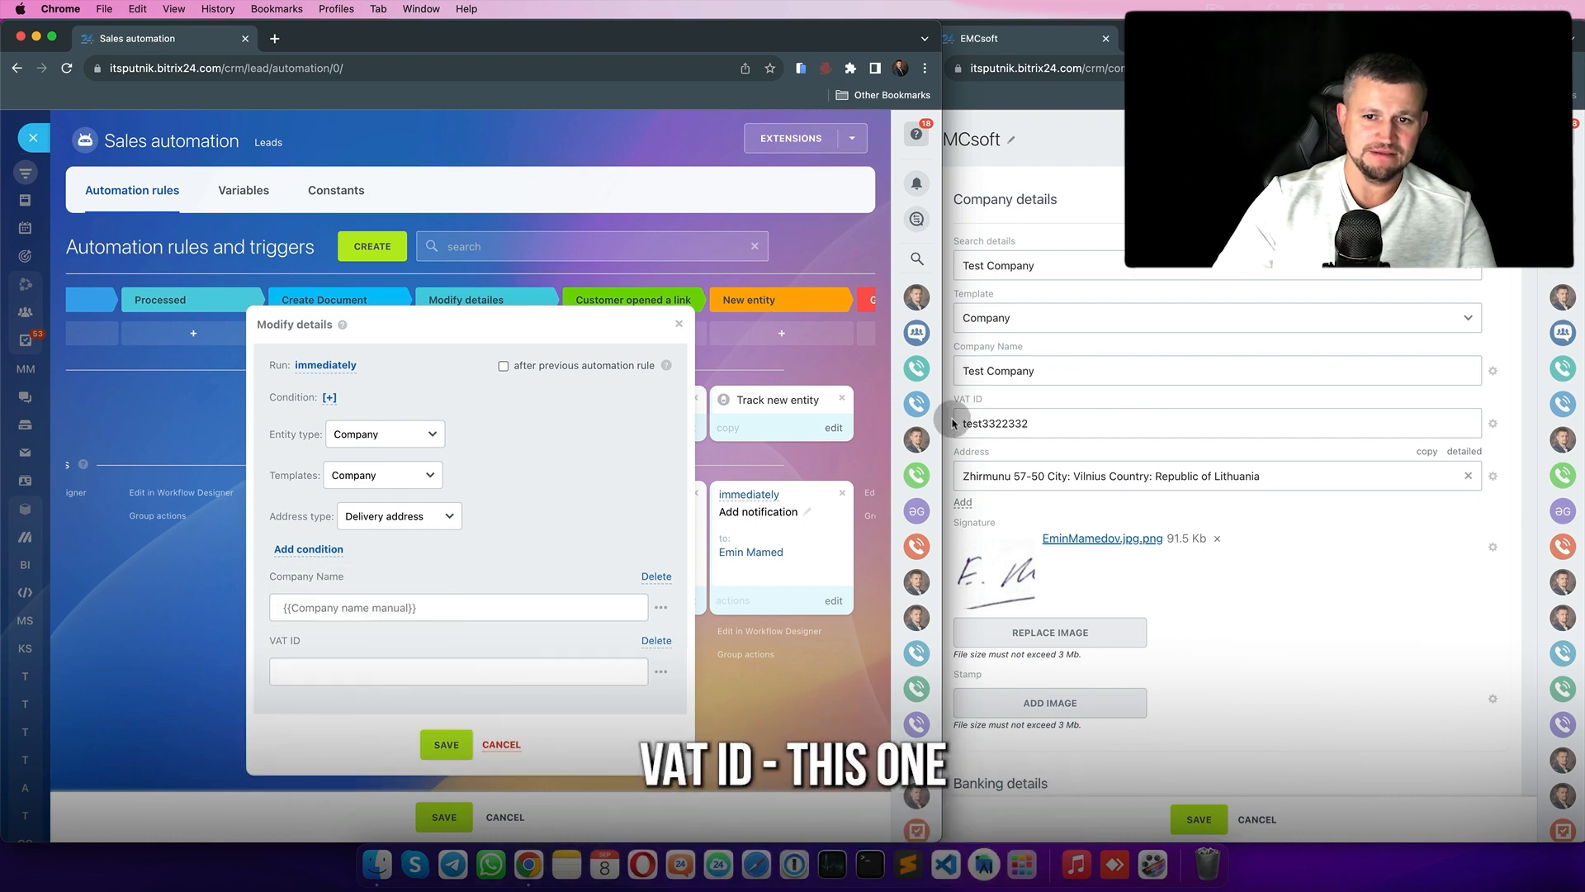
pyautogui.click(660, 671)
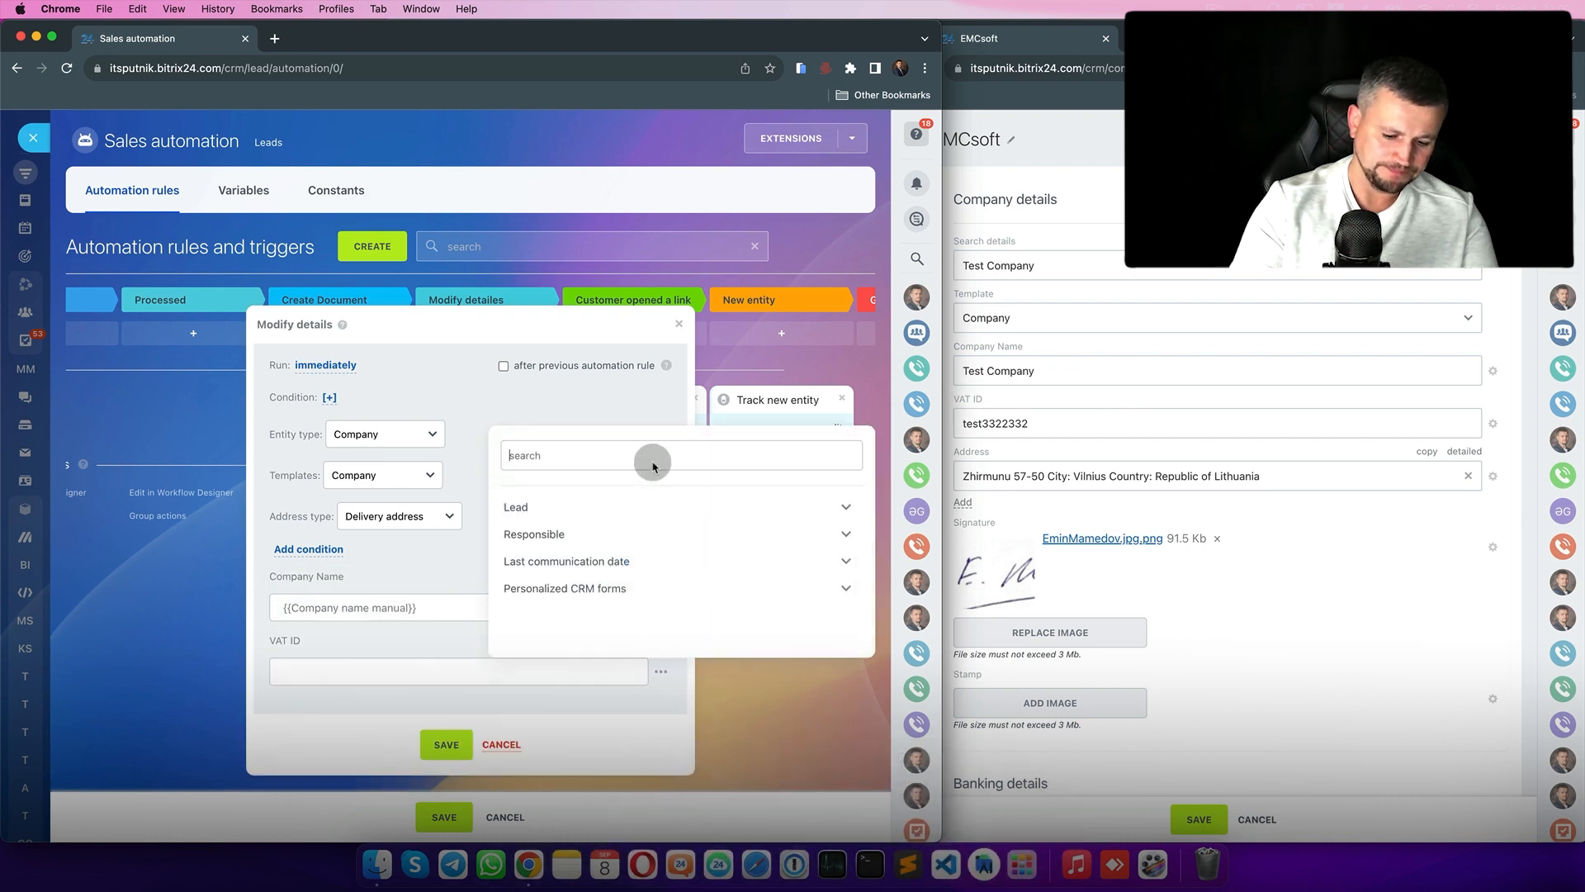
pyautogui.write('vat')
pyautogui.click(570, 512)
pyautogui.click(447, 744)
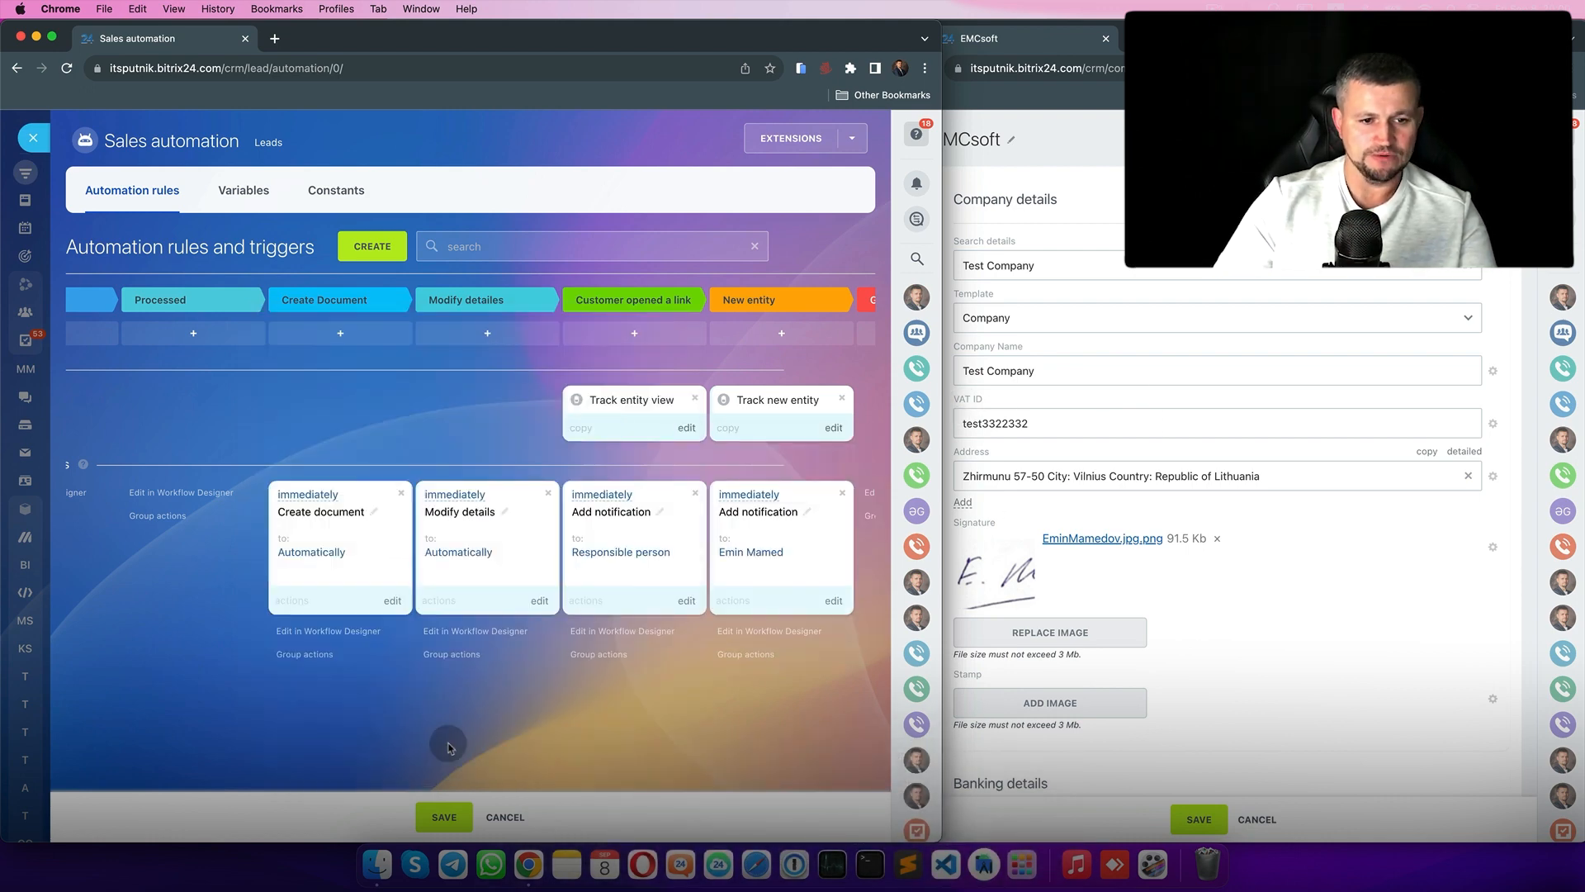
pyautogui.click(447, 816)
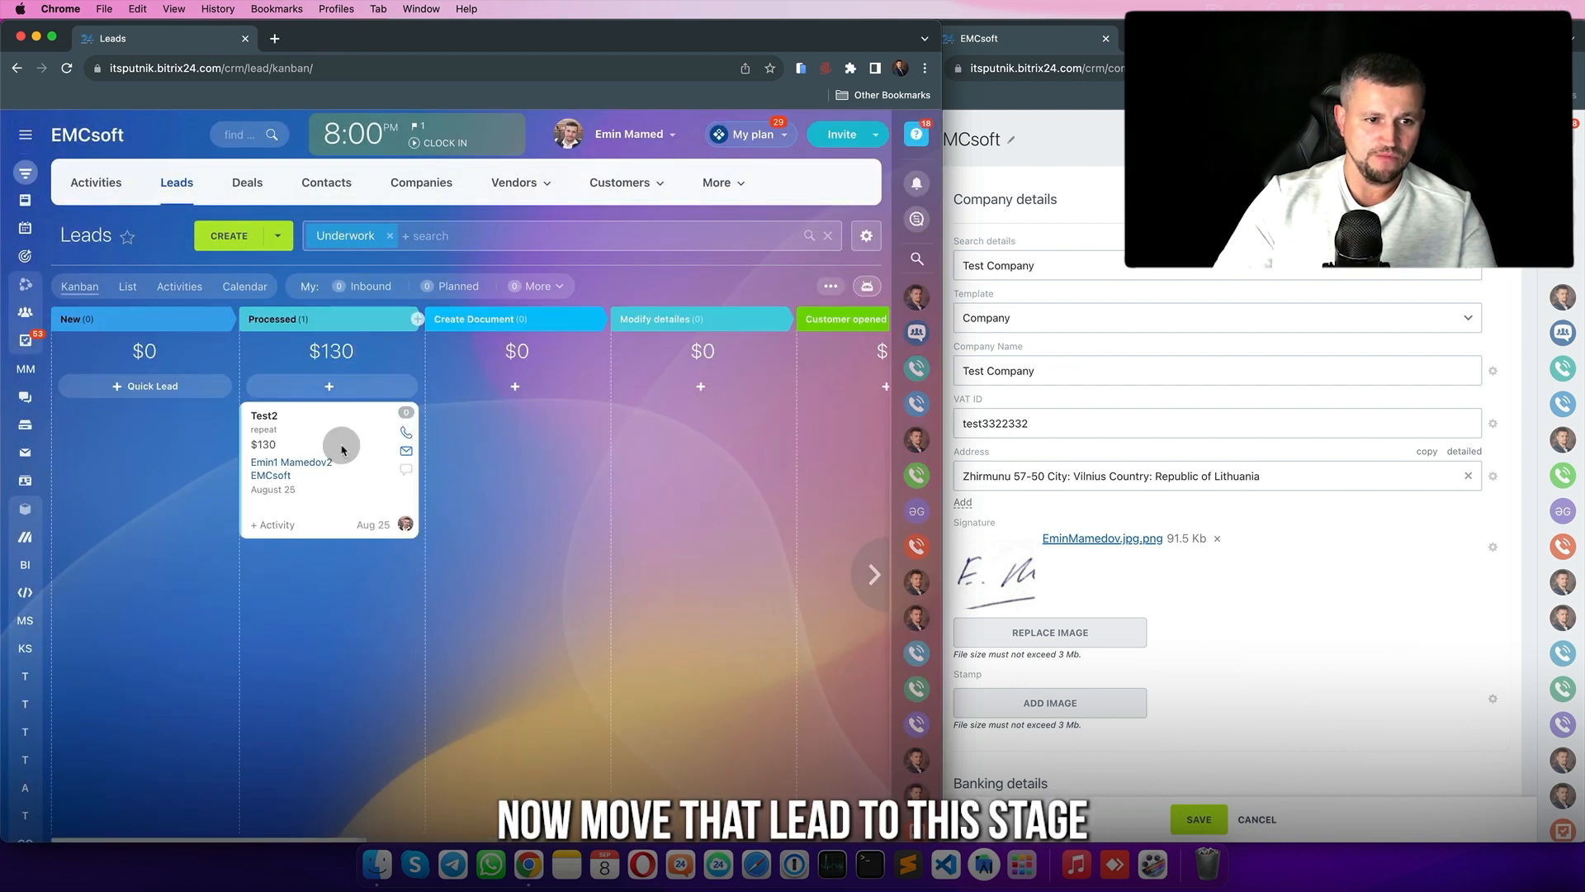
# - Move Test2 into Modify detailes, then check EMCsoft's details for Company Name and VAT ID
pyautogui.moveTo(328, 444); pyautogui.dragTo(652, 454)
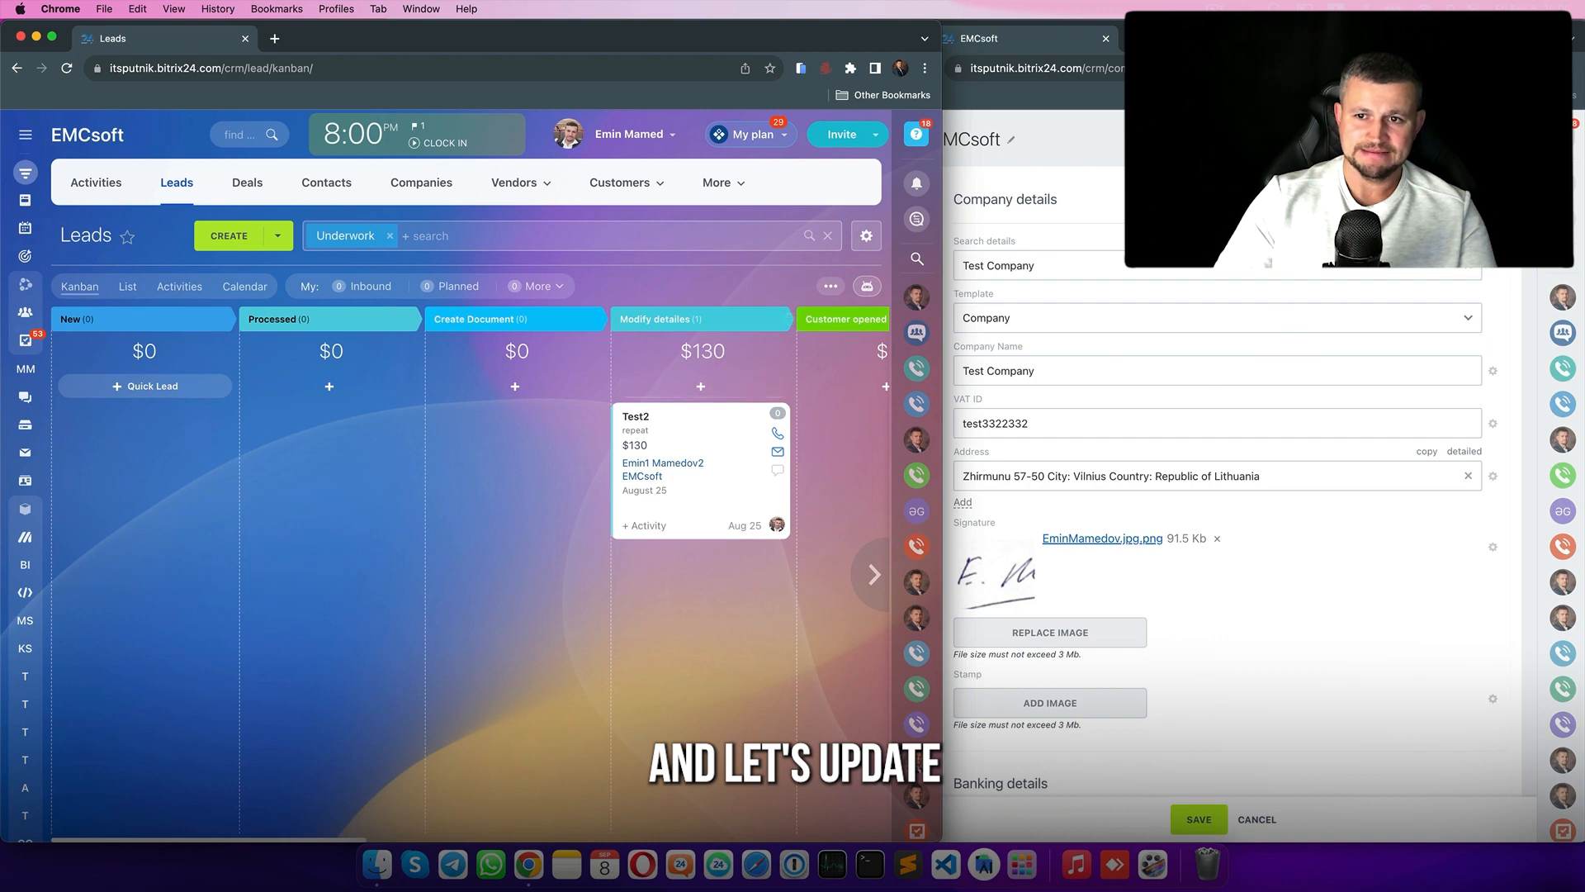
pyautogui.click(1309, 235)
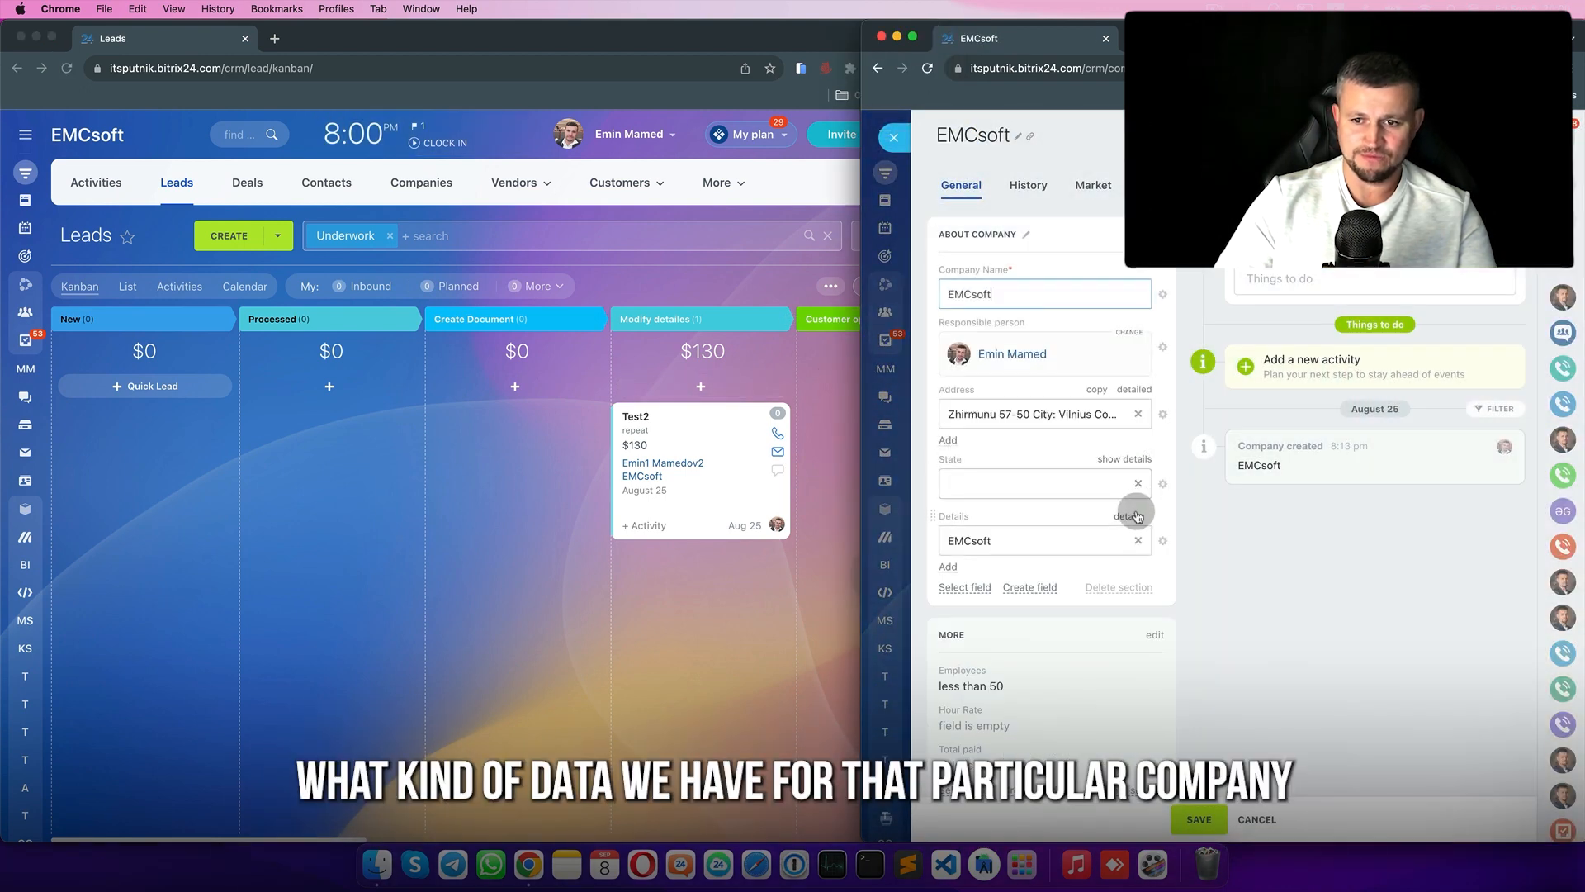
pyautogui.click(1137, 516)
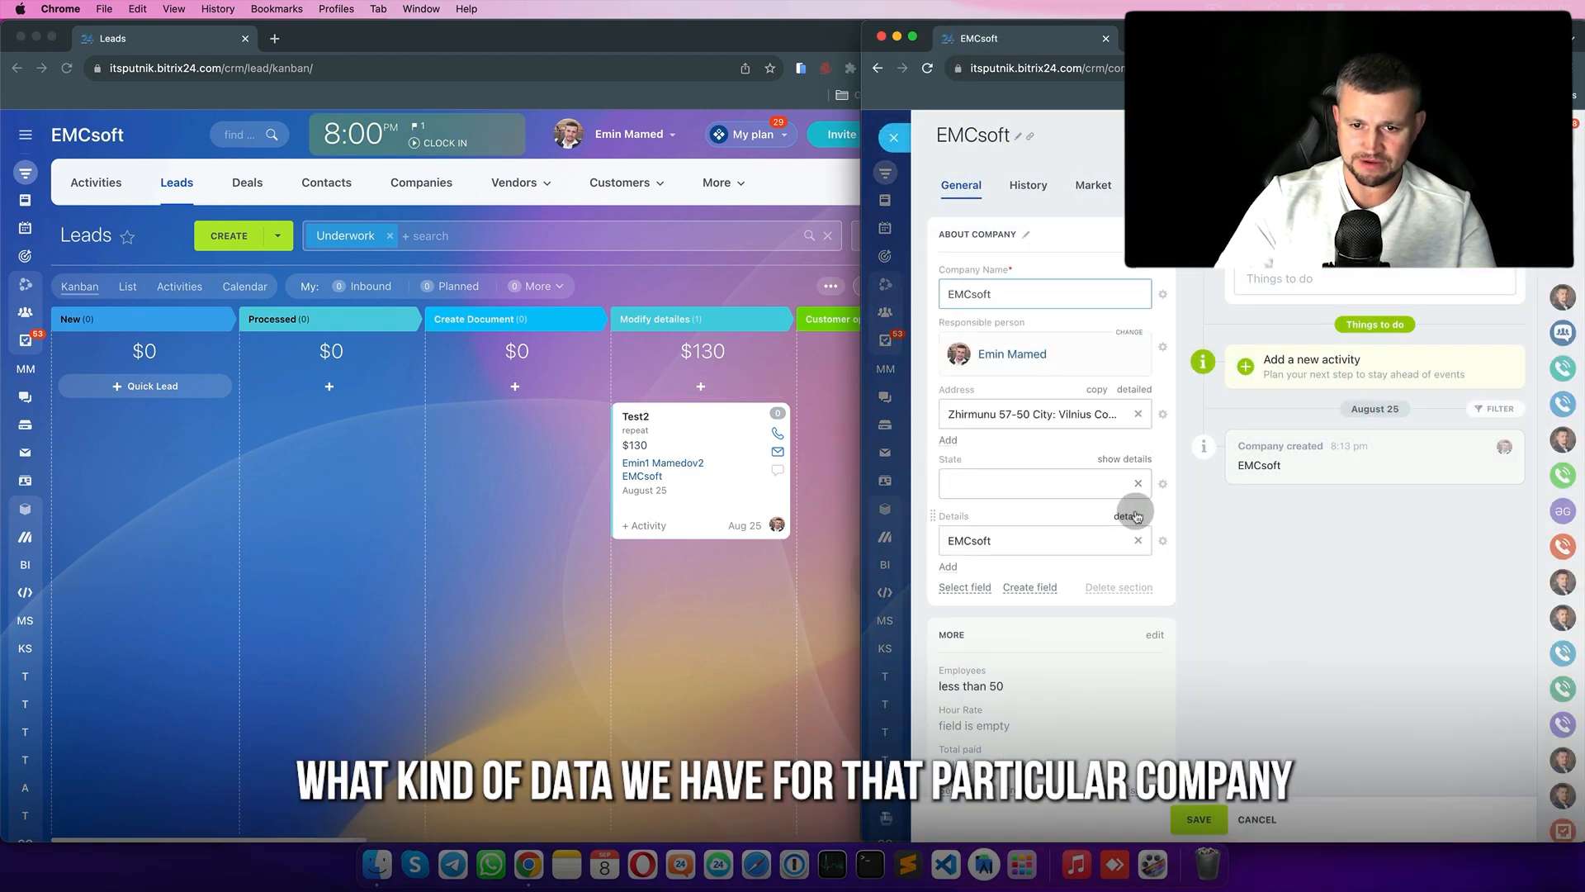
pyautogui.click(1025, 377)
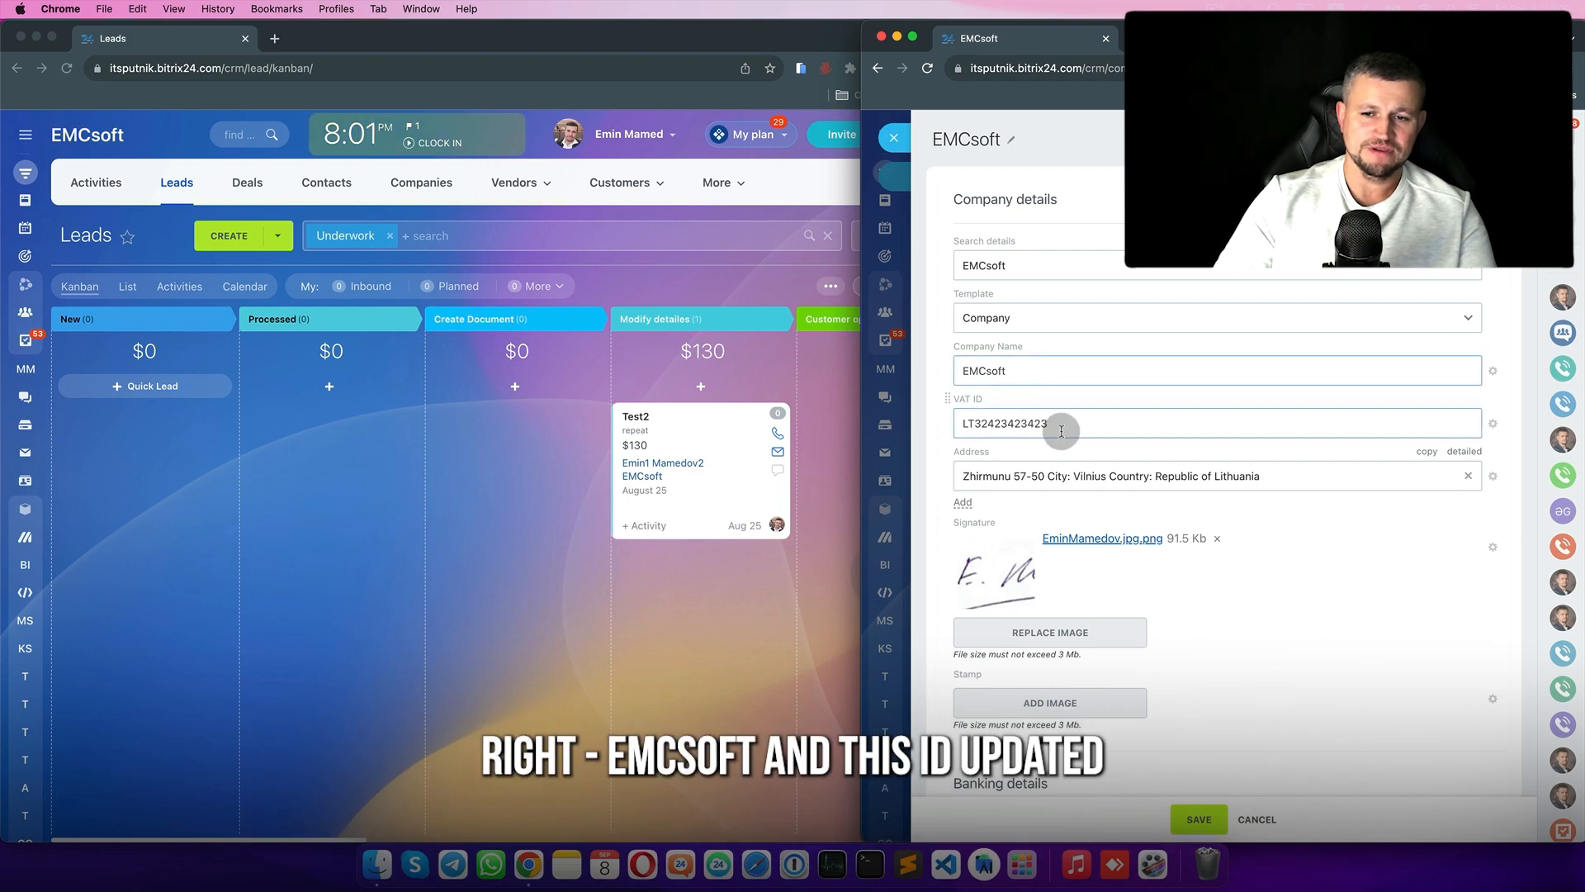
pyautogui.moveTo(1070, 424); pyautogui.dragTo(958, 413)
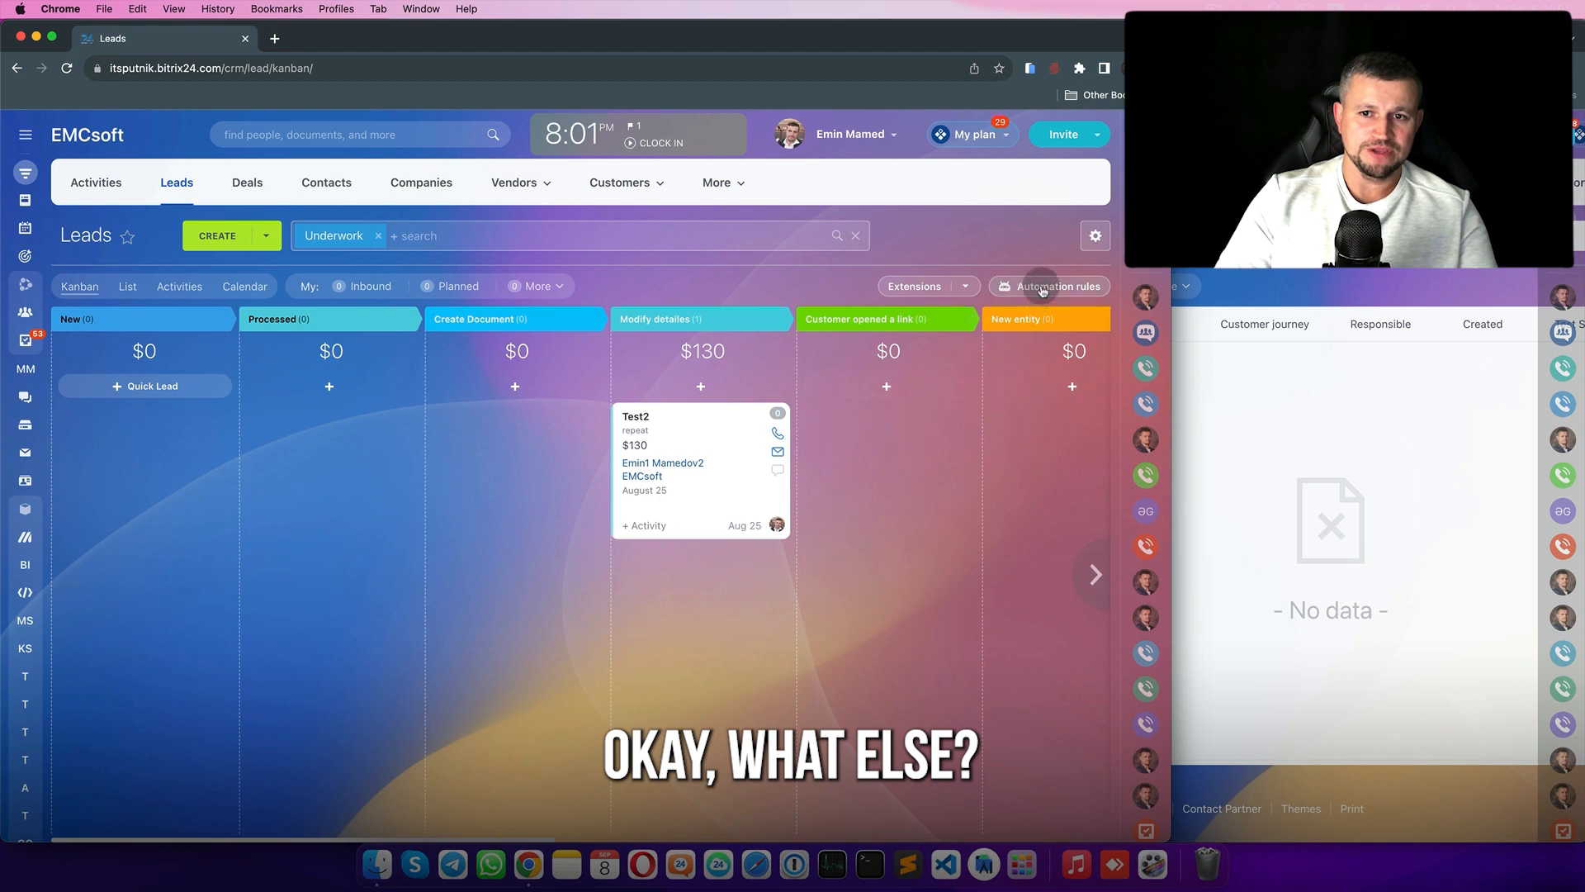
# - Add a Get details values rule to the New stage, with EMCsoft's company open alongside
pyautogui.click(1043, 287)
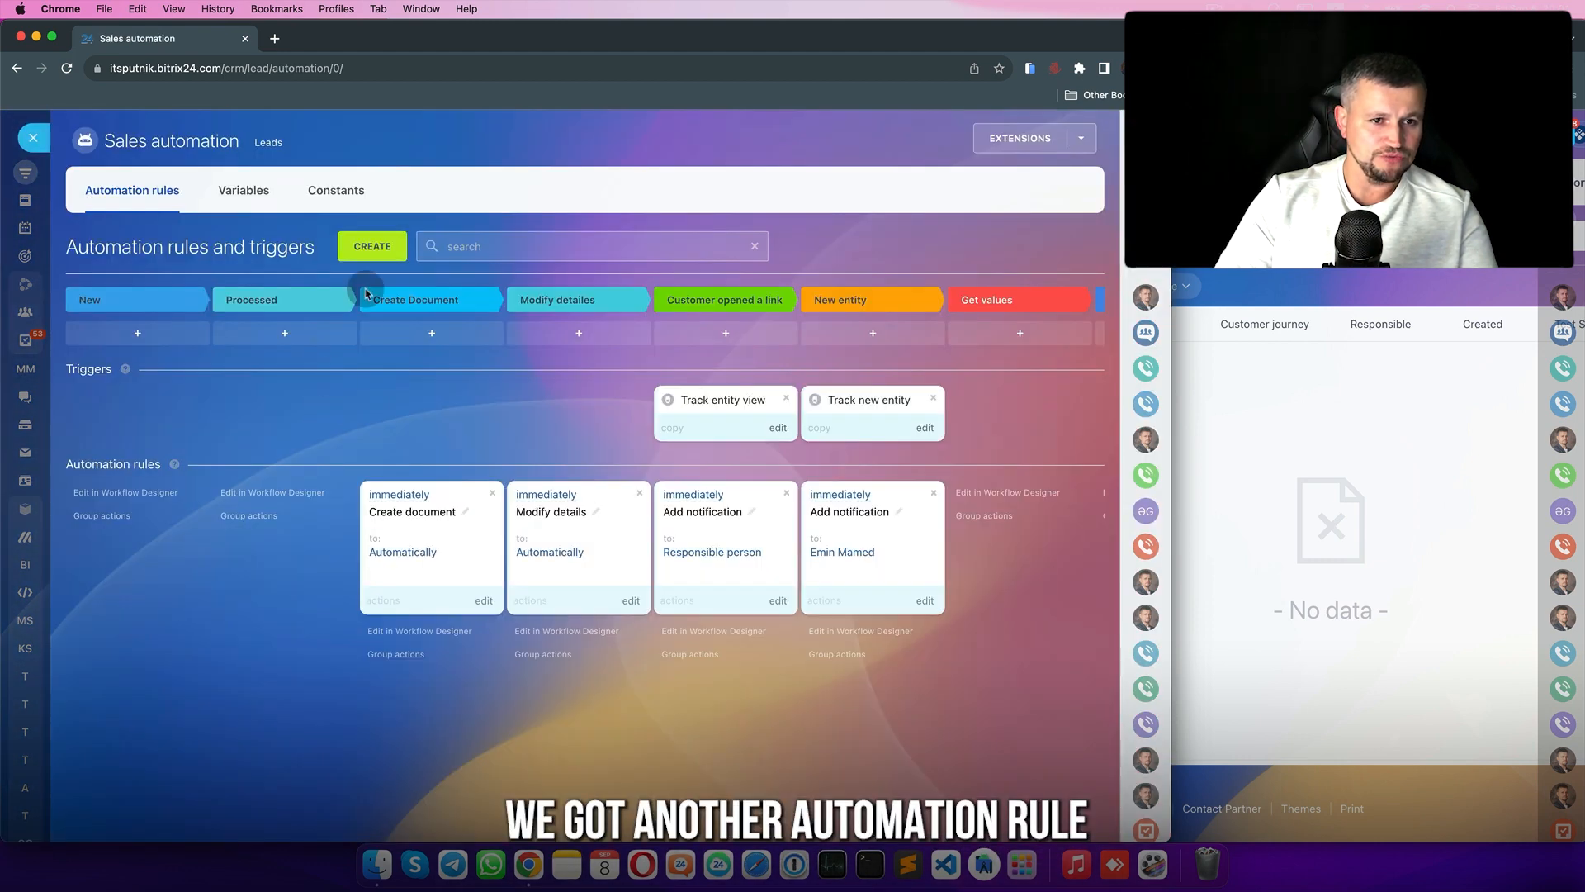
pyautogui.click(372, 246)
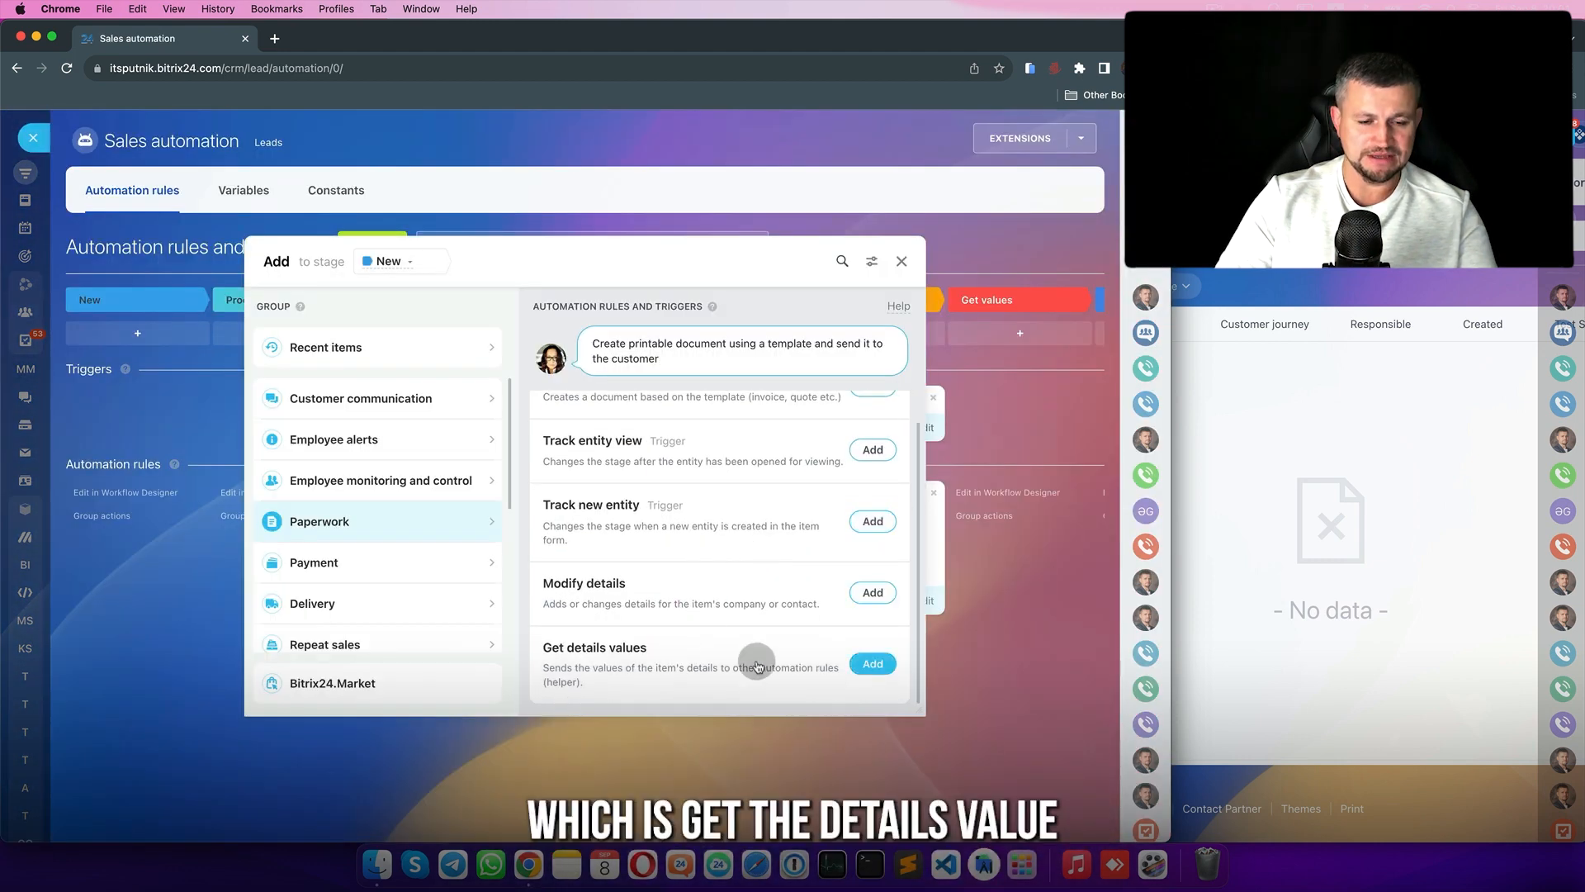
pyautogui.click(873, 665)
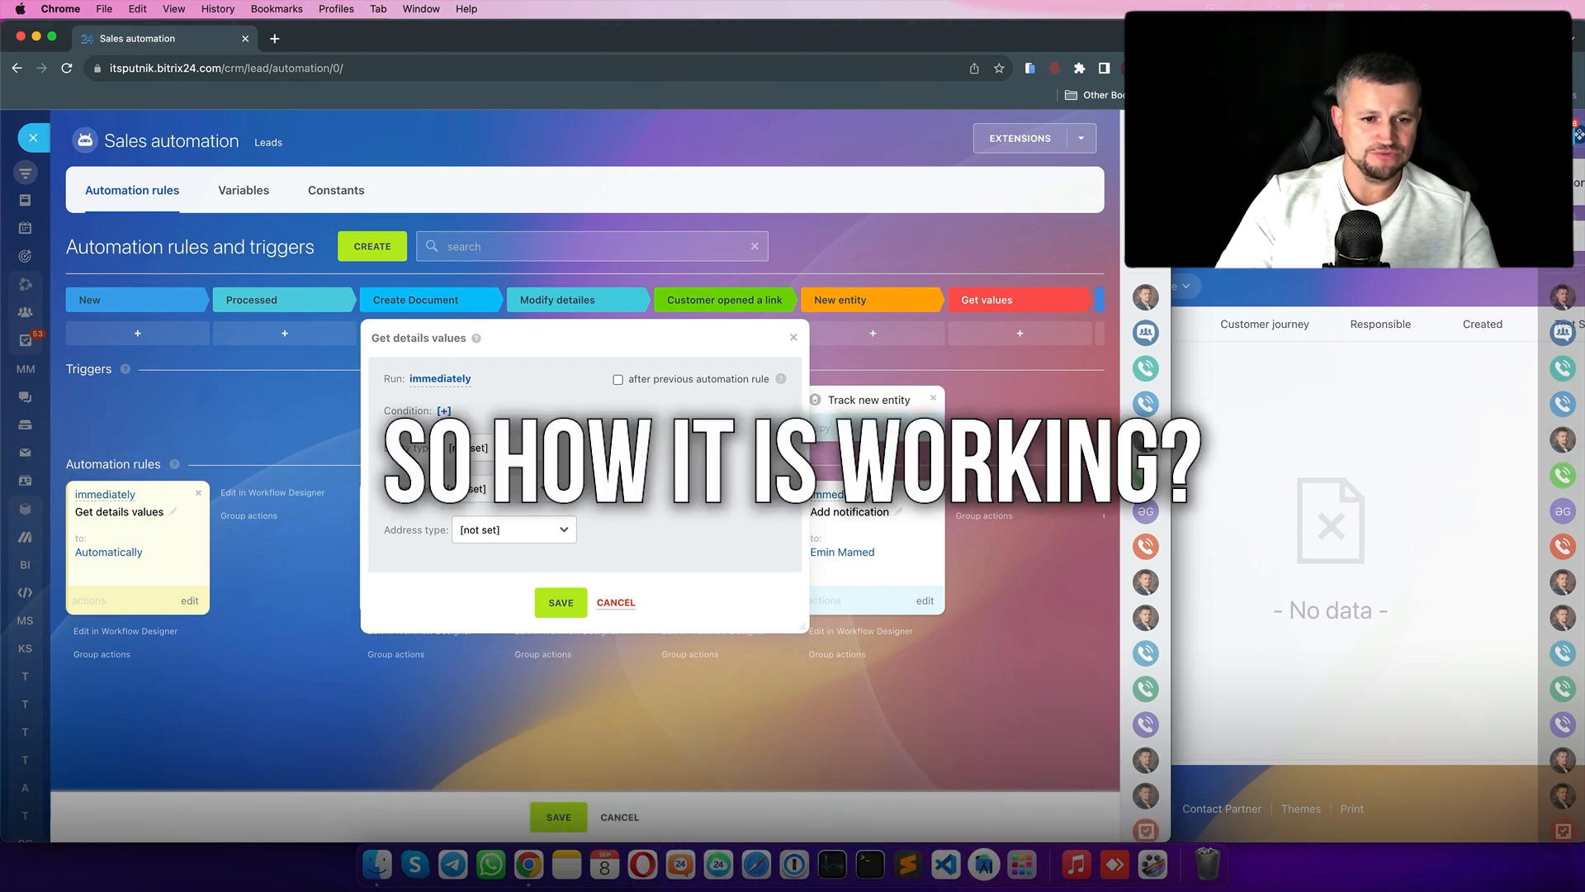
pyautogui.click(499, 448)
pyautogui.click(1163, 551)
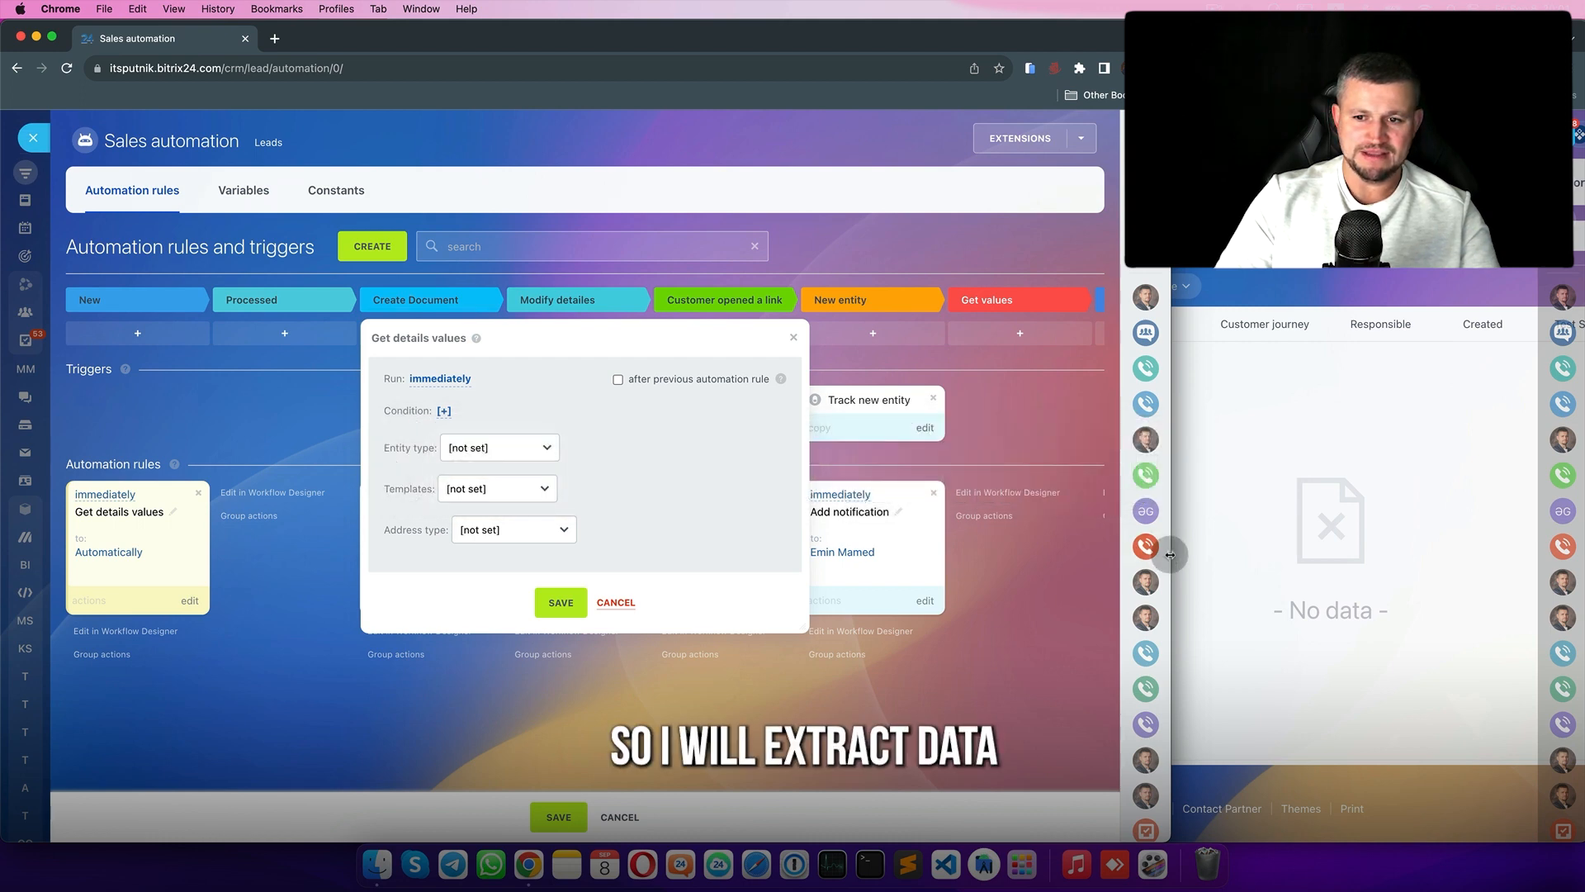
pyautogui.moveTo(1170, 548); pyautogui.dragTo(1098, 545)
pyautogui.moveTo(1097, 545); pyautogui.dragTo(861, 543)
pyautogui.click(1047, 183)
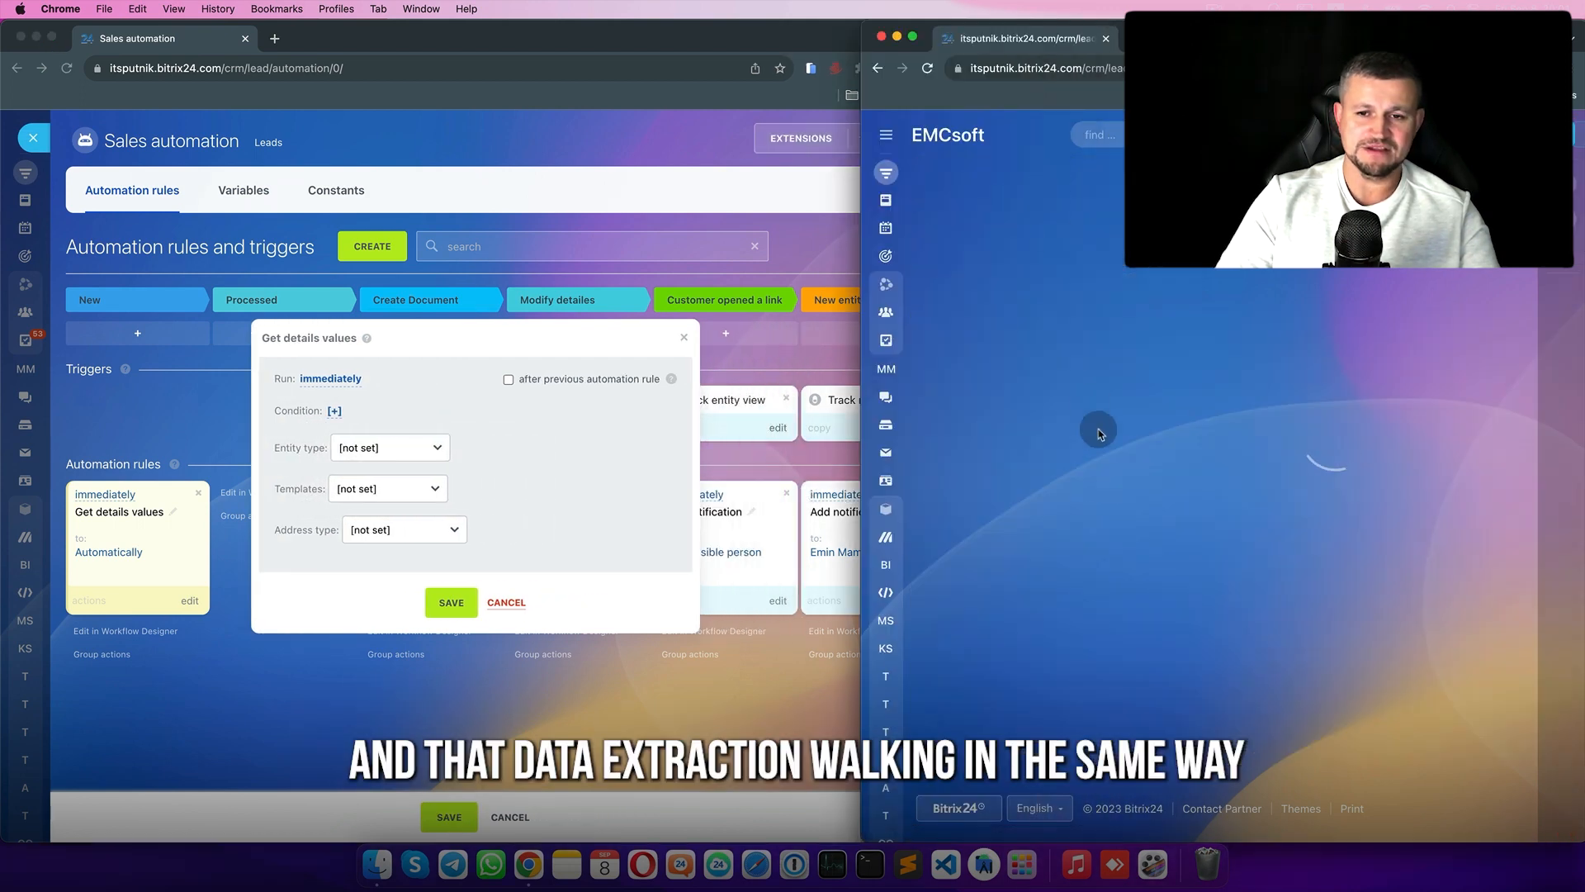
pyautogui.hscroll(3, 1198, 489)
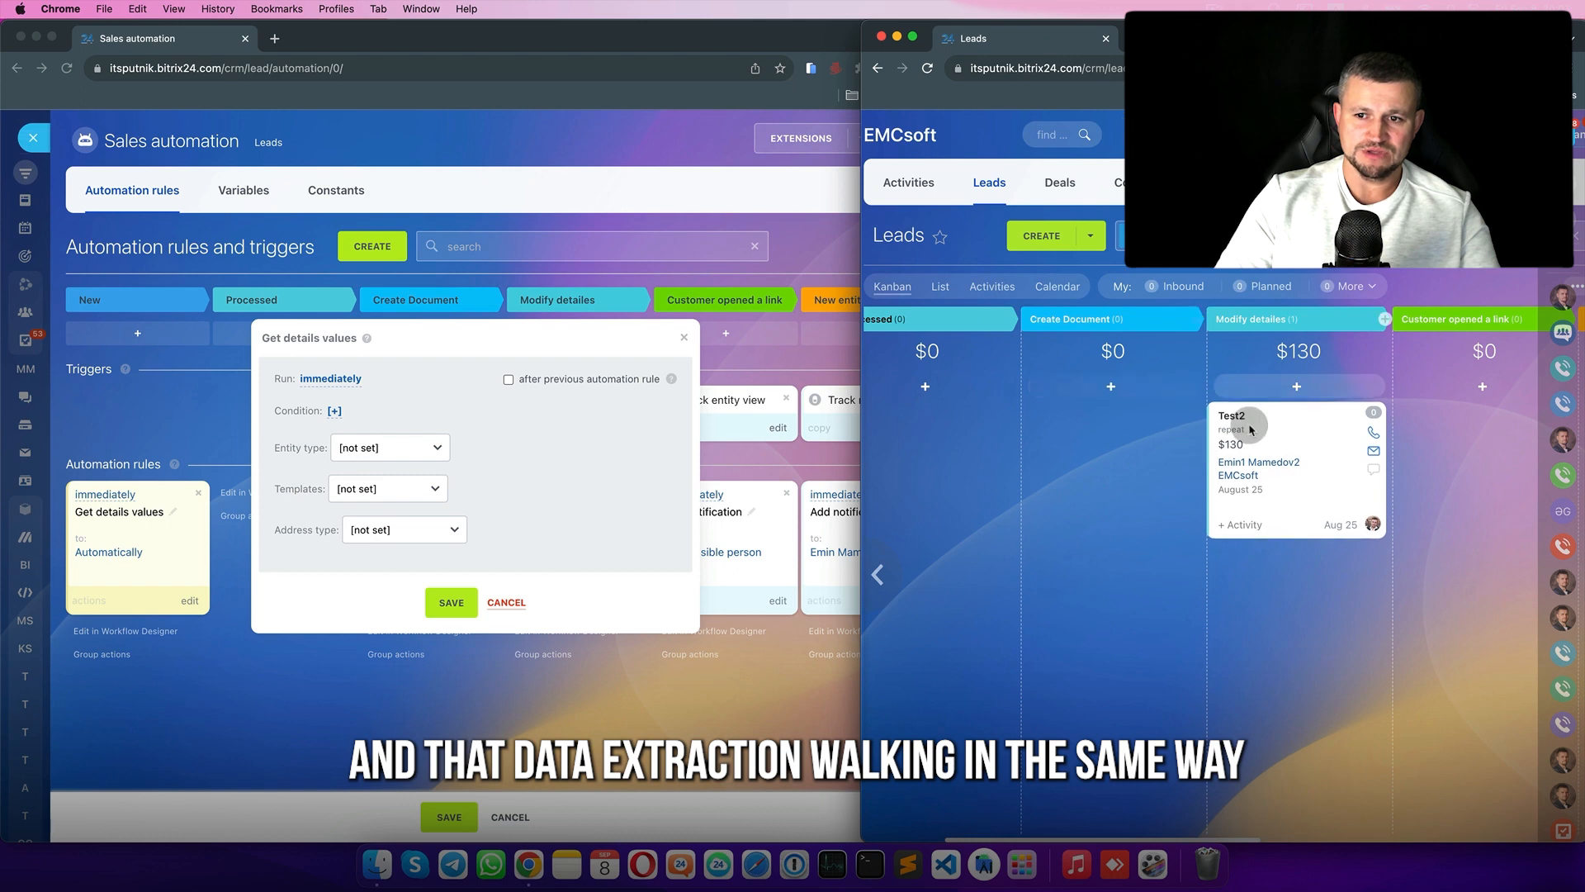
pyautogui.click(1232, 417)
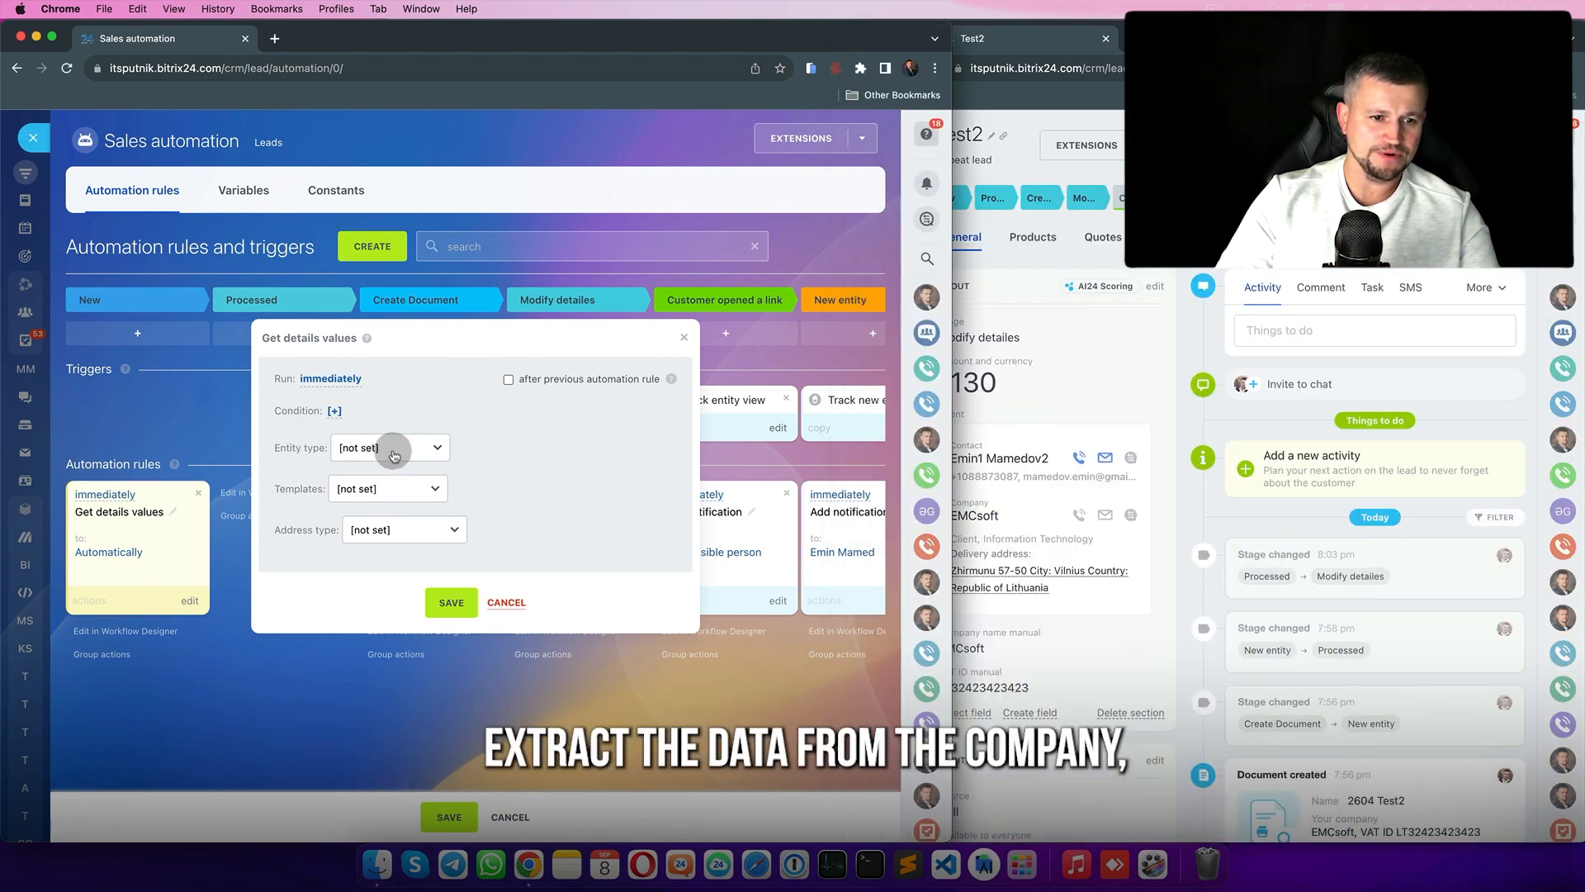
pyautogui.click(977, 516)
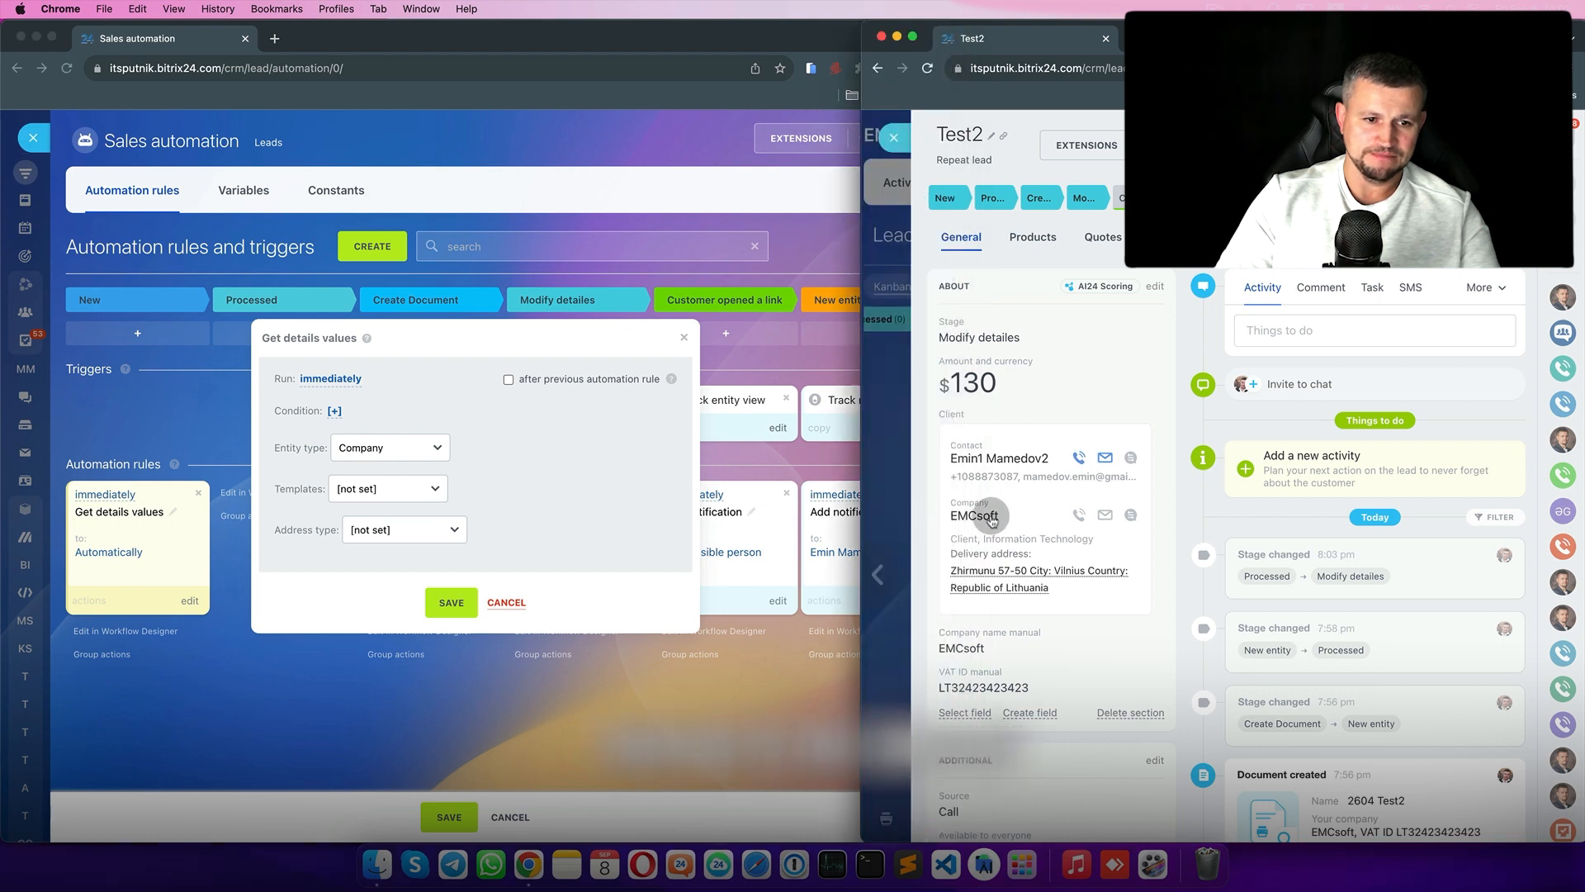
# - Set the rule's template to Company and address type to Delivery address, then save
pyautogui.click(325, 485)
pyautogui.click(360, 488)
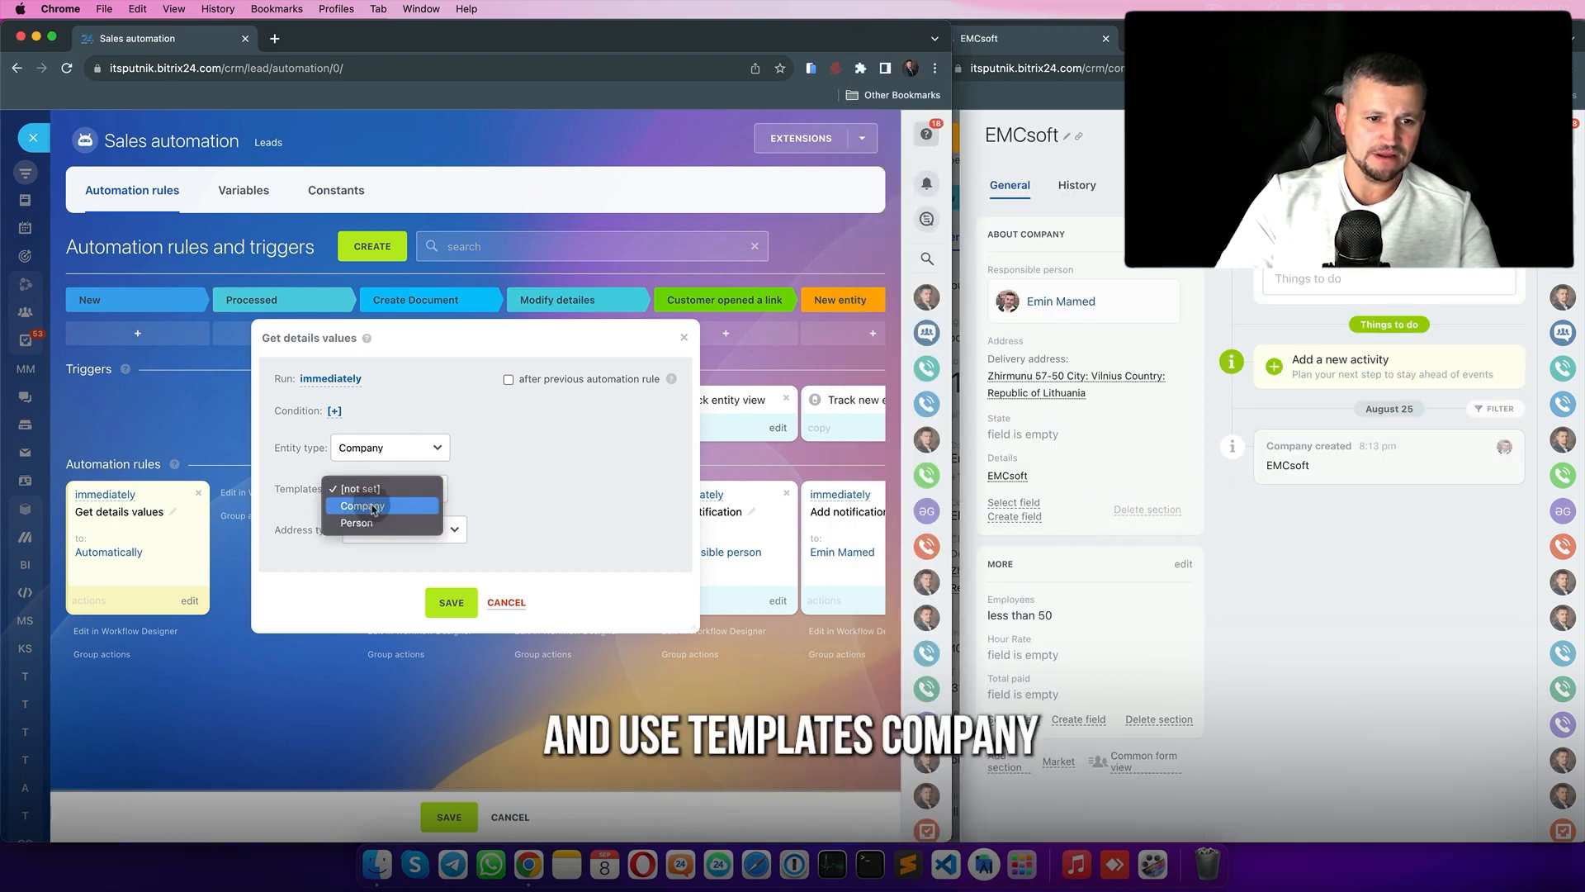
pyautogui.click(368, 505)
pyautogui.click(1183, 235)
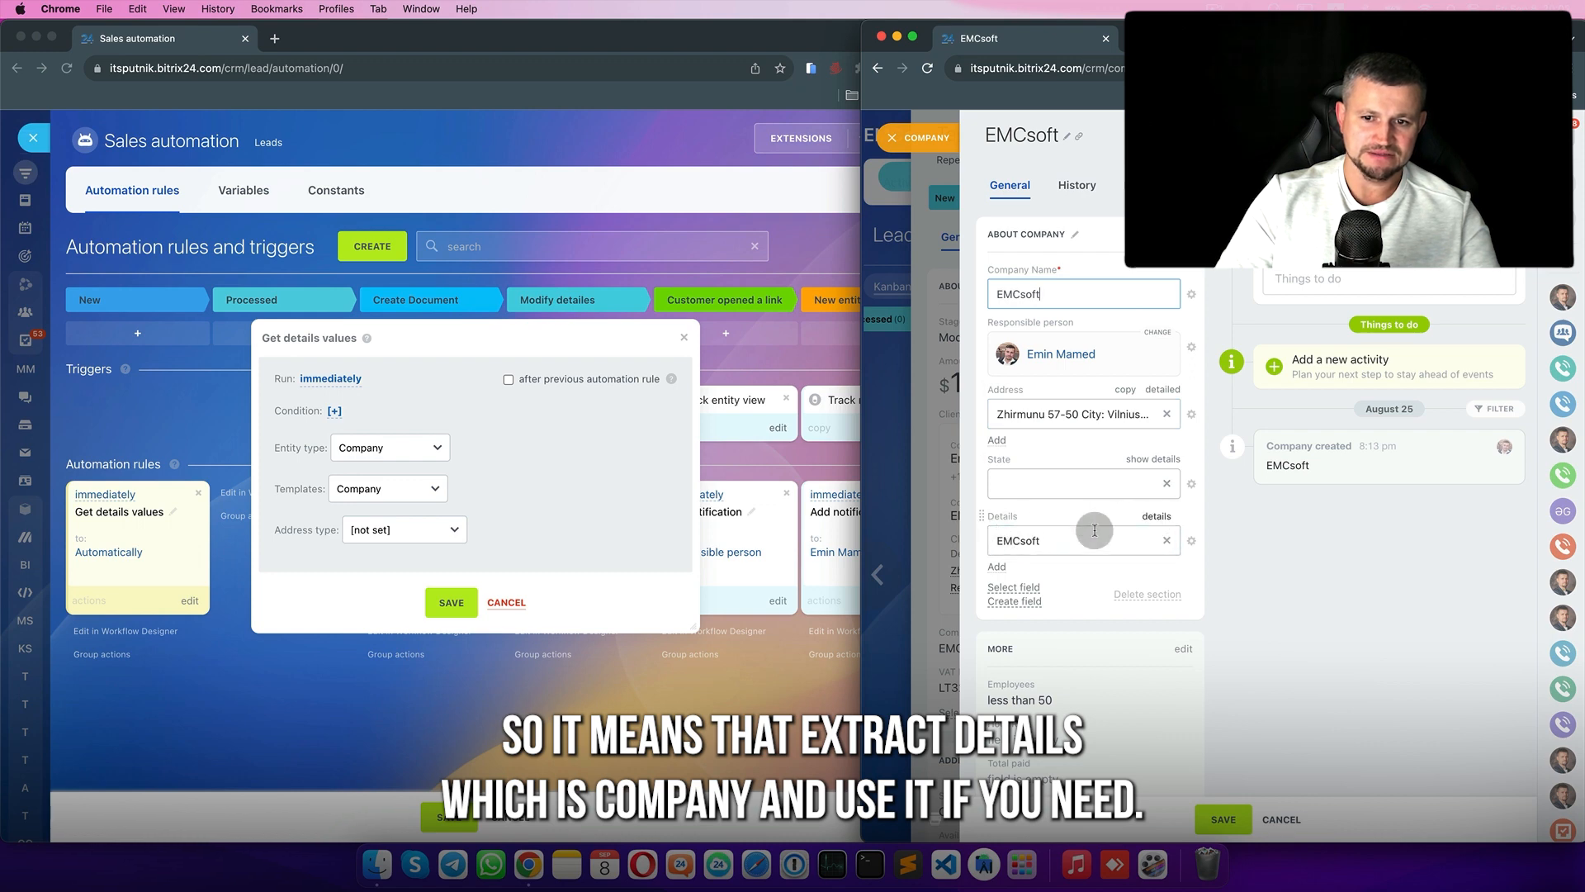
pyautogui.click(1158, 518)
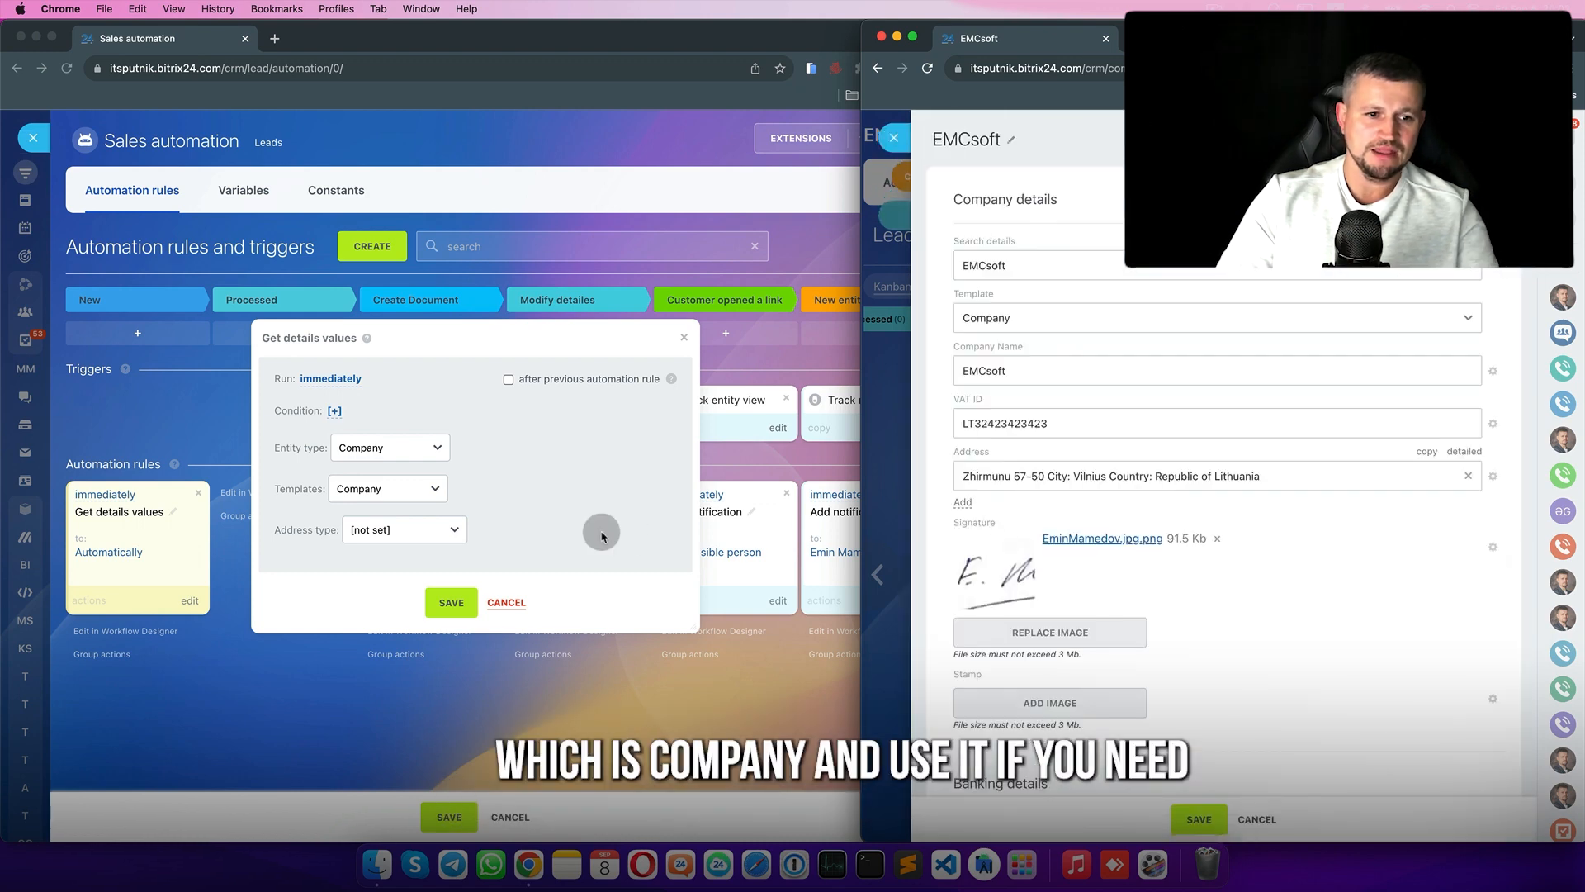
pyautogui.click(428, 542)
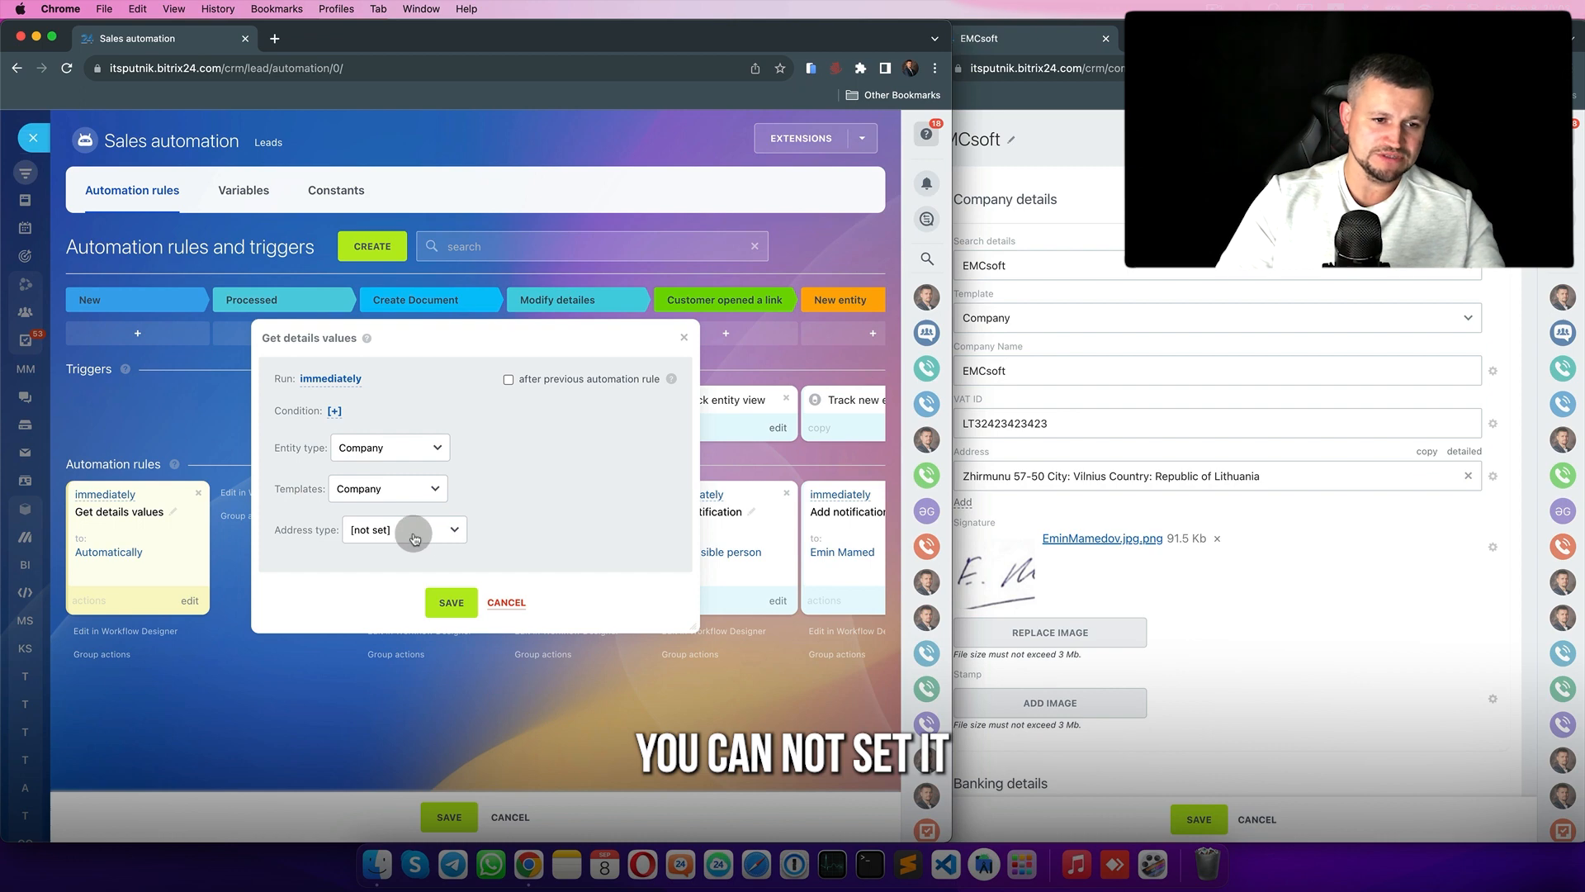
pyautogui.click(415, 539)
pyautogui.click(423, 722)
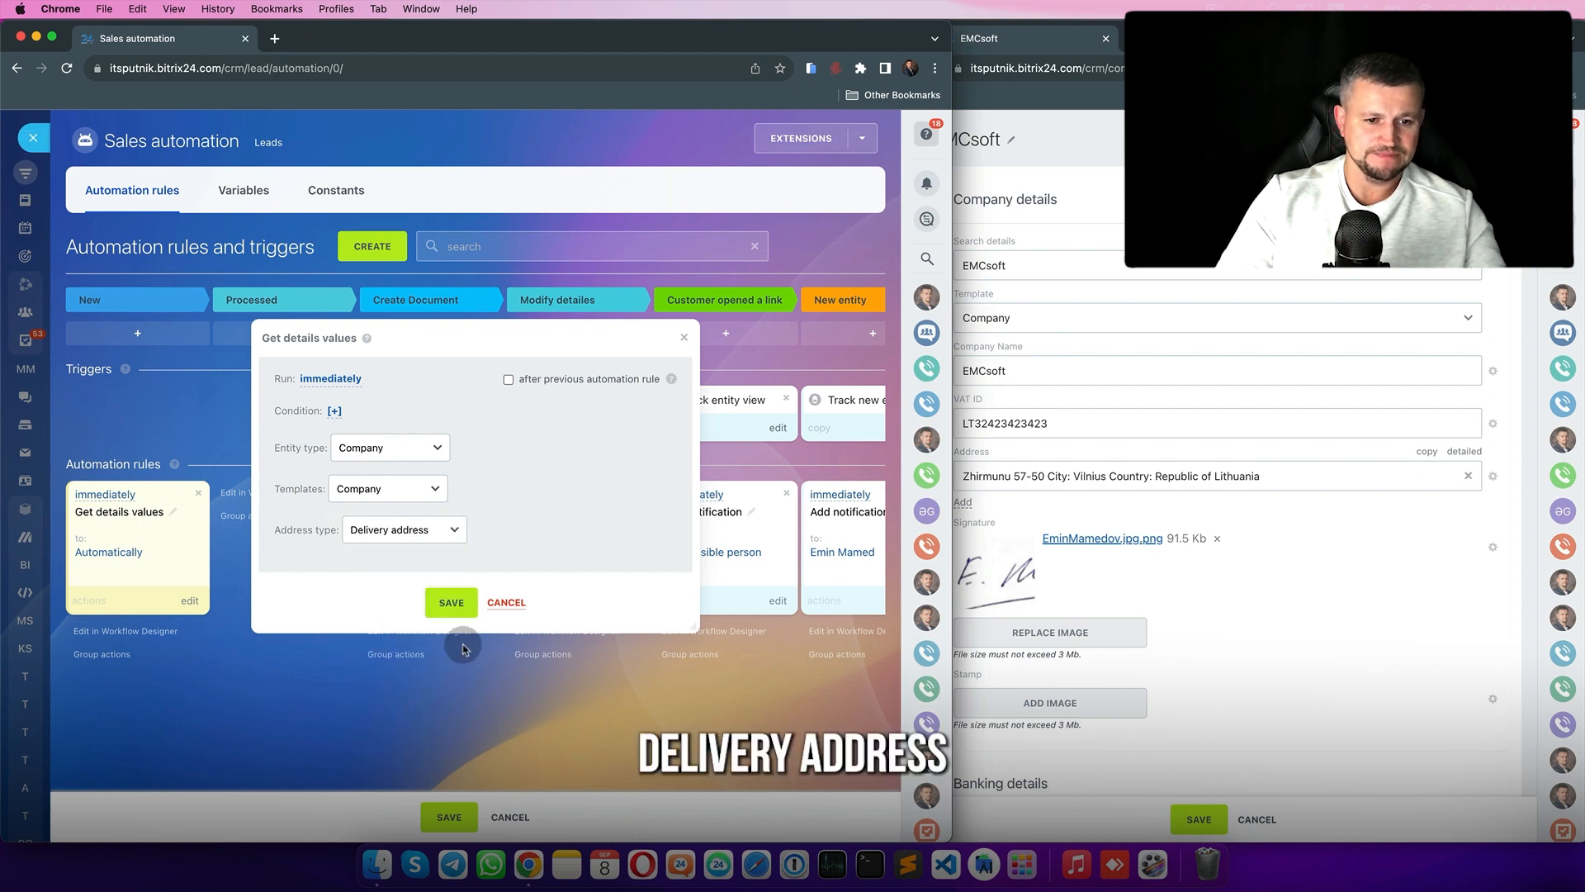
pyautogui.click(452, 600)
pyautogui.click(252, 231)
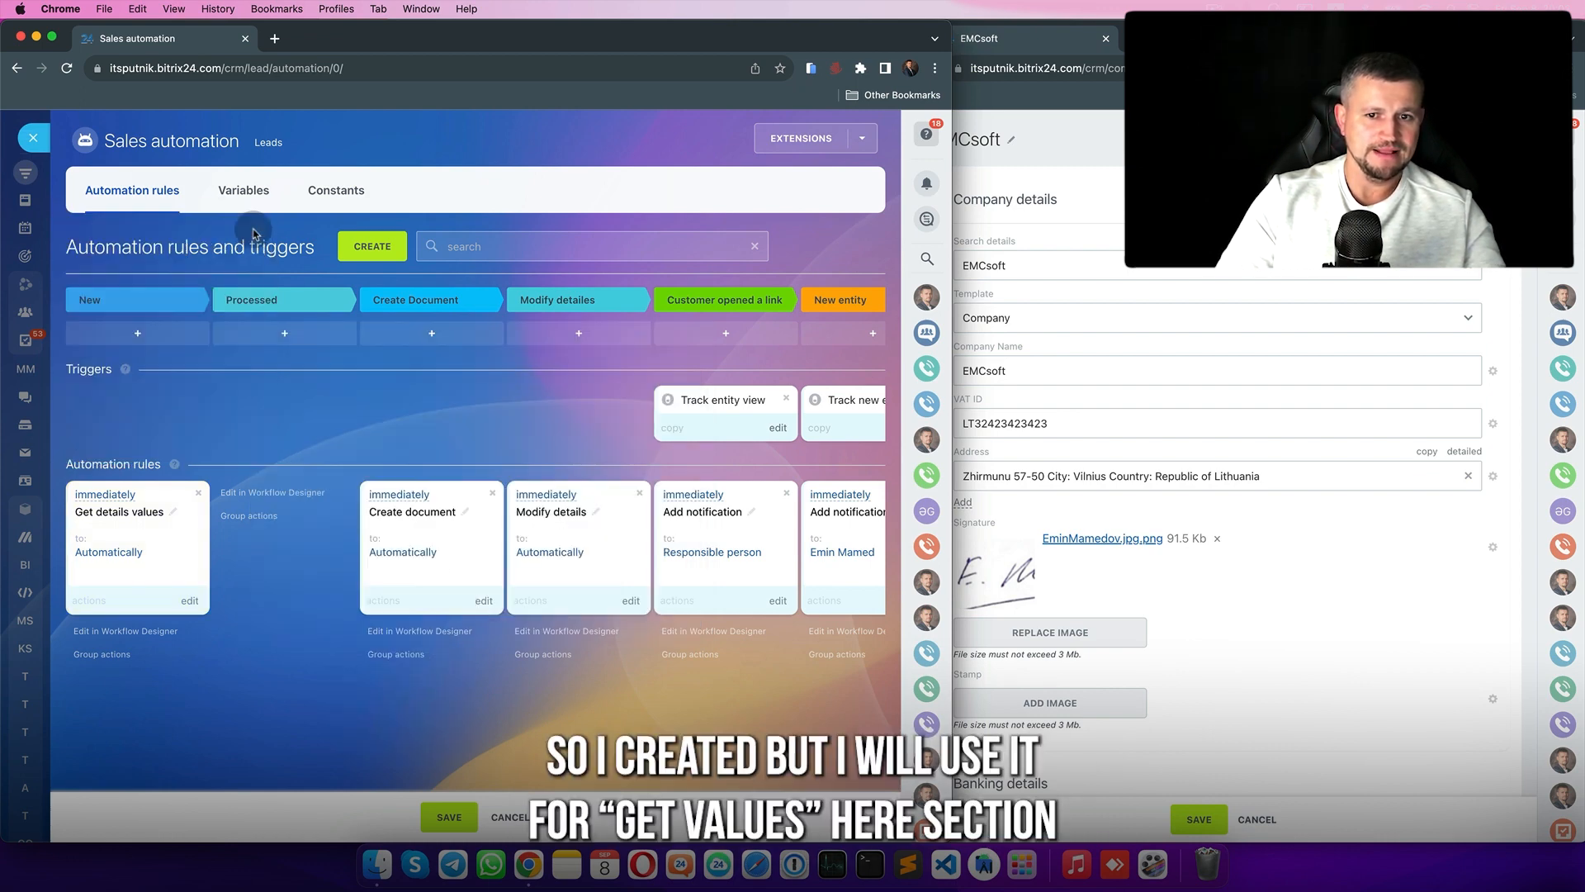
# - Widen the automation window and drag Get details values into the Get values column
pyautogui.moveTo(953, 626); pyautogui.dragTo(1154, 625)
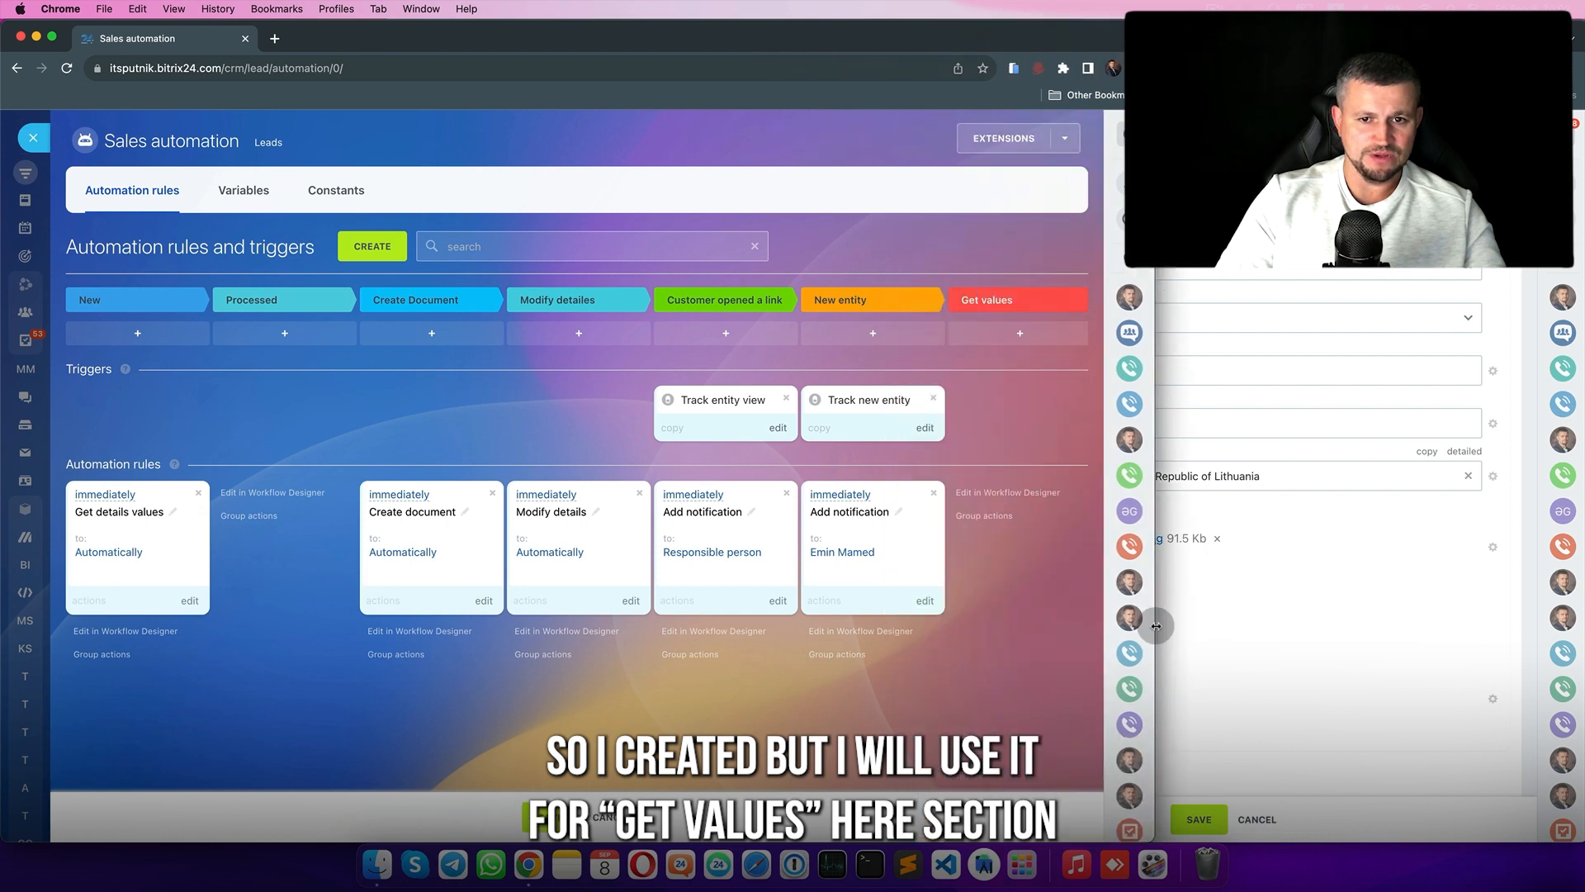
pyautogui.moveTo(160, 549); pyautogui.dragTo(1004, 552)
pyautogui.hscroll(2, 905, 562)
pyautogui.hscroll(5, 905, 563)
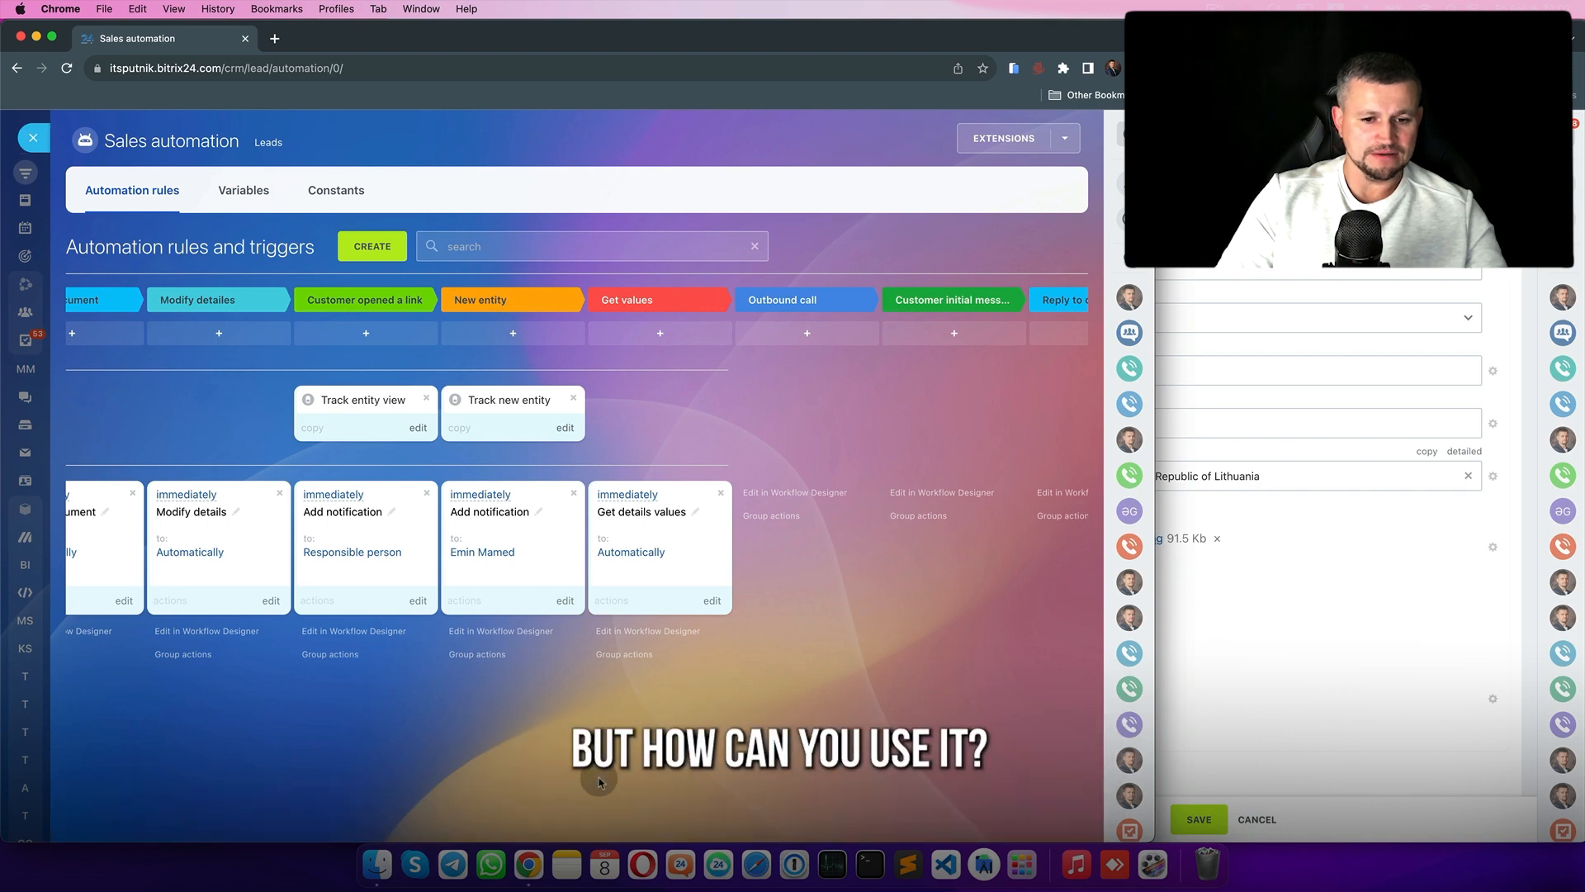
pyautogui.hscroll(-4, 524, 399)
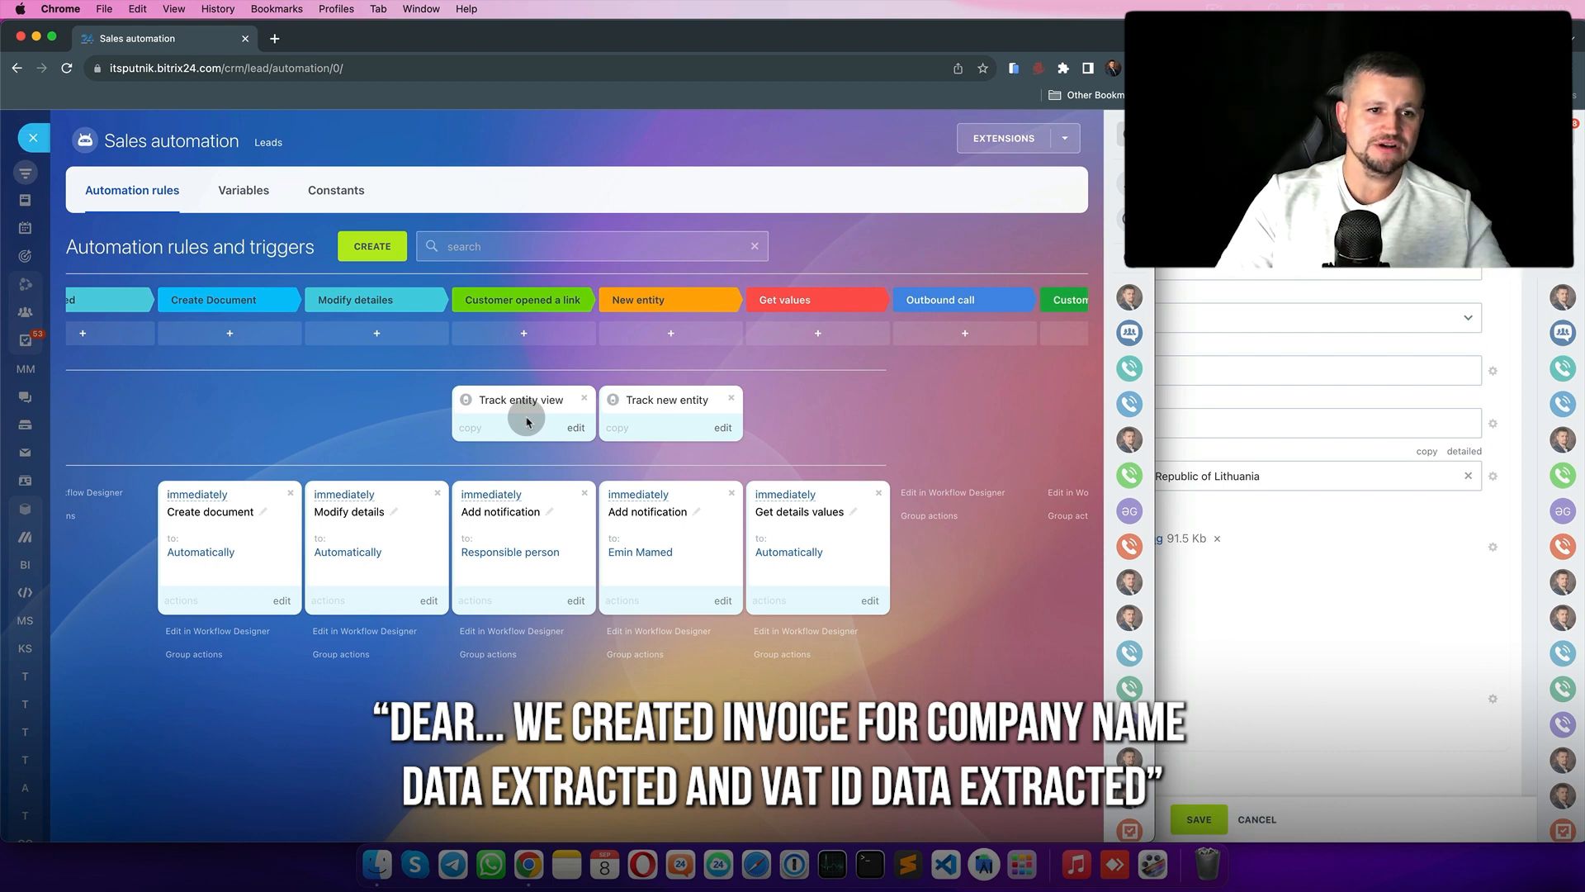
# - Add a Send email to customer rule with subject 'test' under Get details values
pyautogui.click(376, 248)
pyautogui.click(432, 401)
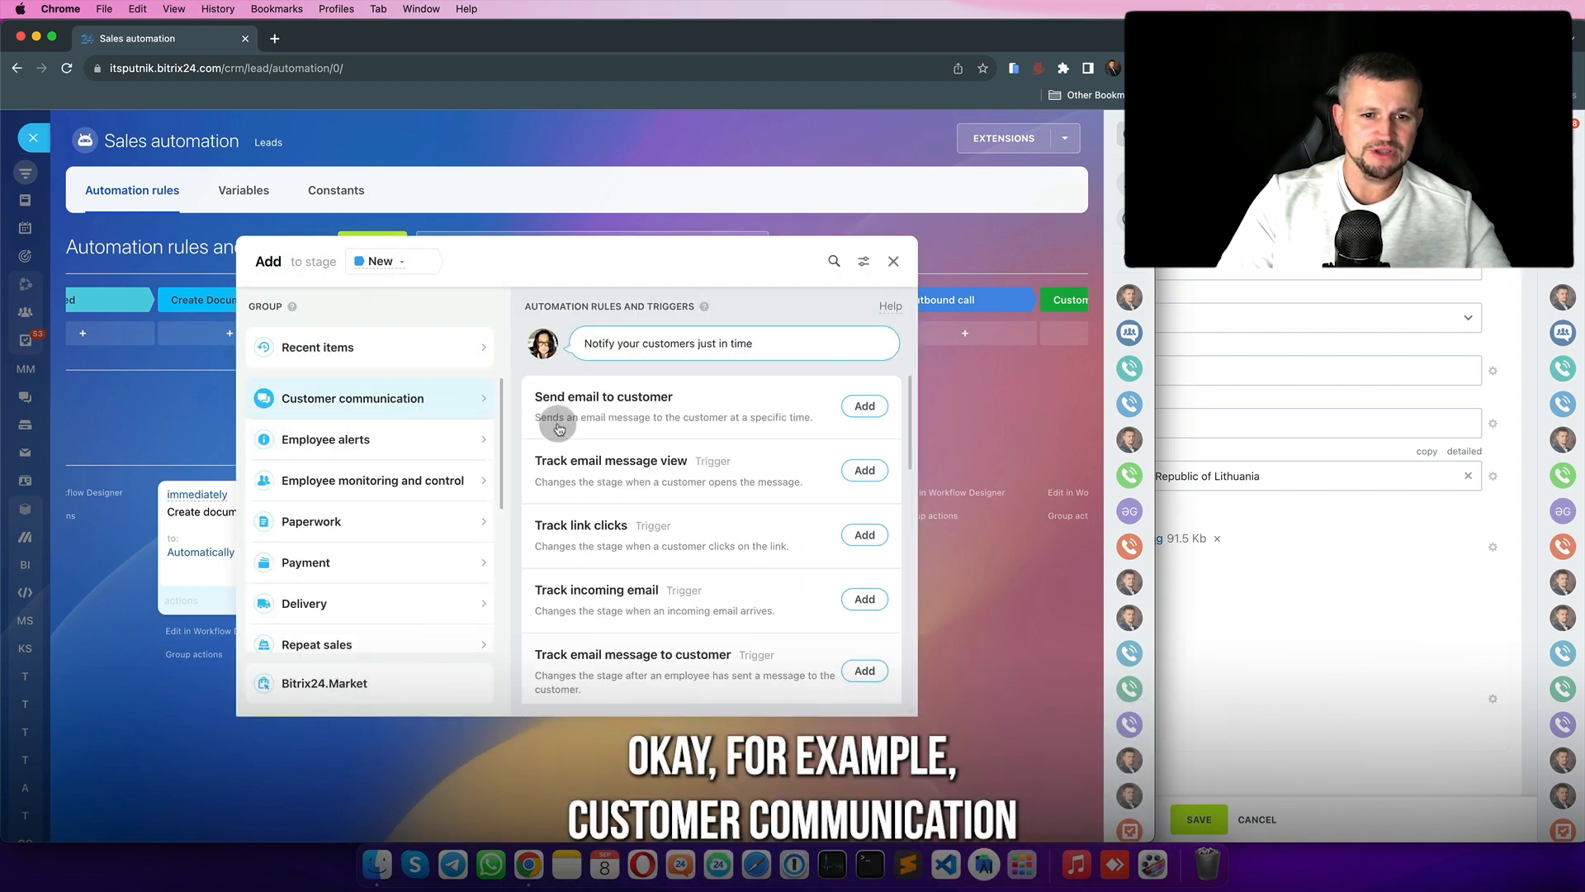
pyautogui.click(865, 406)
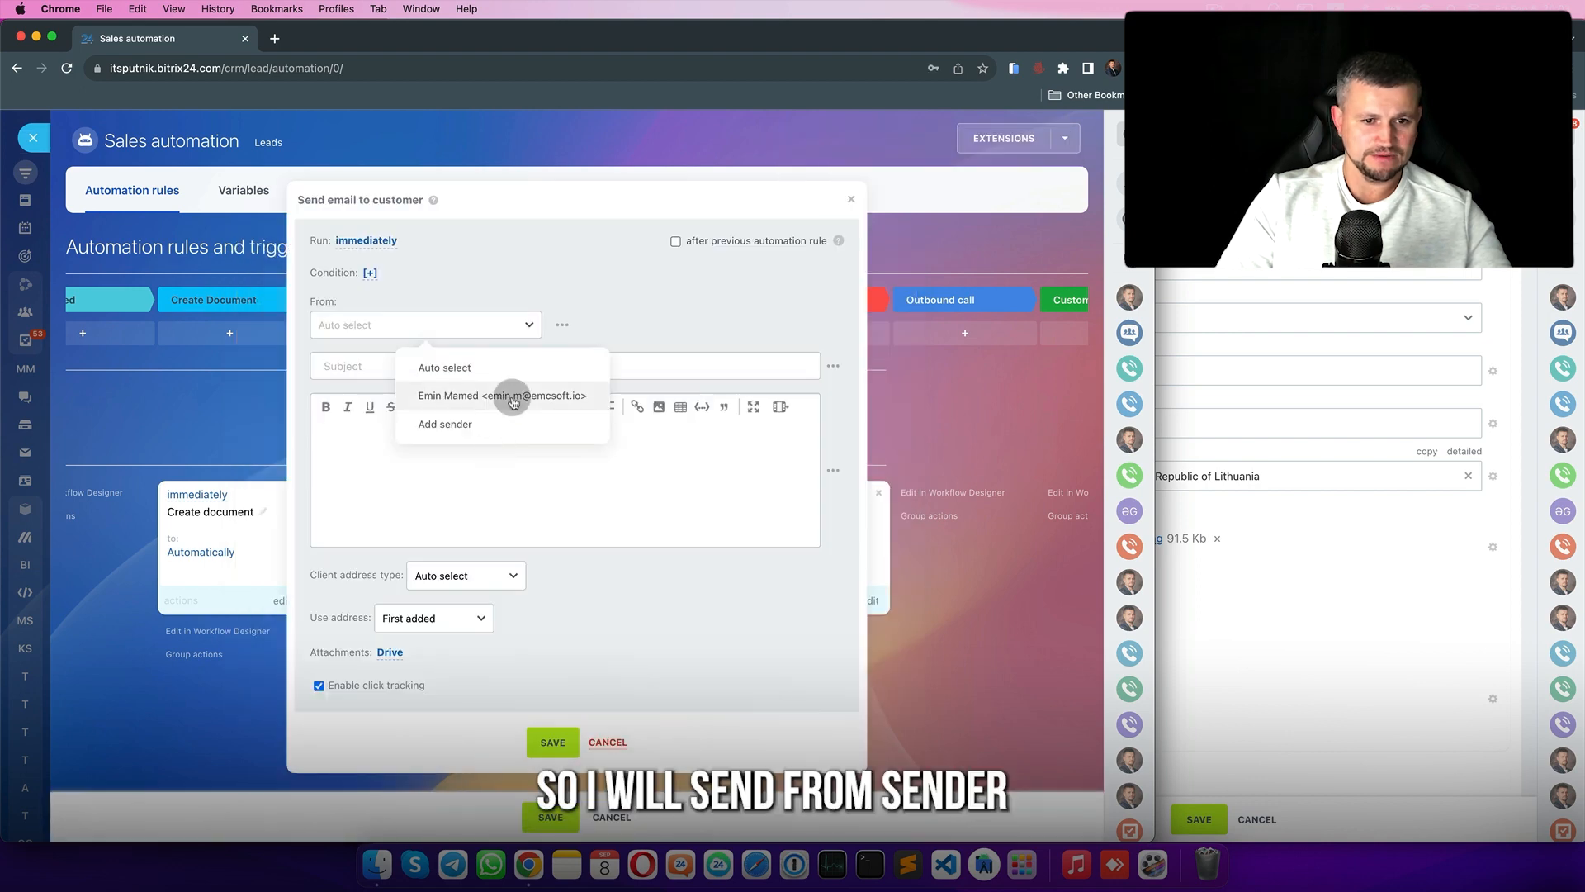
pyautogui.click(513, 393)
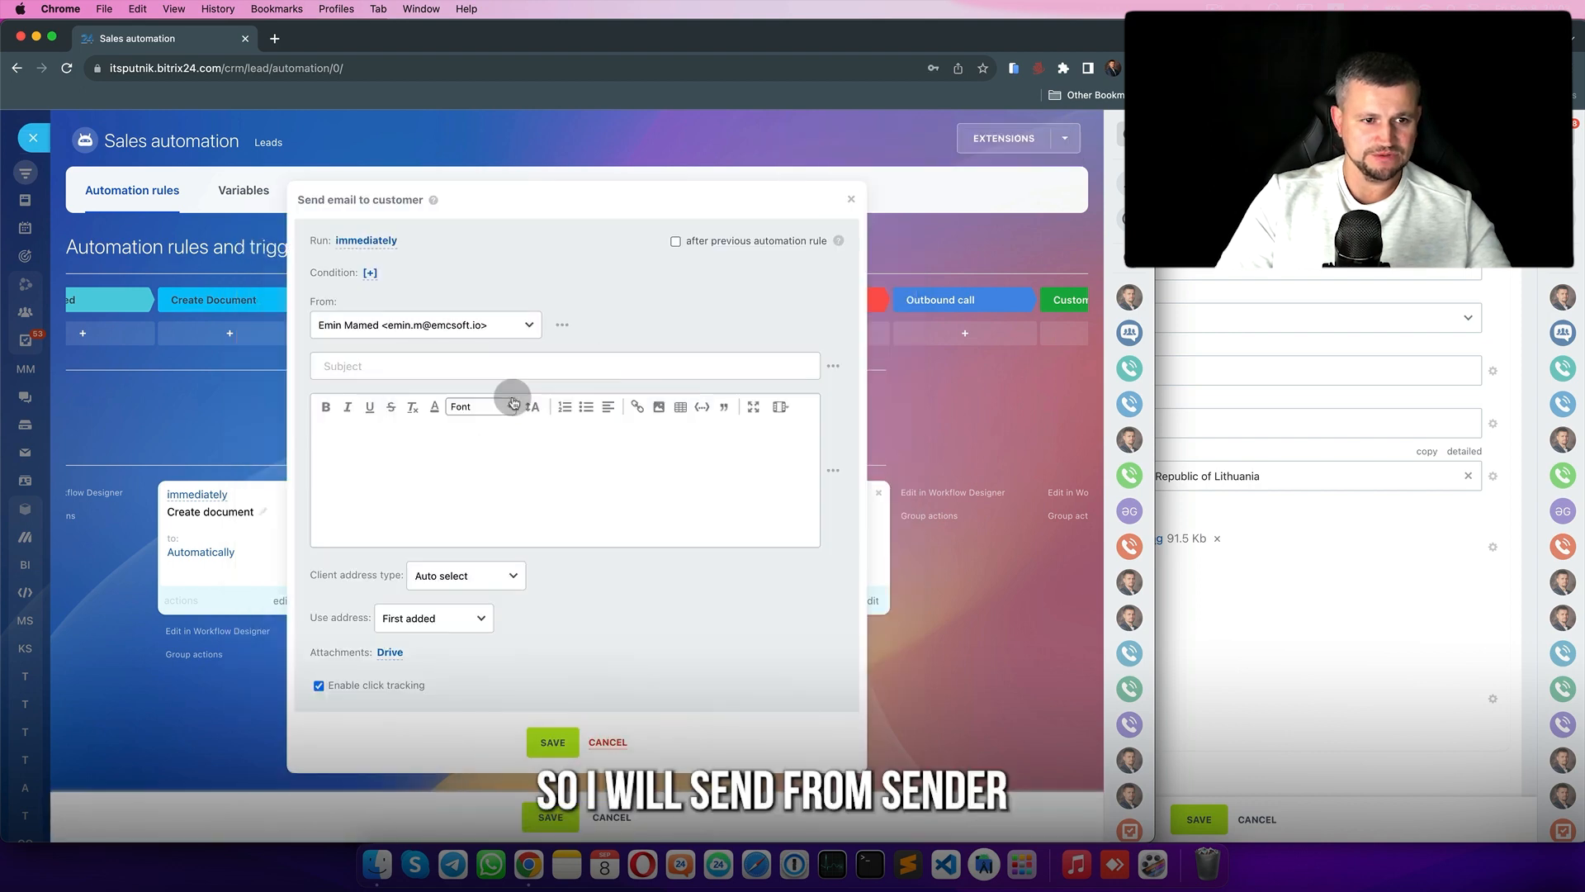
pyautogui.click(462, 368)
pyautogui.write('test')
pyautogui.press('Tab')
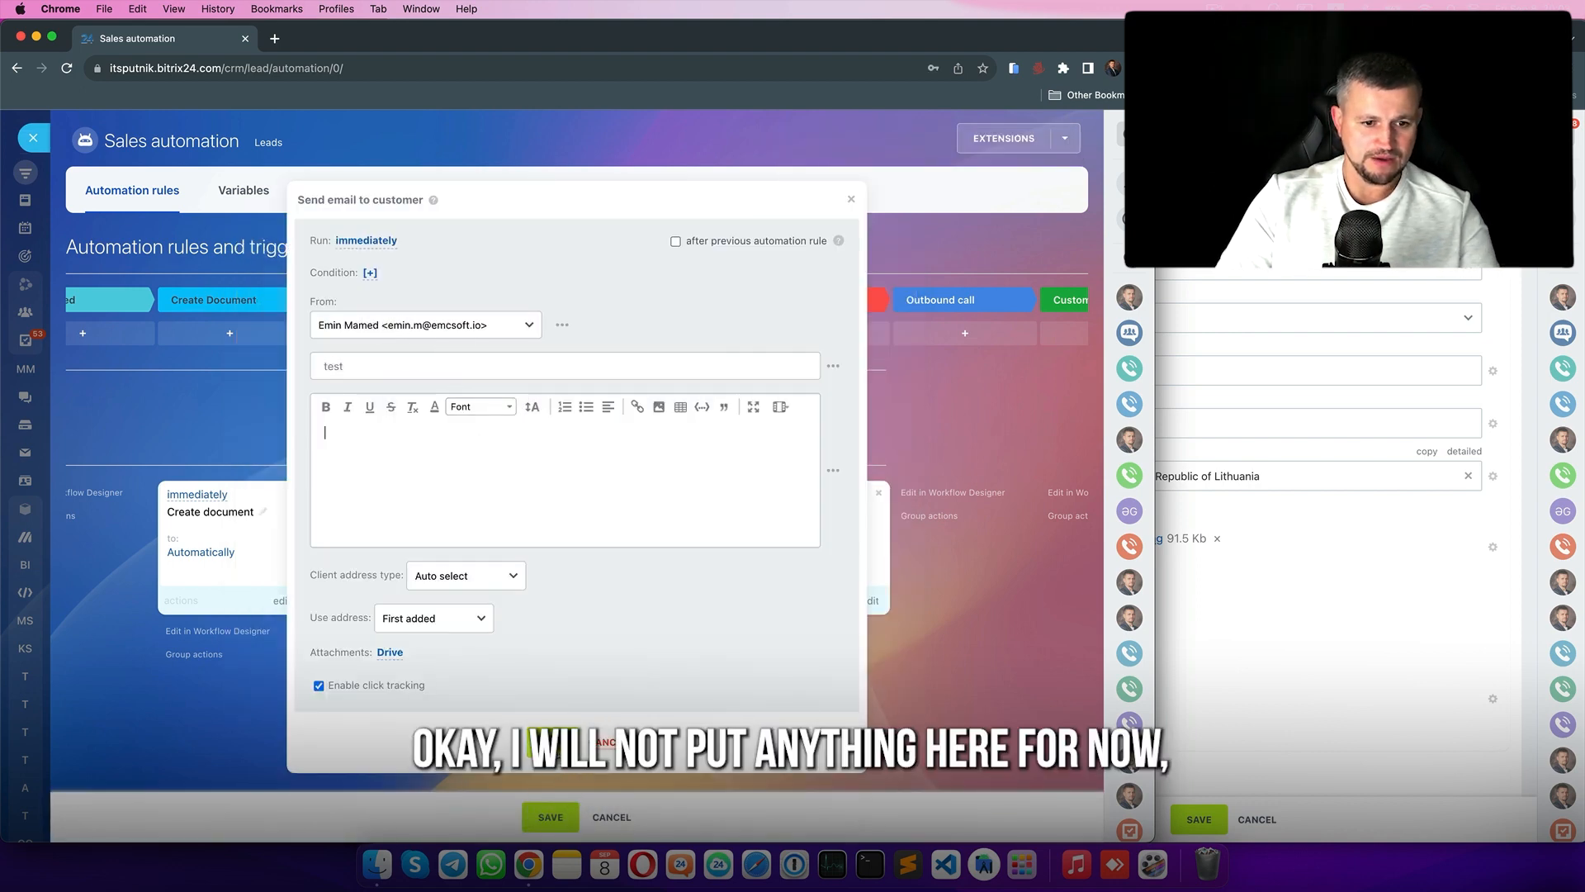
pyautogui.click(549, 741)
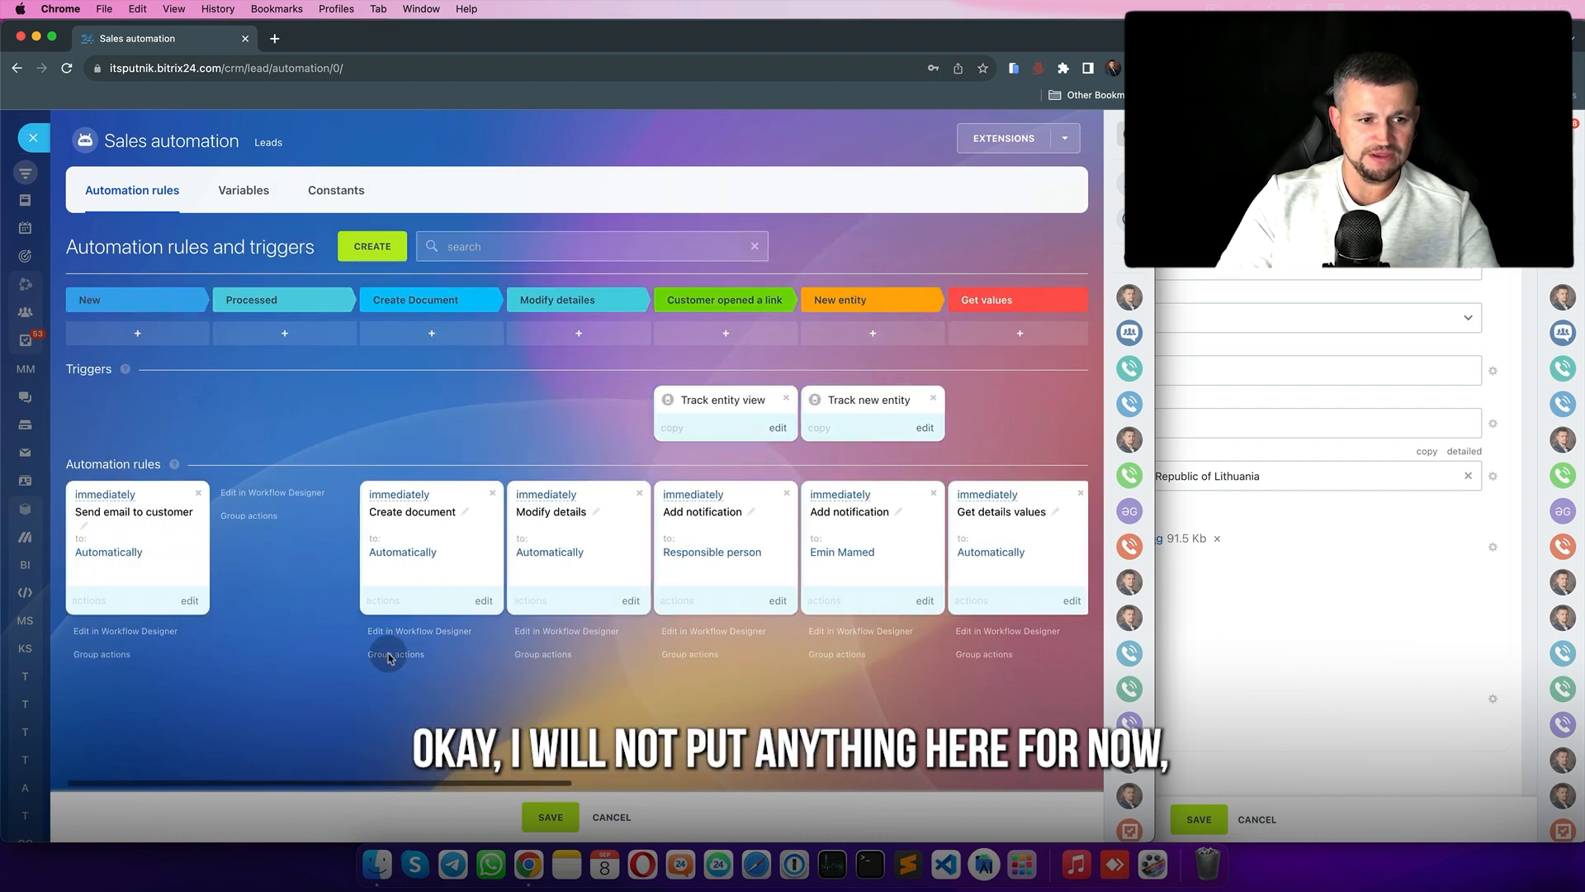
pyautogui.moveTo(133, 527); pyautogui.dragTo(982, 661)
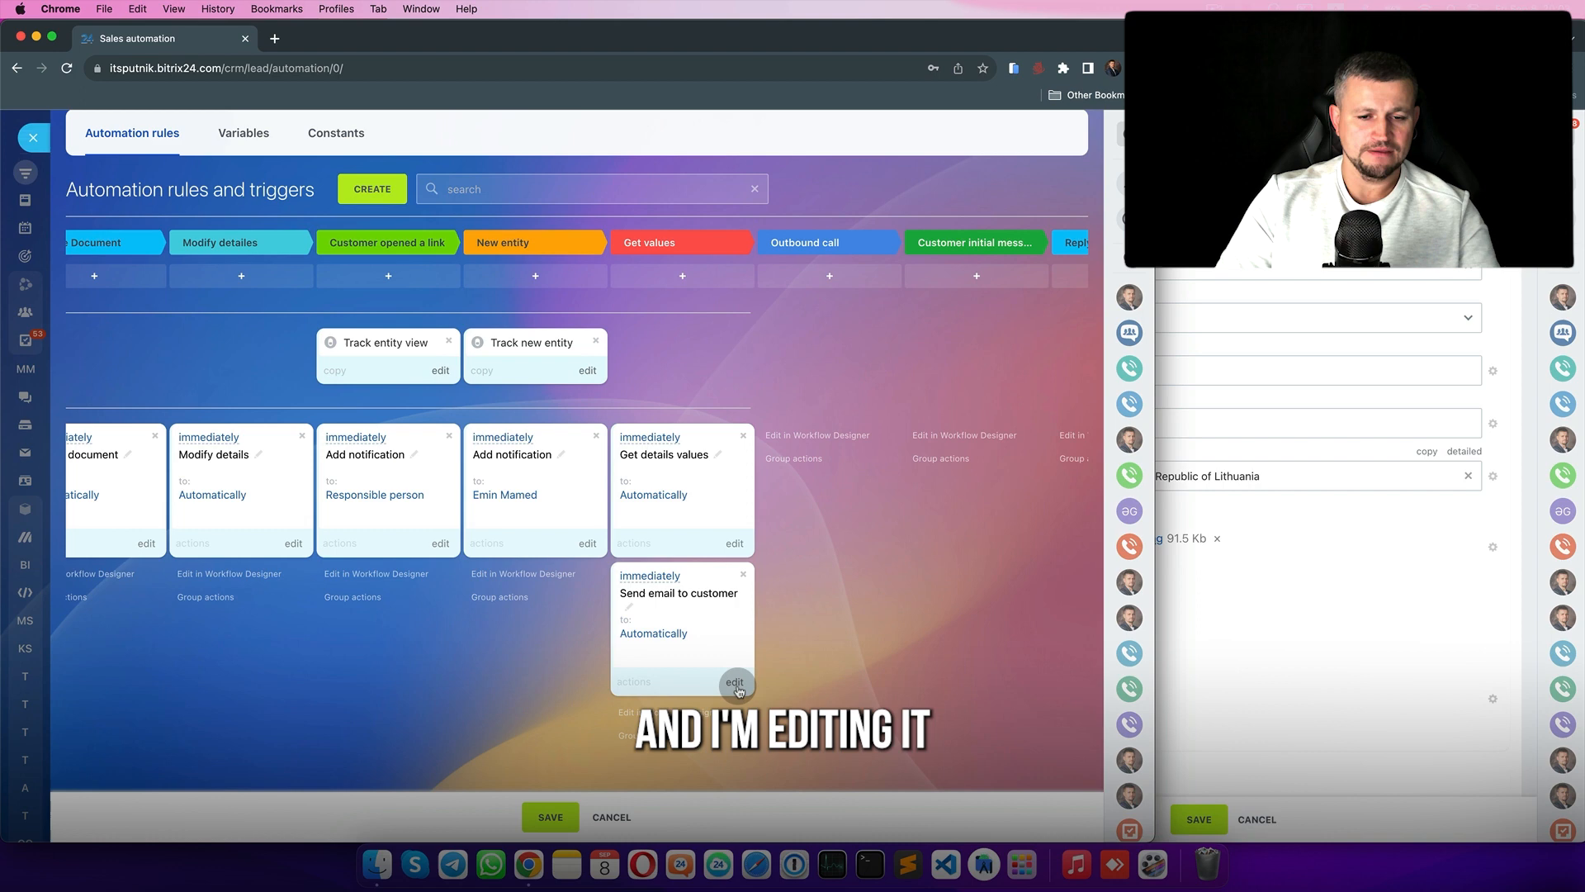
# - Write the email message inserting Get details values Company Name and VAT ID, then save
pyautogui.click(736, 685)
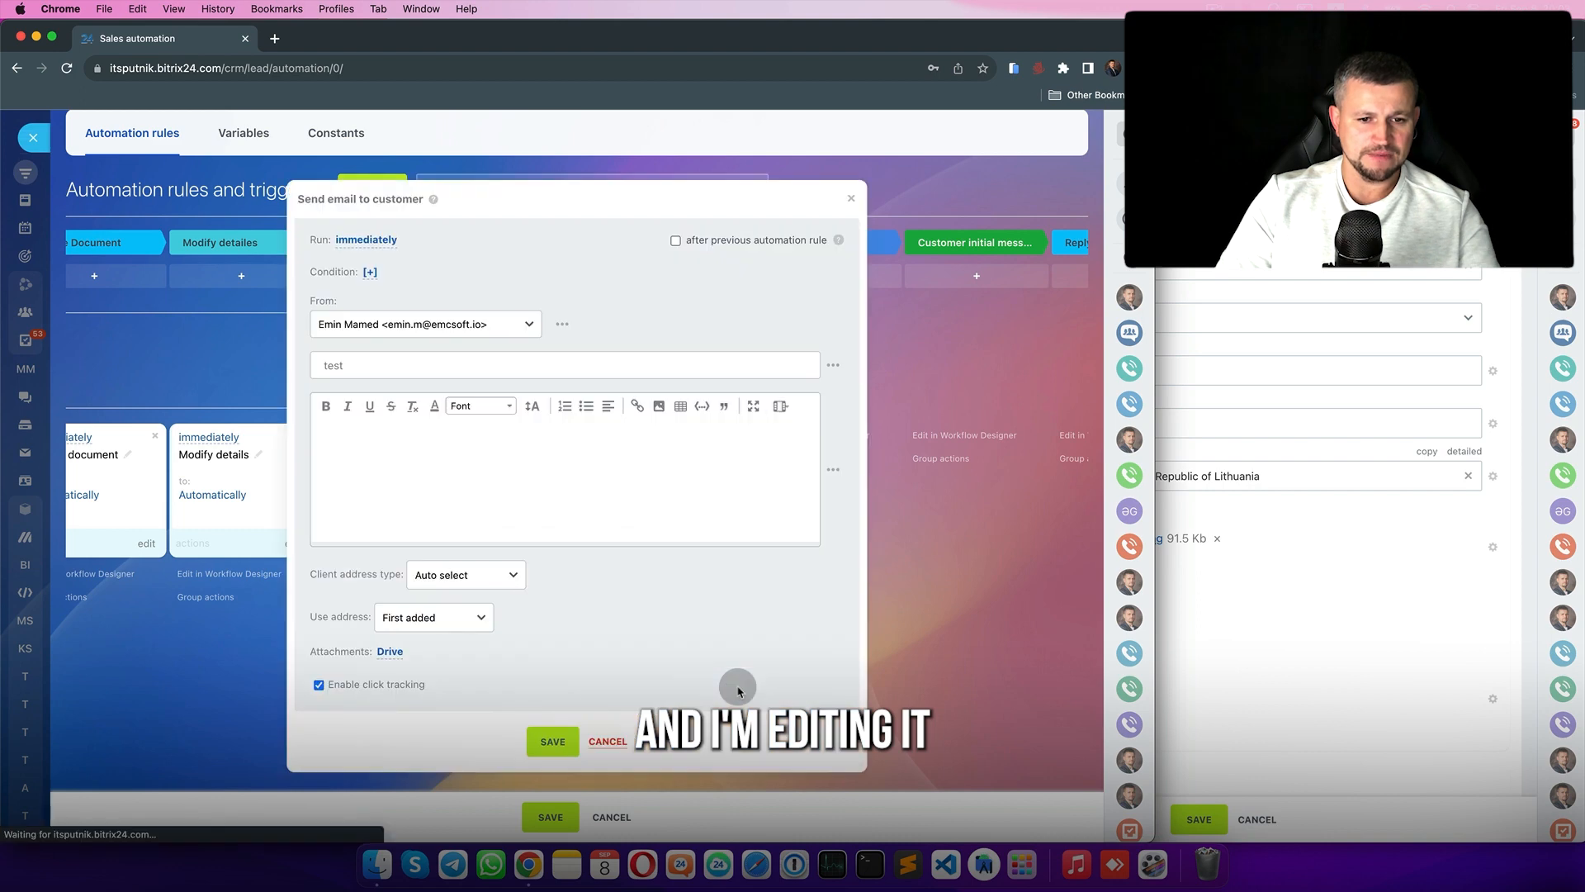
pyautogui.click(443, 469)
pyautogui.write('Dear client,')
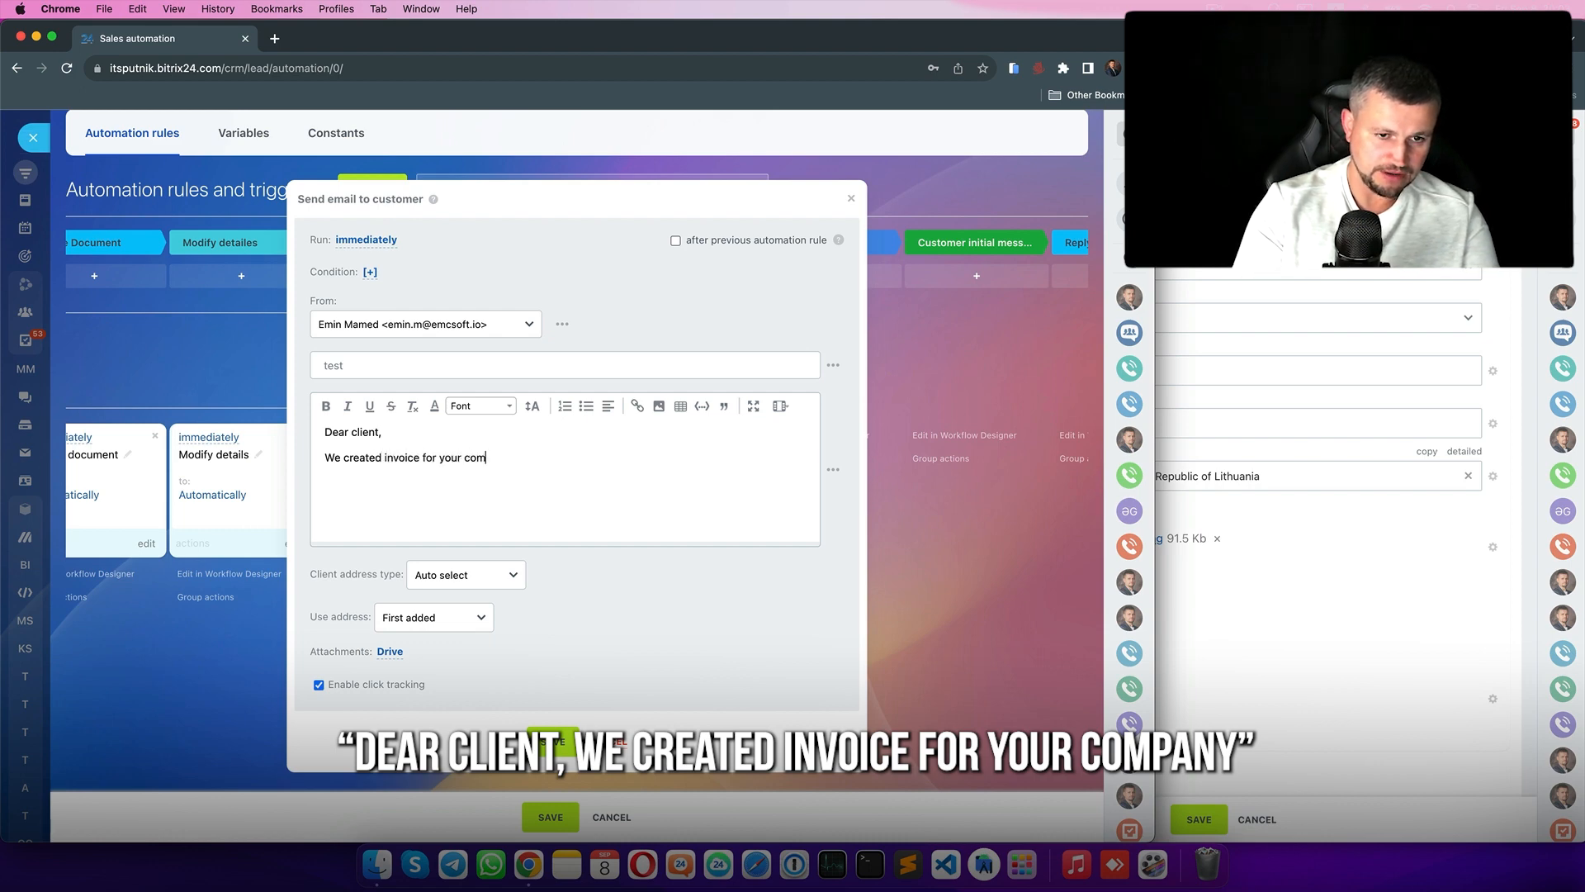
pyautogui.write('pany:')
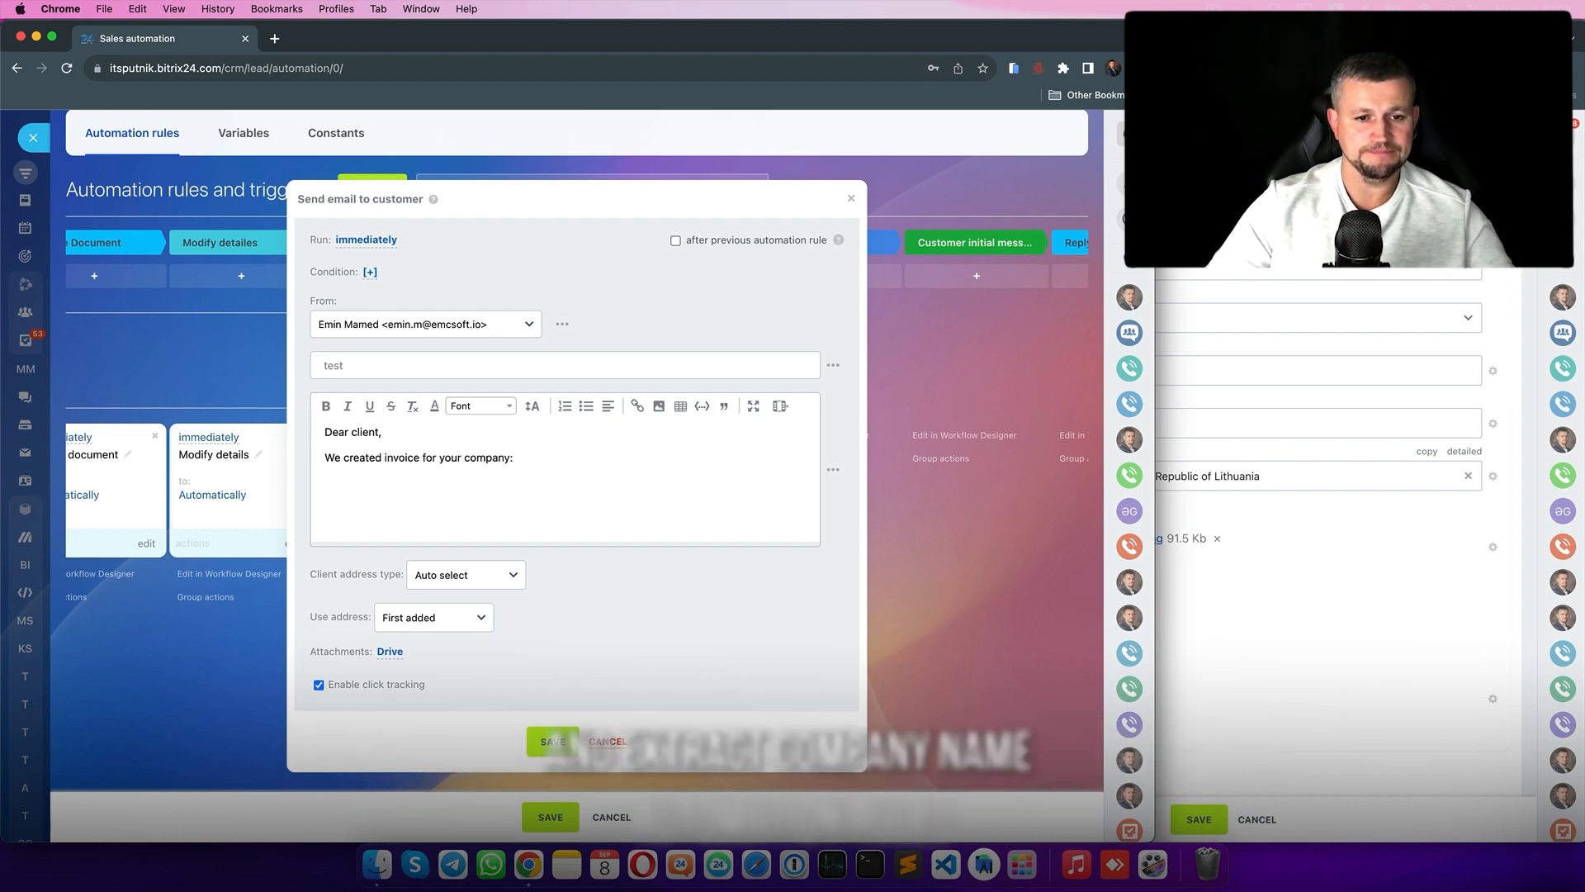
pyautogui.click(833, 469)
pyautogui.click(780, 671)
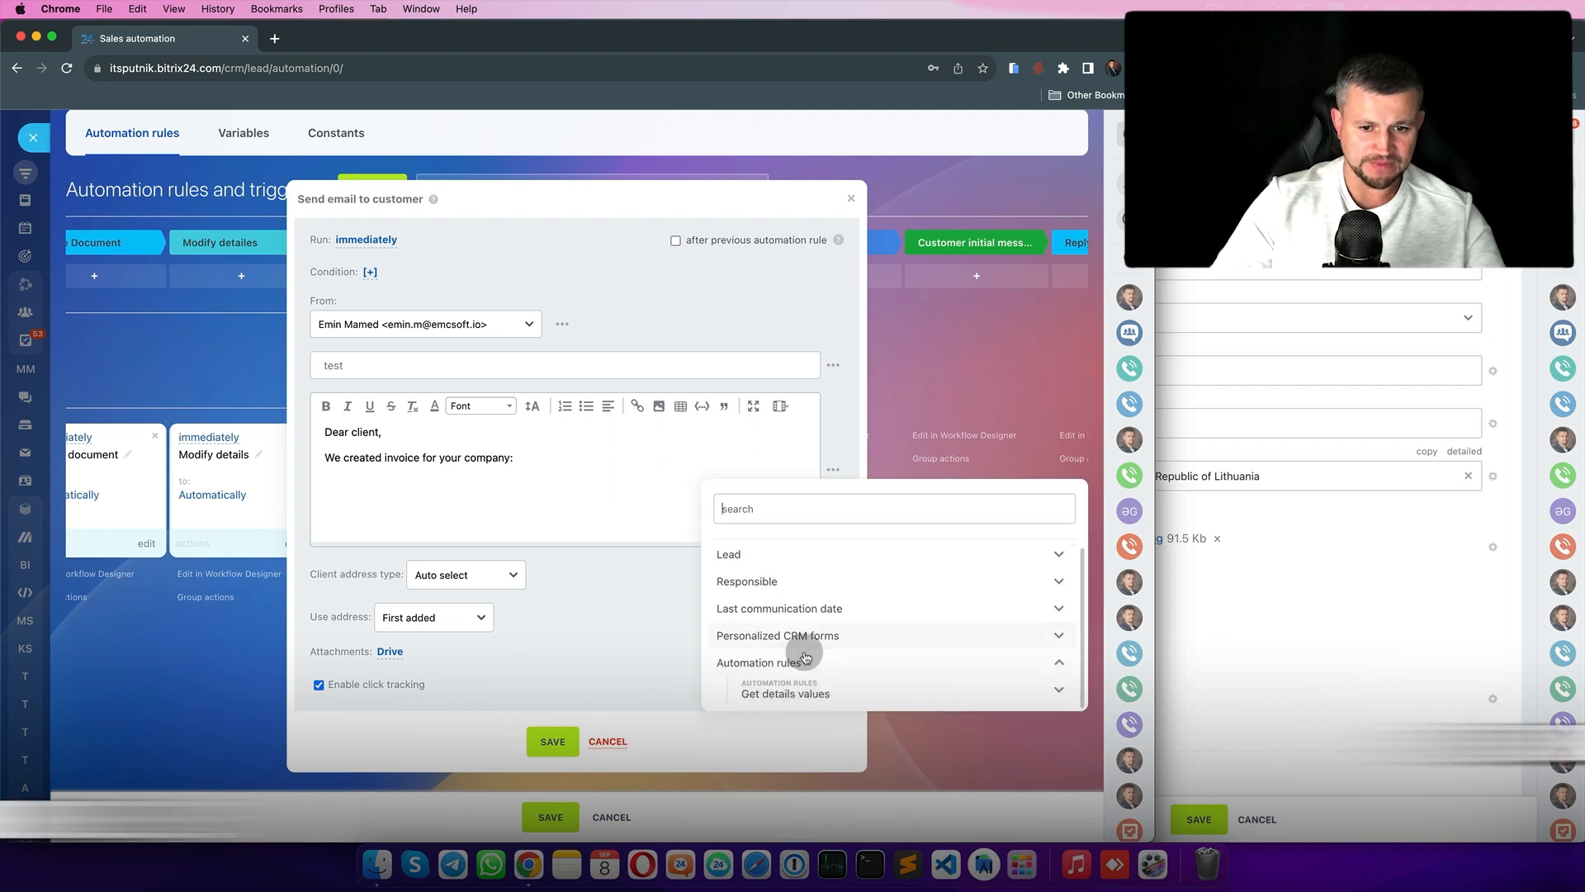
pyautogui.click(806, 698)
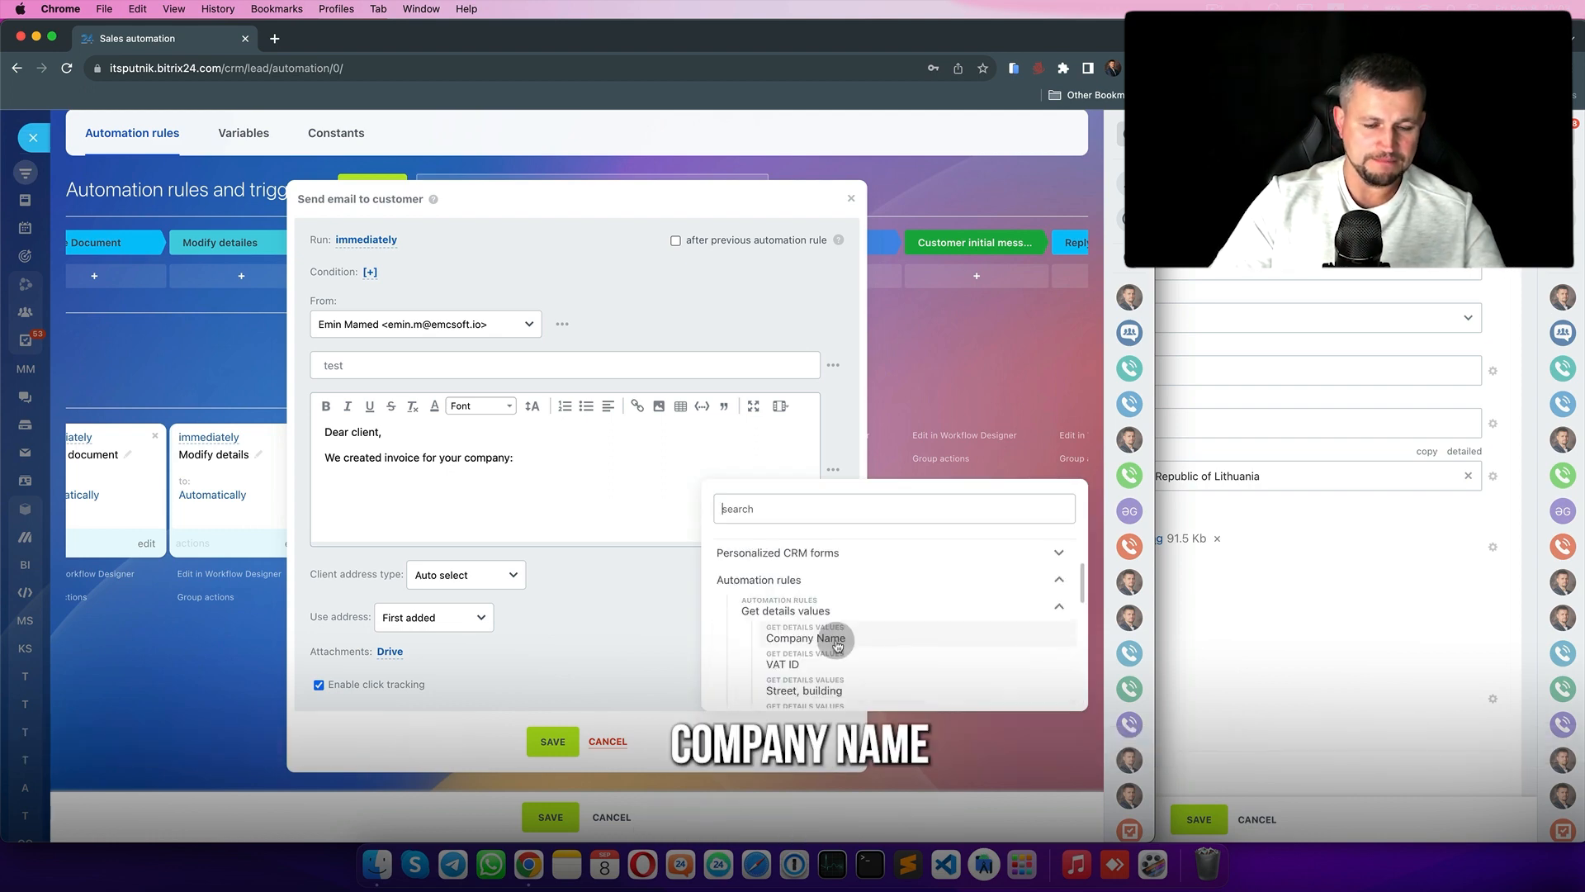
pyautogui.click(1156, 649)
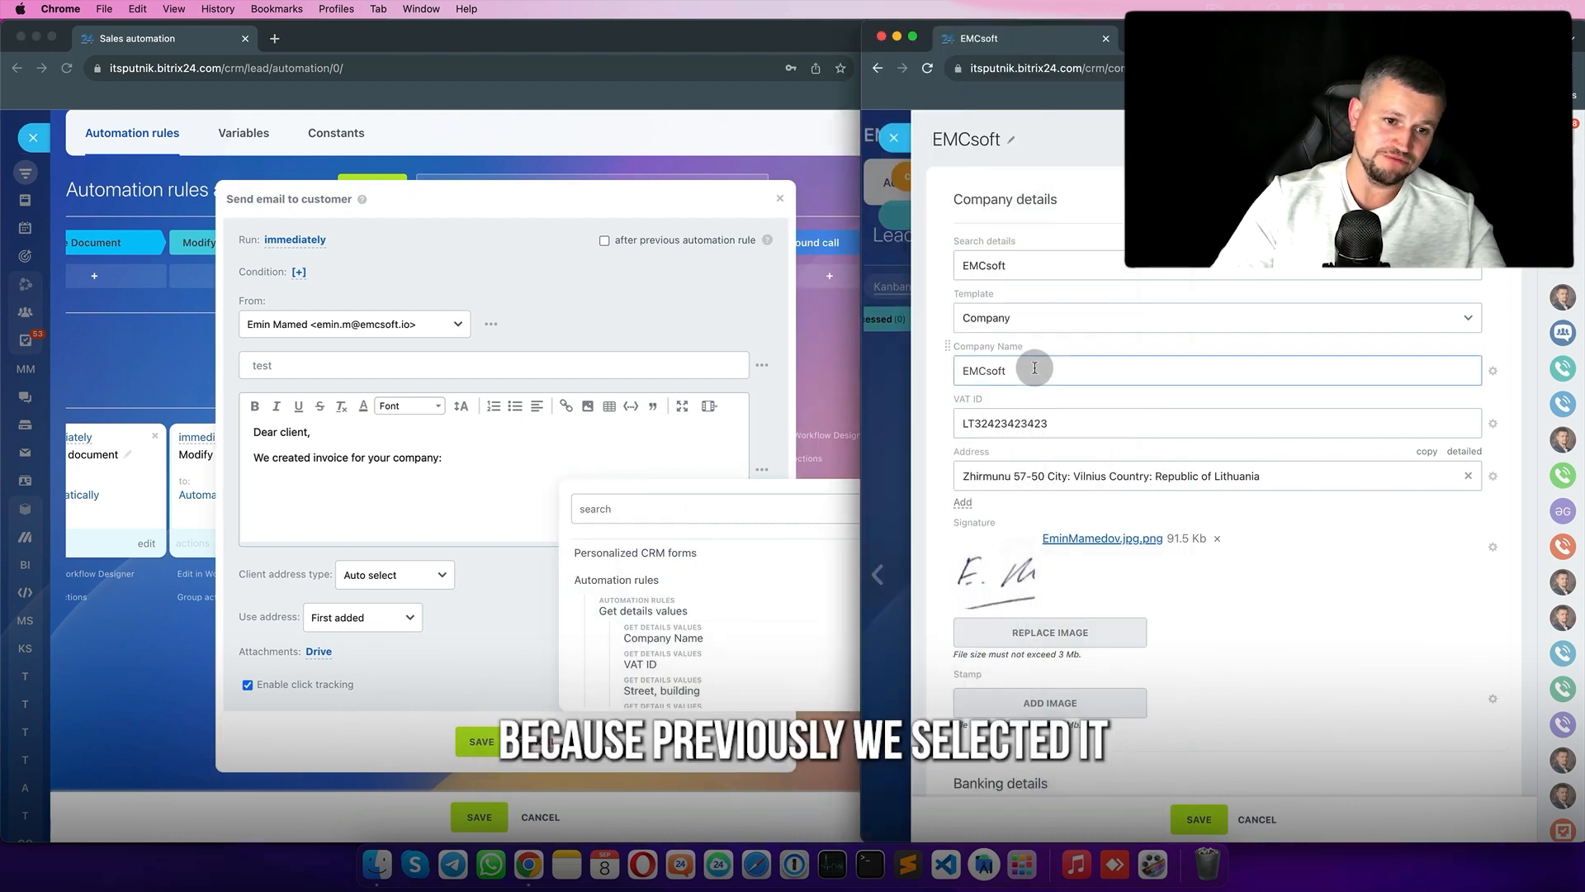
pyautogui.click(689, 641)
pyautogui.click(690, 640)
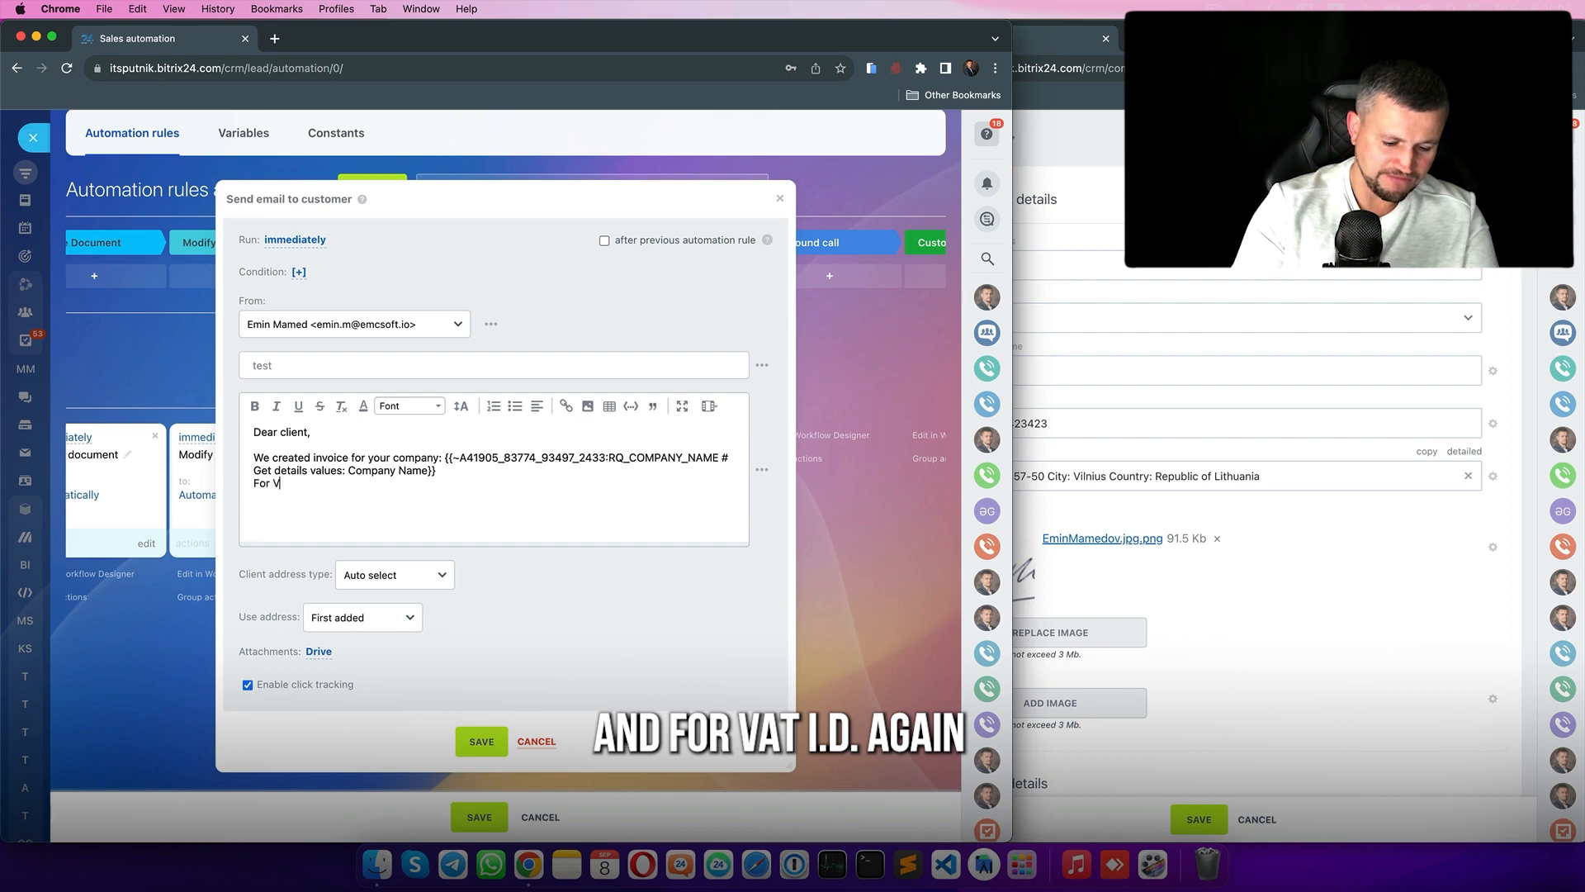
pyautogui.click(753, 474)
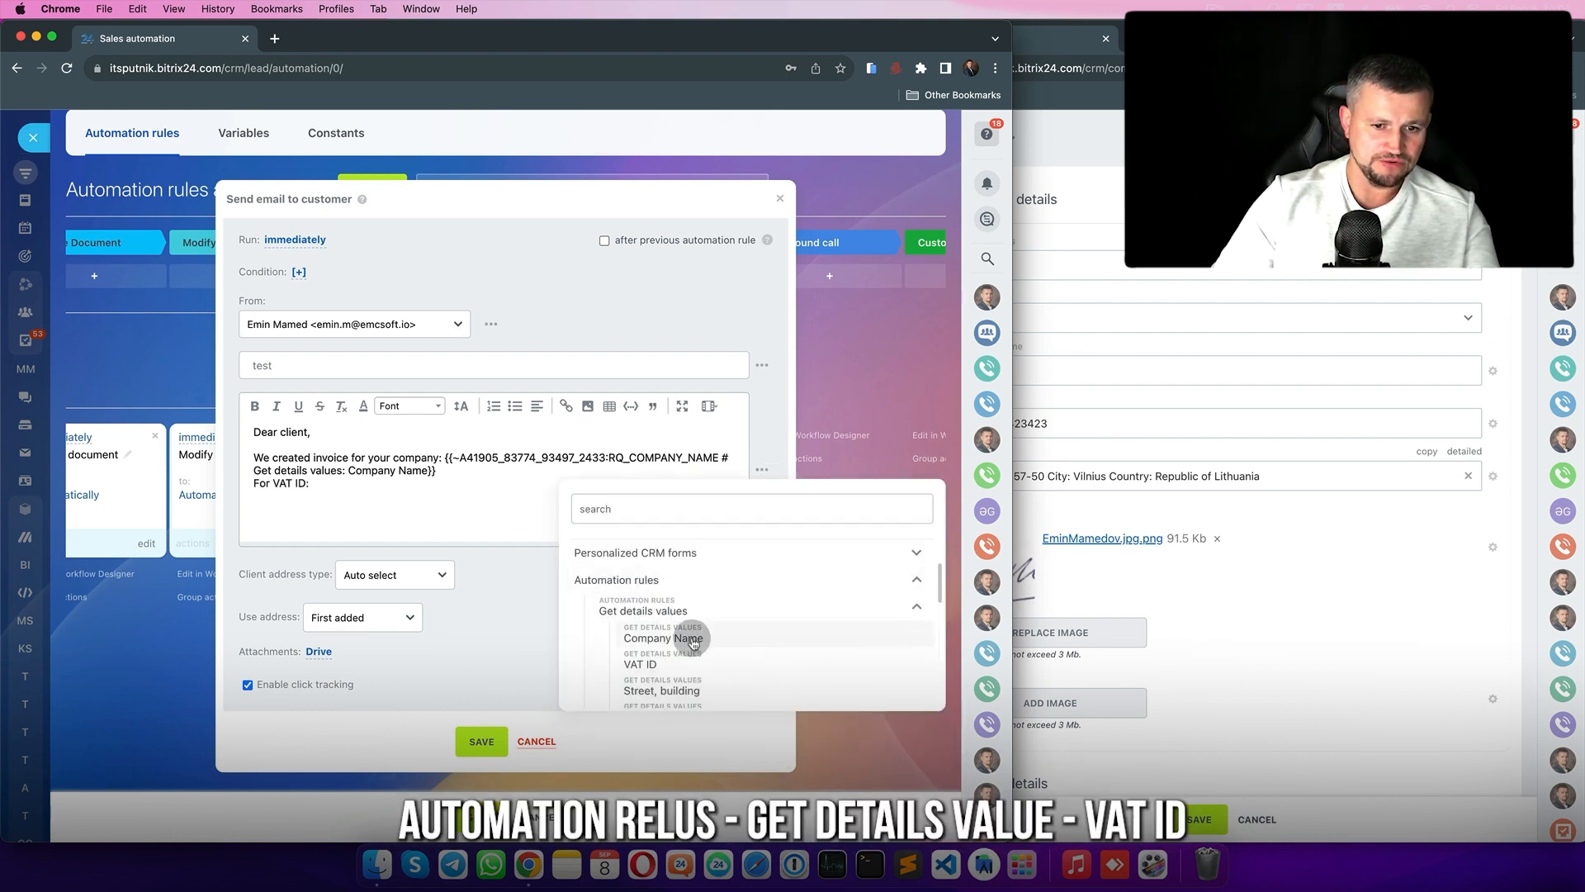
pyautogui.click(653, 664)
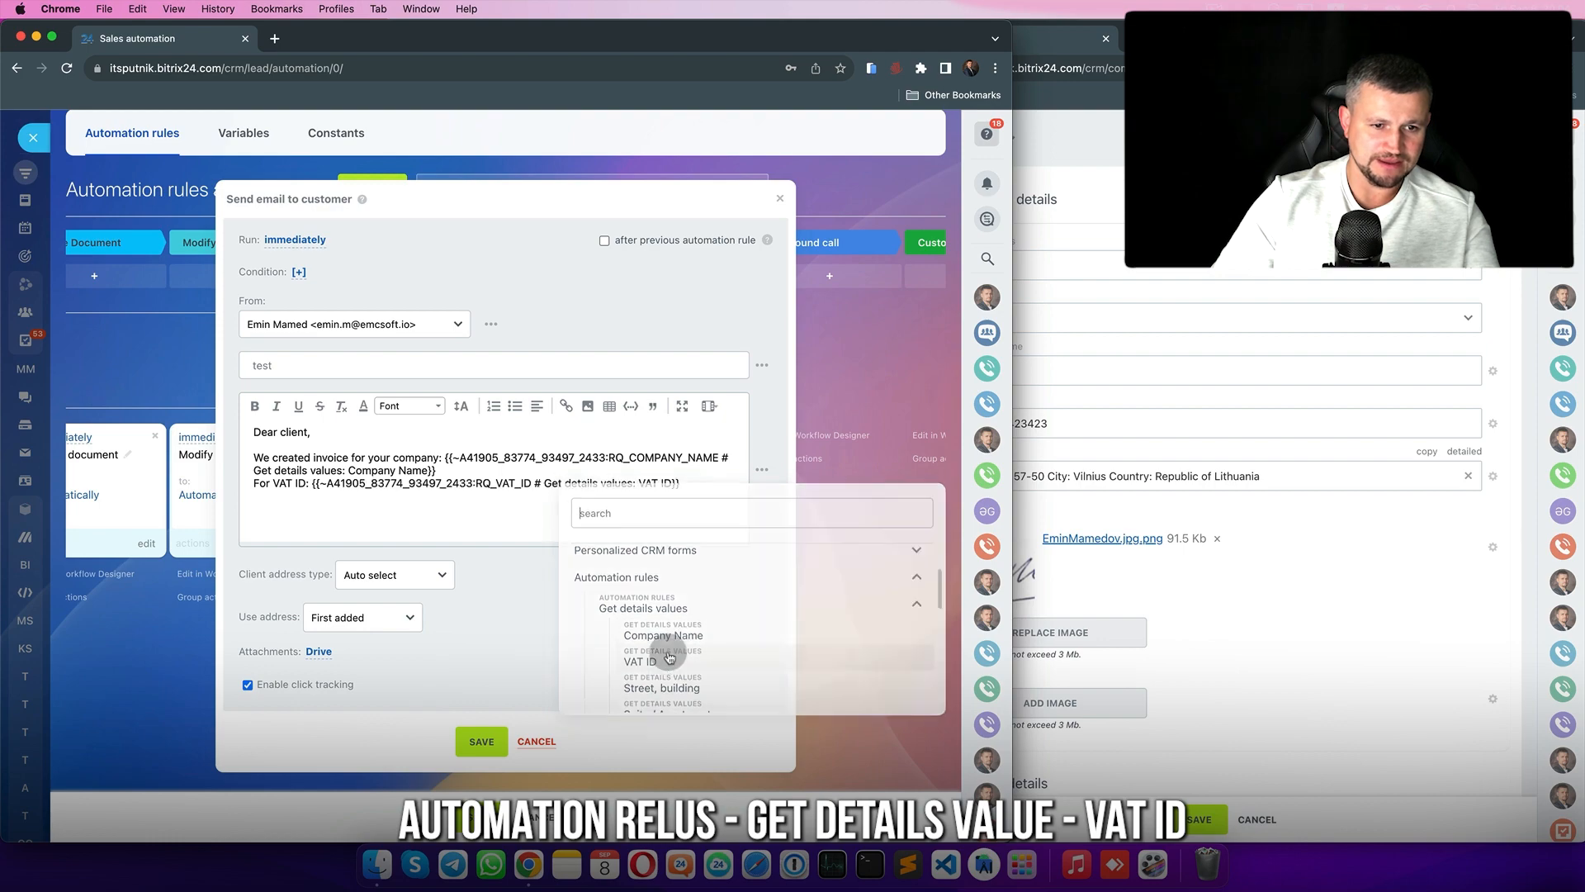
pyautogui.click(482, 742)
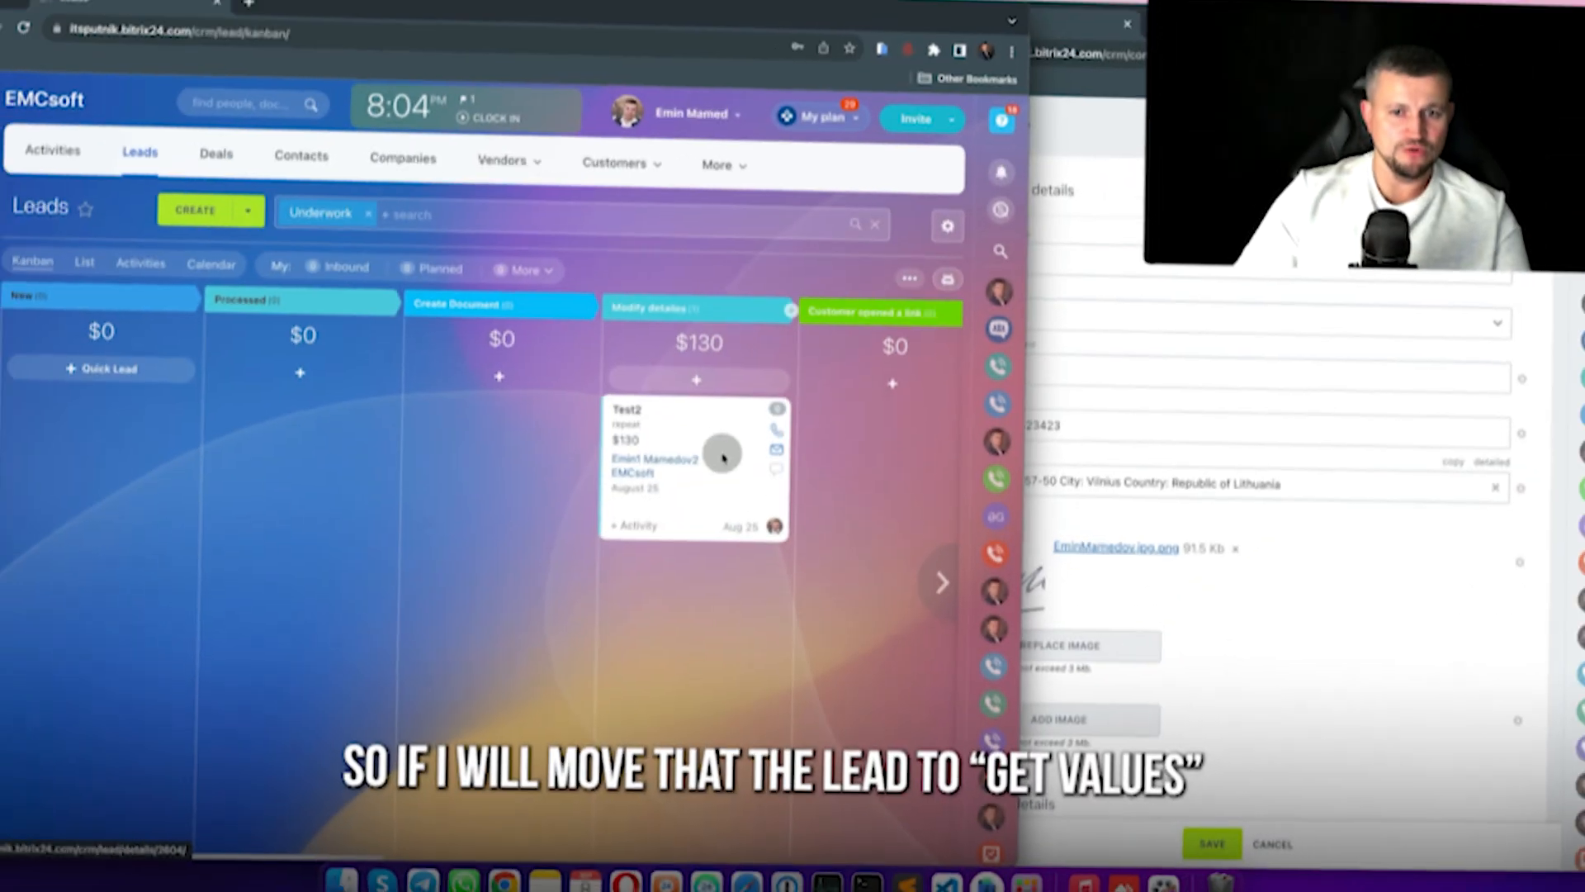
# - Move the Test2 lead into the Get values stage and open it
pyautogui.hscroll(6, 724, 458)
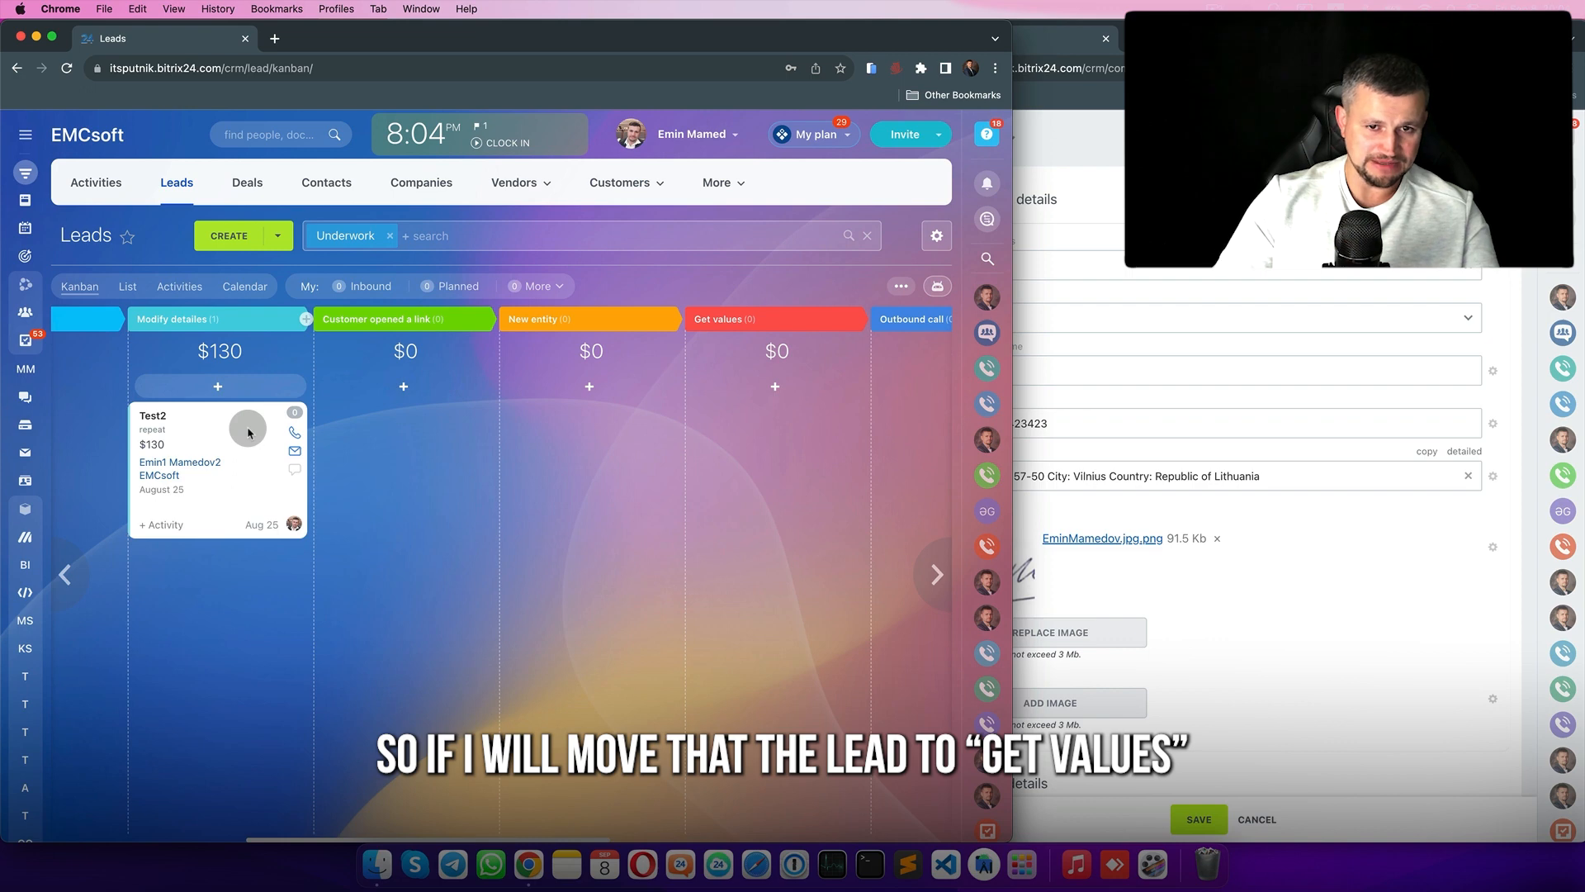
pyautogui.moveTo(248, 431); pyautogui.dragTo(768, 432)
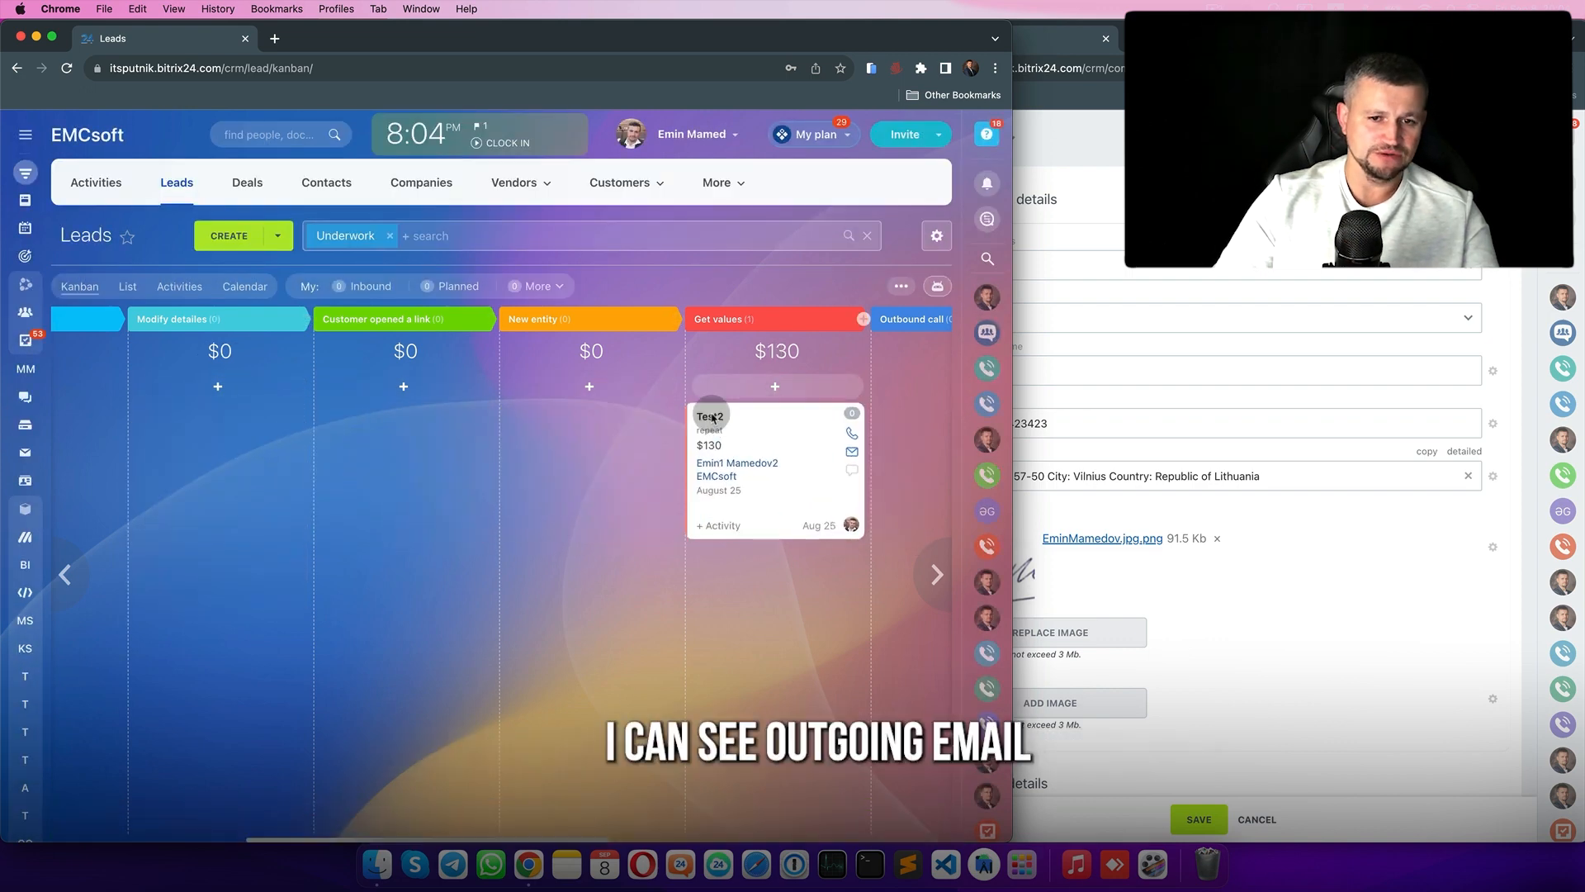
pyautogui.click(711, 417)
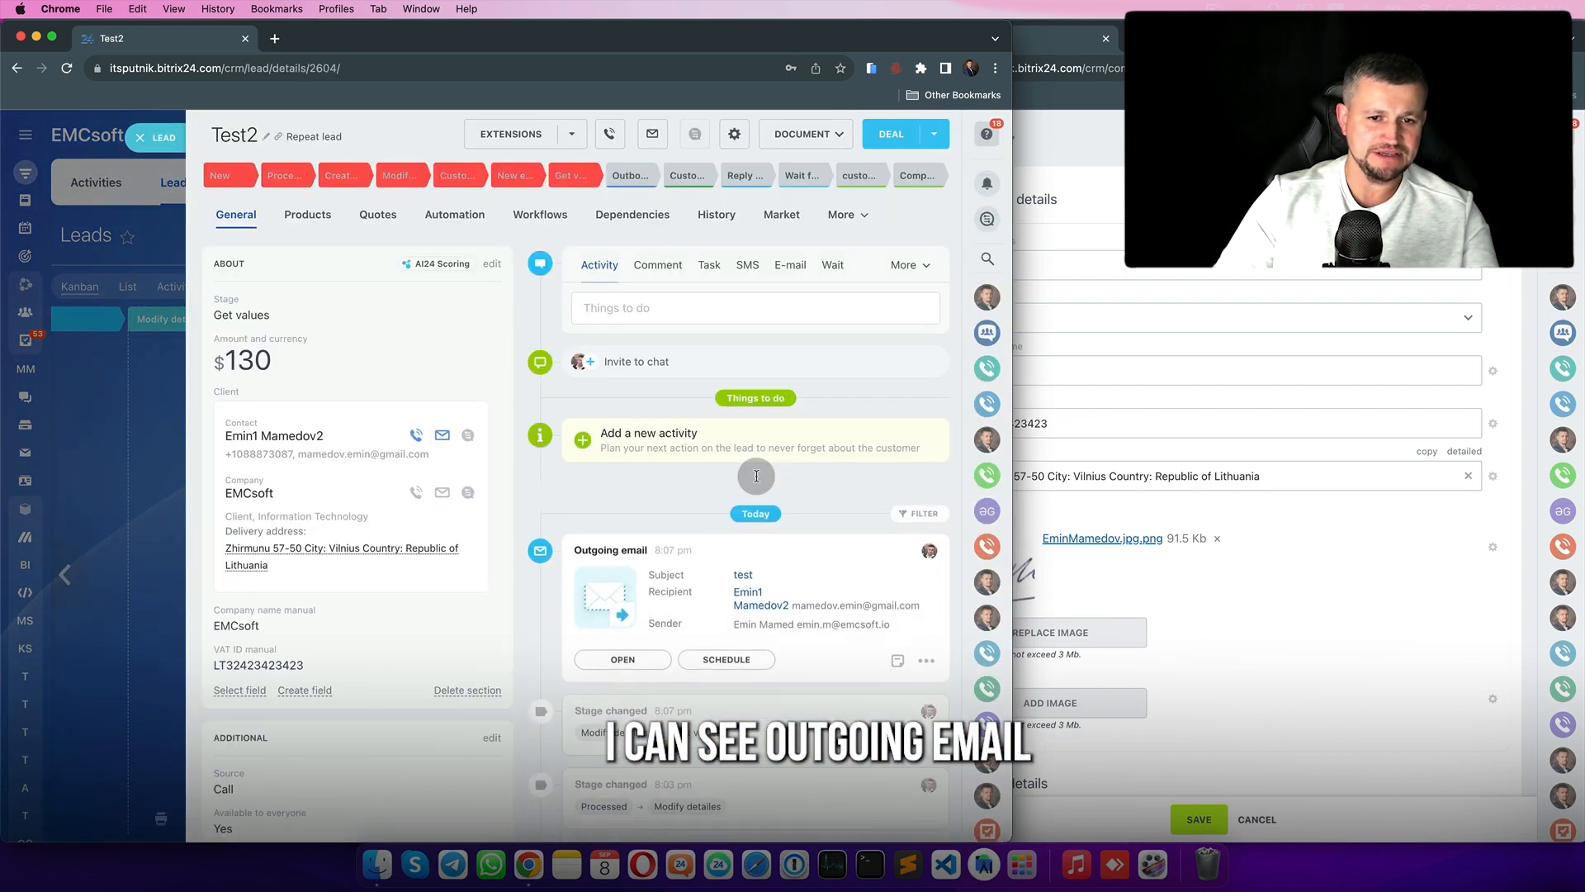
# - Verify the sent email names EMCsoft and its VAT ID, then reopen automation rules
pyautogui.scroll(-2, 756, 476)
pyautogui.click(624, 522)
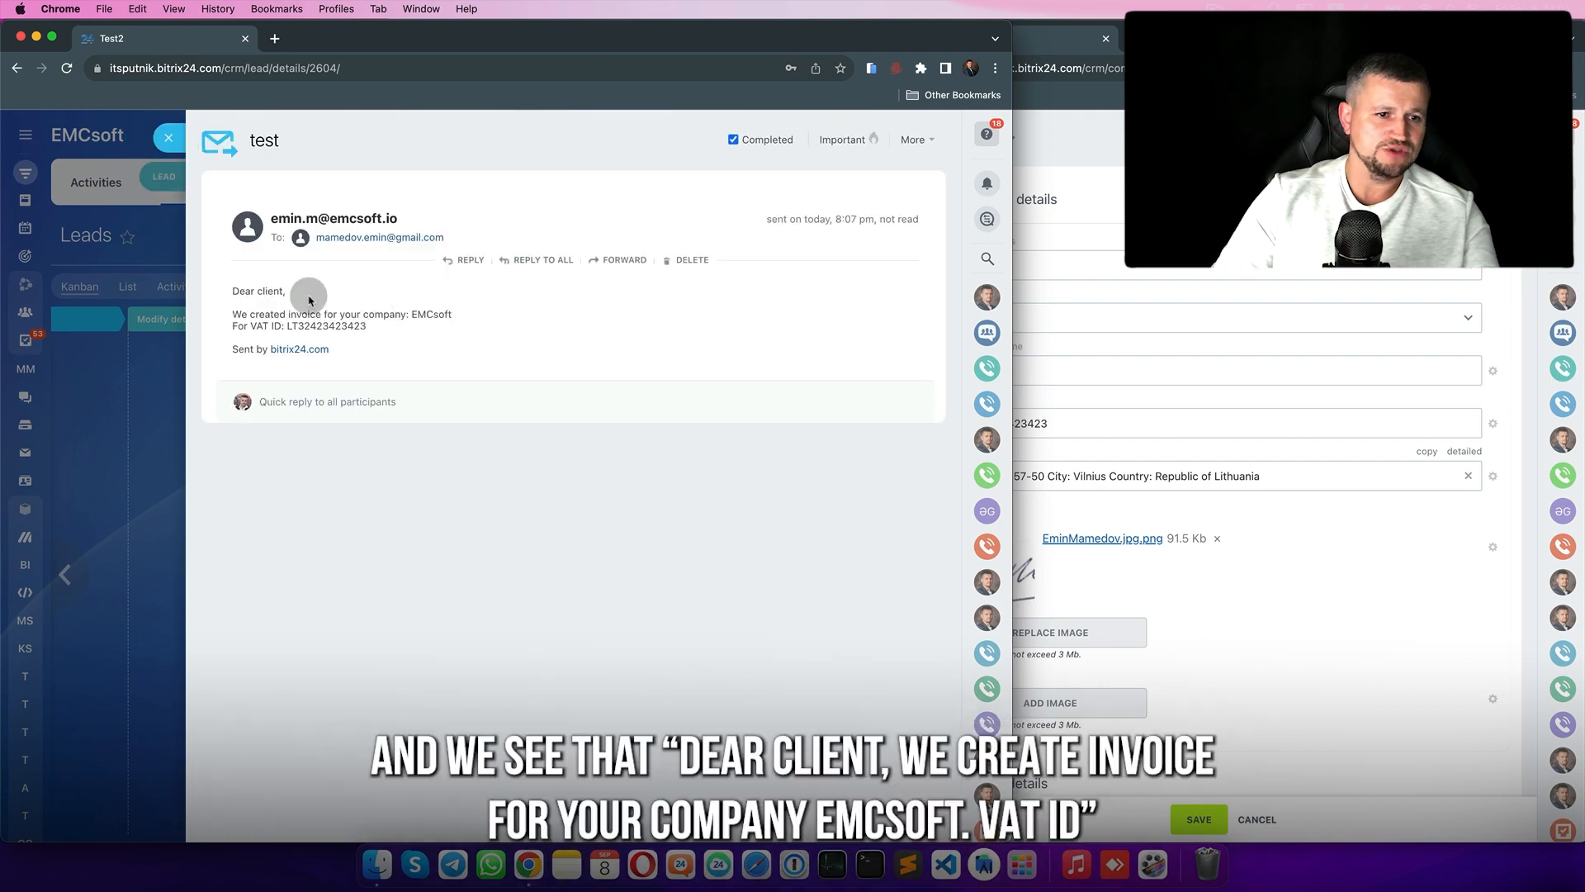
pyautogui.moveTo(242, 309); pyautogui.dragTo(325, 340)
pyautogui.click(364, 339)
pyautogui.click(1023, 294)
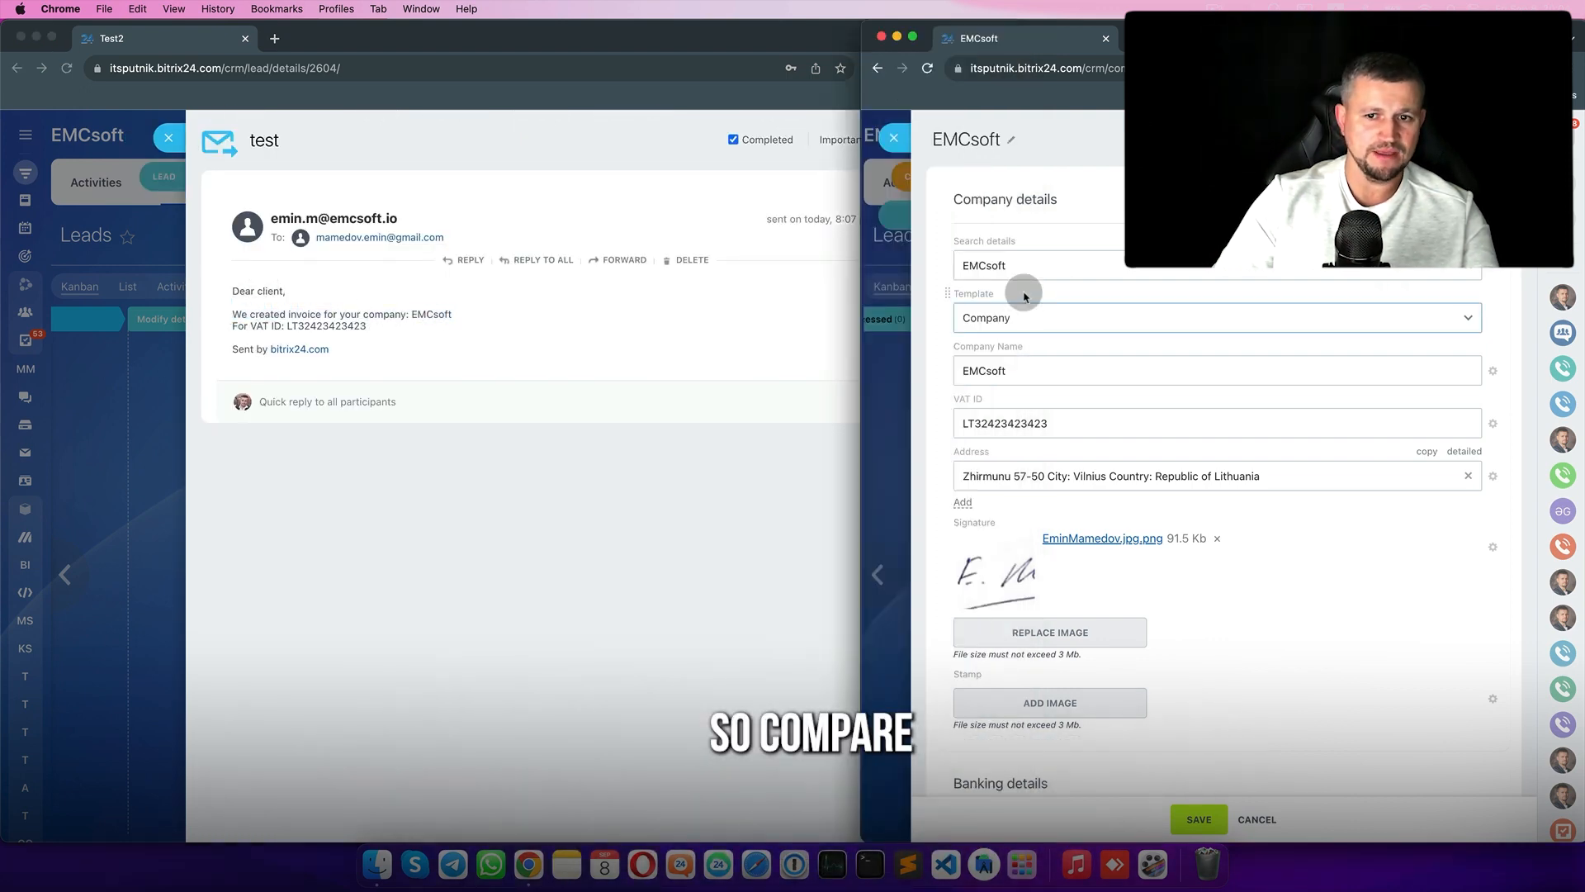
pyautogui.click(163, 180)
pyautogui.click(168, 139)
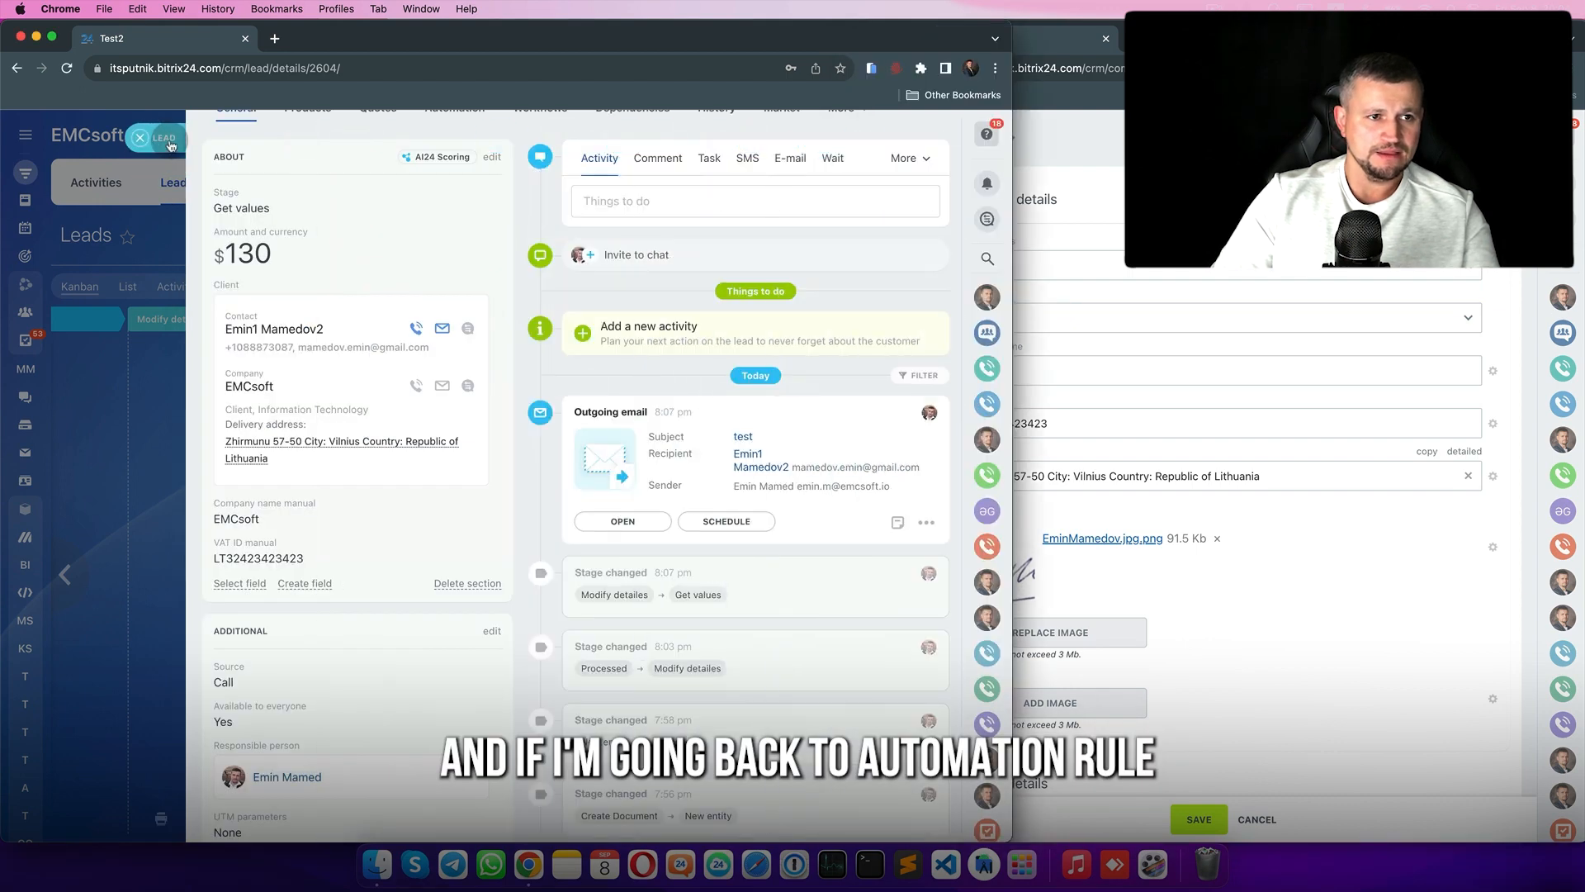
pyautogui.click(168, 139)
pyautogui.click(936, 284)
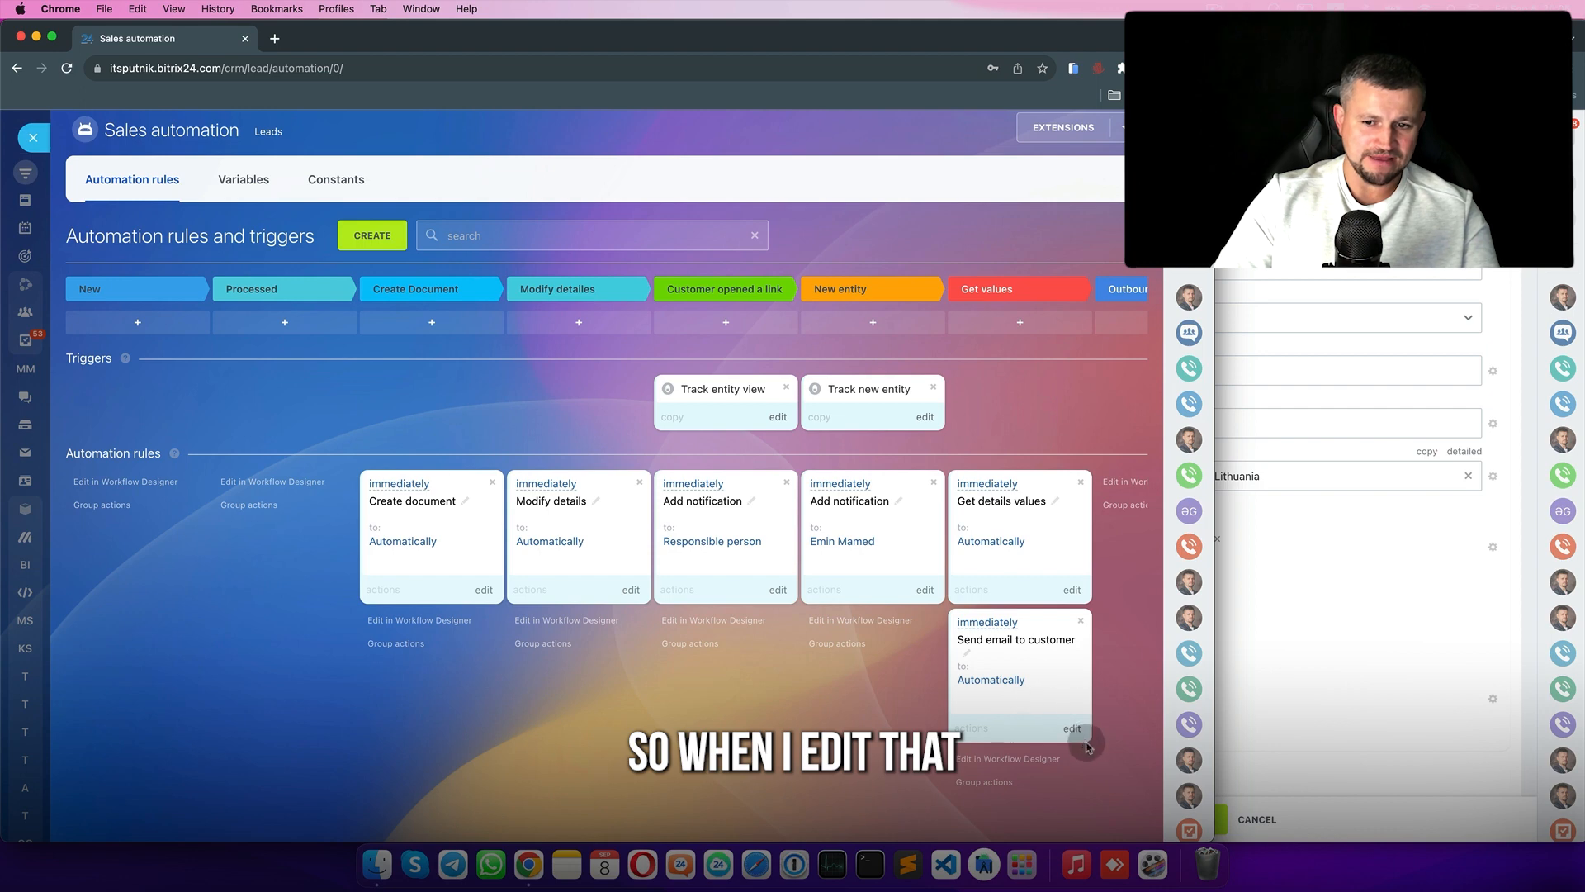
pyautogui.click(1073, 730)
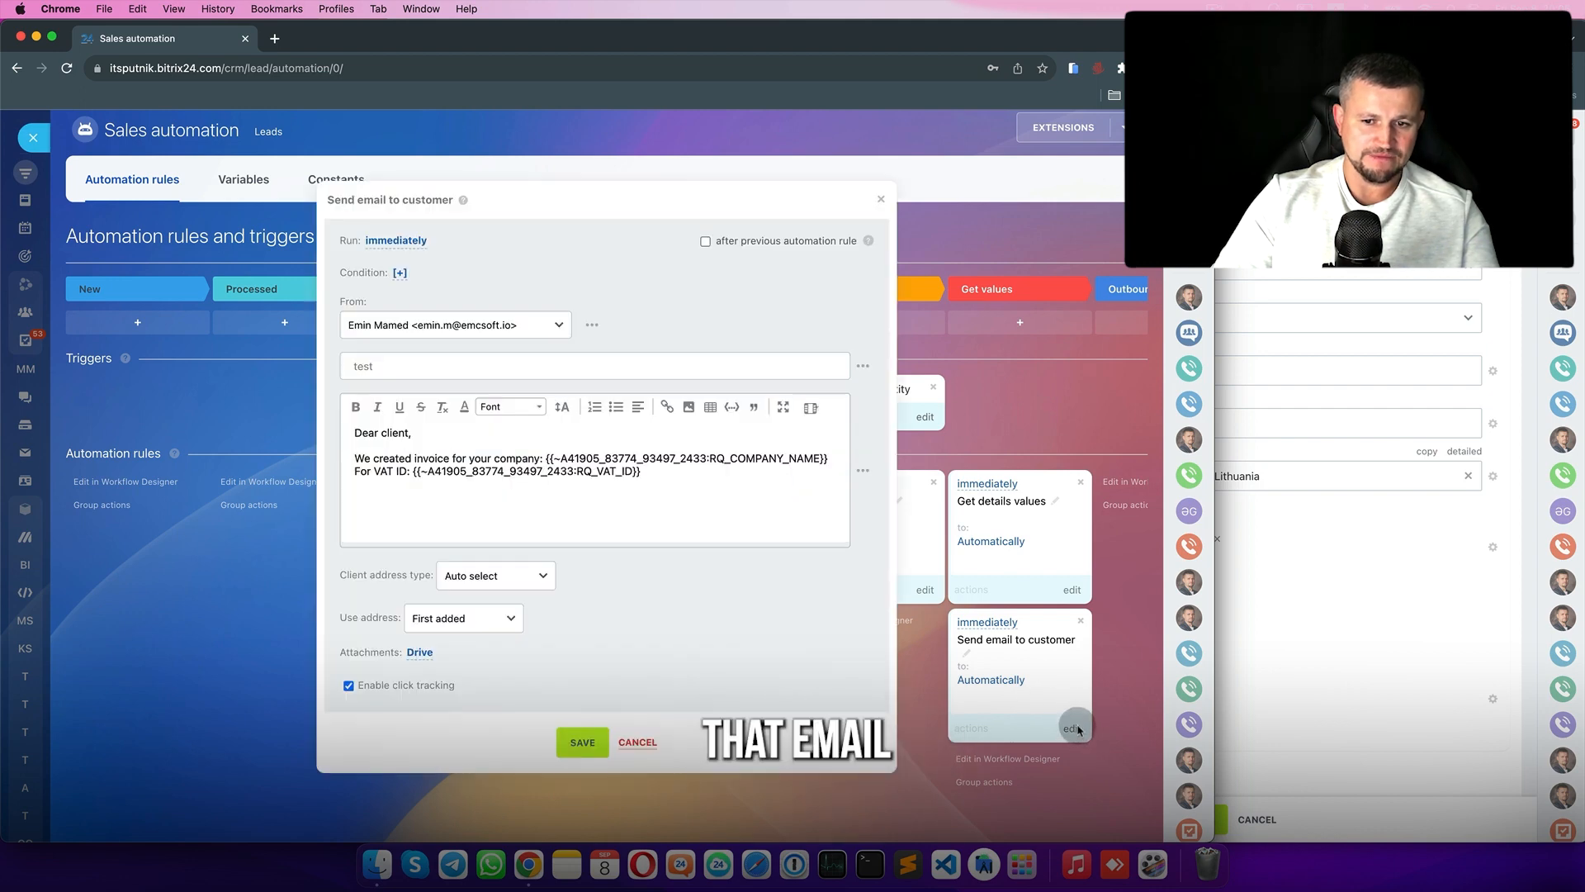
pyautogui.click(864, 472)
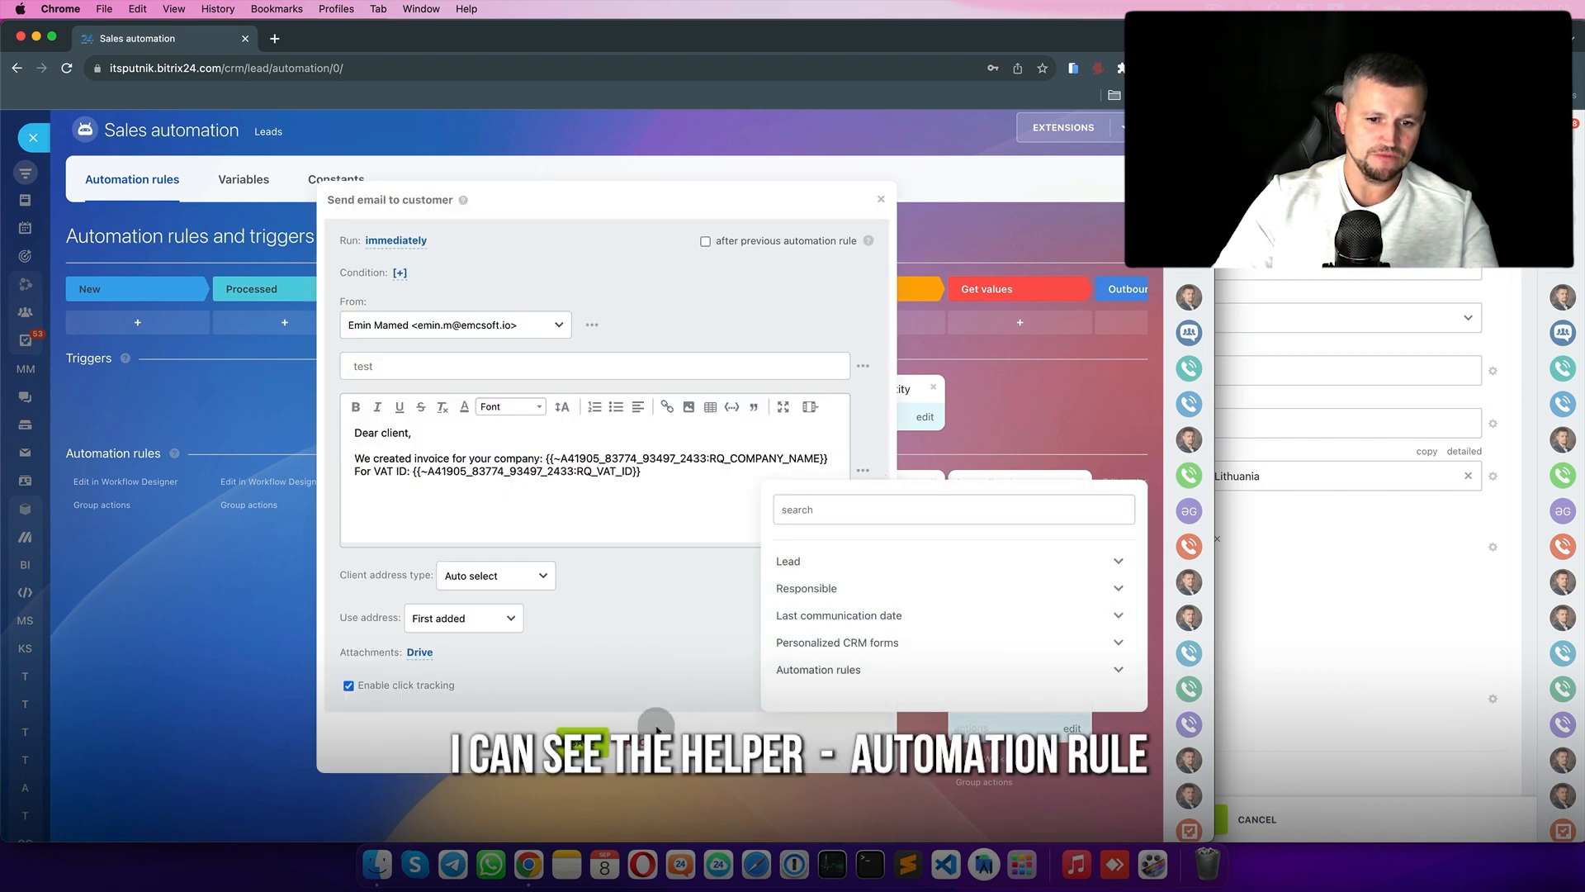
pyautogui.click(632, 735)
pyautogui.moveTo(1026, 542); pyautogui.dragTo(299, 531)
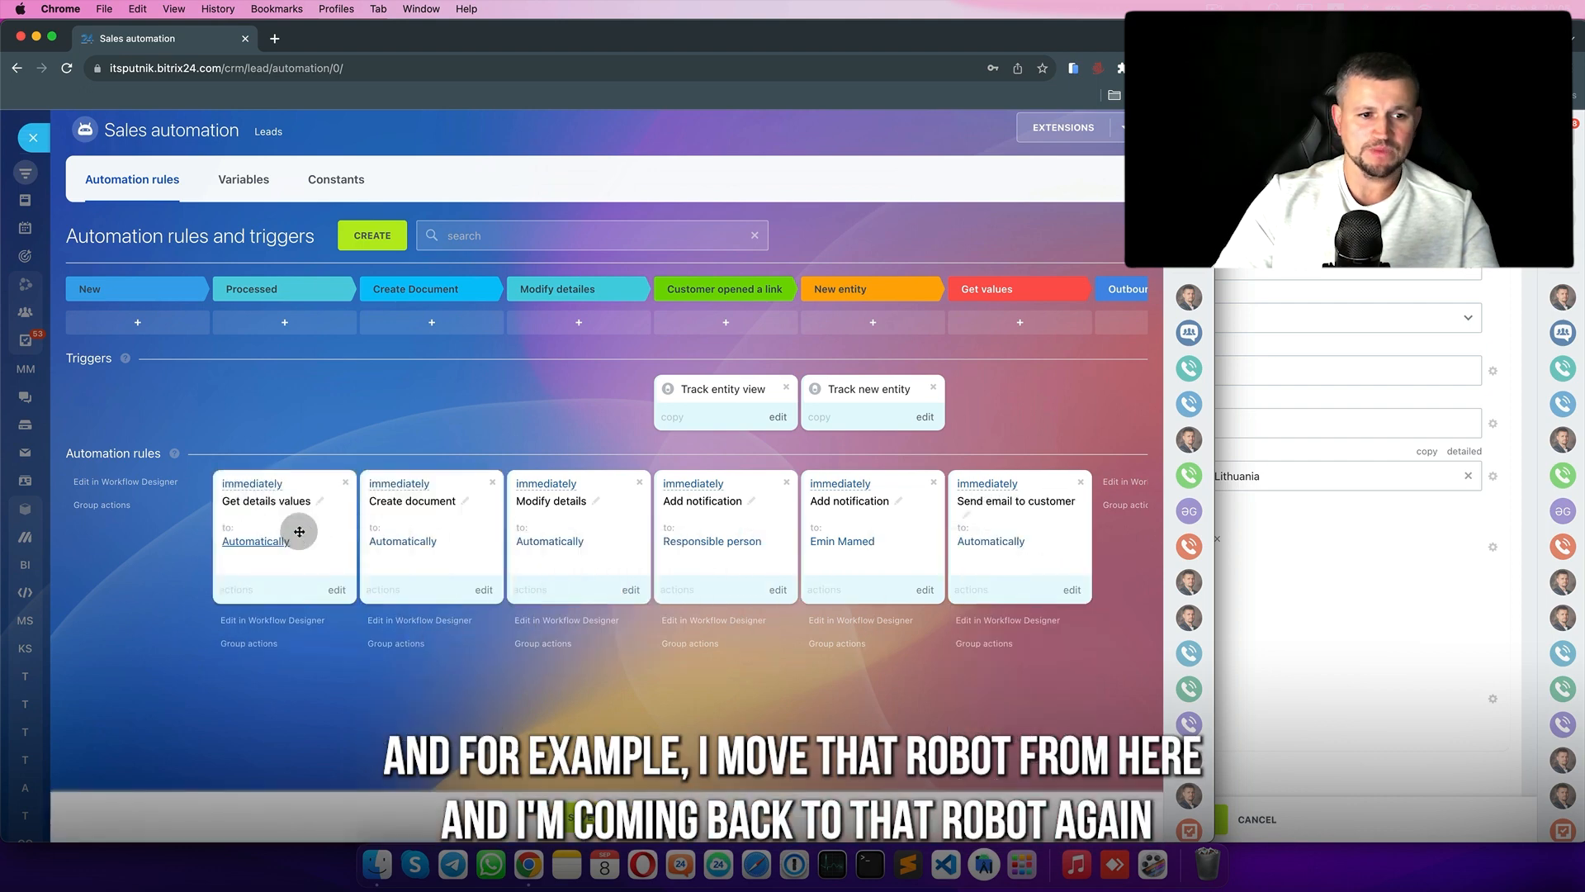
pyautogui.click(1072, 590)
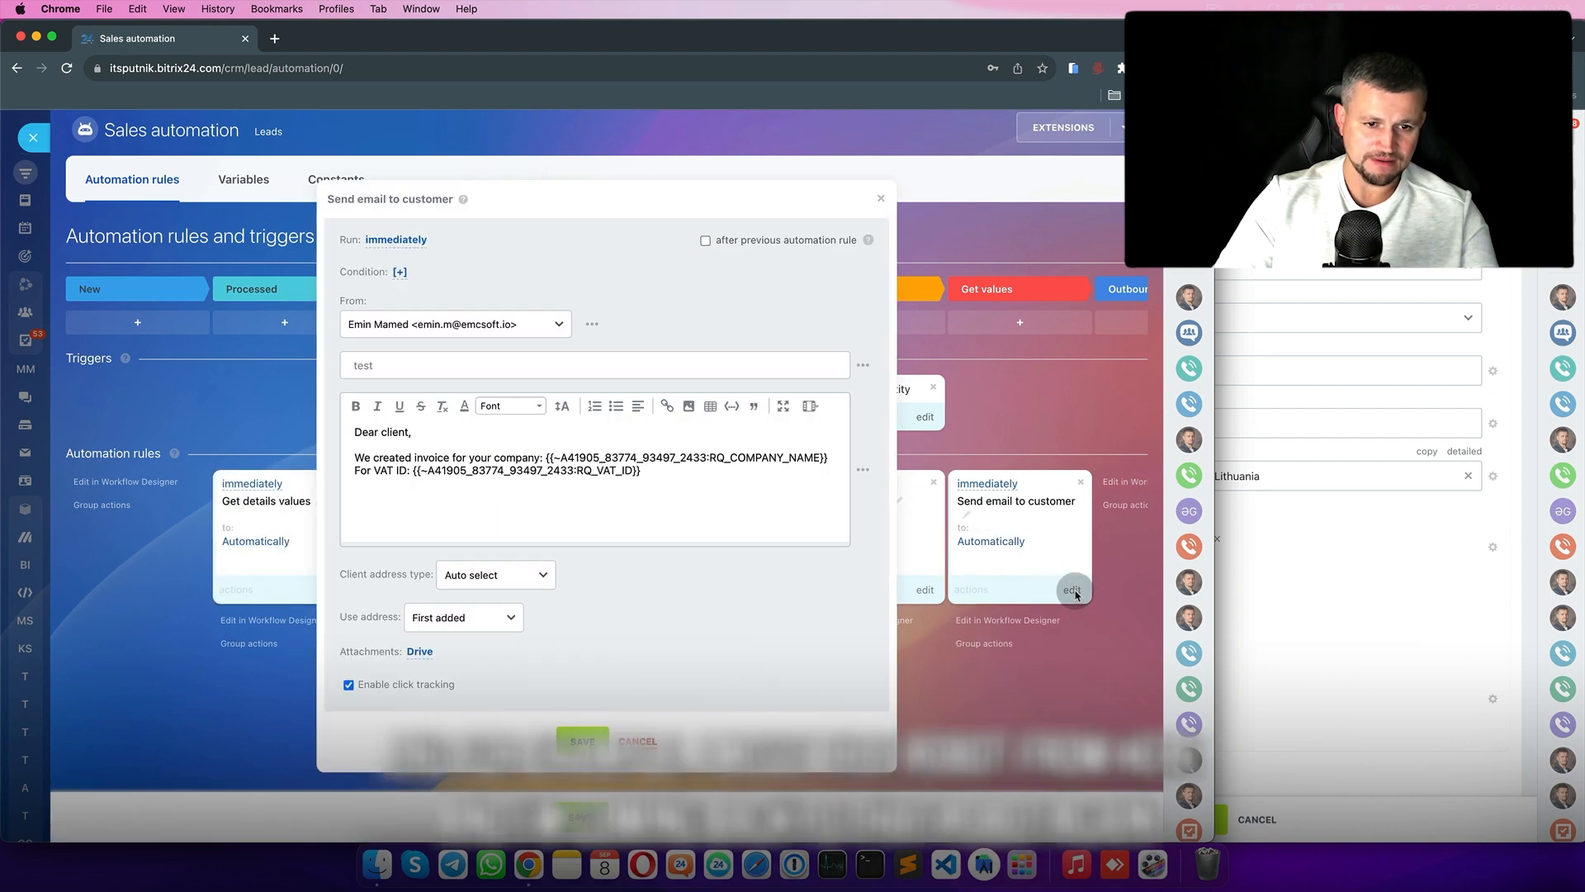
pyautogui.click(863, 469)
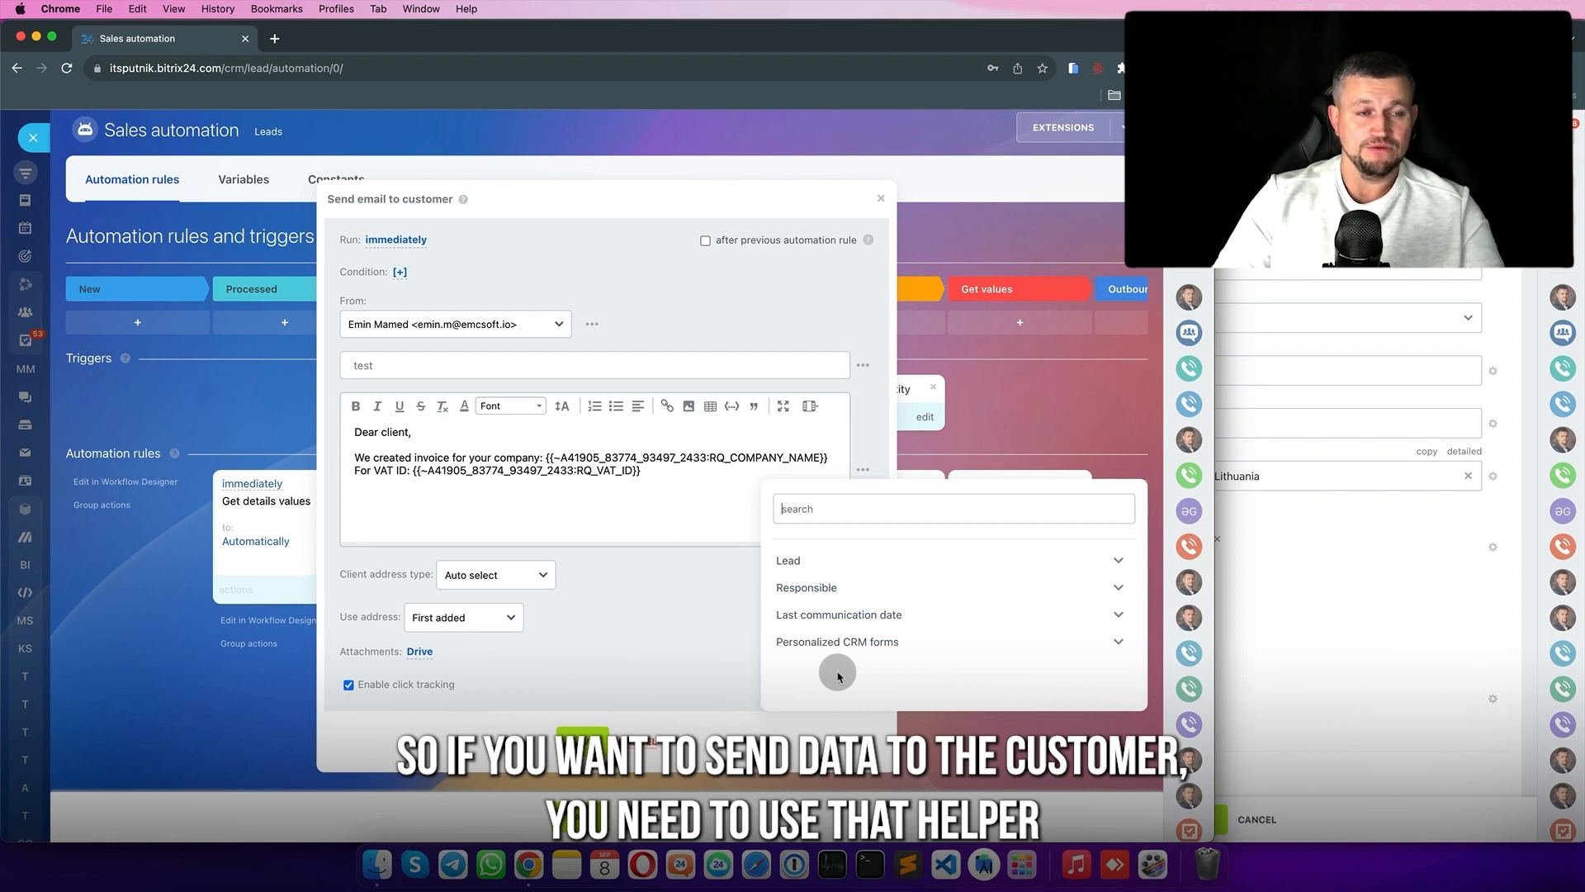
pyautogui.click(650, 743)
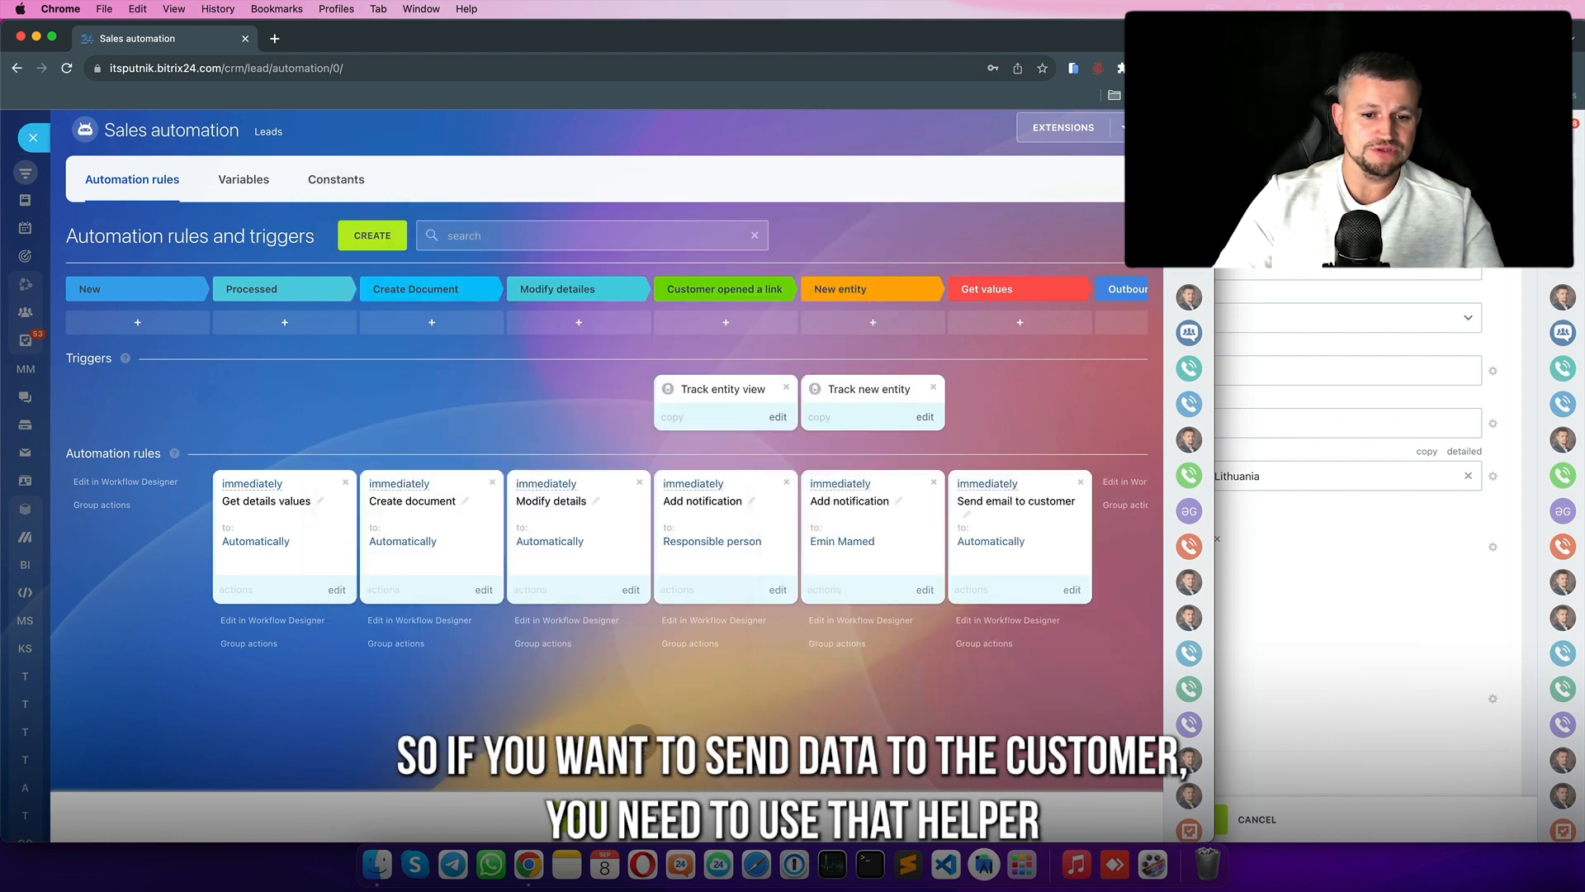
pyautogui.moveTo(302, 517); pyautogui.dragTo(1019, 528)
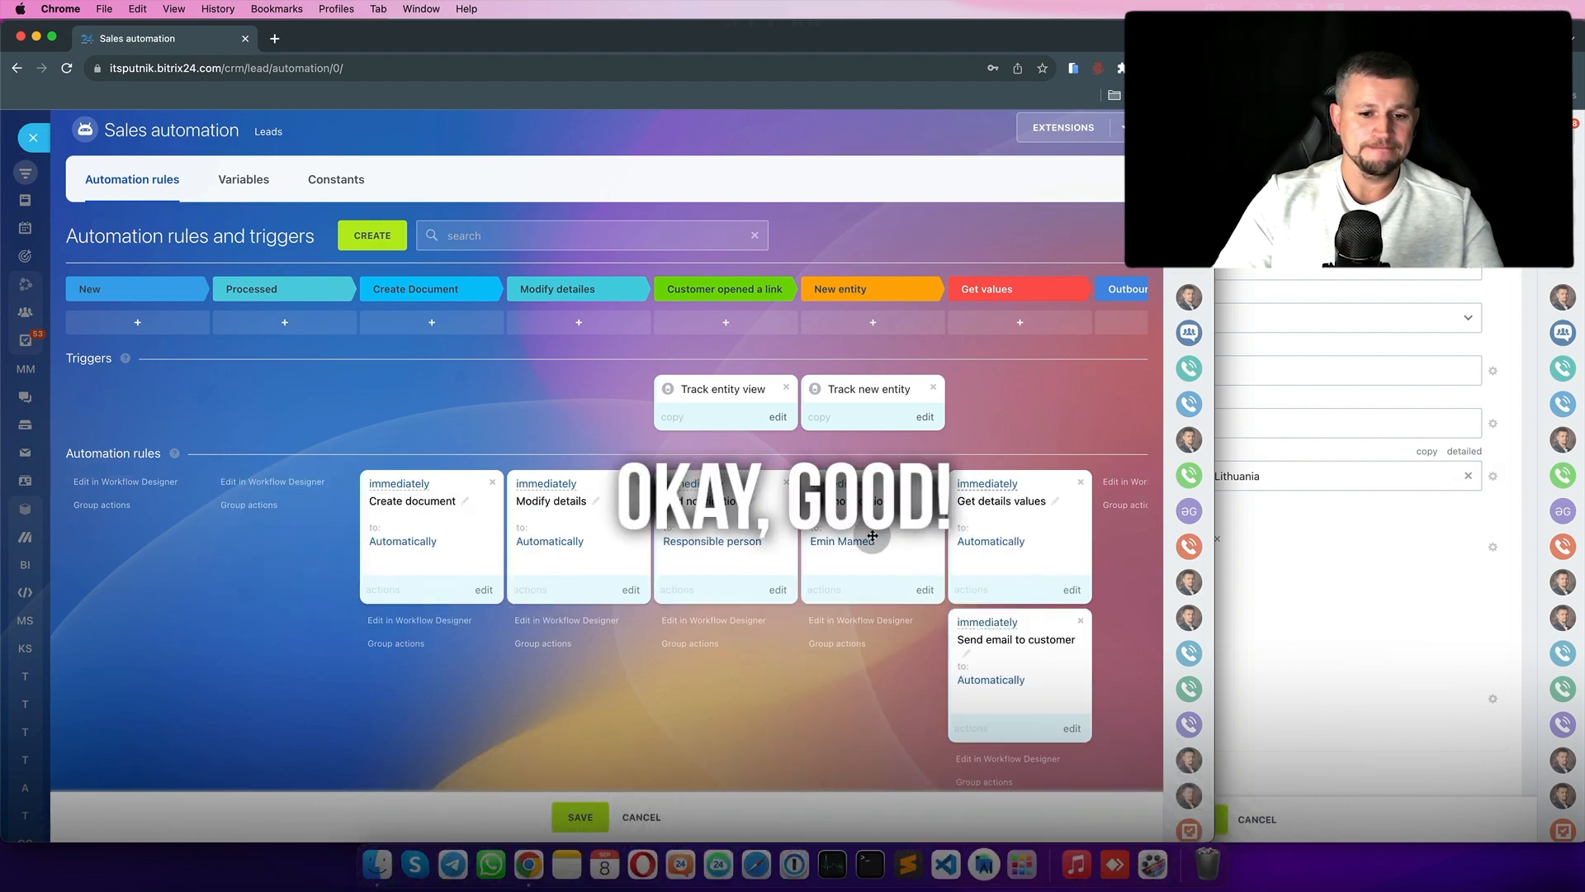
# - Open the add-rule catalogue for the New stage and browse the Paperwork rules
pyautogui.click(137, 322)
pyautogui.click(401, 521)
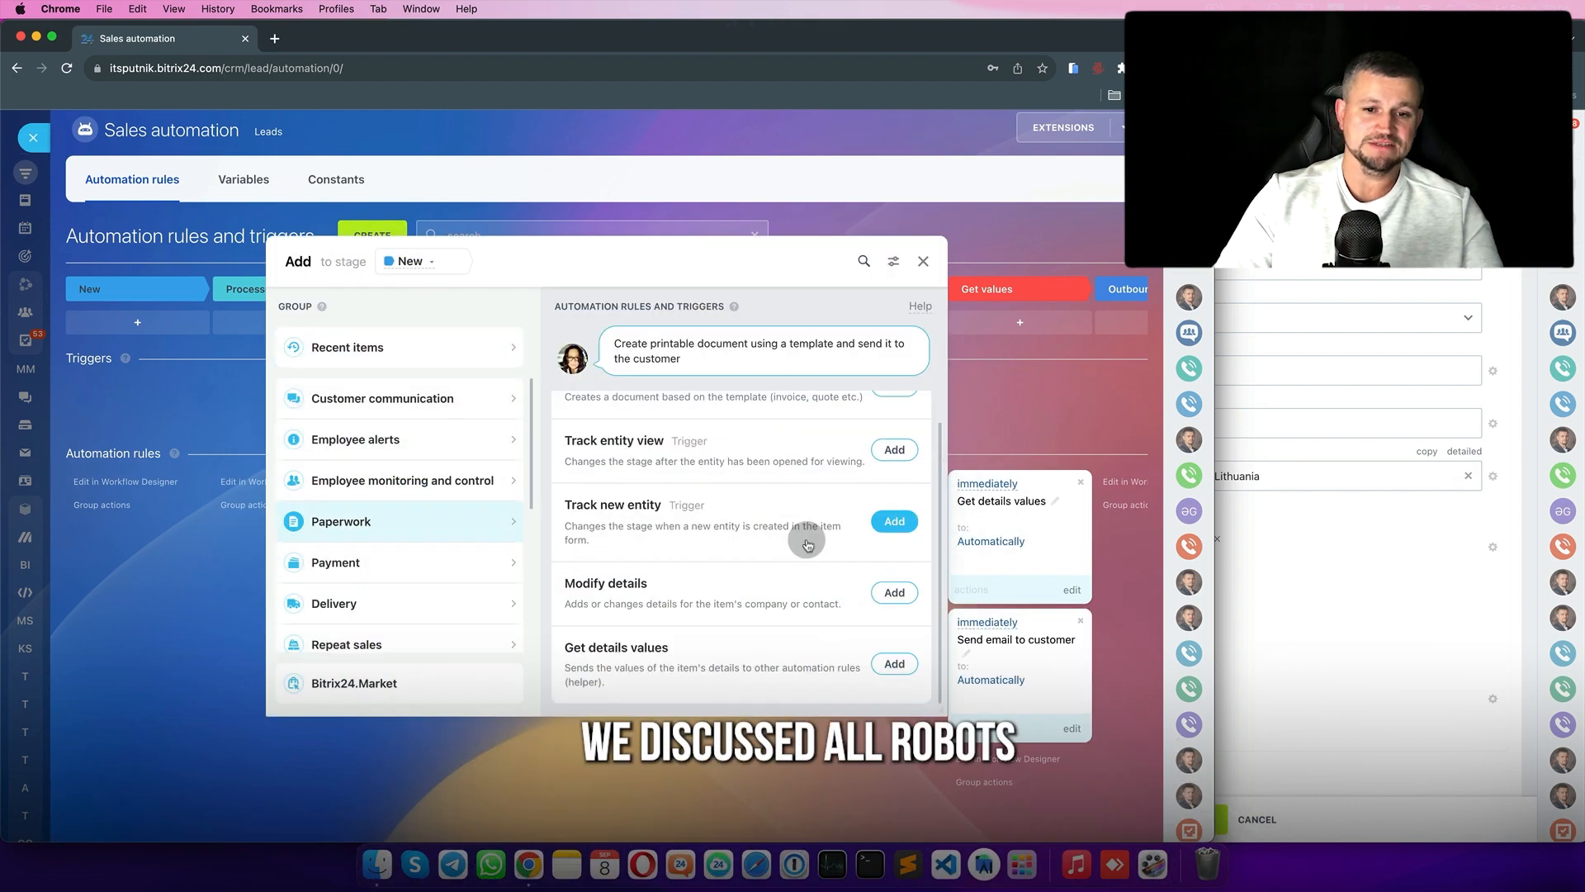
pyautogui.scroll(1, 807, 545)
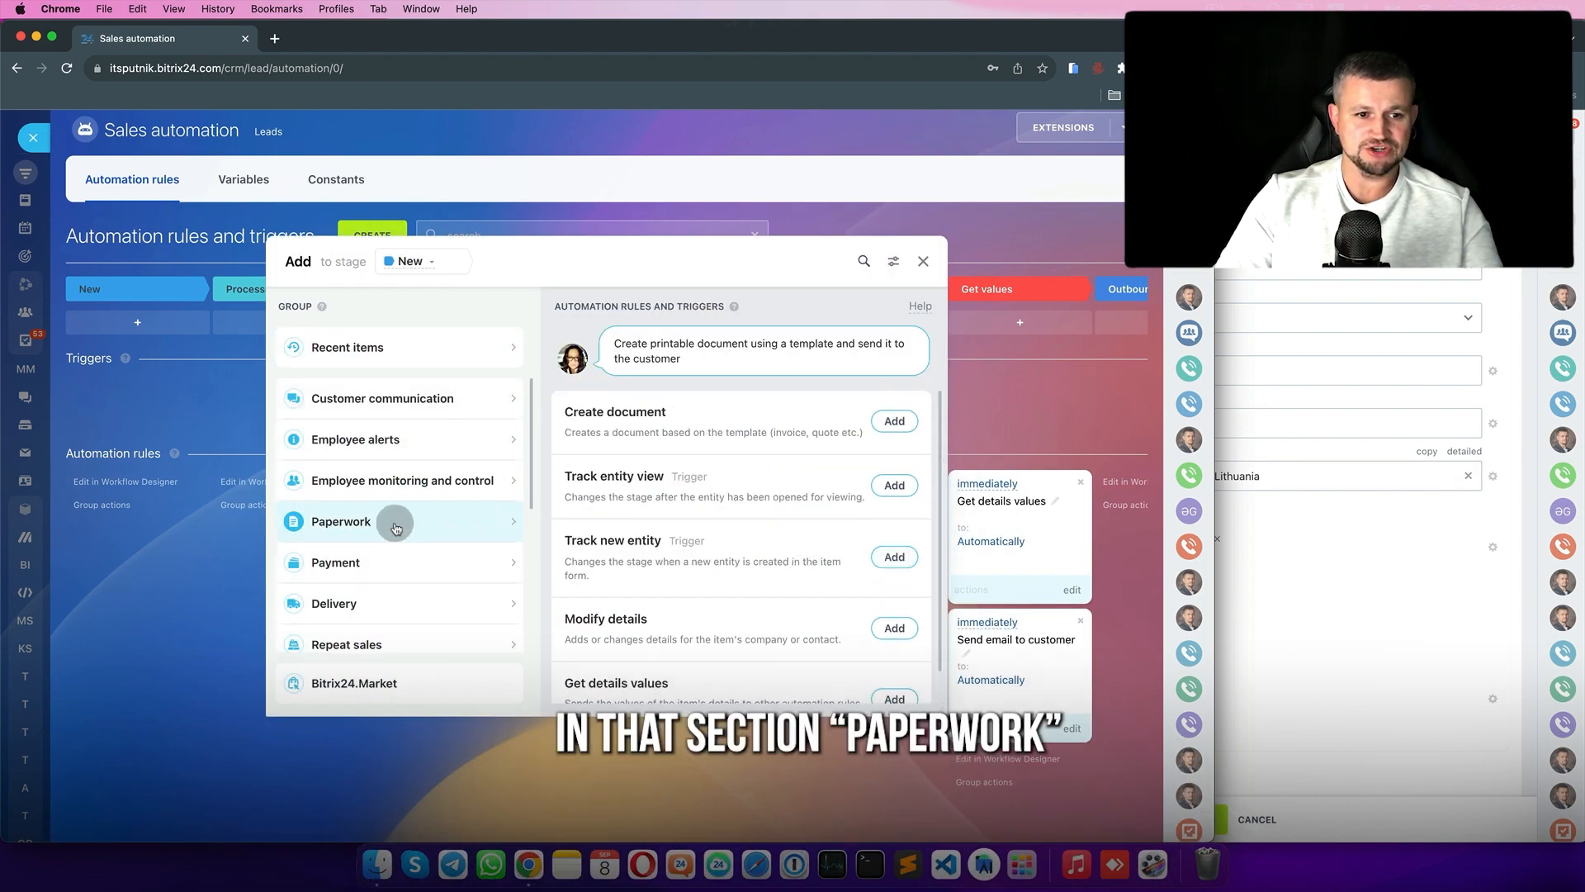
pyautogui.scroll(-2, 396, 566)
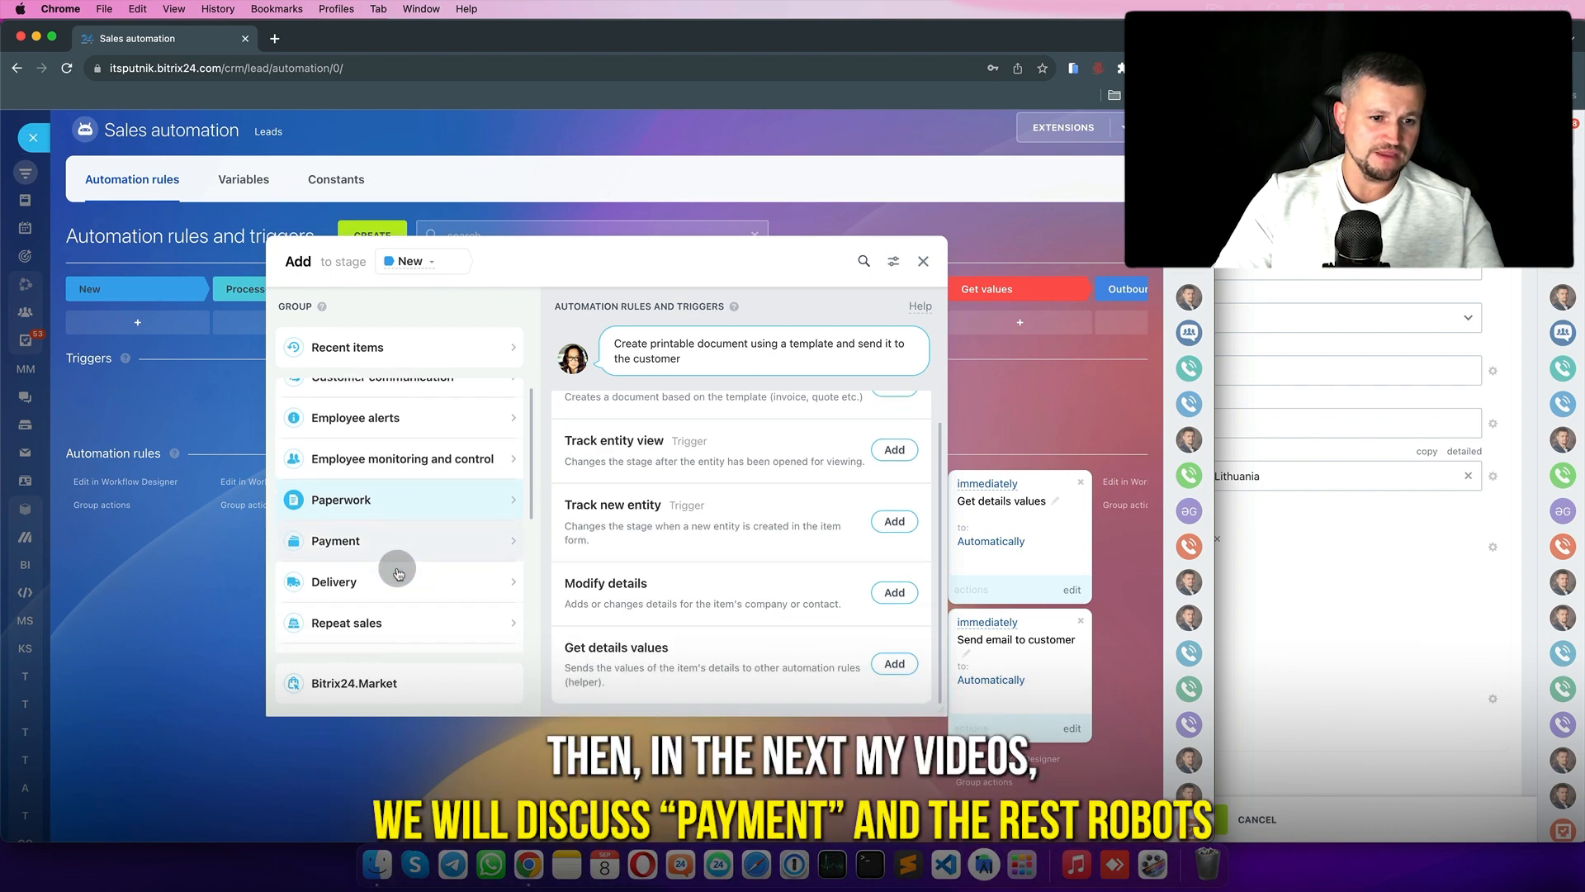
pyautogui.scroll(-2, 397, 573)
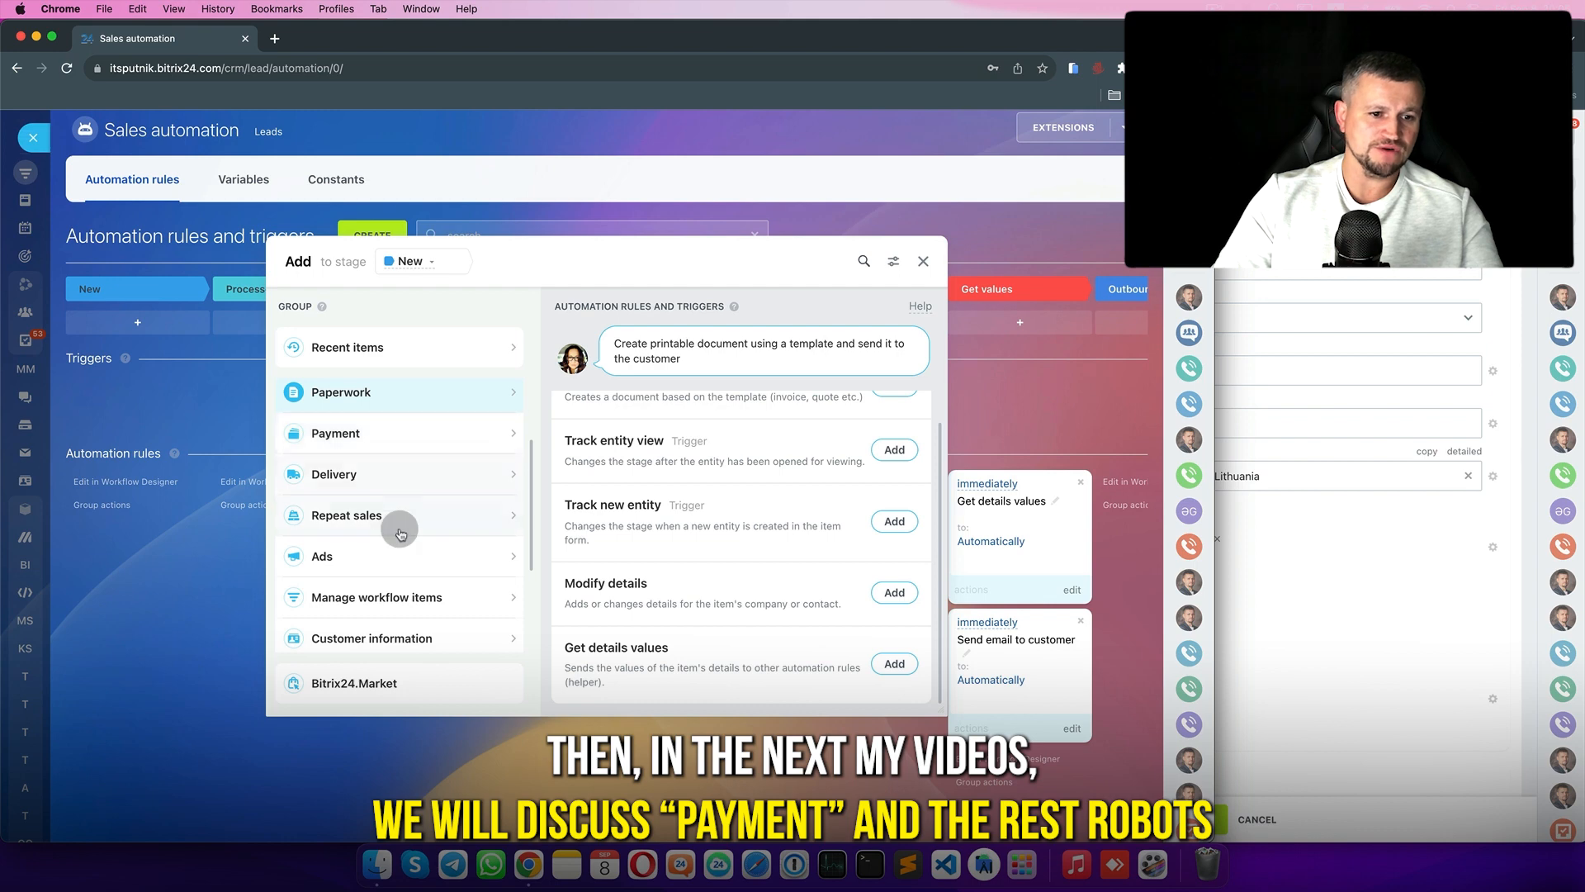
pyautogui.scroll(-5, 397, 523)
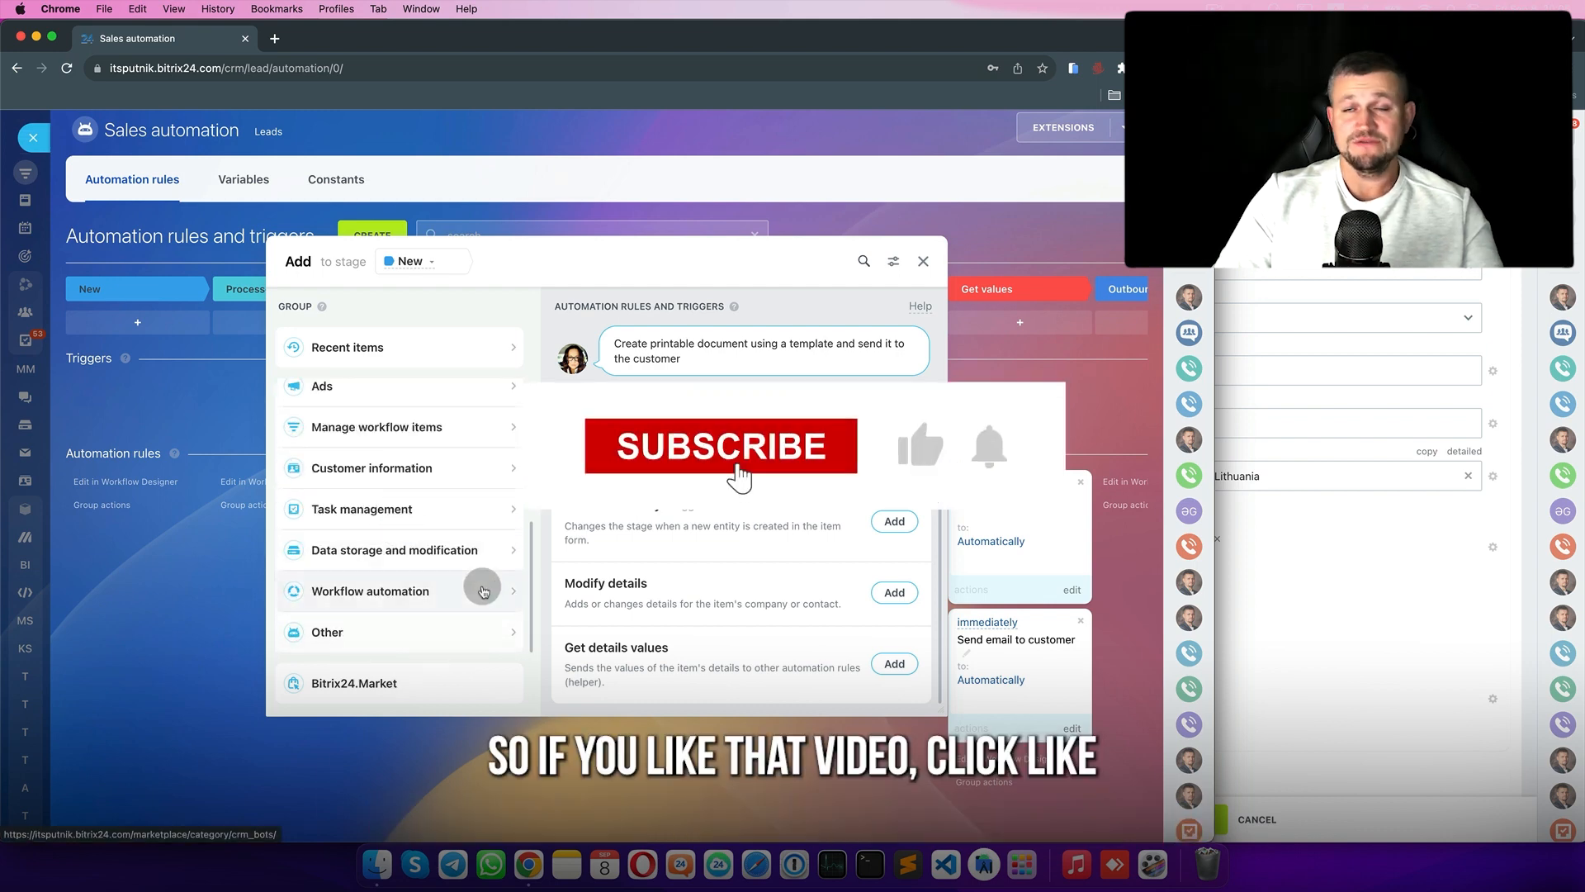